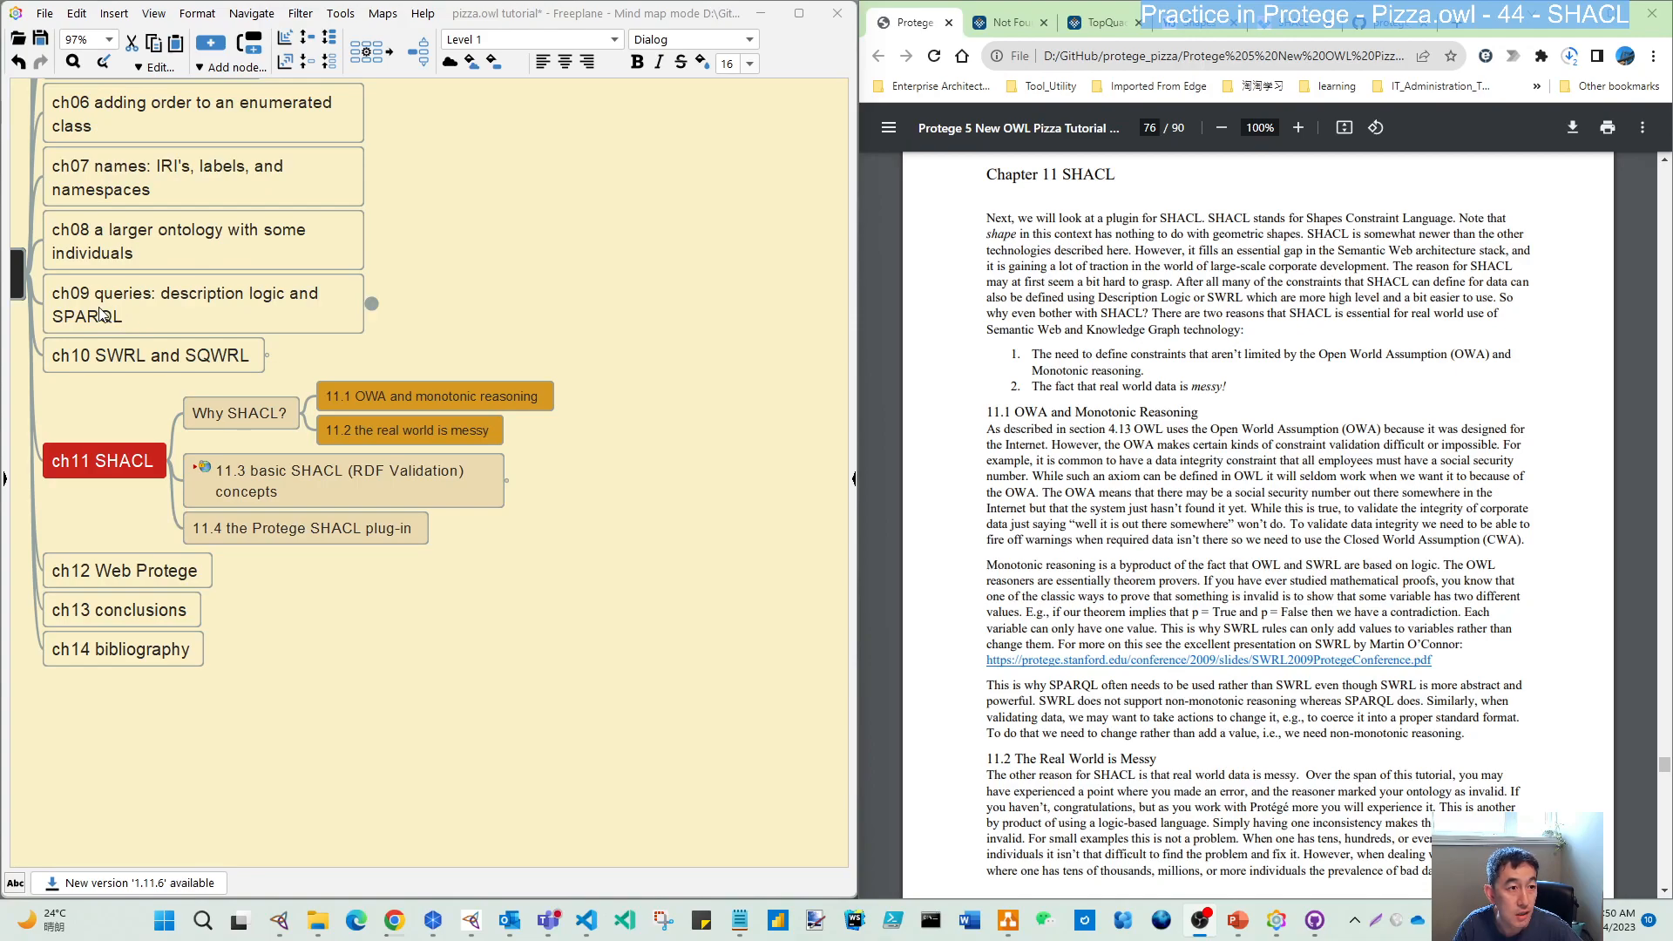
# - Bring the tutorial PDF to section 11.3 and expand the 11.3 basic SHACL concepts node in the mind map to view its branches
pyautogui.scroll(2, 511, 319)
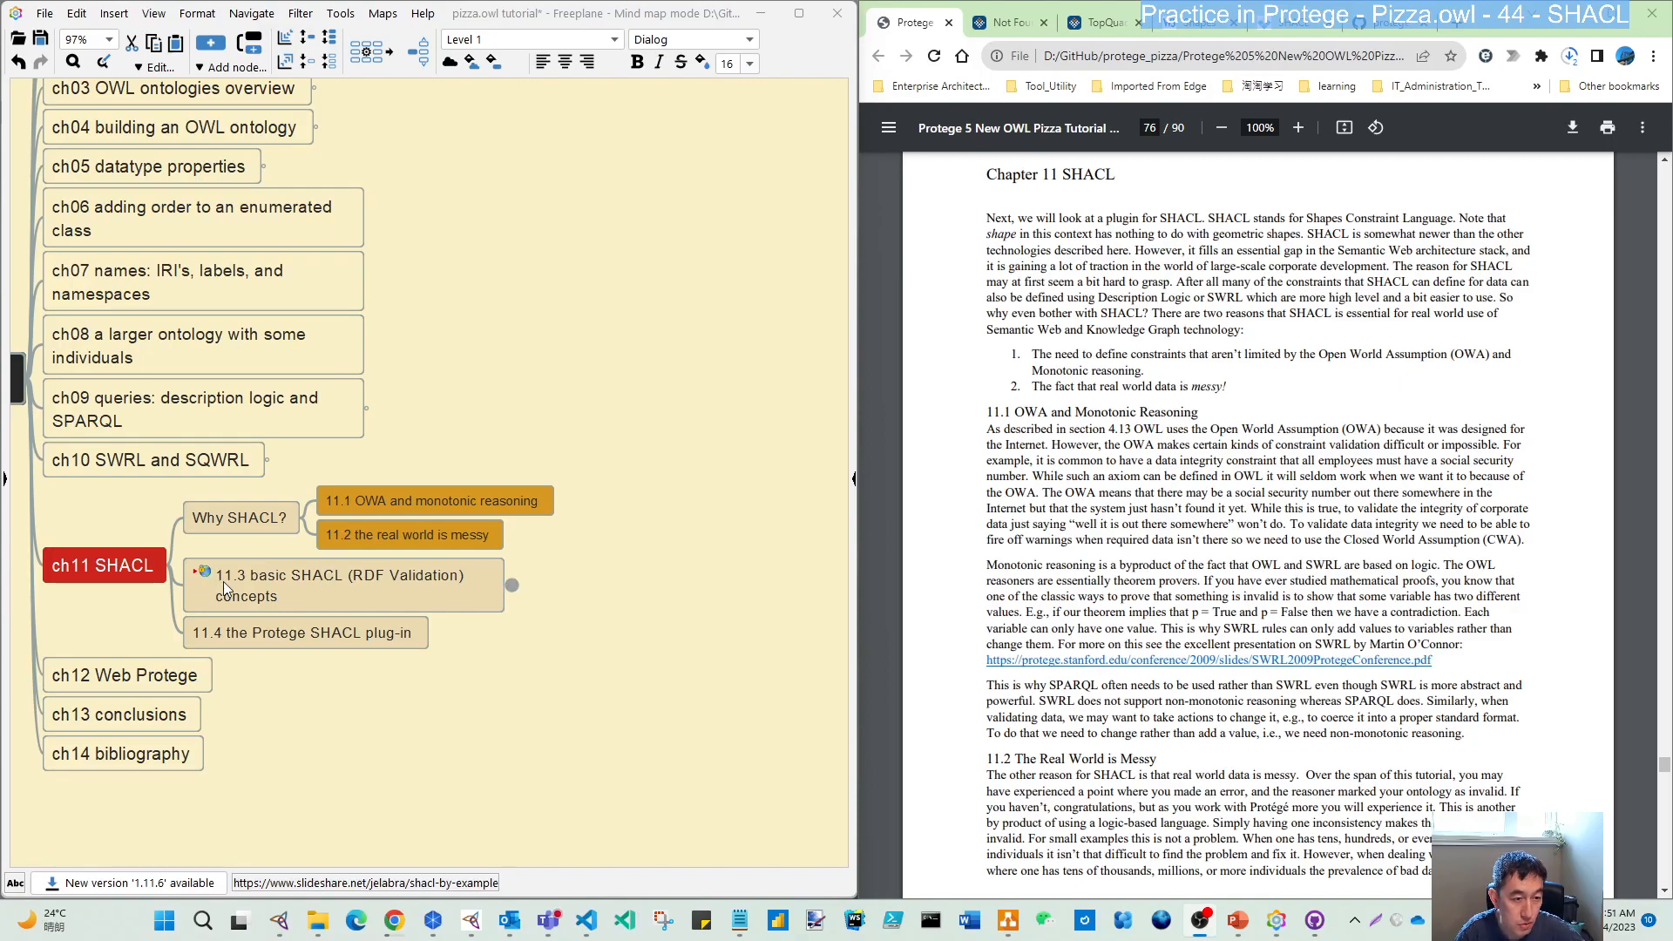
pyautogui.scroll(-10, 1208, 643)
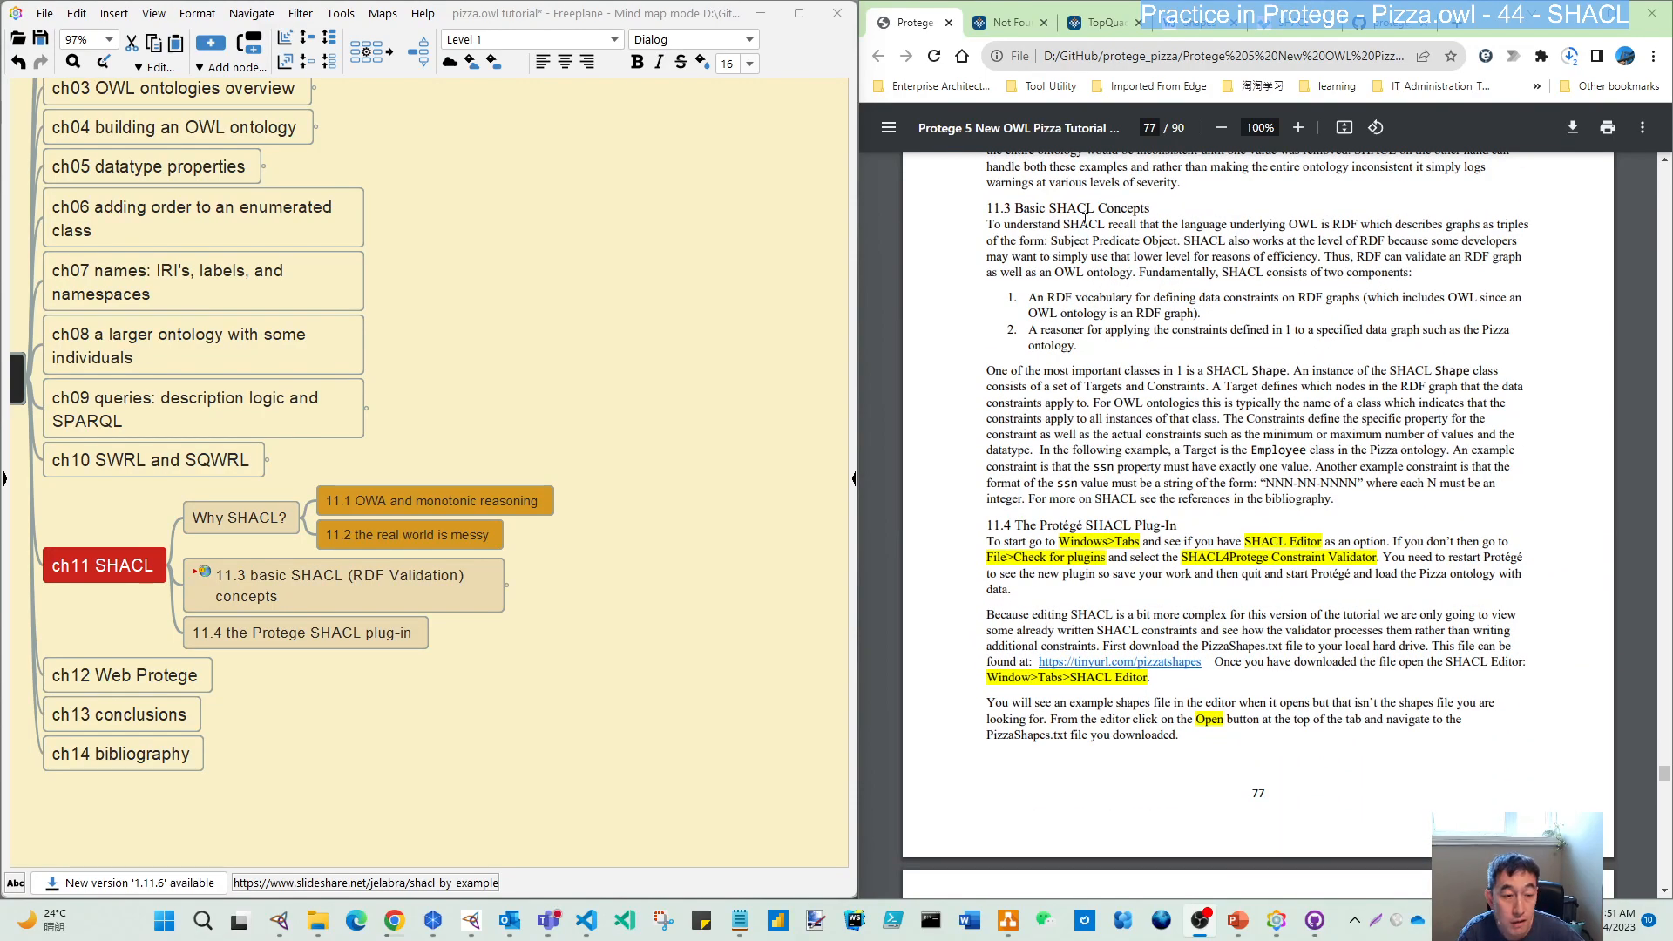
pyautogui.click(514, 585)
pyautogui.scroll(-3, 389, 764)
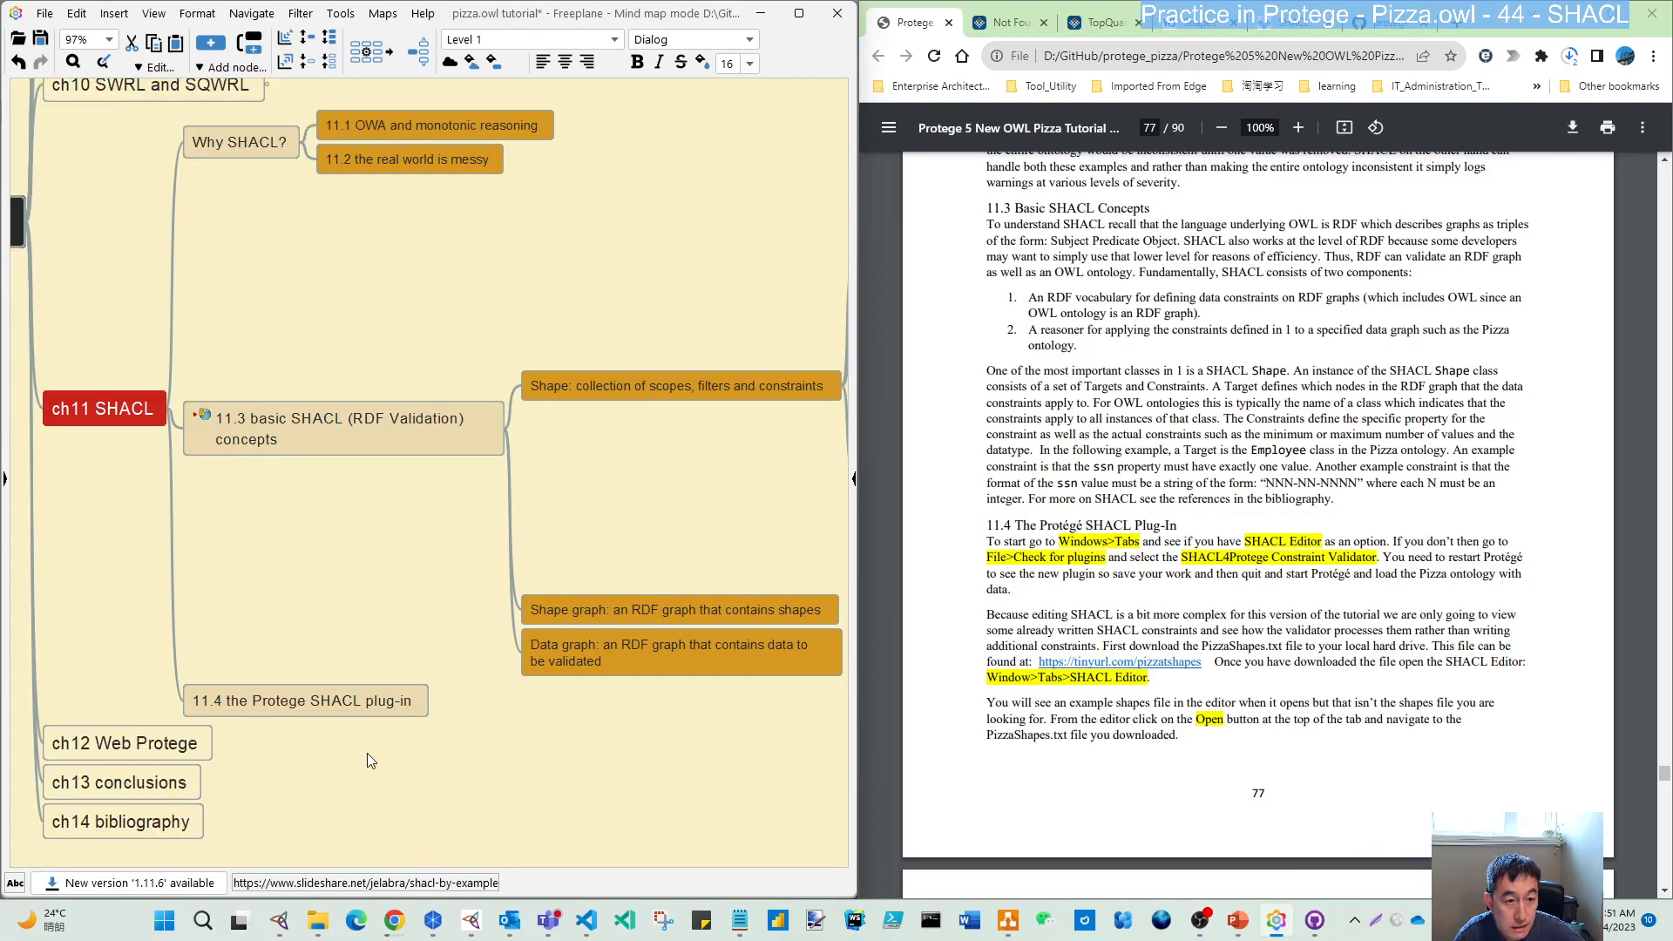
pyautogui.moveTo(633, 748); pyautogui.dragTo(371, 716)
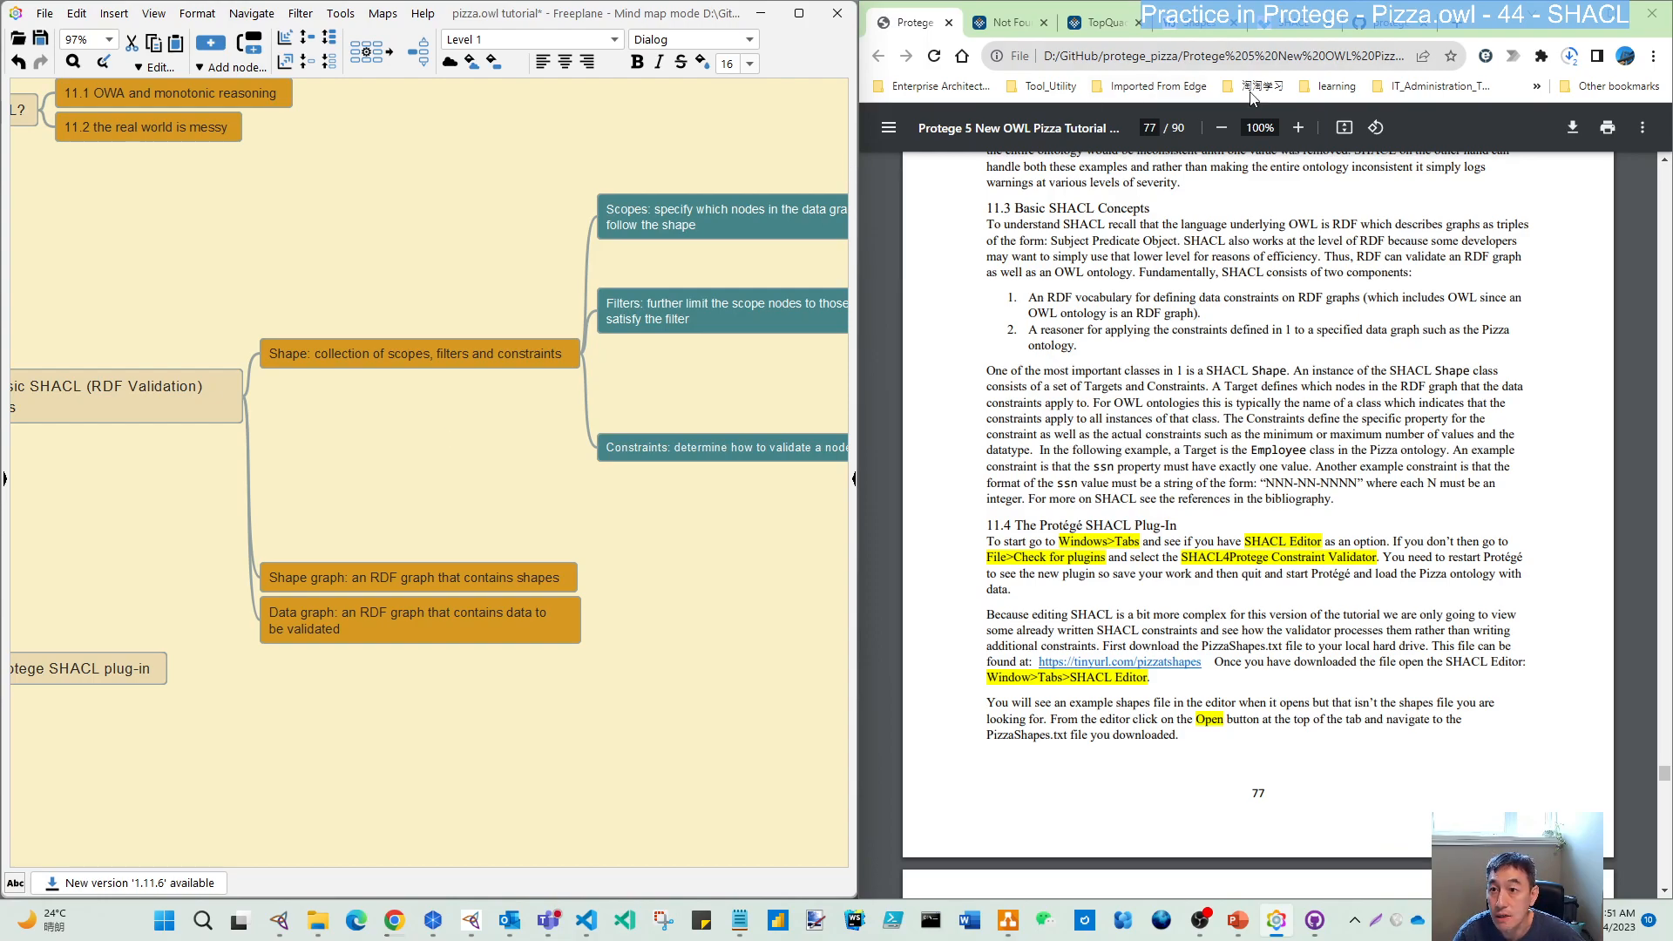
# - View the root of the protege_pizza repository on GitHub, return to the tutorial PDF and examine the mind map's Shape sub-branches
pyautogui.click(1394, 24)
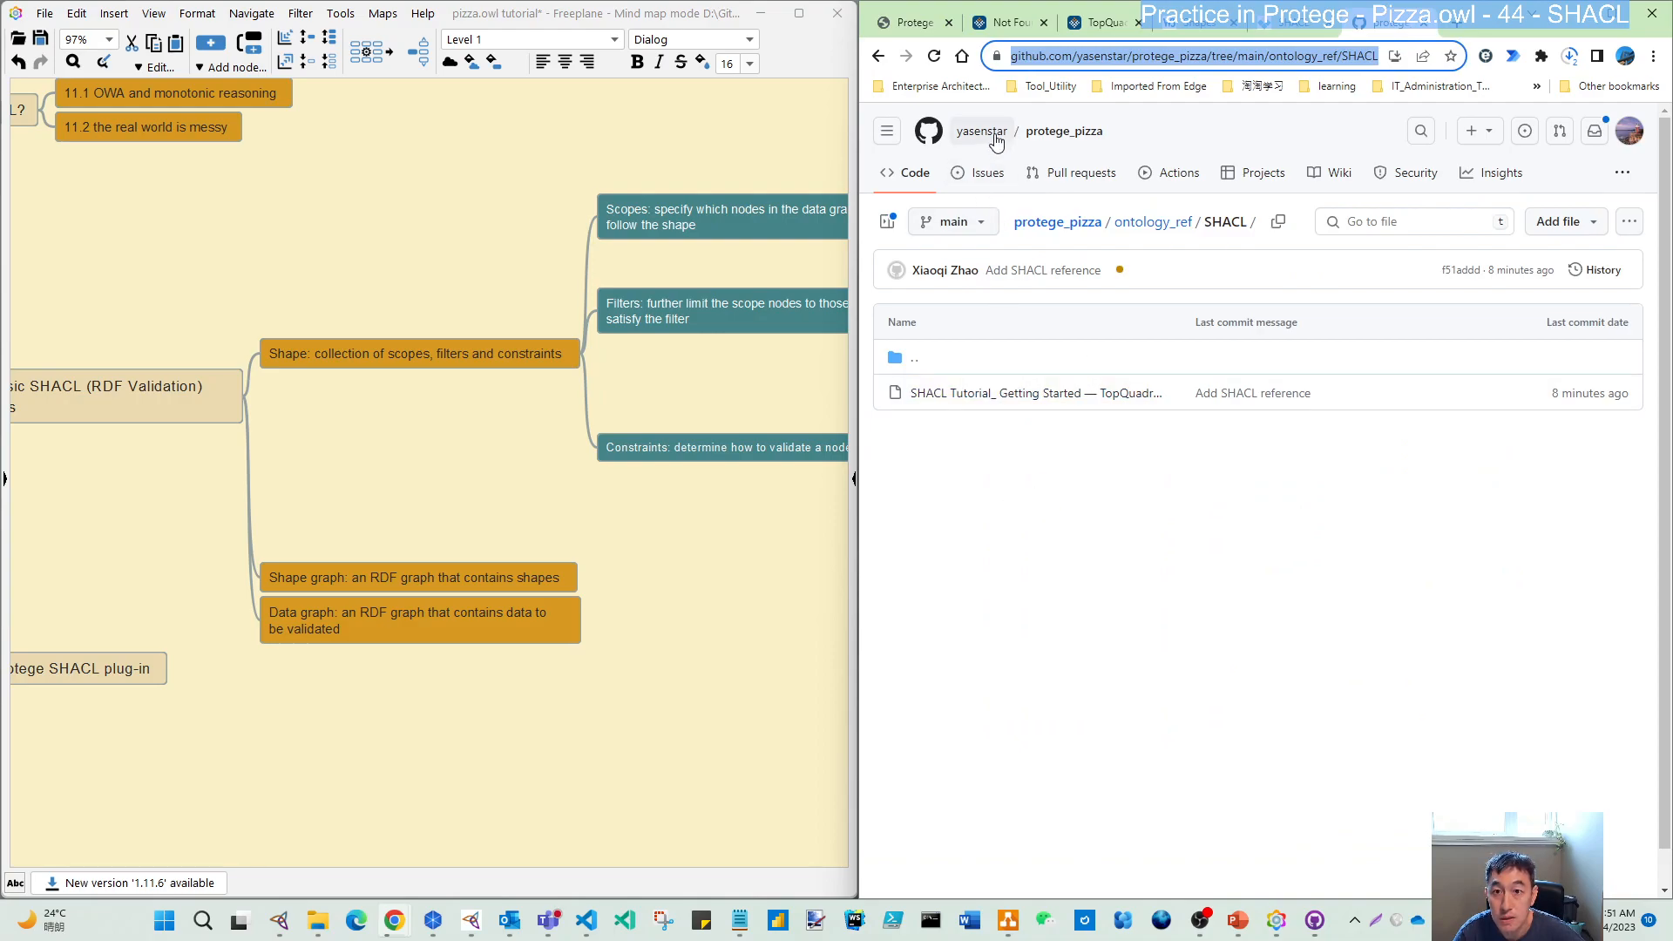
pyautogui.click(1076, 133)
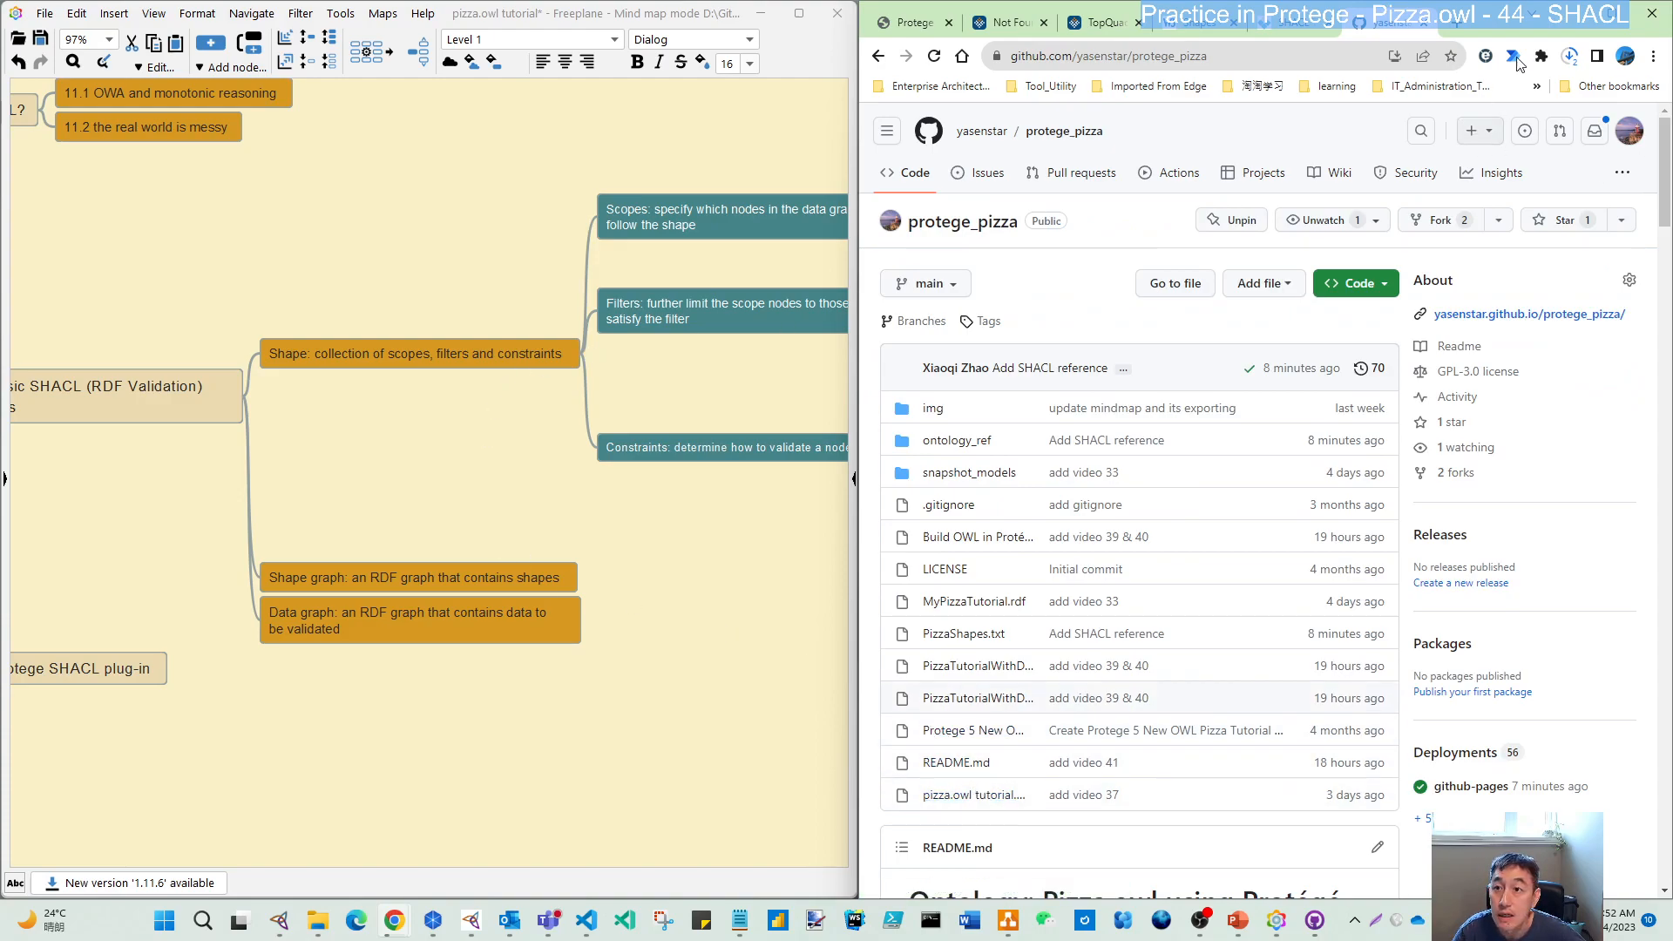
pyautogui.click(911, 21)
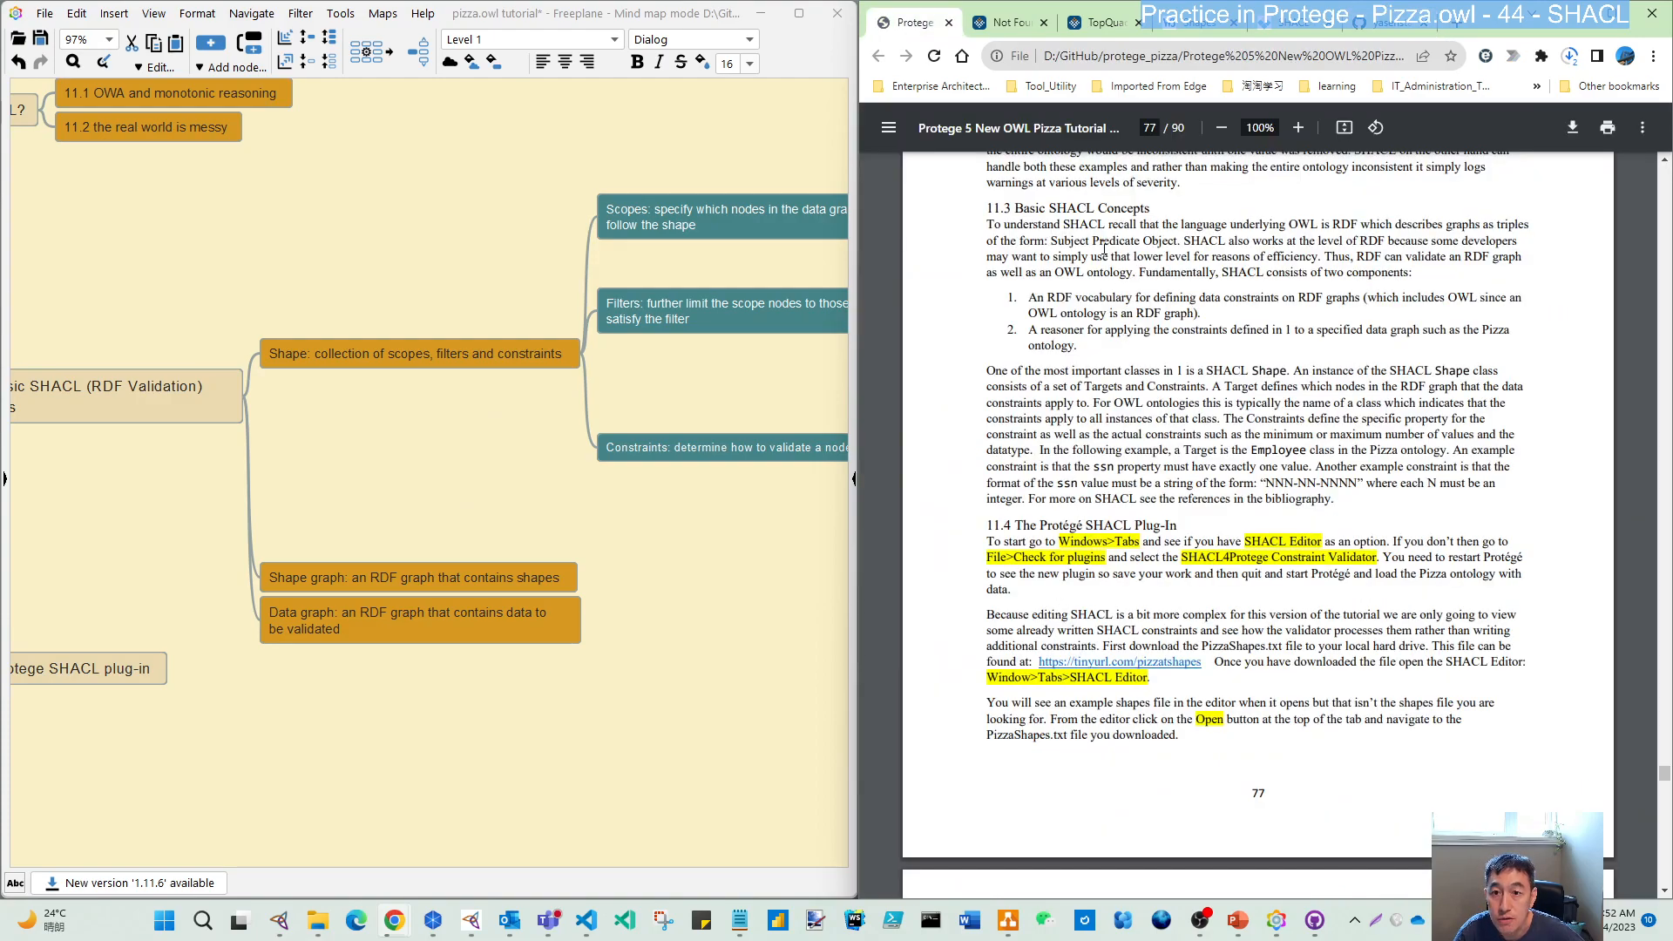
pyautogui.moveTo(668, 756); pyautogui.dragTo(309, 814)
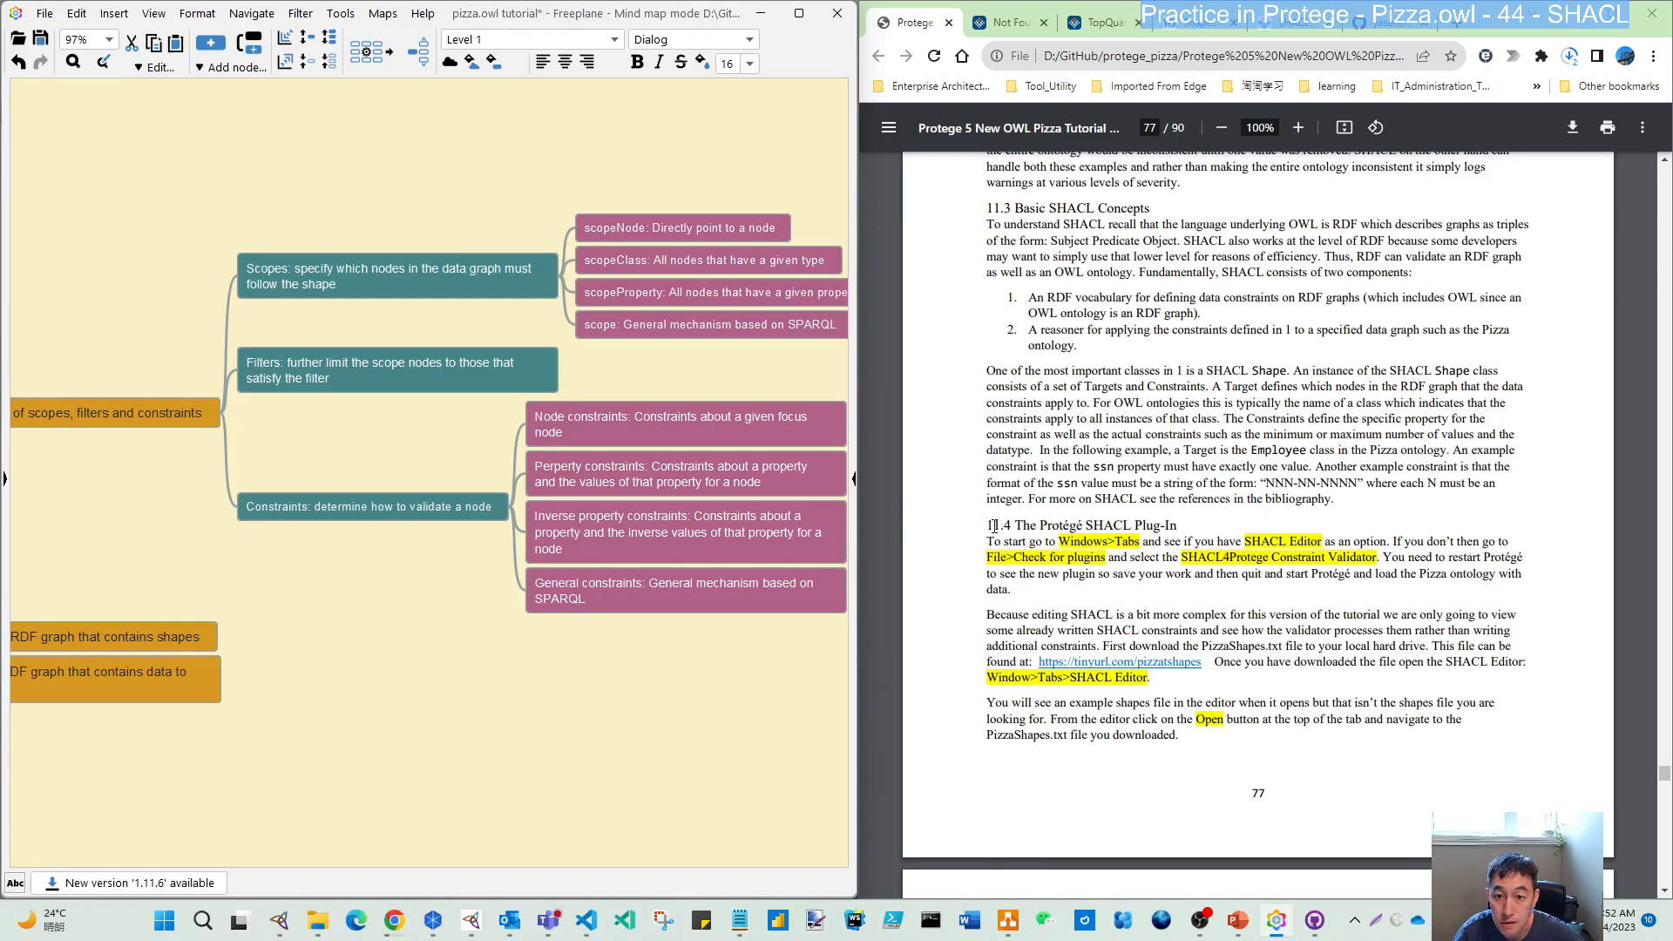
# - Switch to Protégé and check whether SHACL Editor is among the available tabs
pyautogui.click(761, 13)
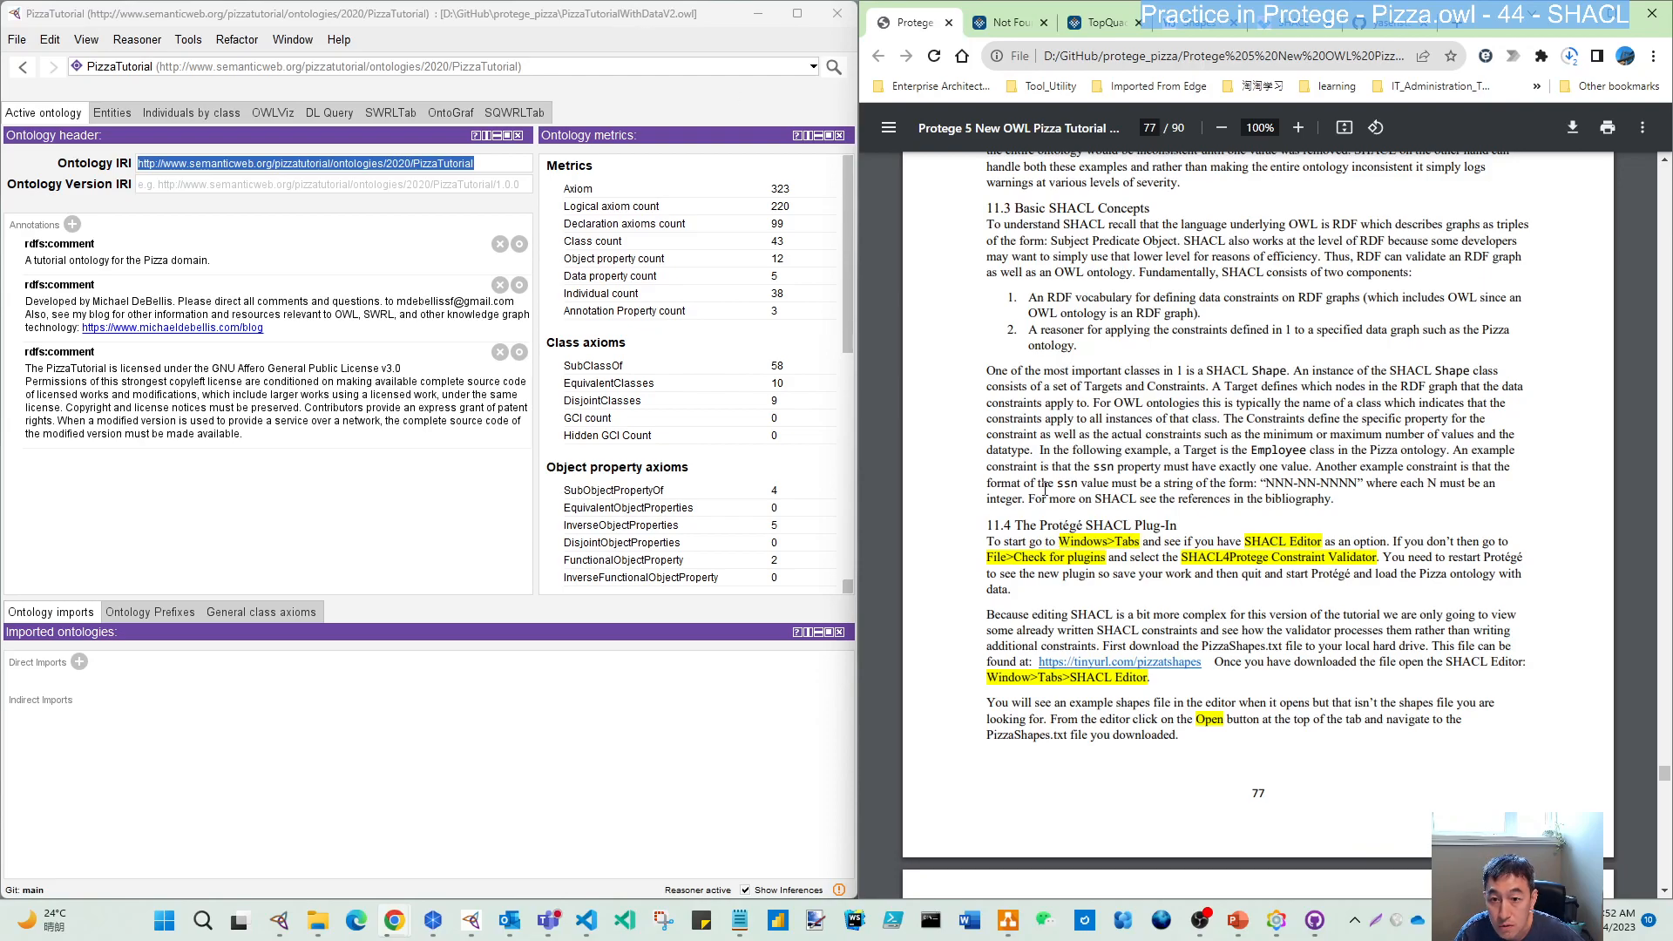
pyautogui.click(294, 39)
pyautogui.moveTo(321, 86)
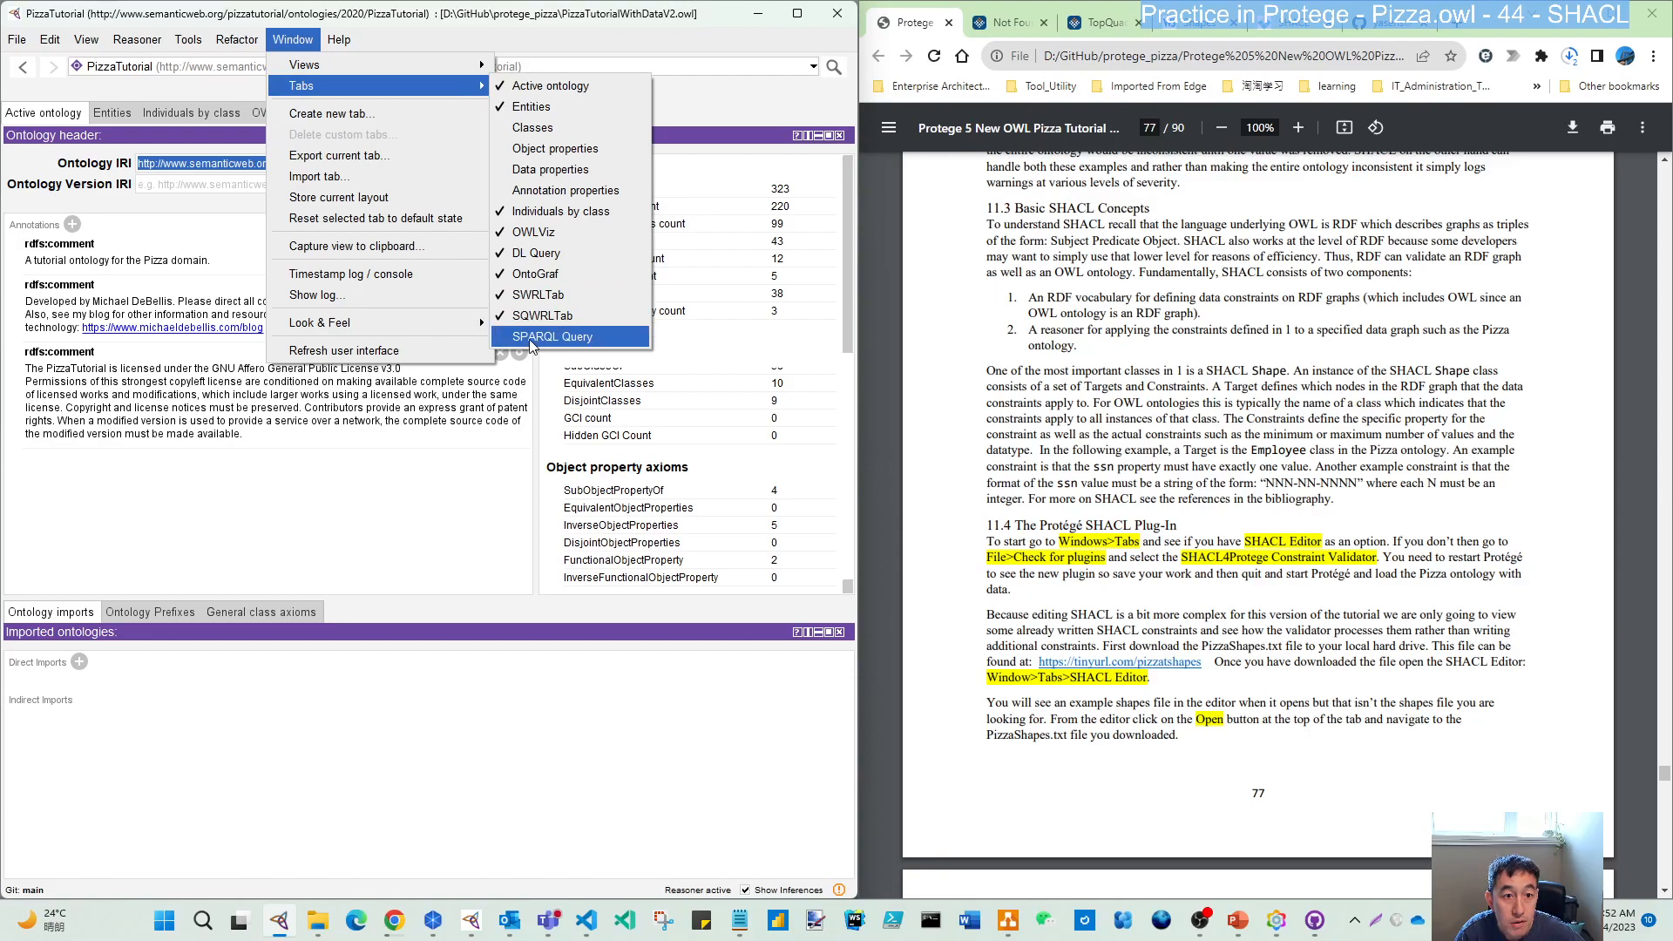
pyautogui.click(584, 340)
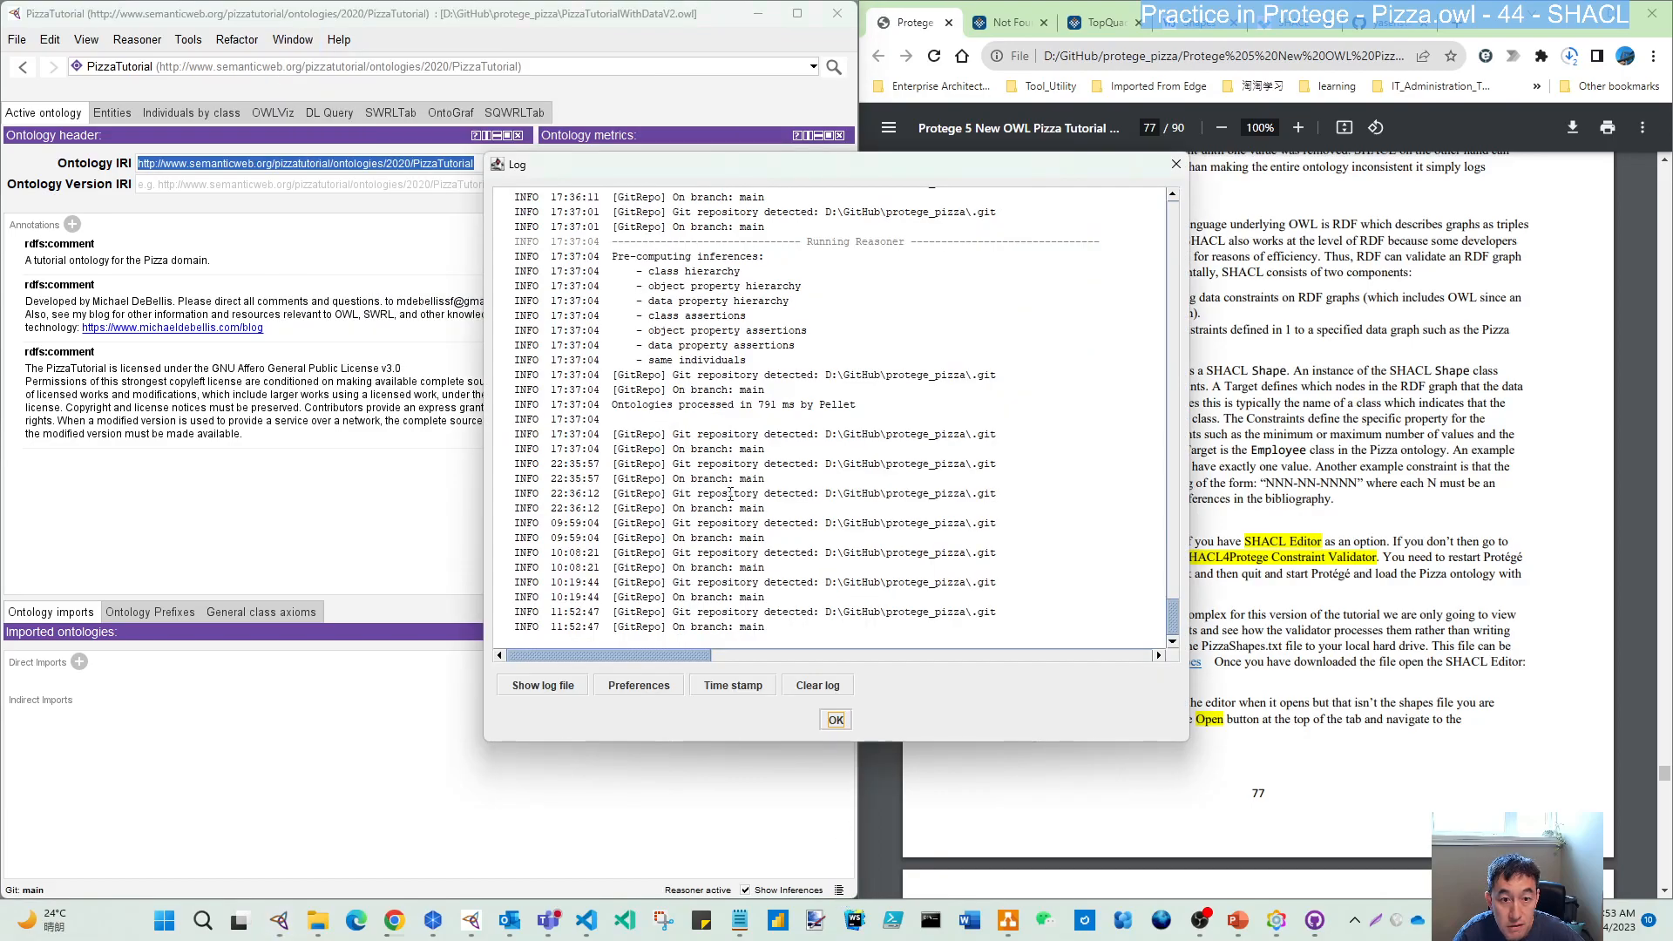
pyautogui.click(1176, 166)
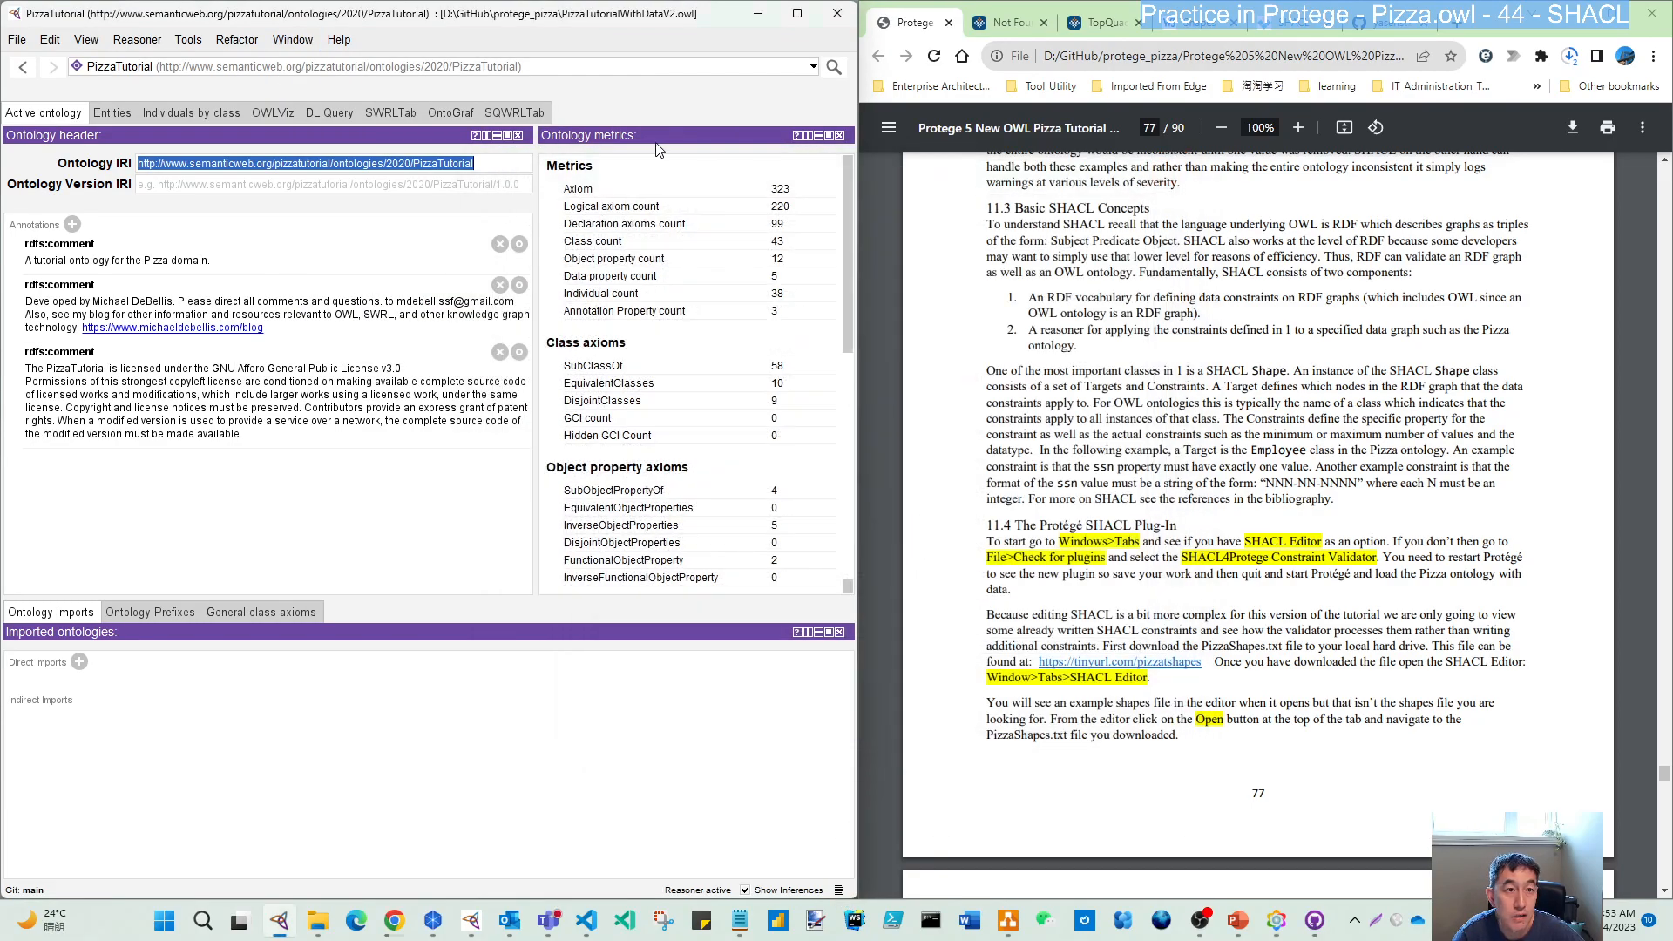
pyautogui.click(297, 40)
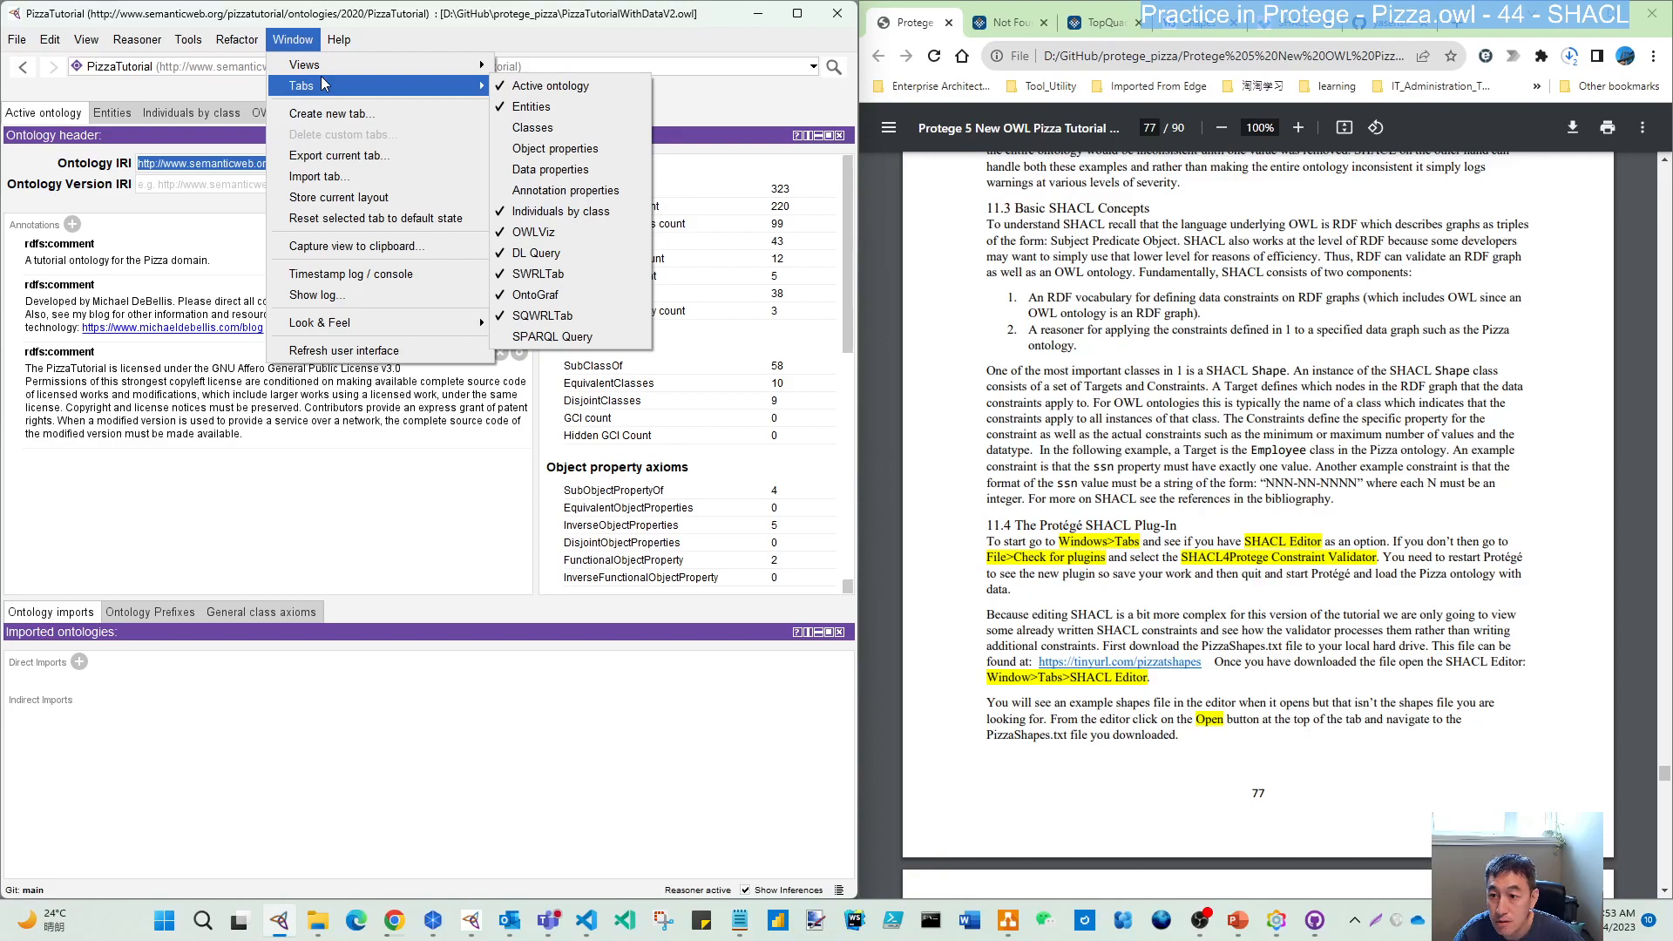
# - Check for plugins and select SHACL4Protege Constraint Validator for installation
pyautogui.click(16, 40)
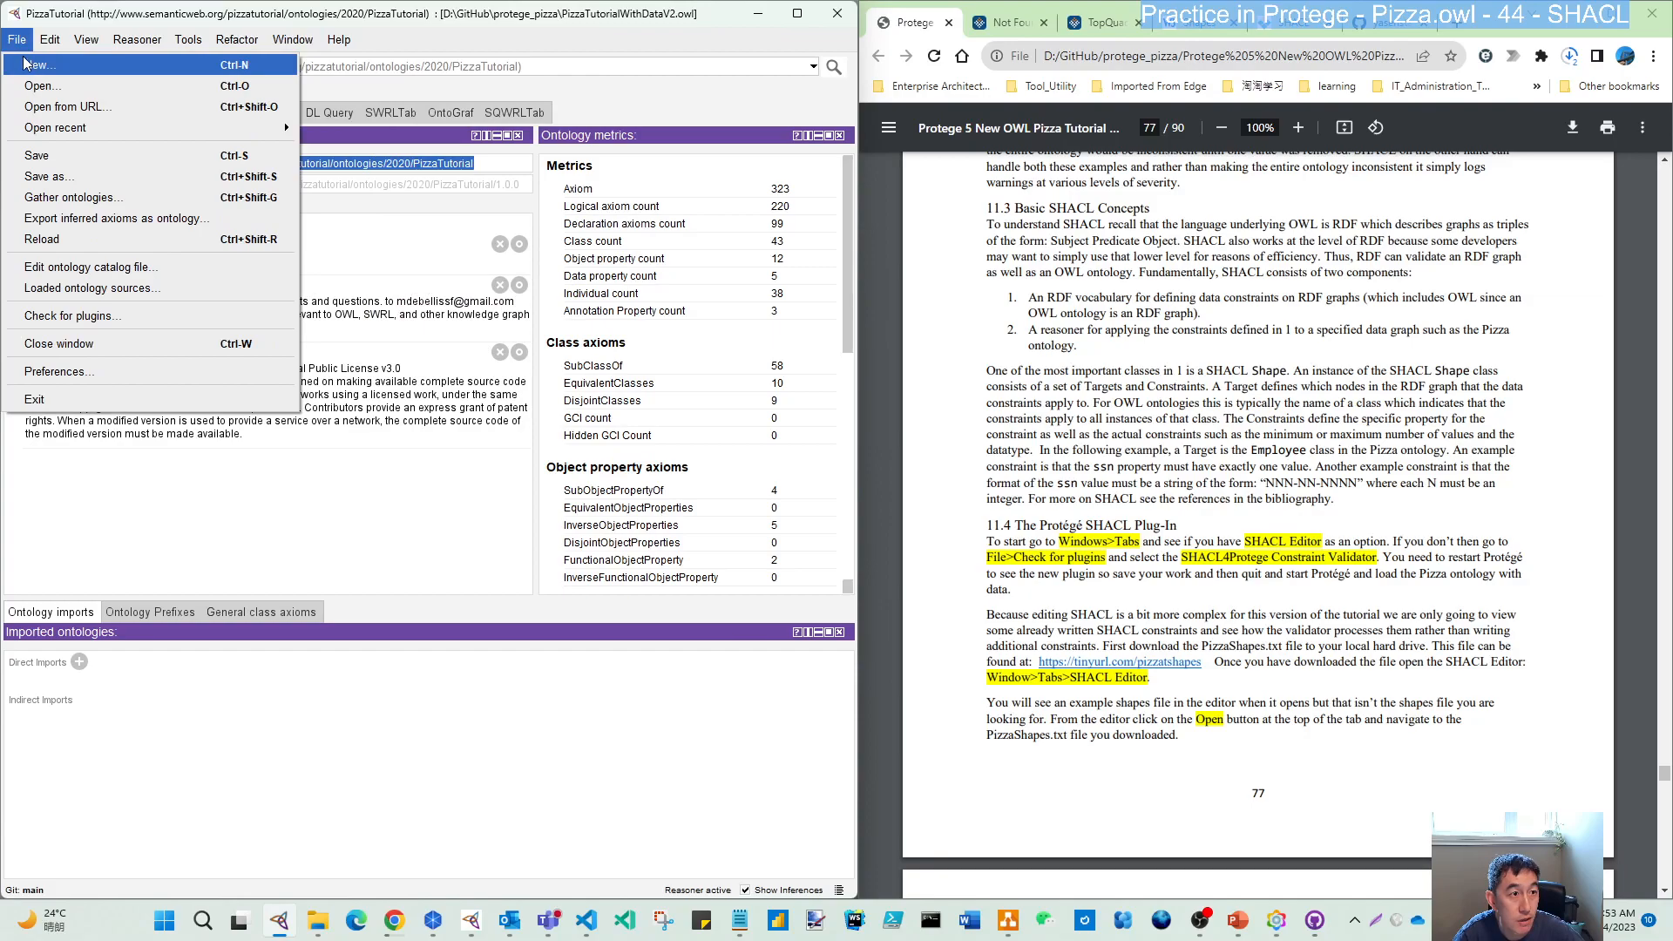
pyautogui.click(79, 317)
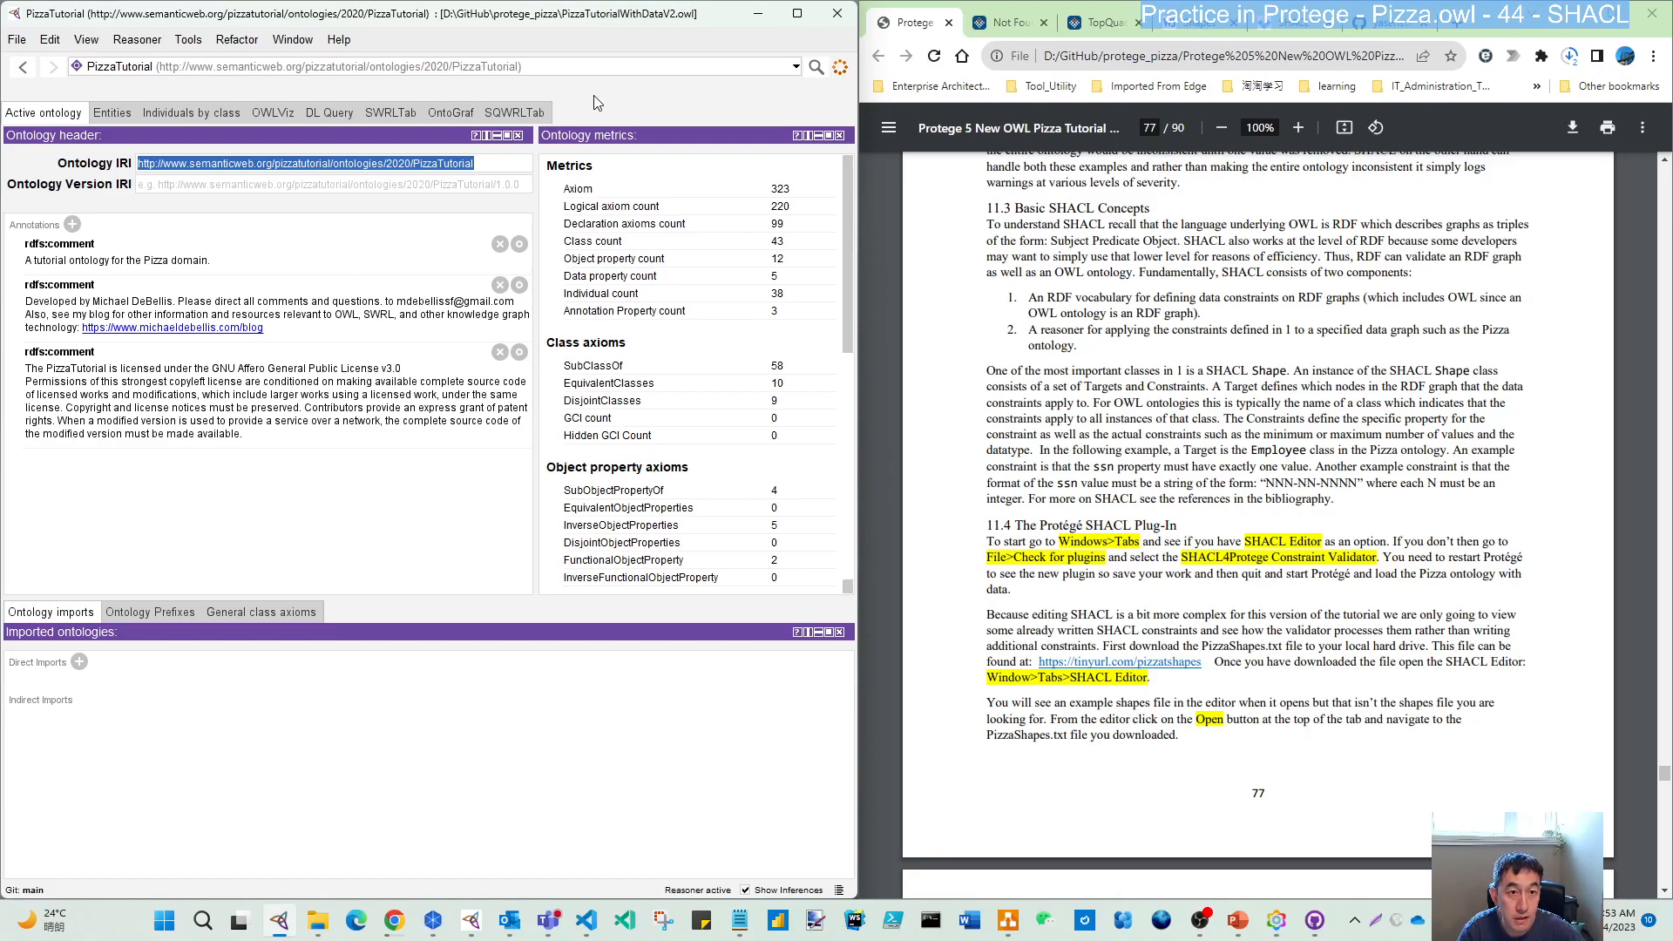
pyautogui.click(360, 487)
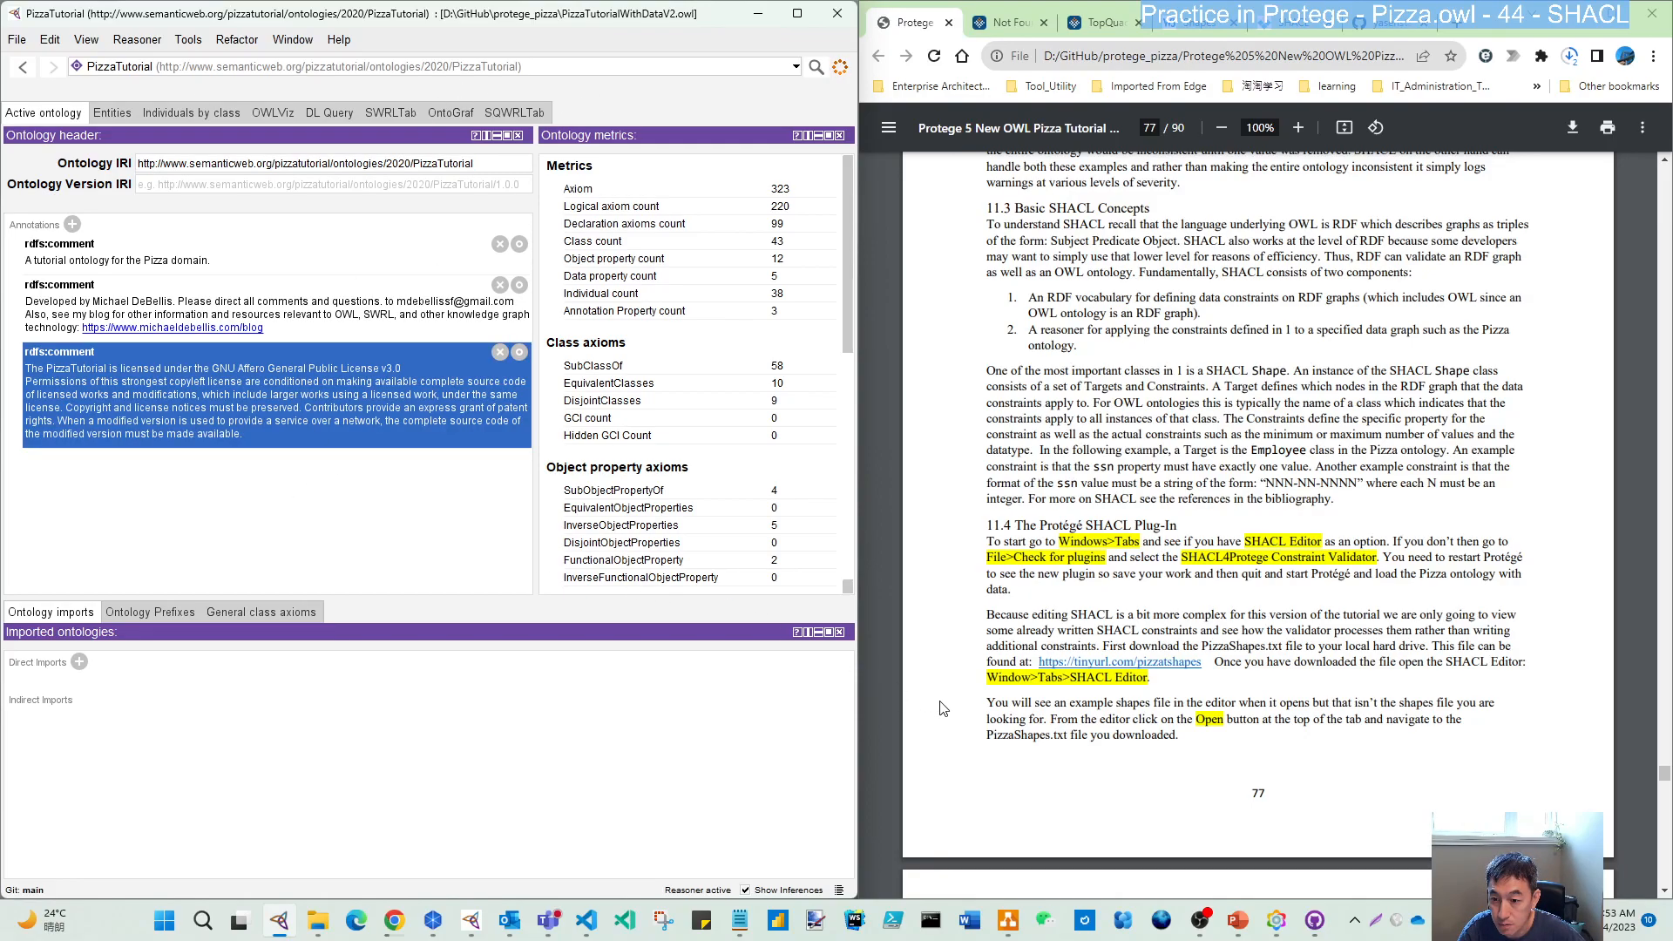
pyautogui.click(18, 40)
pyautogui.click(72, 315)
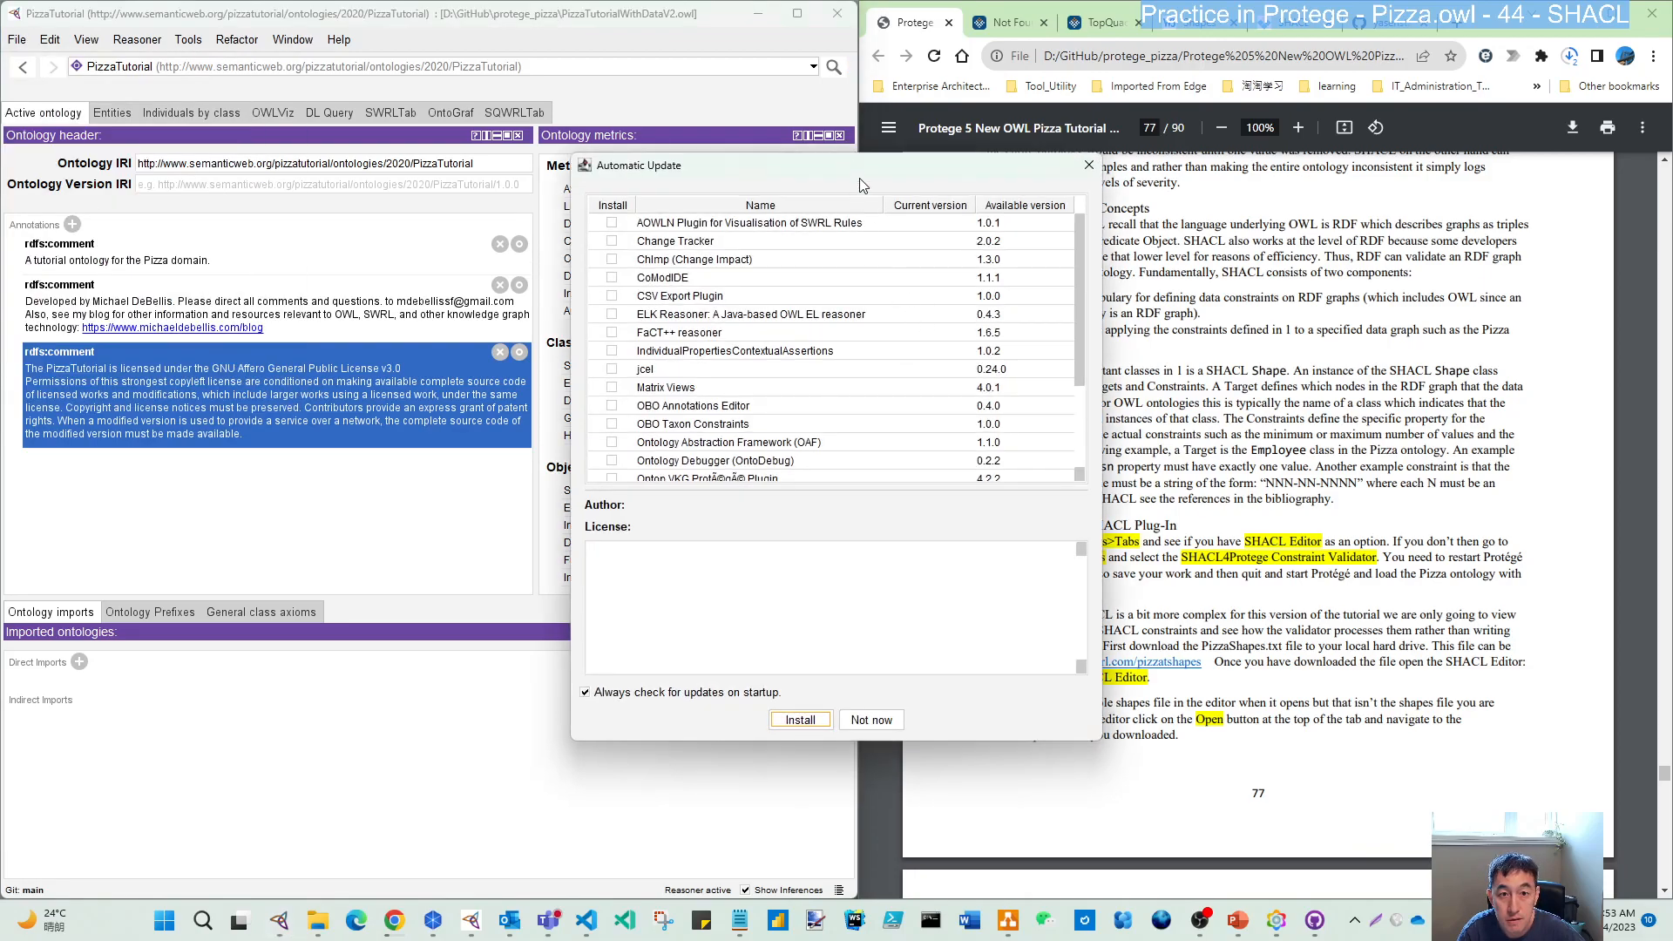
pyautogui.moveTo(860, 181); pyautogui.dragTo(512, 220)
pyautogui.scroll(-3, 348, 436)
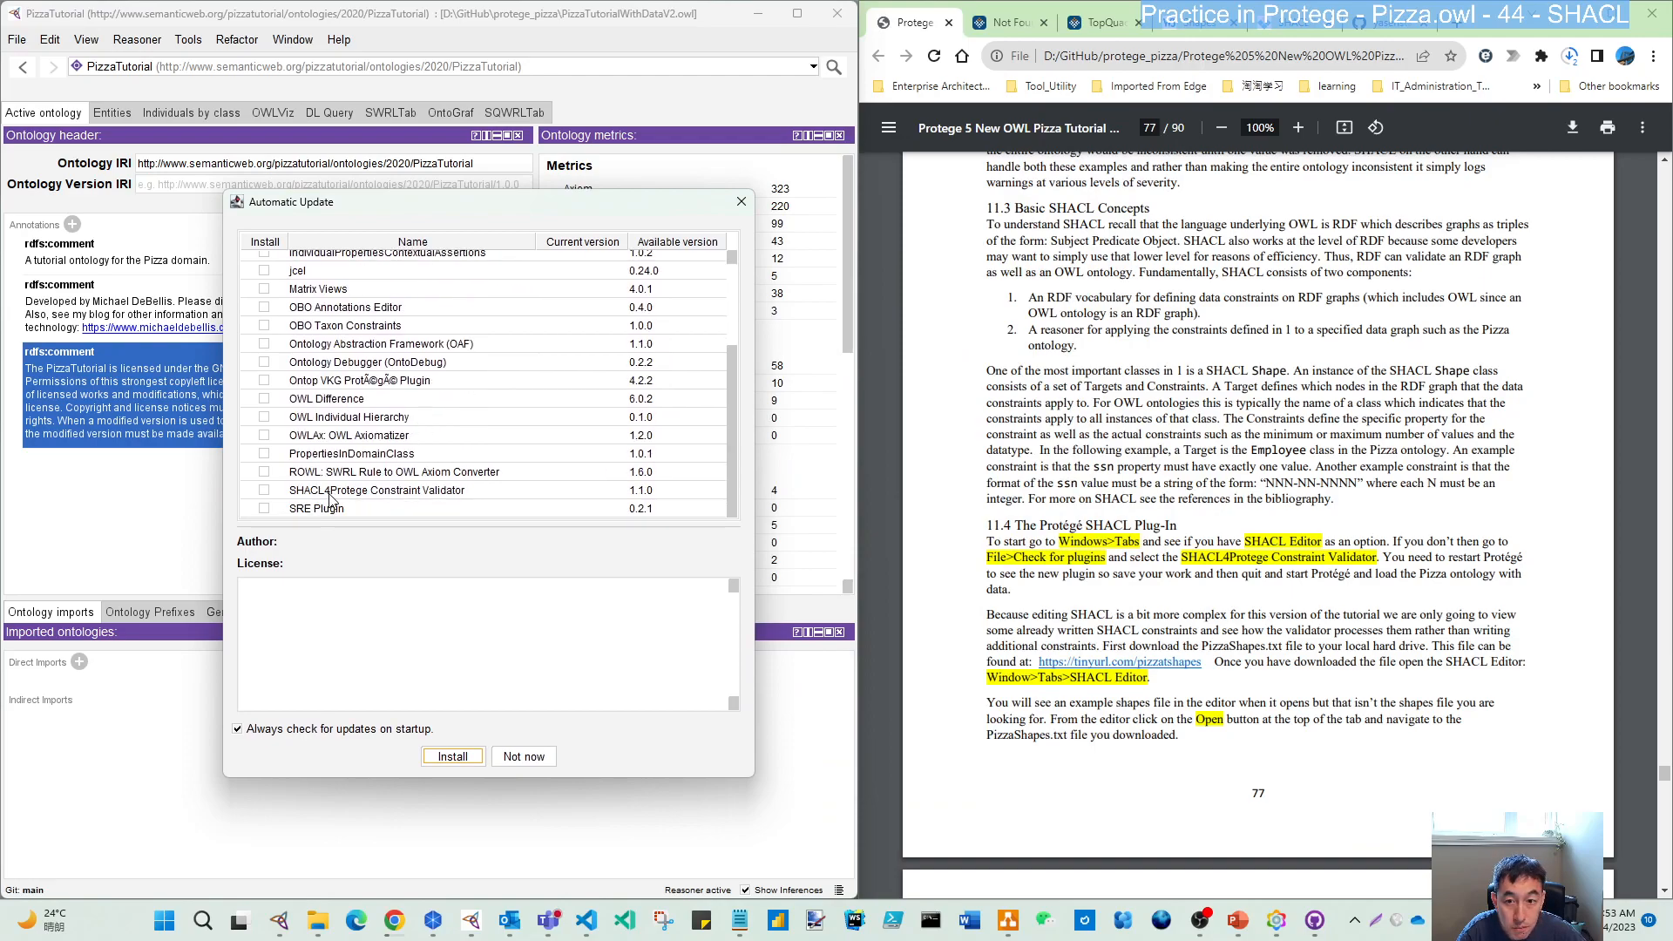
pyautogui.click(263, 492)
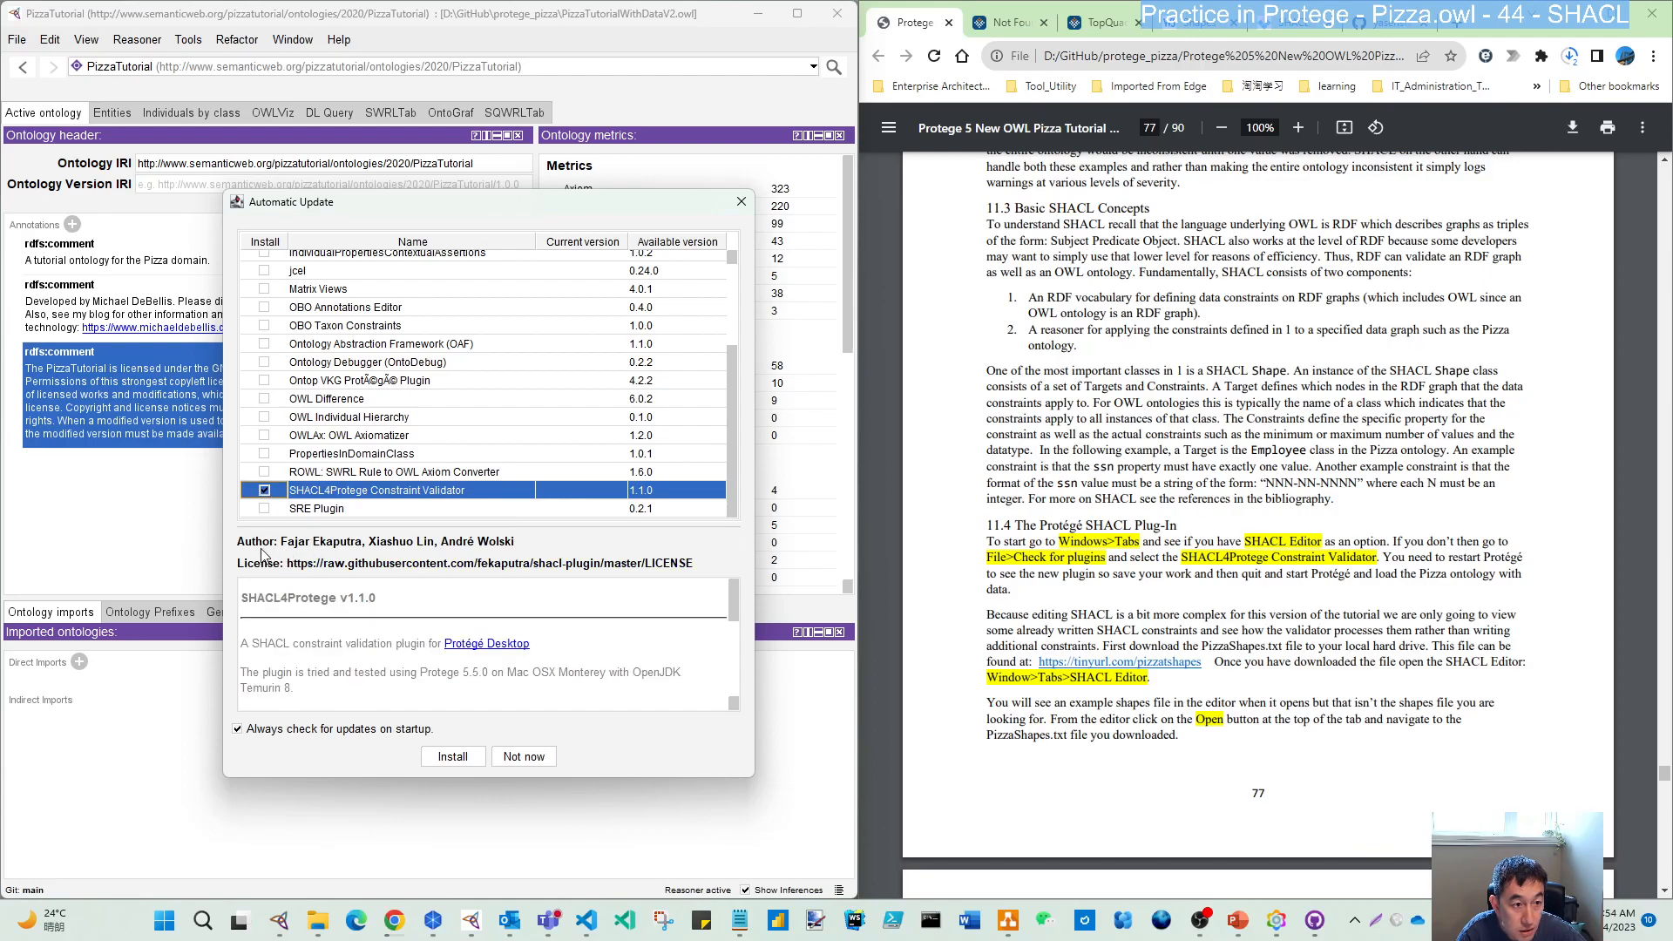
# - Read through the SHACL4Protege plugin's description and install it
pyautogui.scroll(-1, 325, 671)
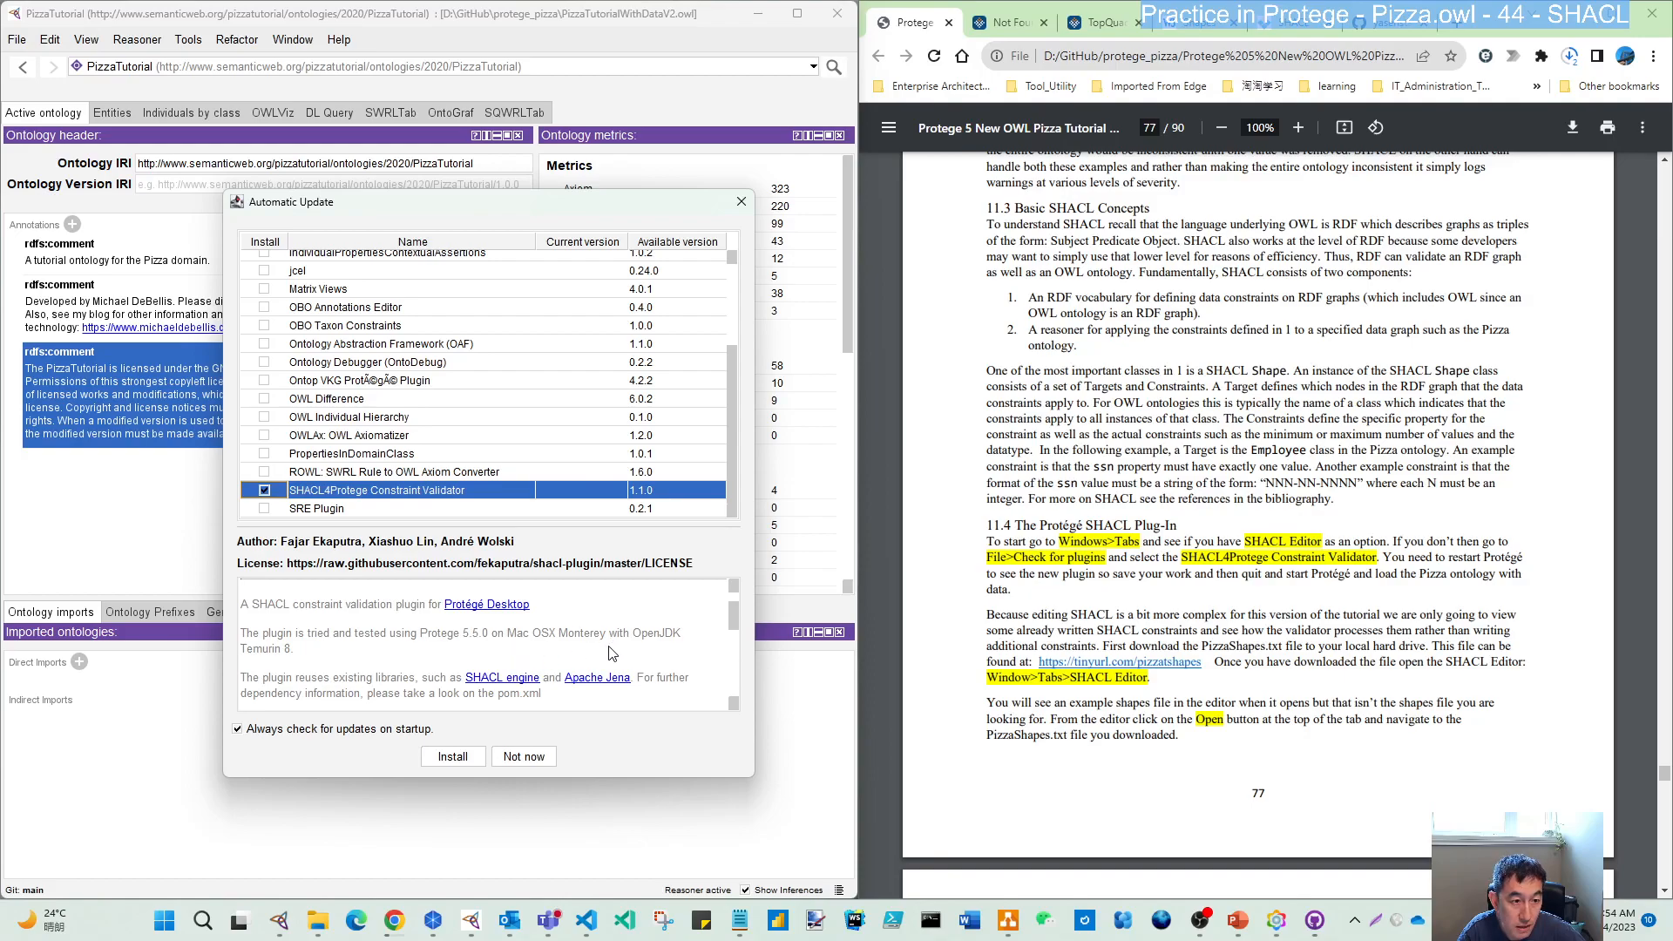
pyautogui.scroll(-2, 610, 653)
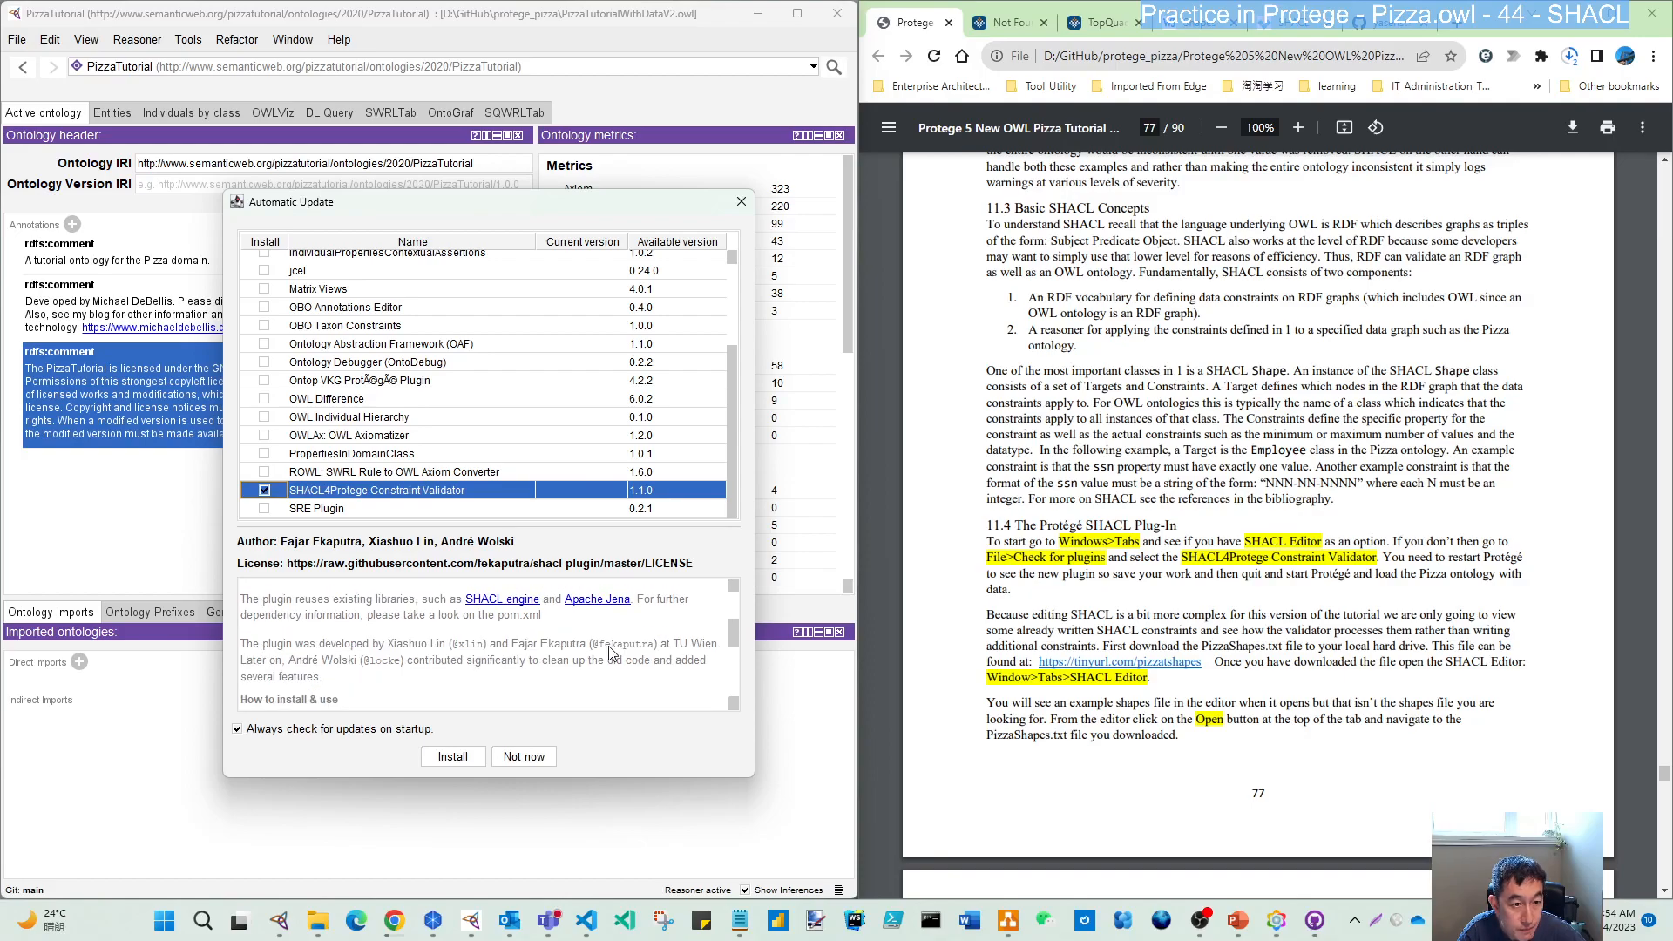
pyautogui.scroll(-1, 610, 652)
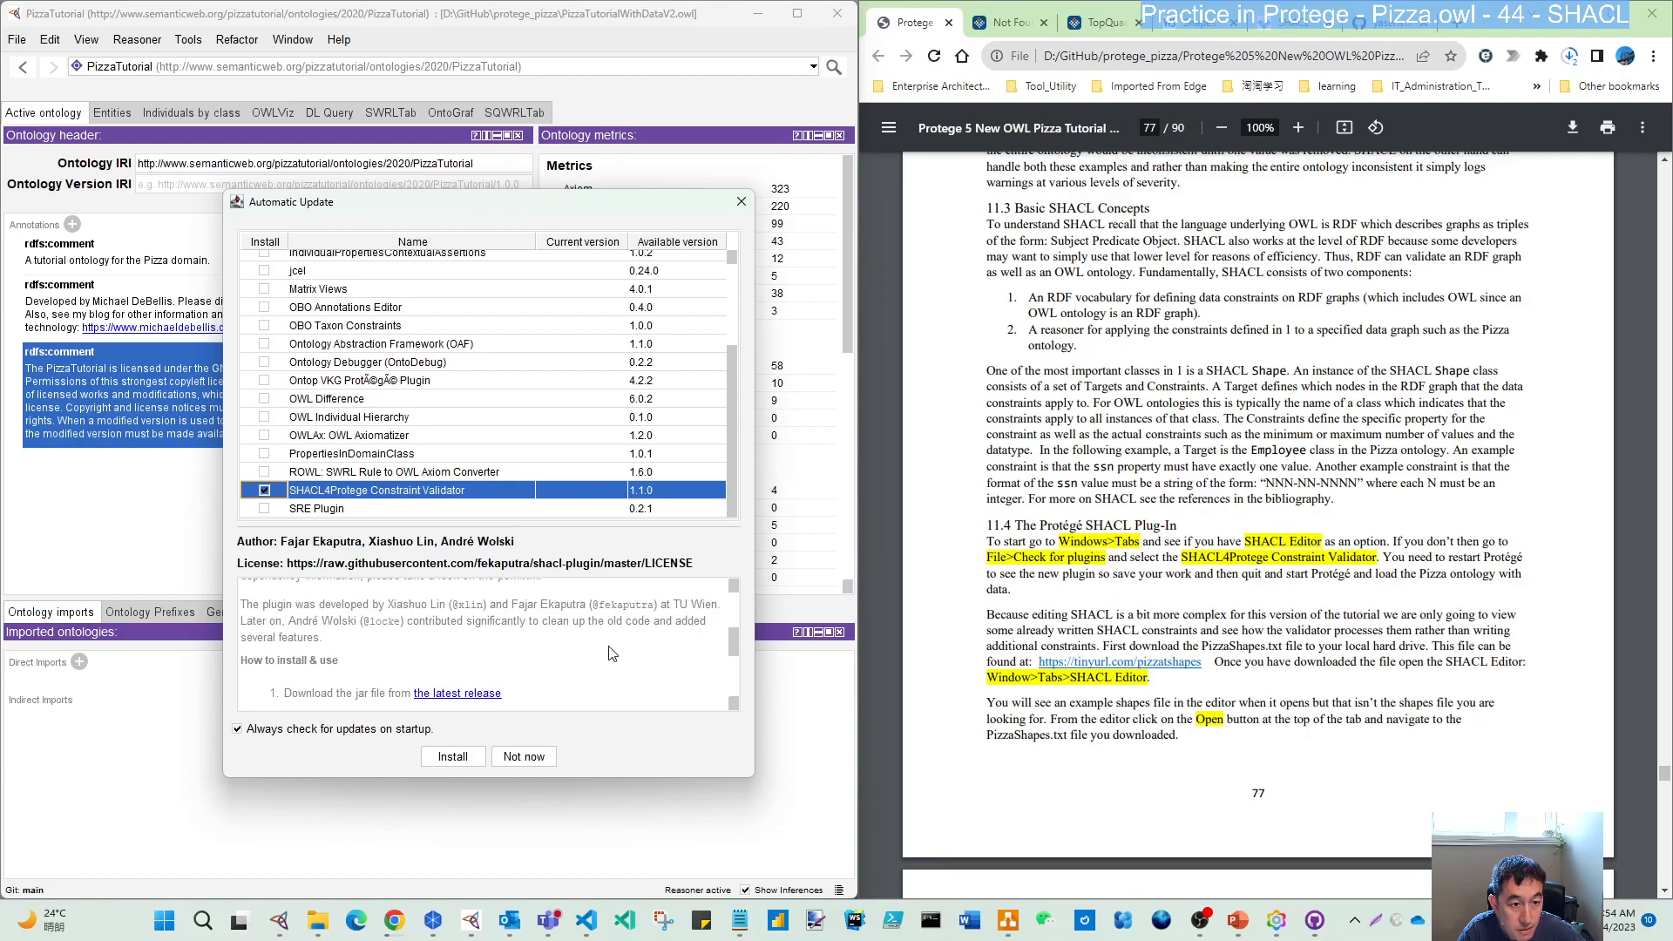
pyautogui.scroll(-2, 610, 654)
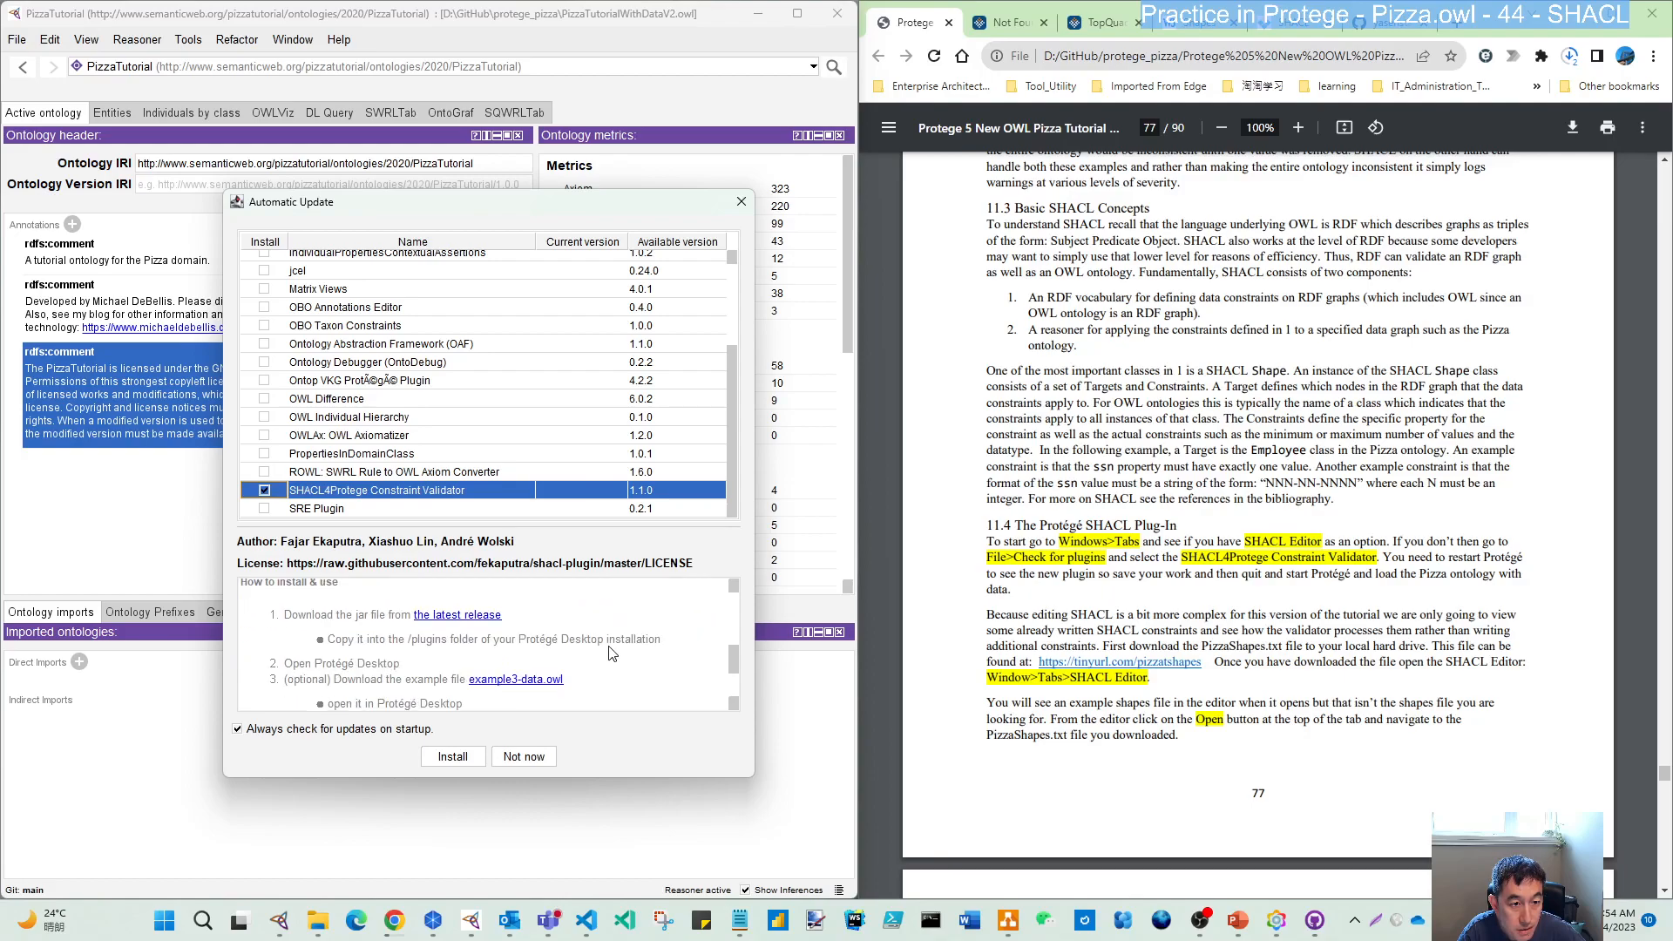
pyautogui.scroll(-1, 610, 654)
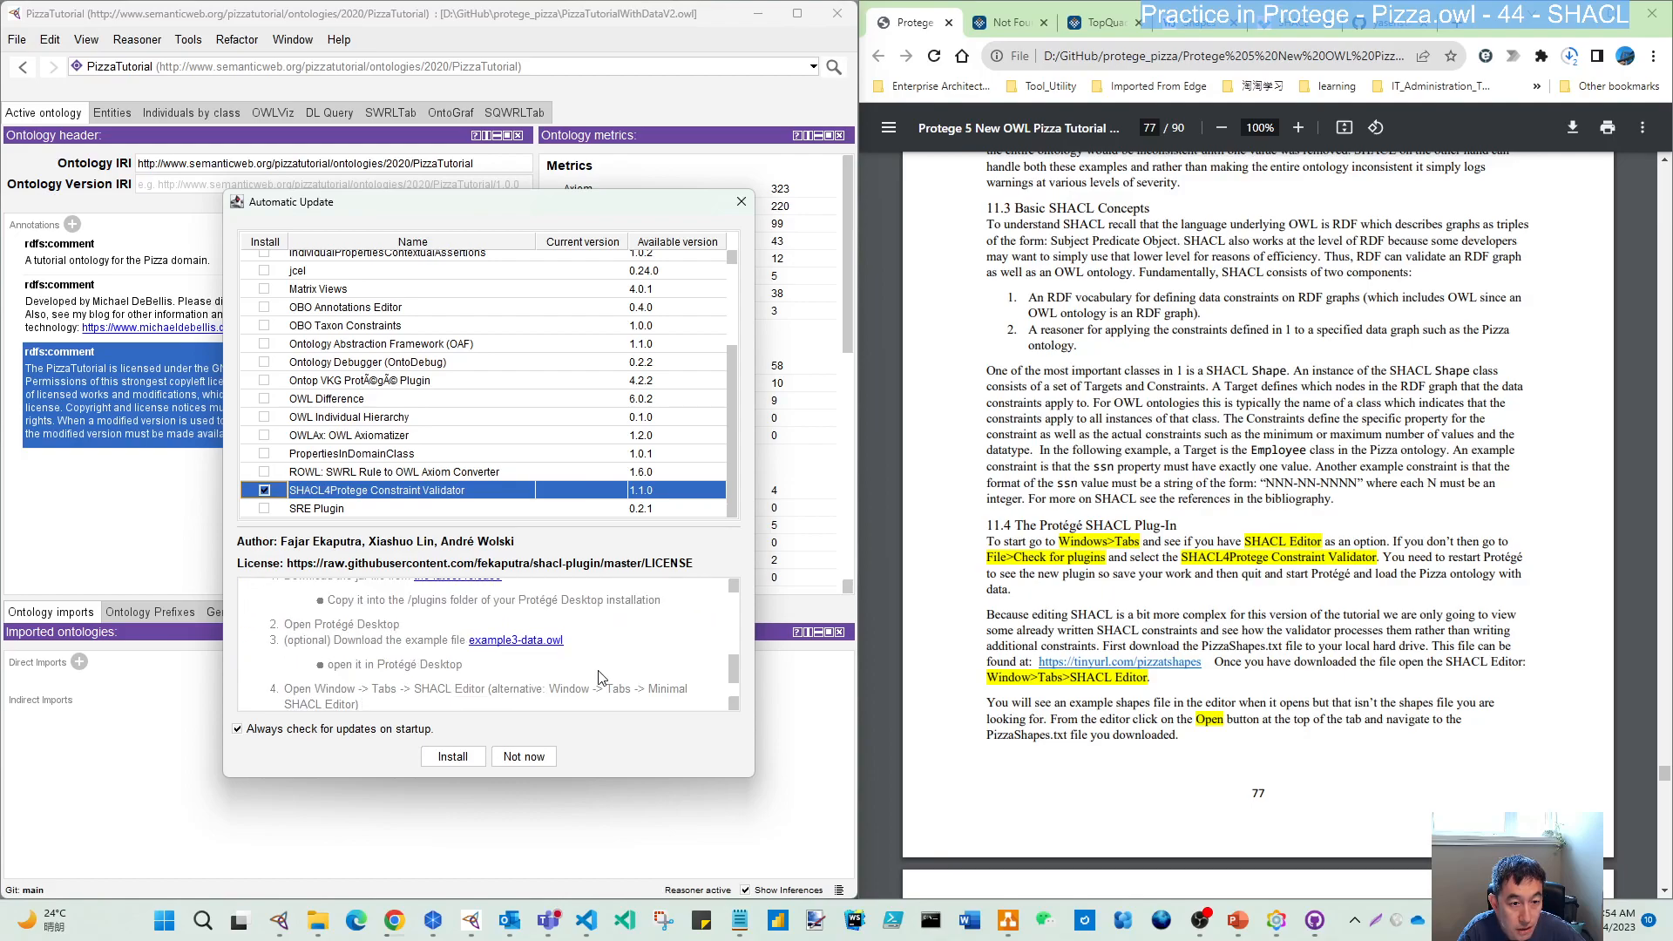
pyautogui.click(456, 758)
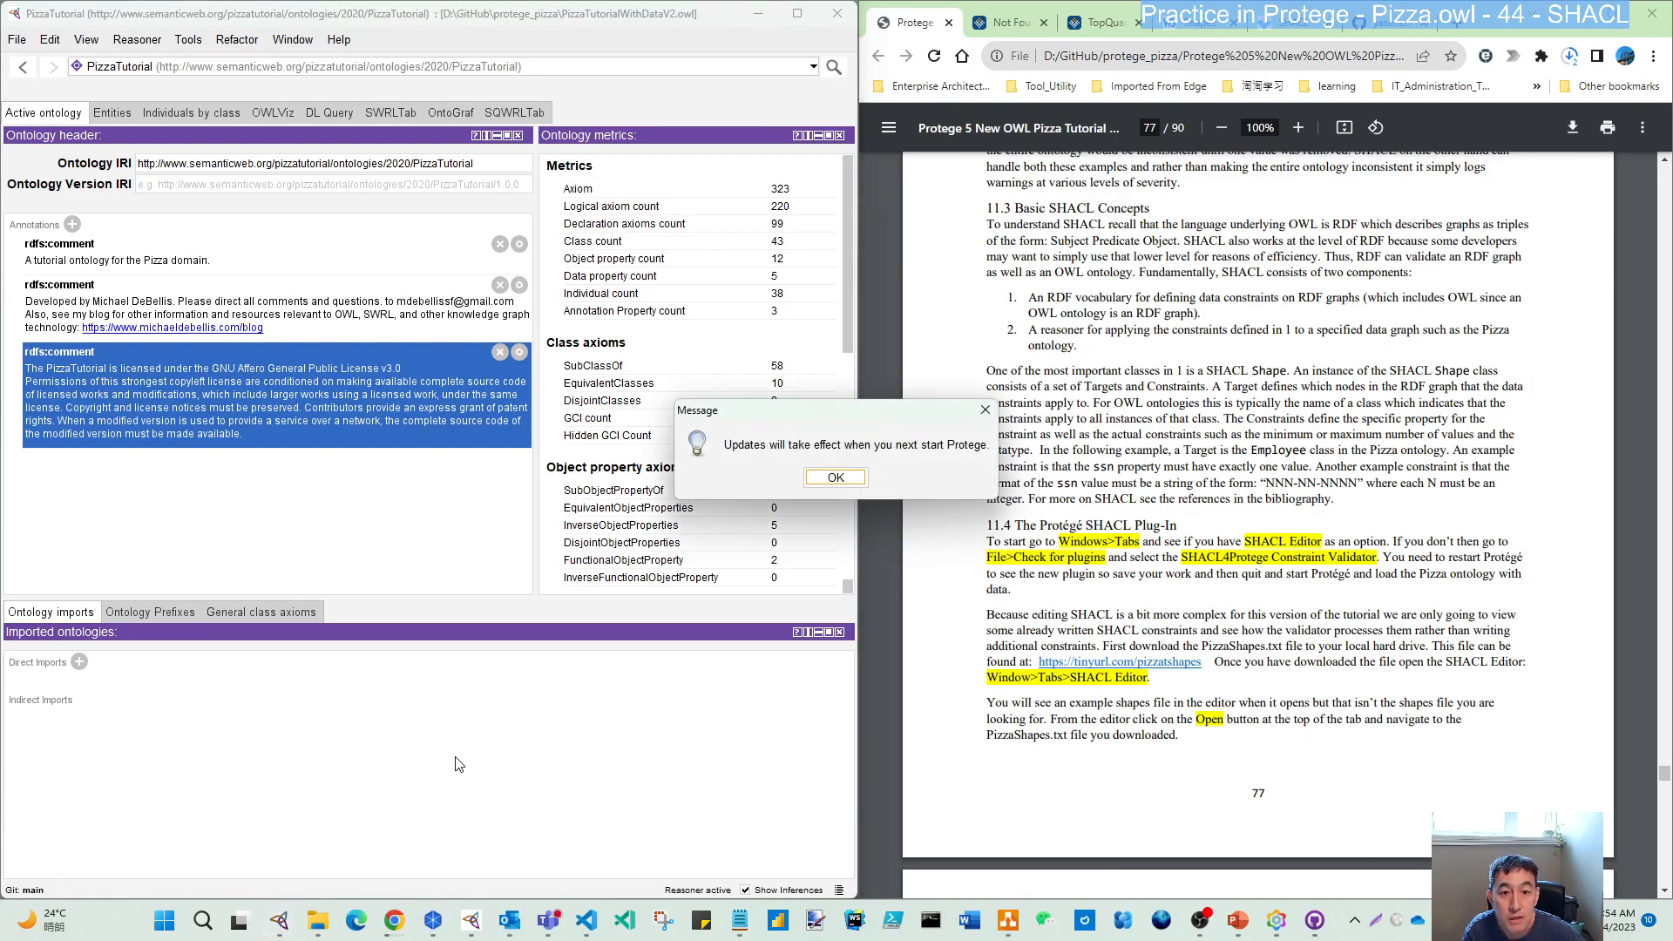
pyautogui.click(835, 478)
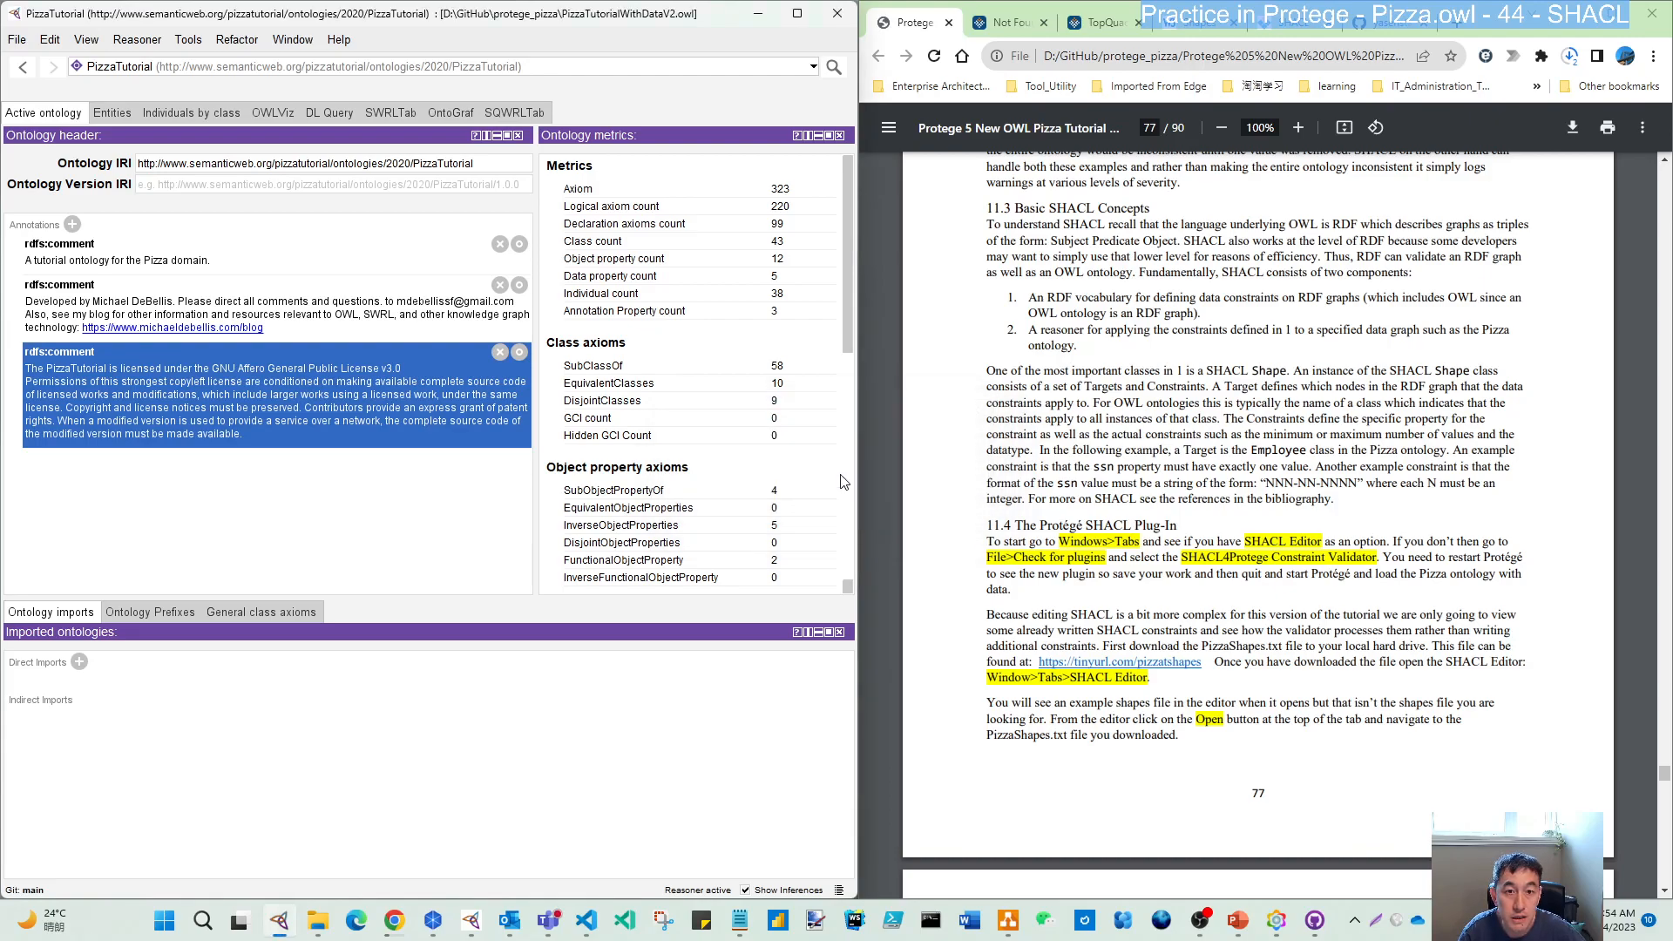
# - Close Protégé, saving the ontology changes in the workspace, and start it again
pyautogui.click(838, 13)
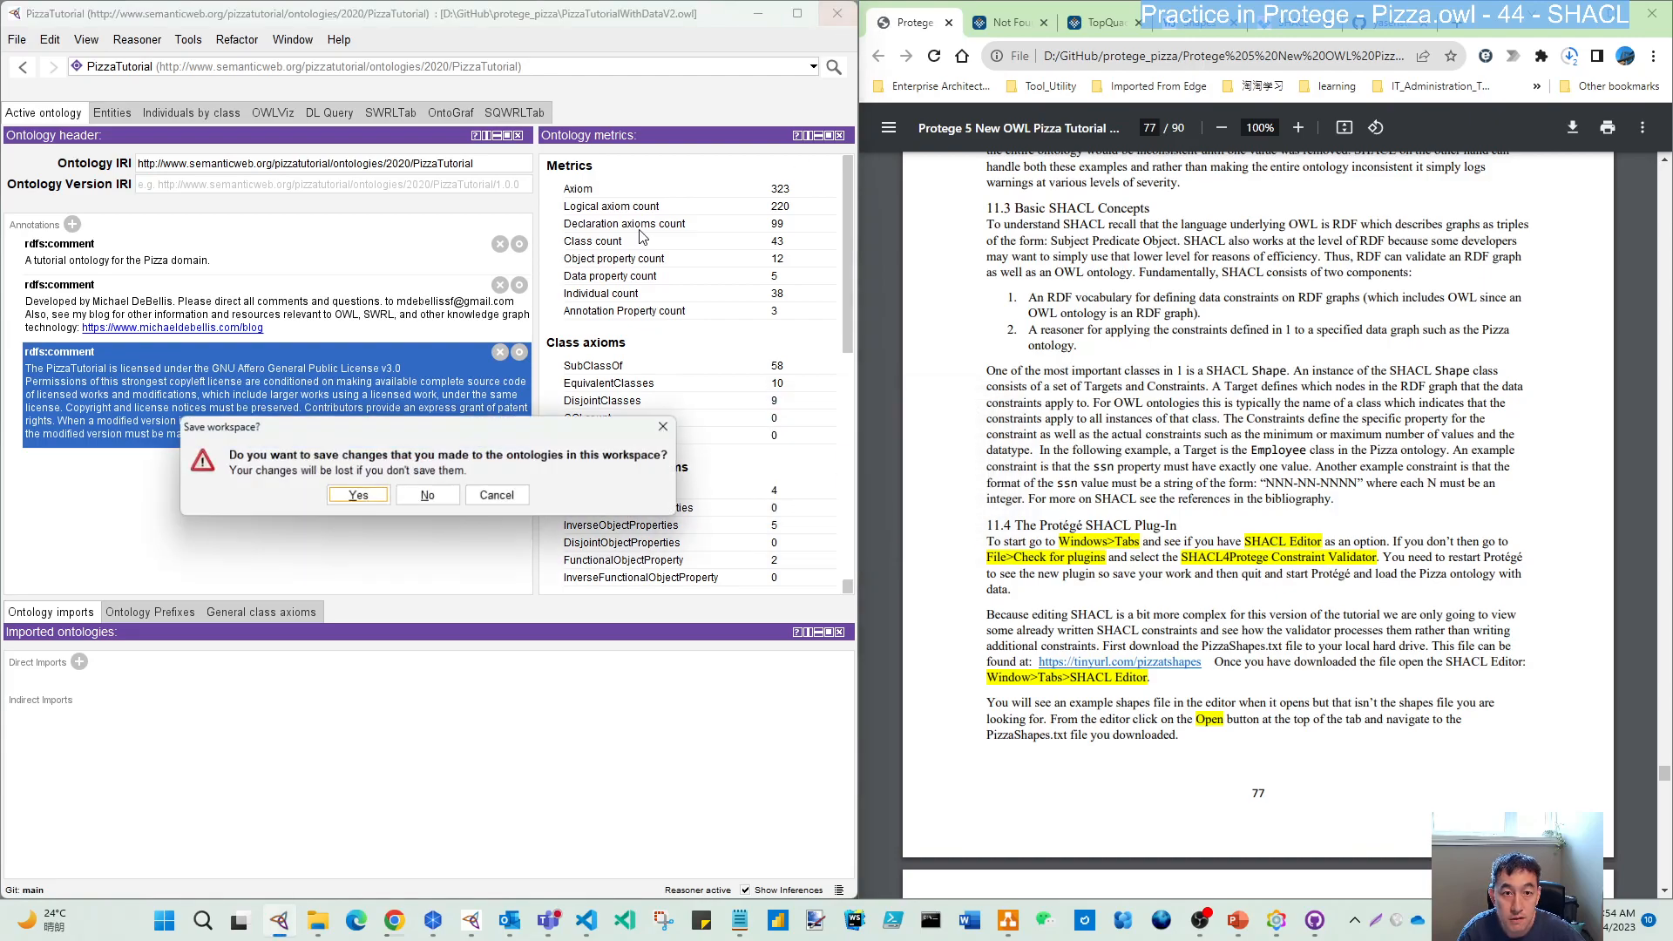
pyautogui.click(355, 497)
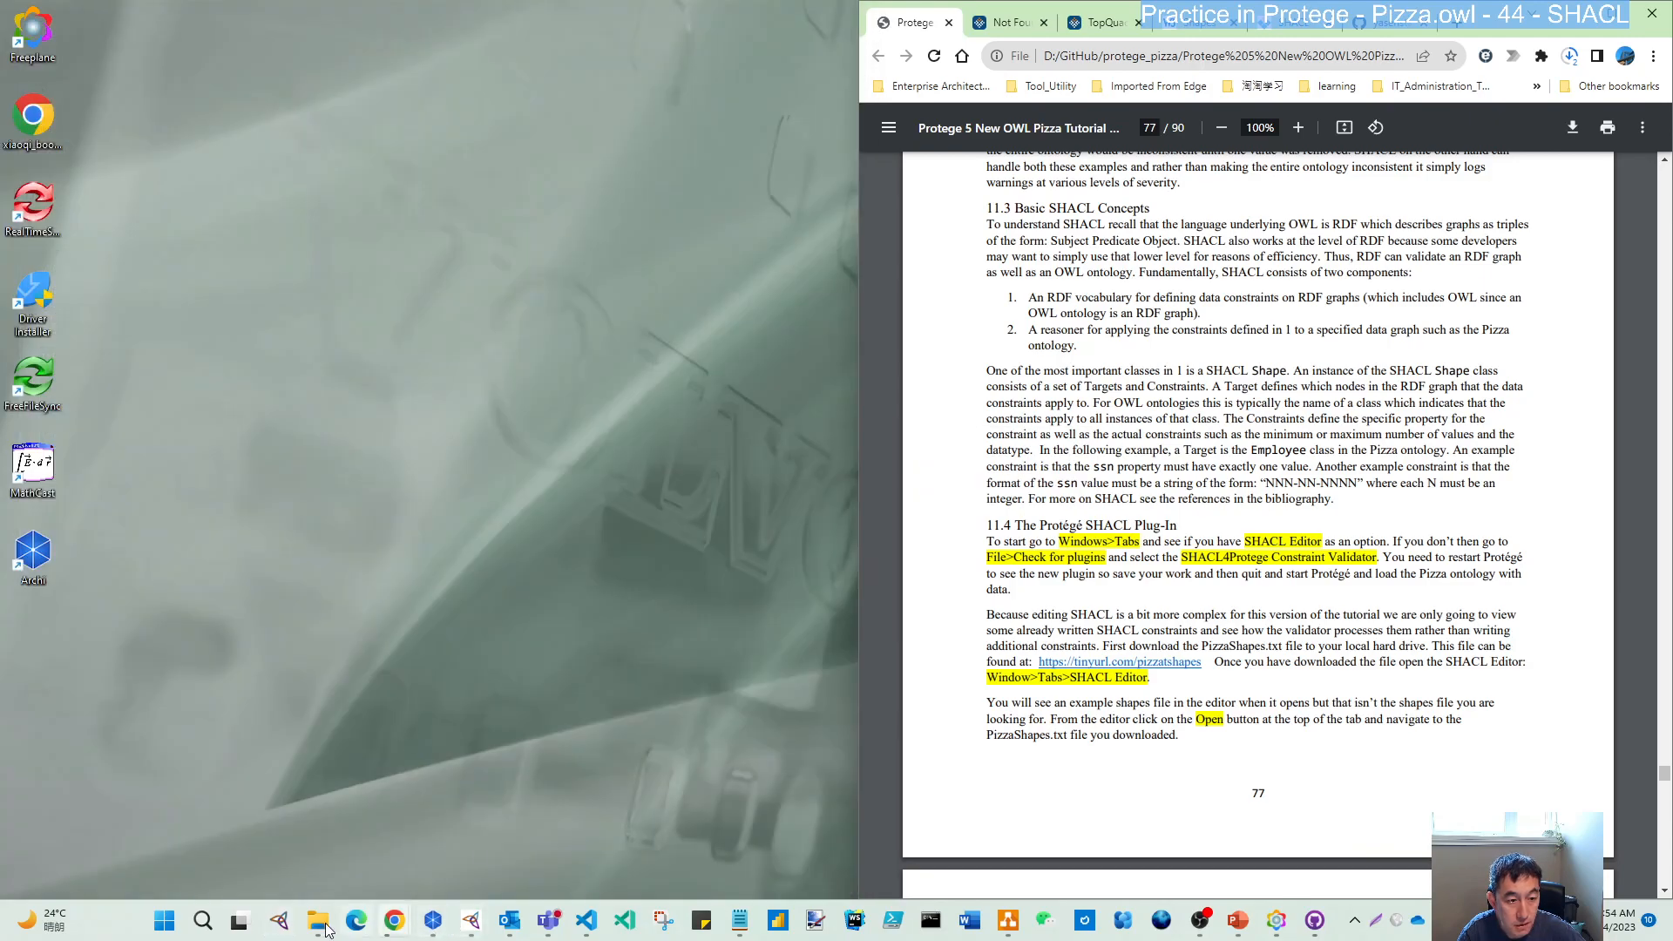
pyautogui.click(280, 926)
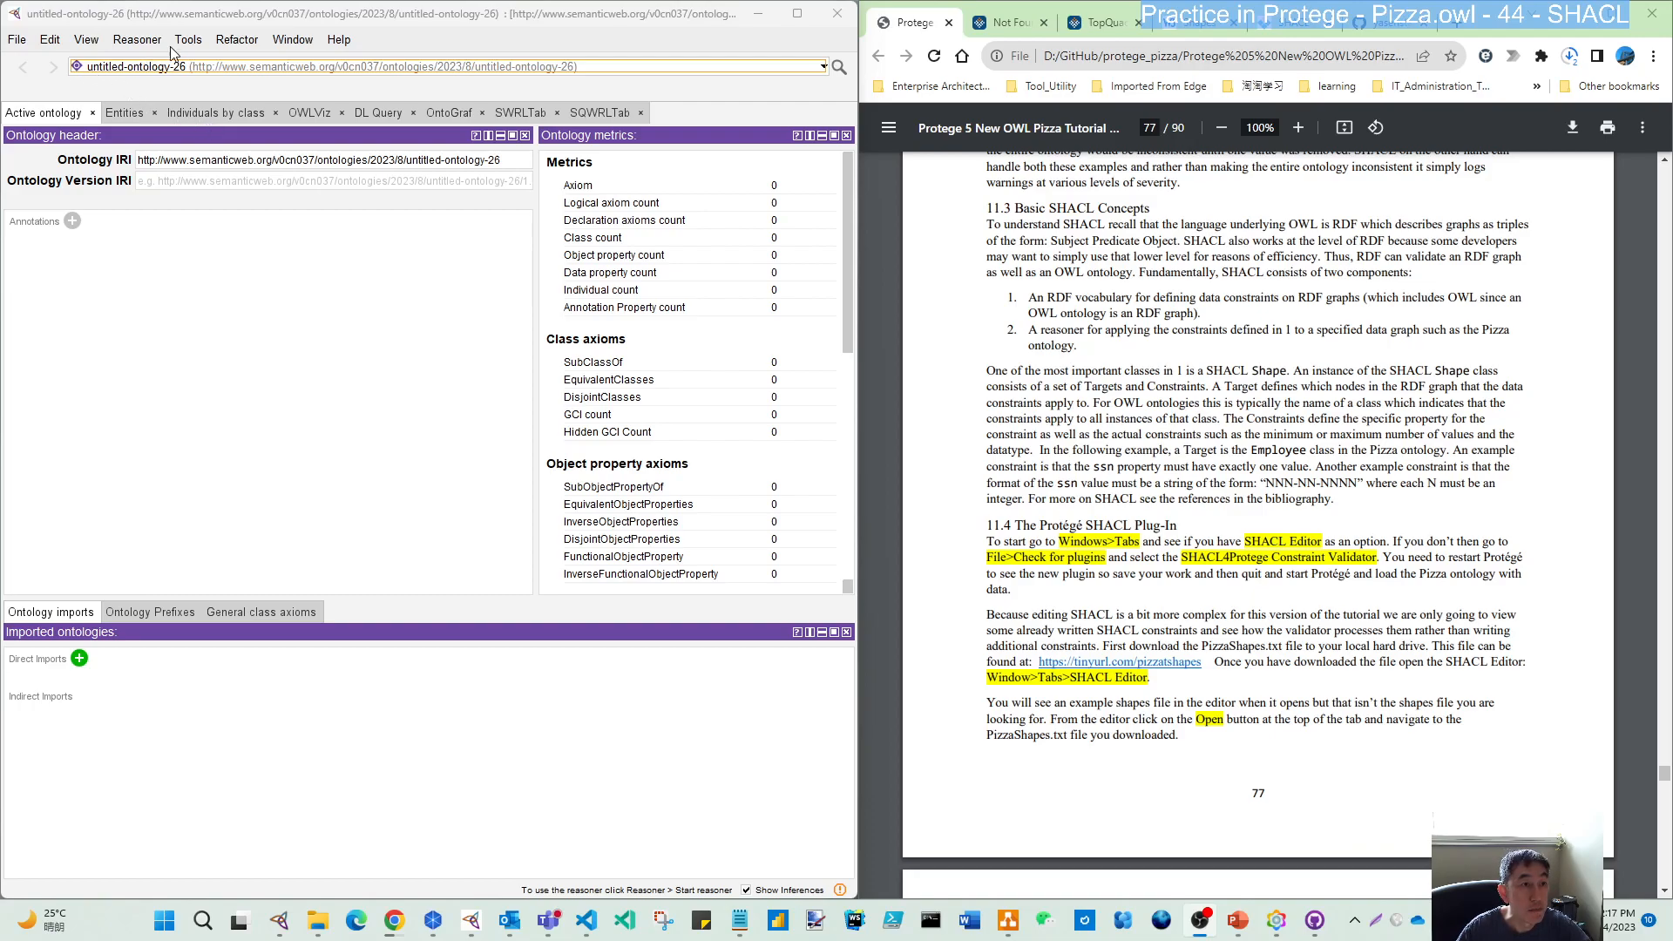
# - Reopen the recent ontology PizzaTutorialWithDataV2.owl from the protege_pizza folder
pyautogui.click(23, 44)
pyautogui.moveTo(156, 131)
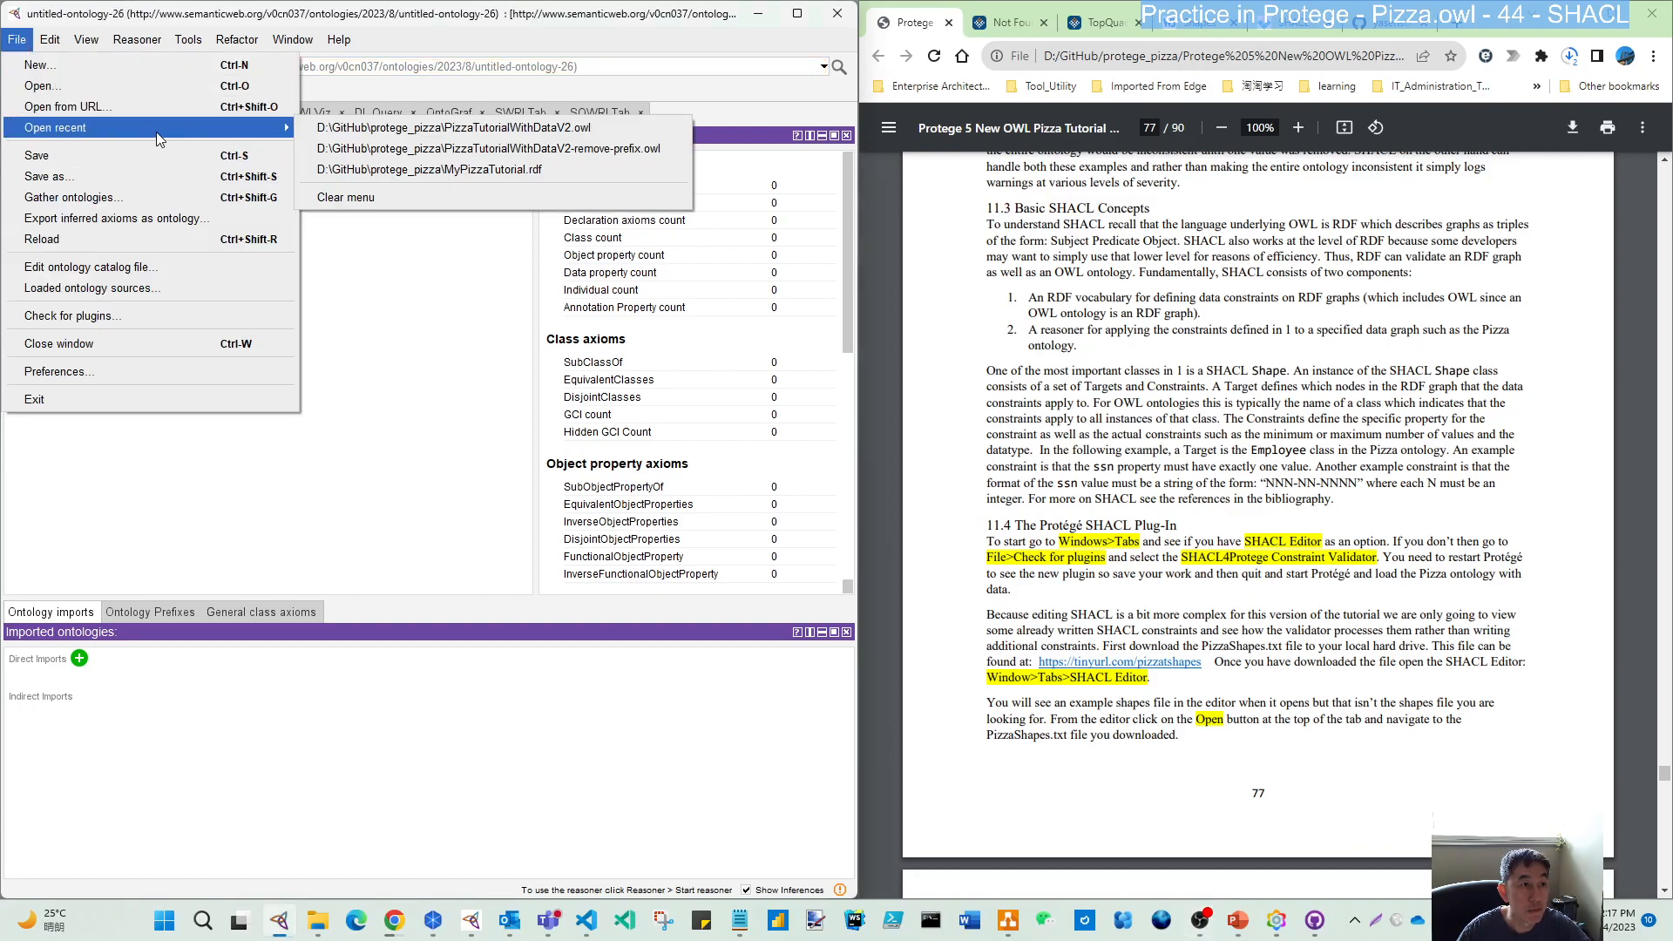
pyautogui.click(568, 134)
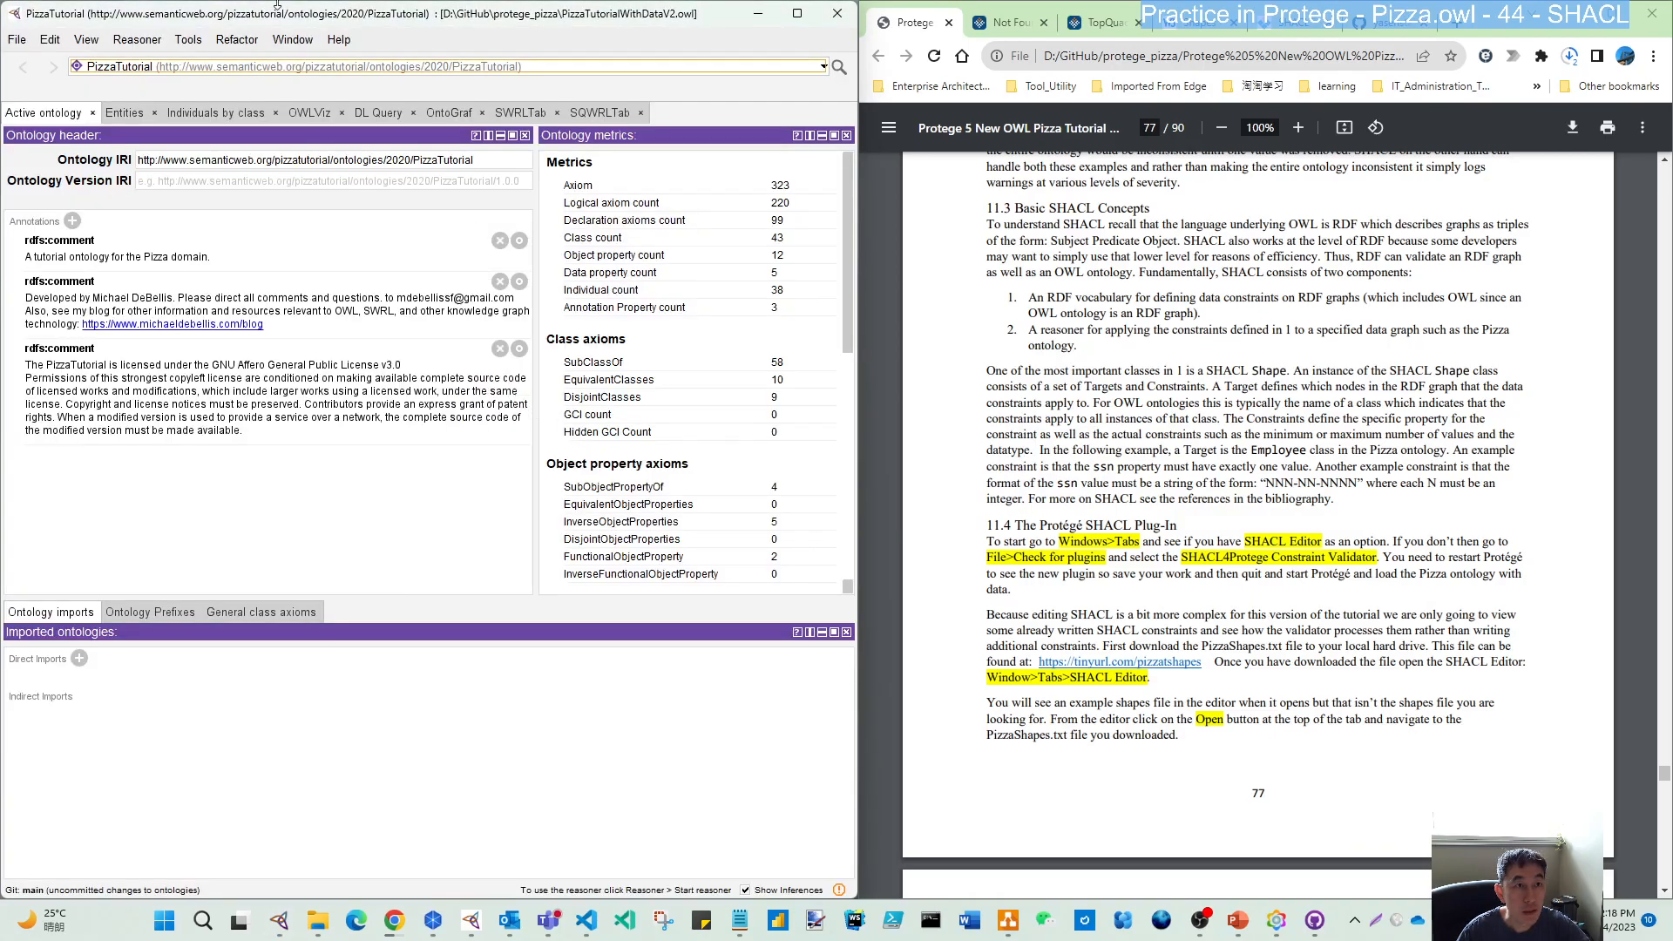
# - Add the Minimal SHACL Editor to the workspace and bring it into view
pyautogui.click(292, 40)
pyautogui.moveTo(311, 88)
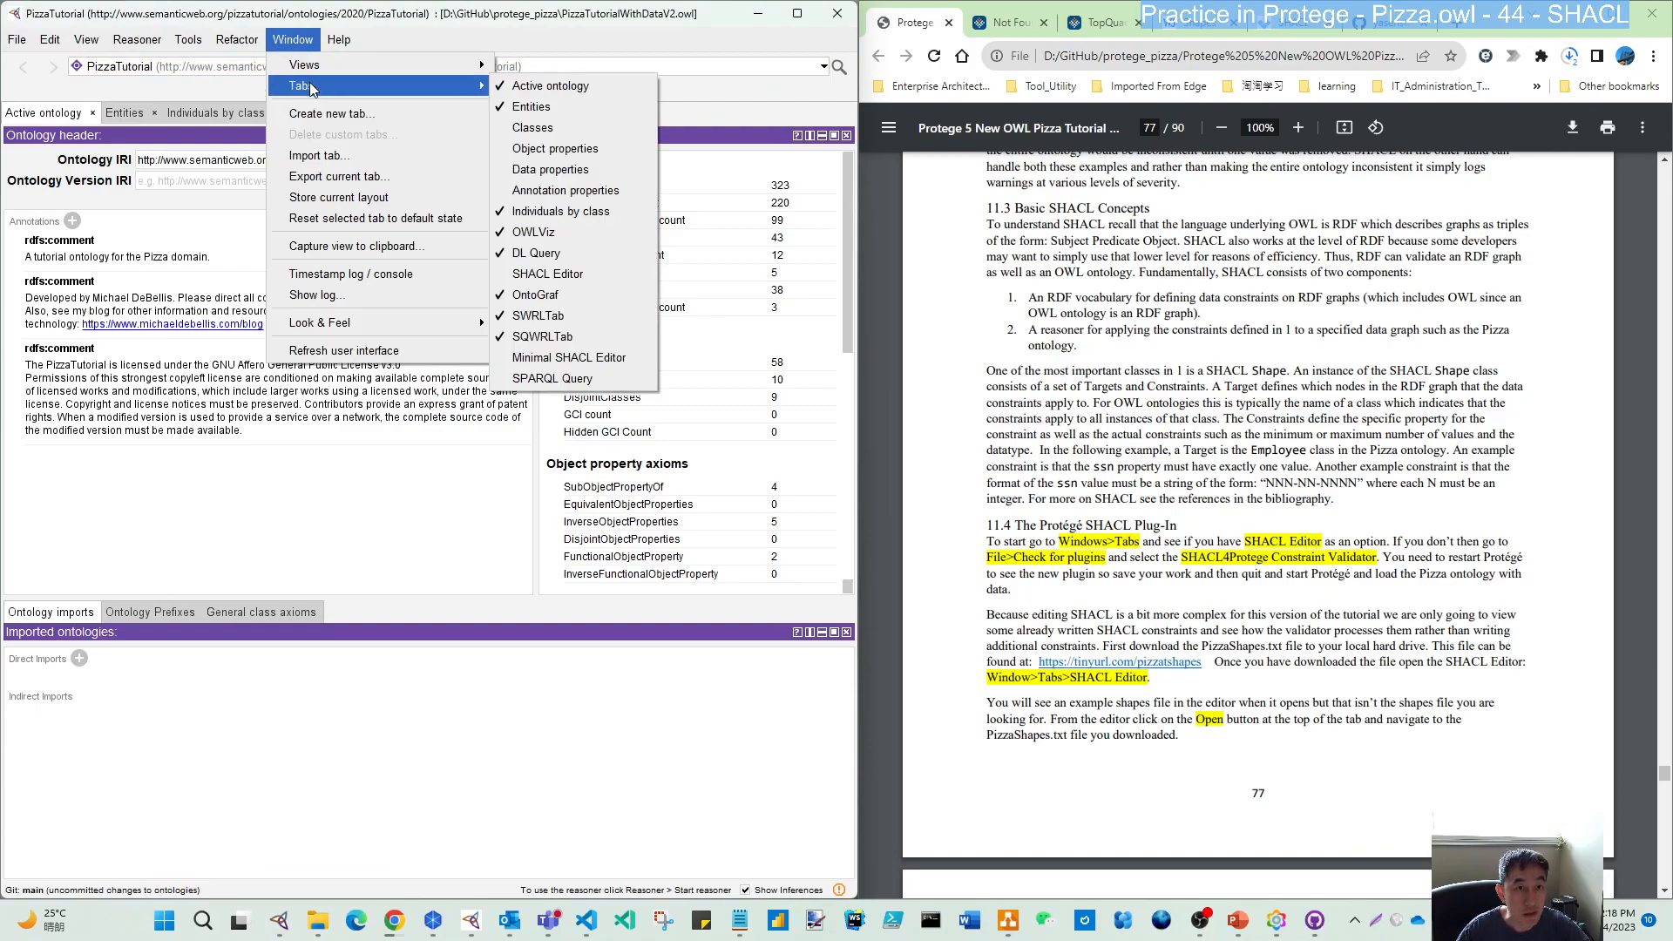
pyautogui.click(563, 366)
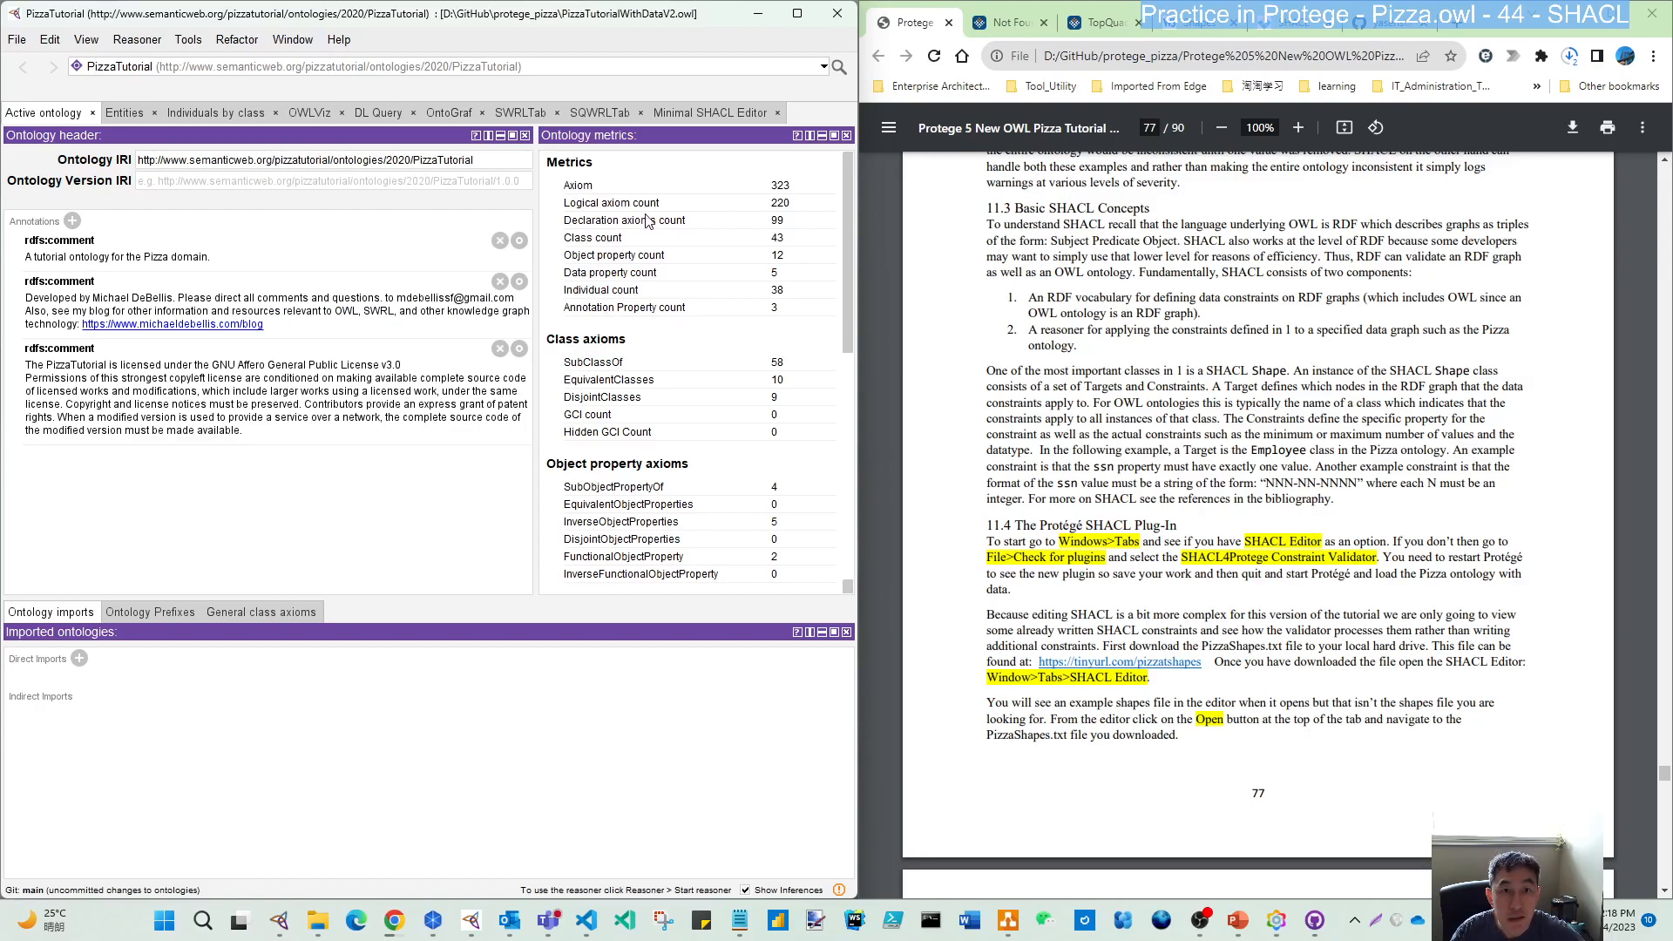
pyautogui.click(711, 116)
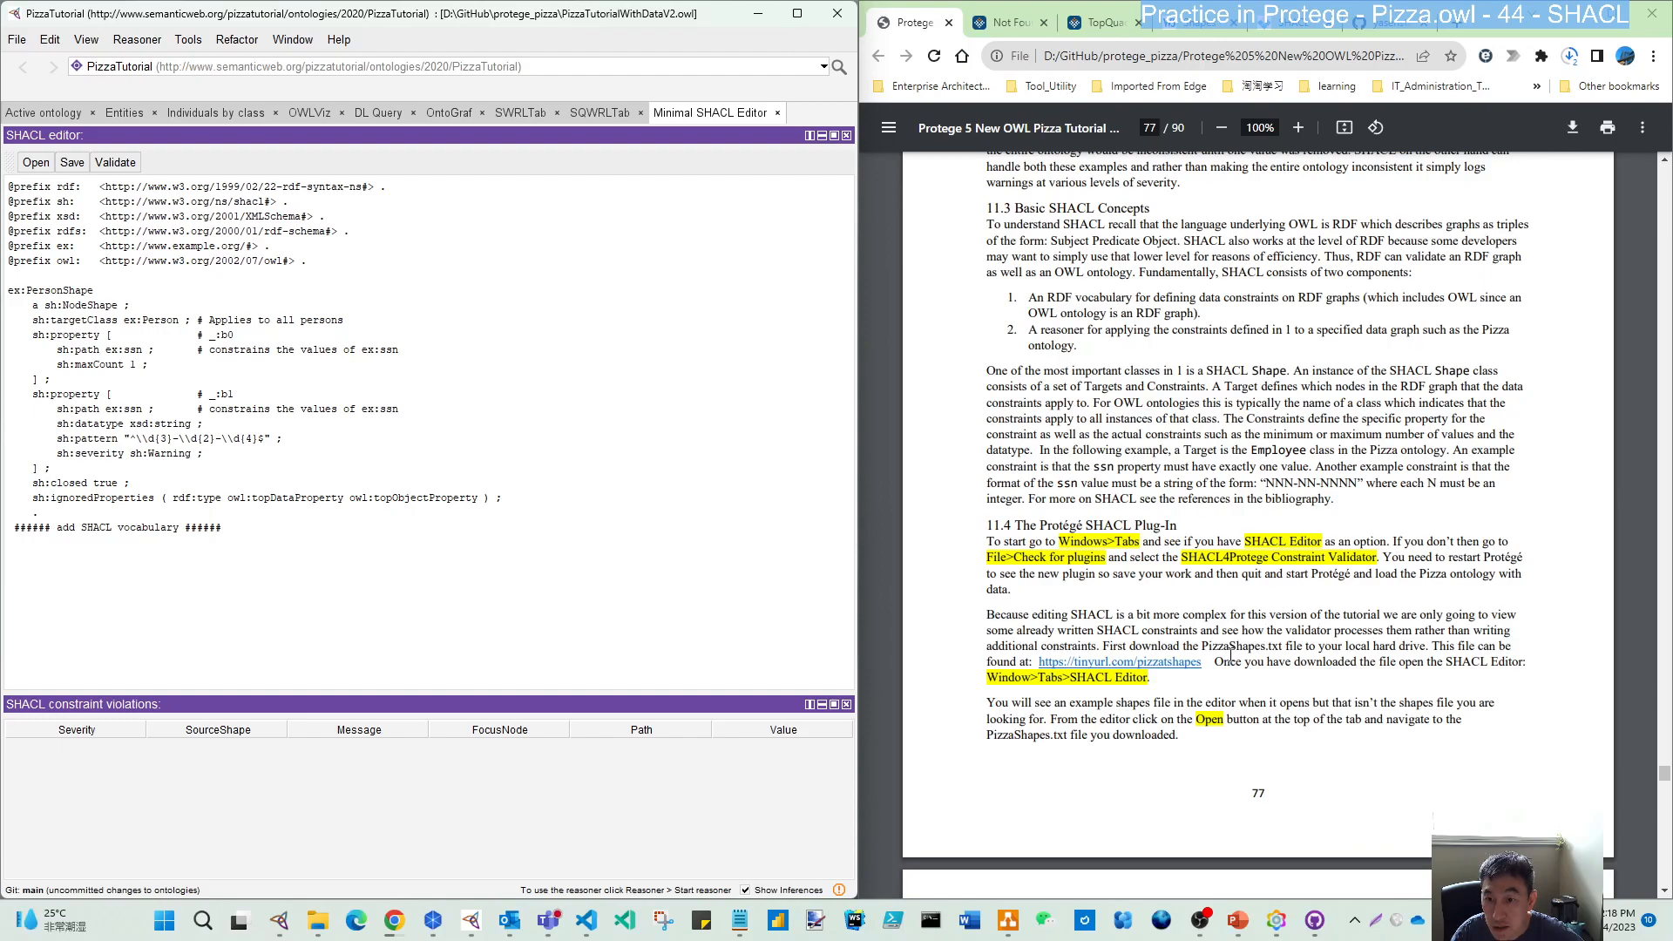
# - Open PizzaShapes.txt from the protege_pizza GitHub repository and skim its employee and customer shapes
pyautogui.moveTo(1204, 645); pyautogui.dragTo(1280, 649)
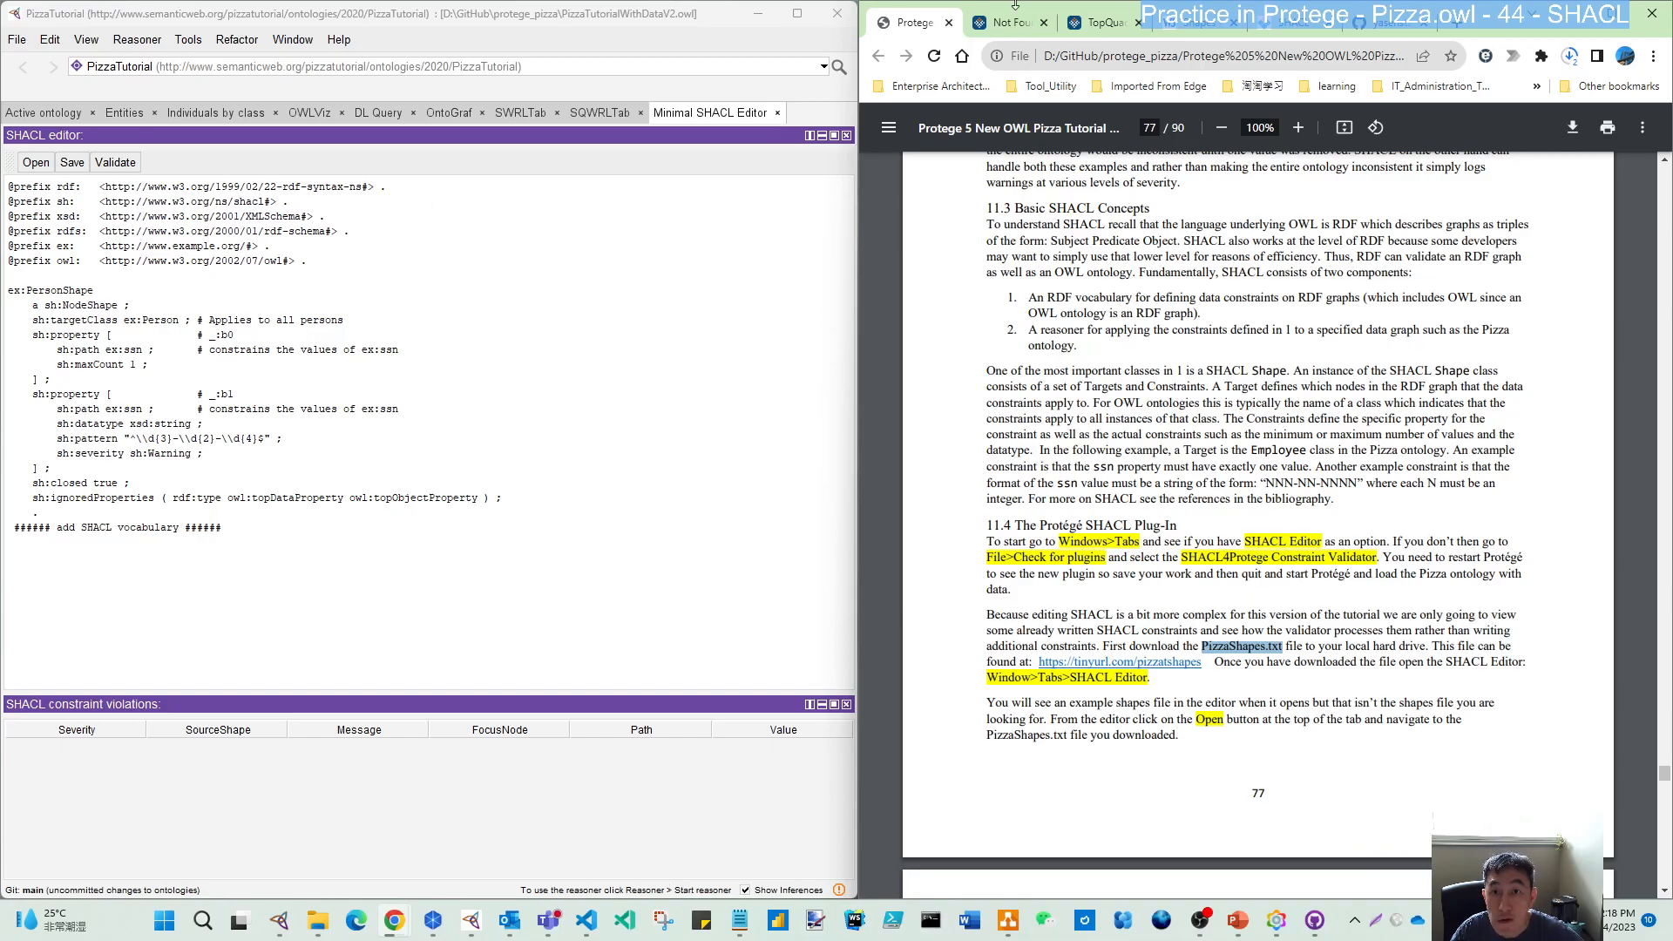
pyautogui.click(1377, 22)
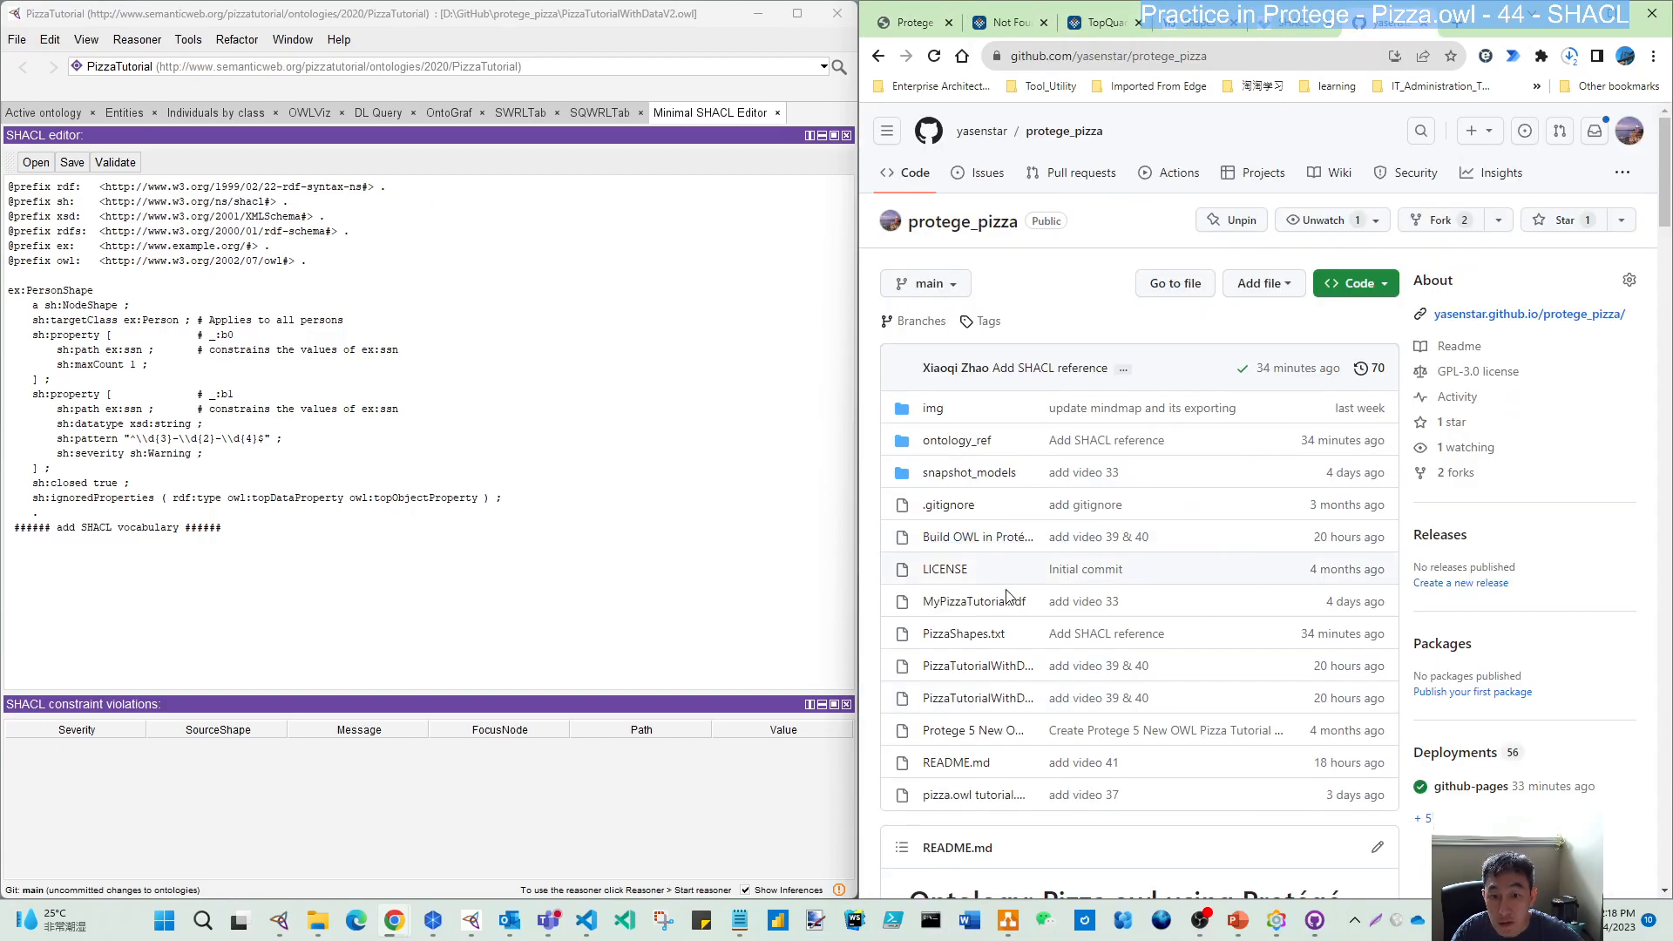
pyautogui.click(973, 635)
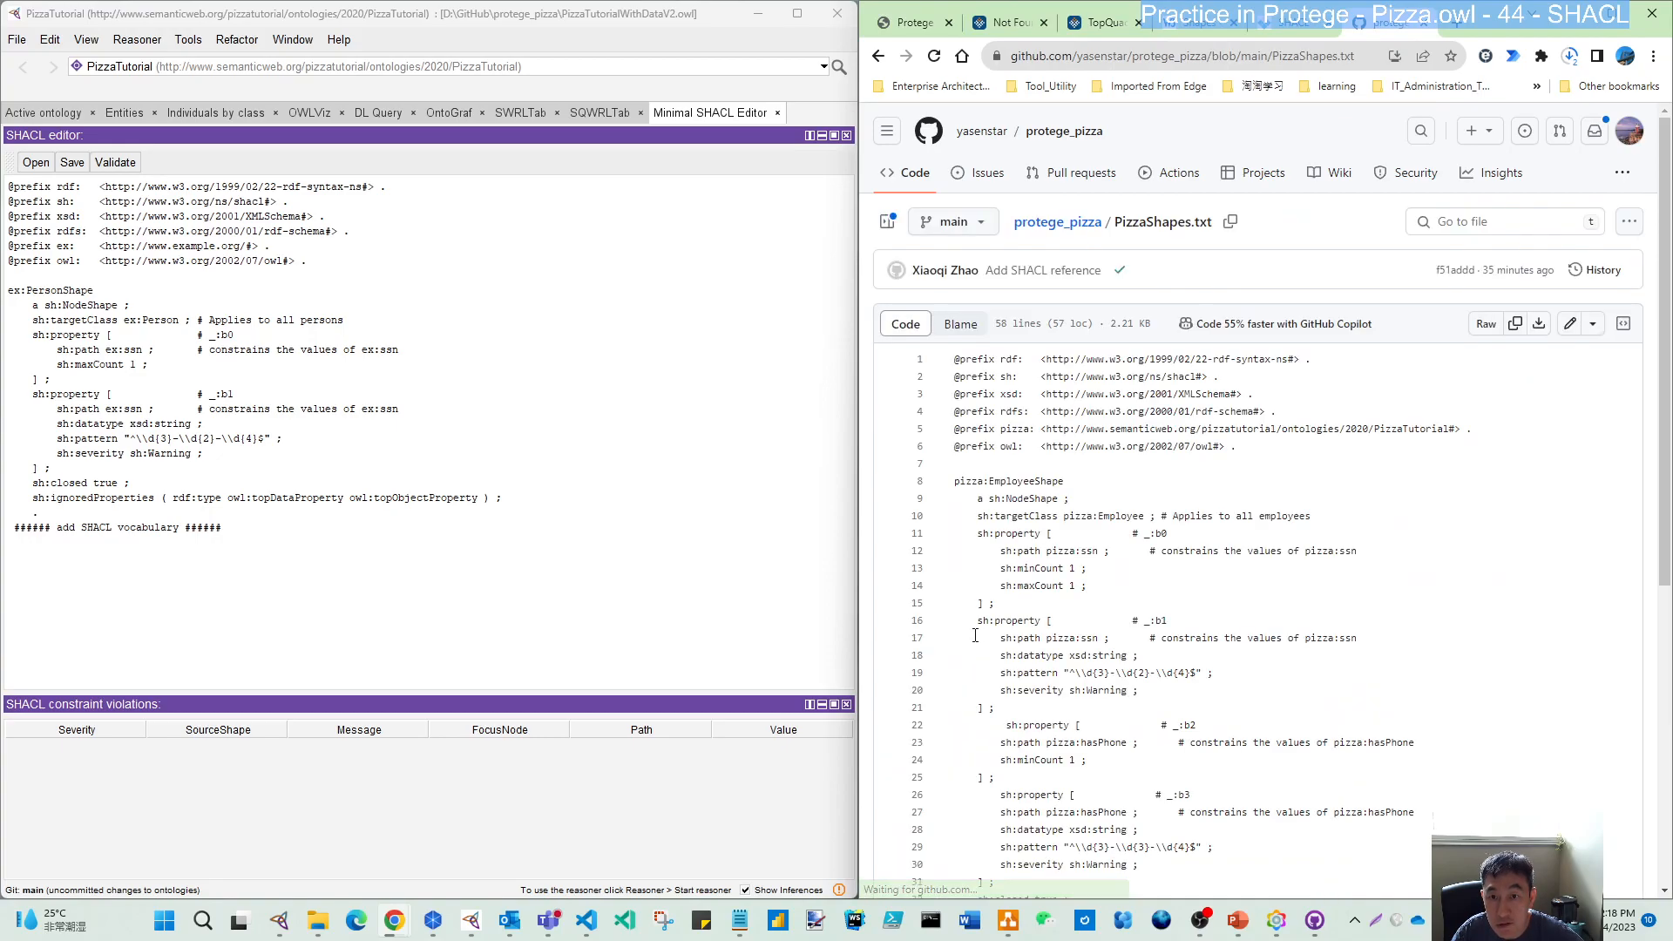
pyautogui.scroll(-2, 1059, 516)
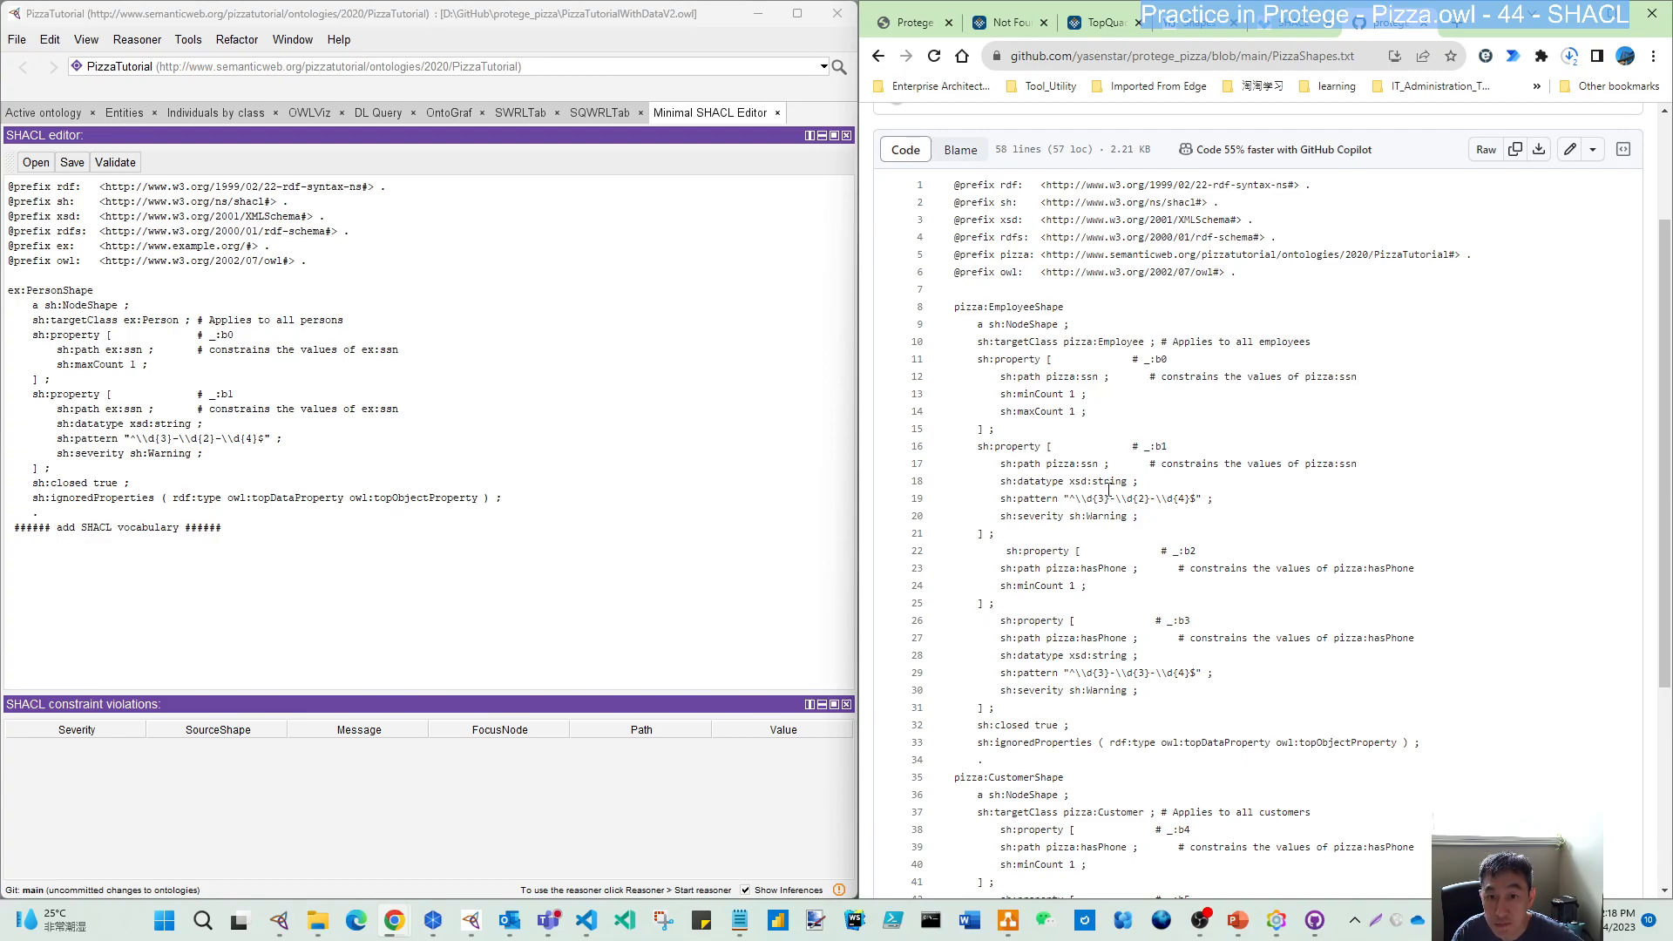
pyautogui.scroll(-1, 1110, 490)
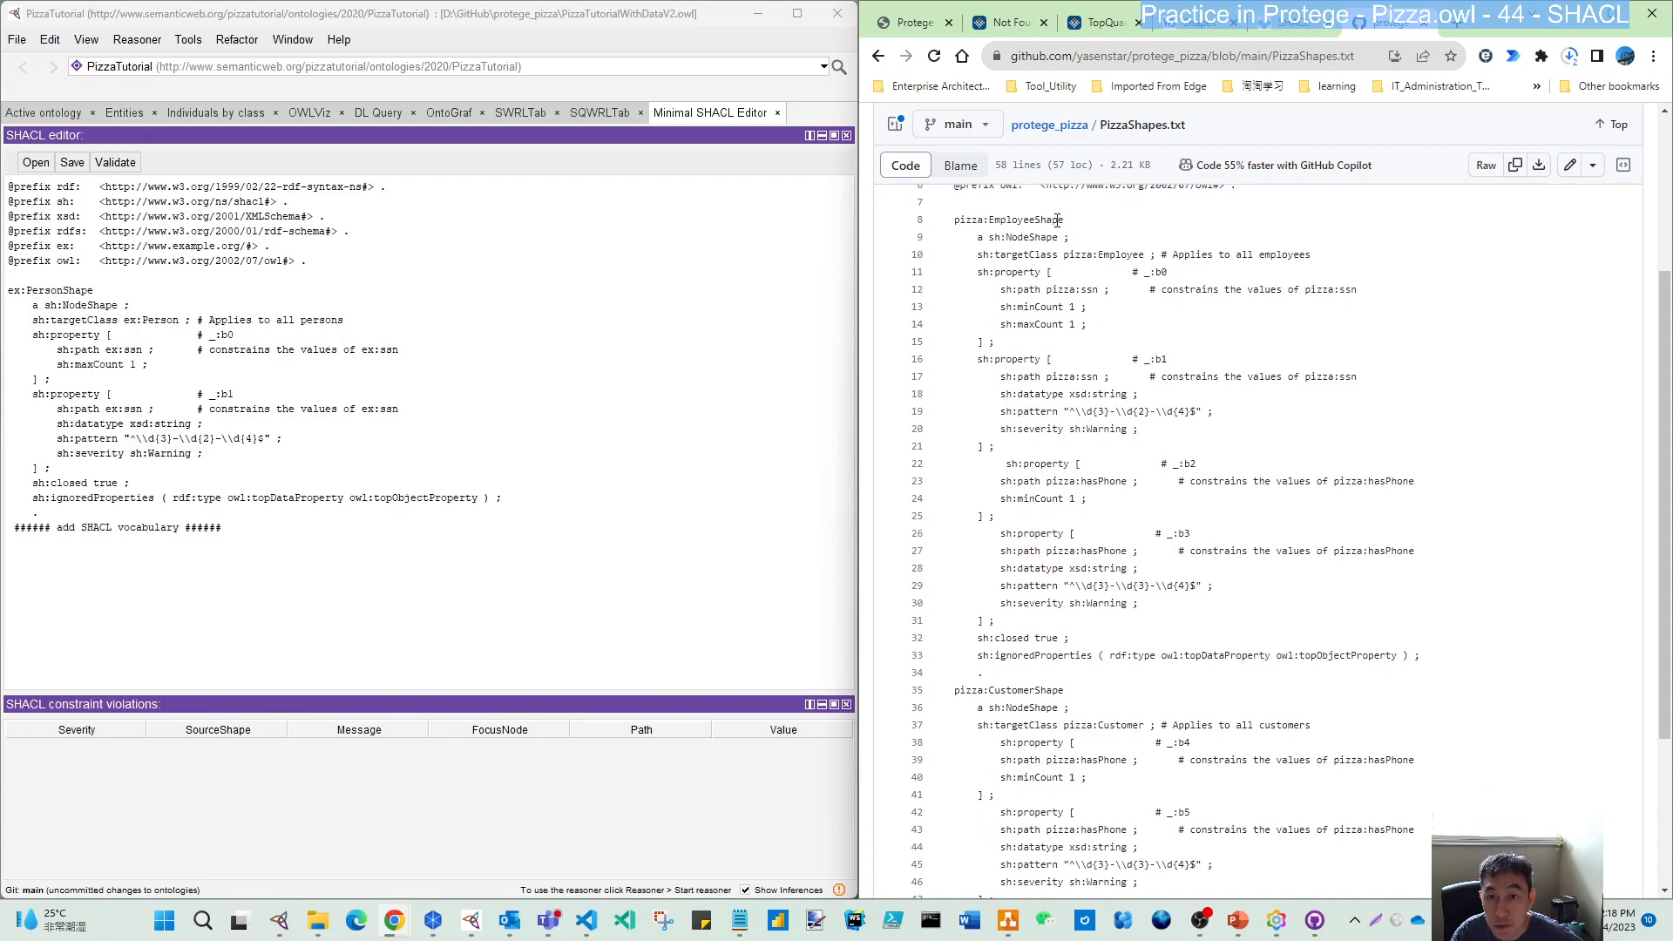
pyautogui.scroll(-3, 1003, 685)
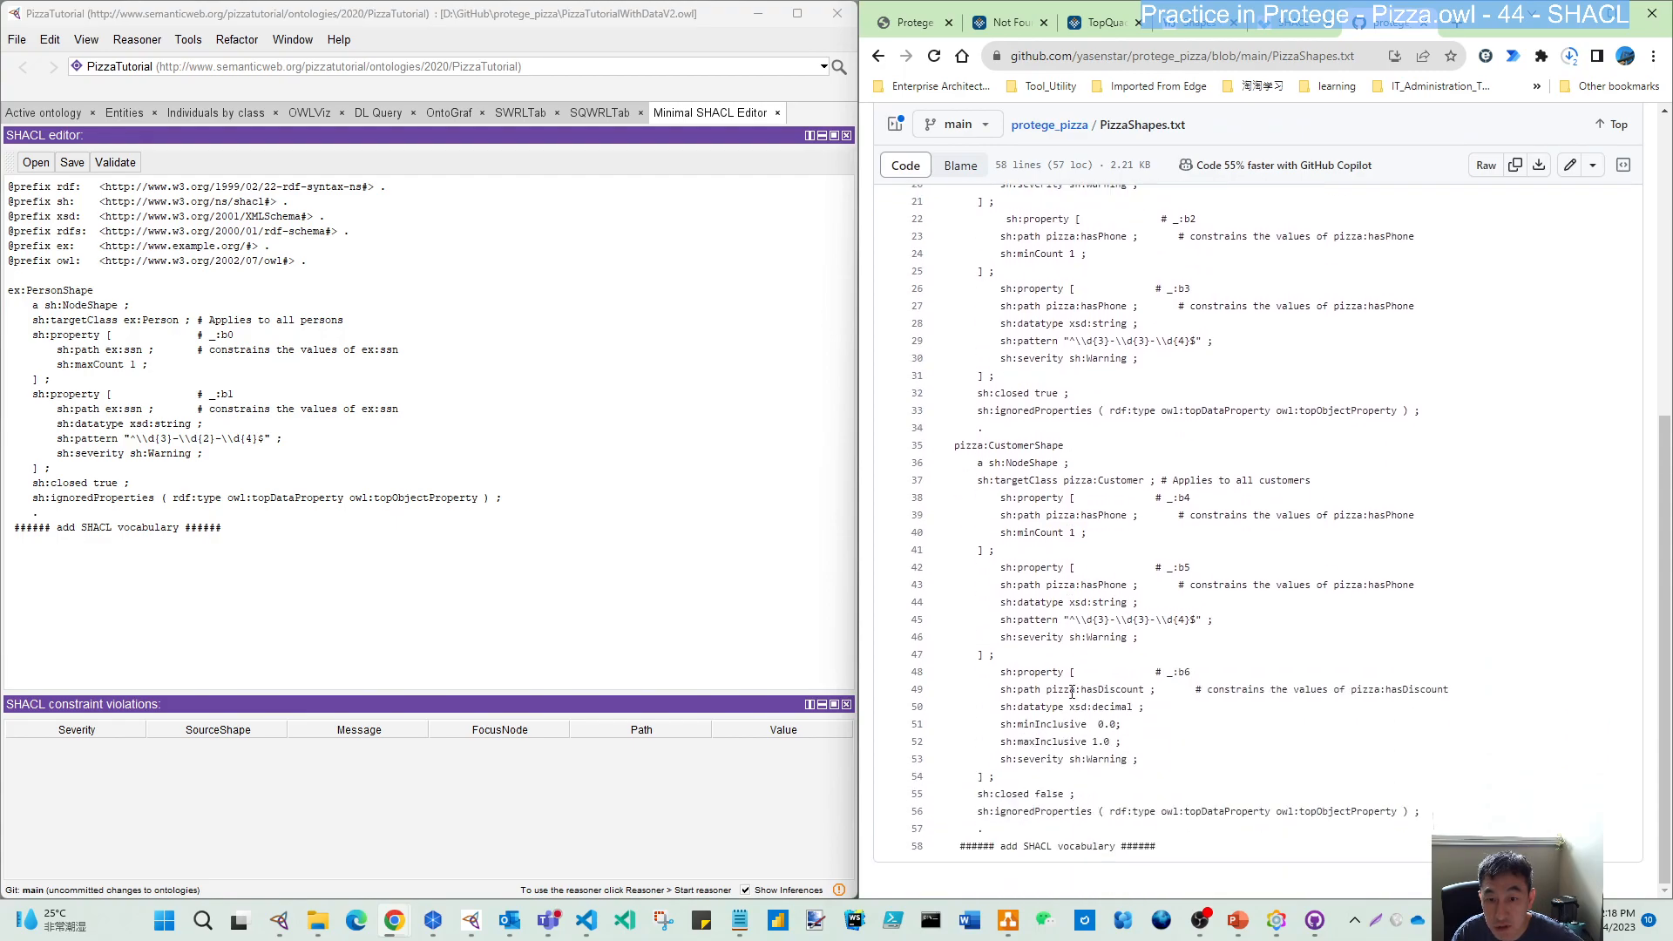
pyautogui.scroll(4, 1053, 619)
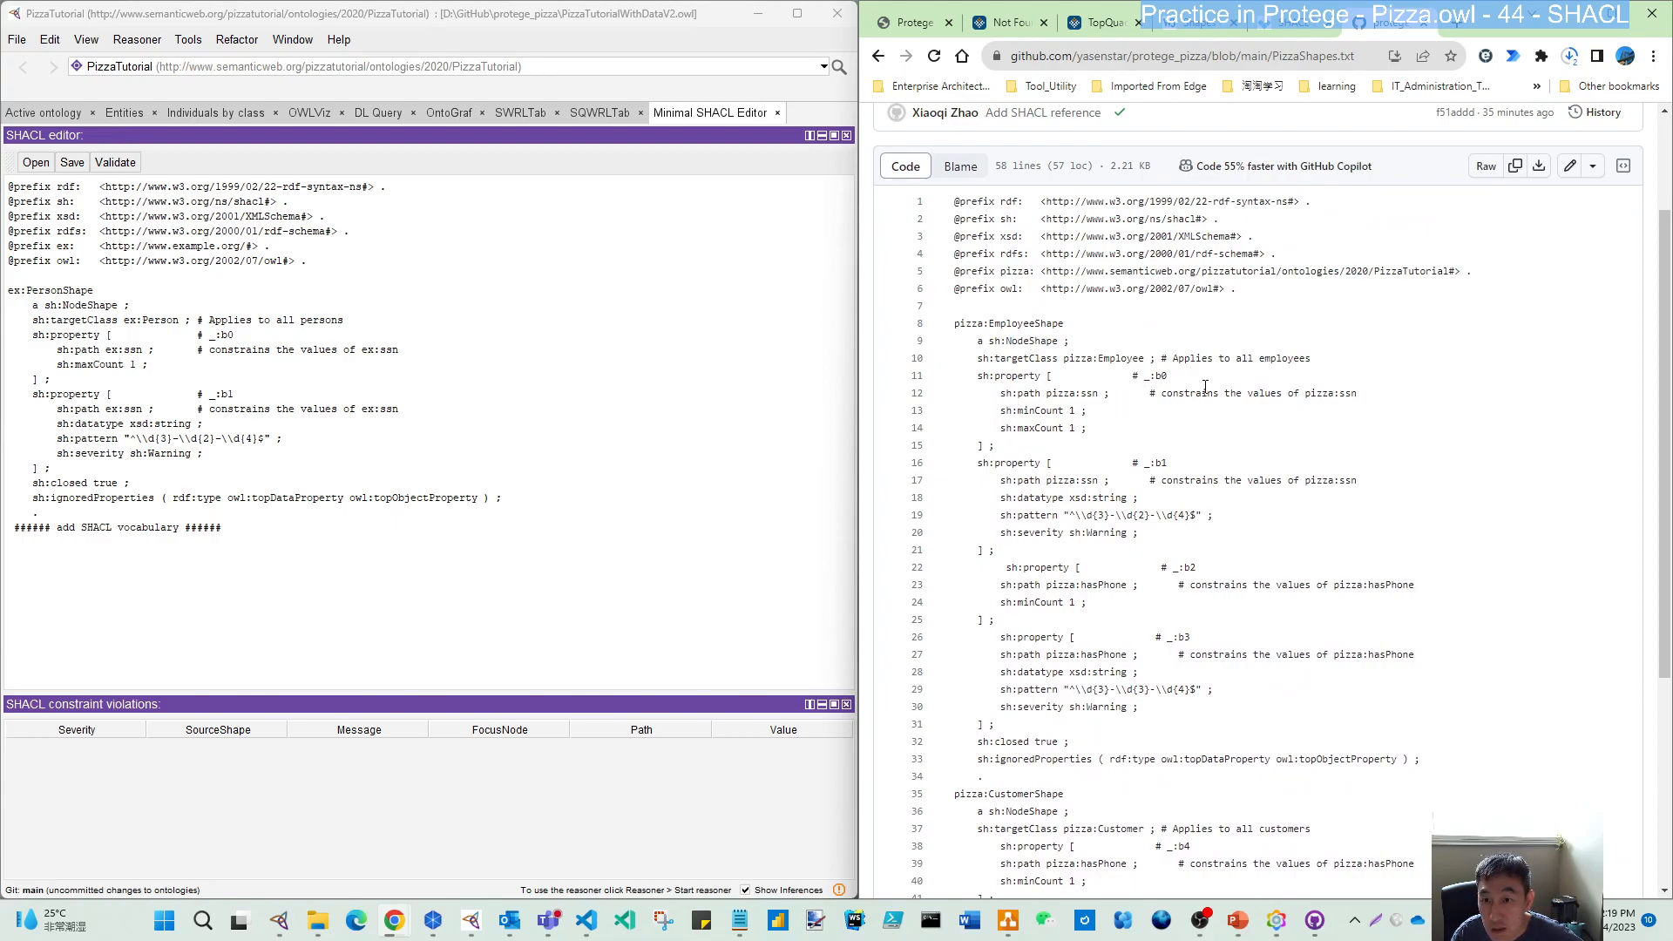
# - Examine the ssn and hasPhone constraints of EmployeeShape, including their count limits and string patterns
pyautogui.doubleClick(1085, 394)
pyautogui.moveTo(1081, 480); pyautogui.dragTo(1099, 480)
pyautogui.moveTo(1069, 411); pyautogui.dragTo(1092, 428)
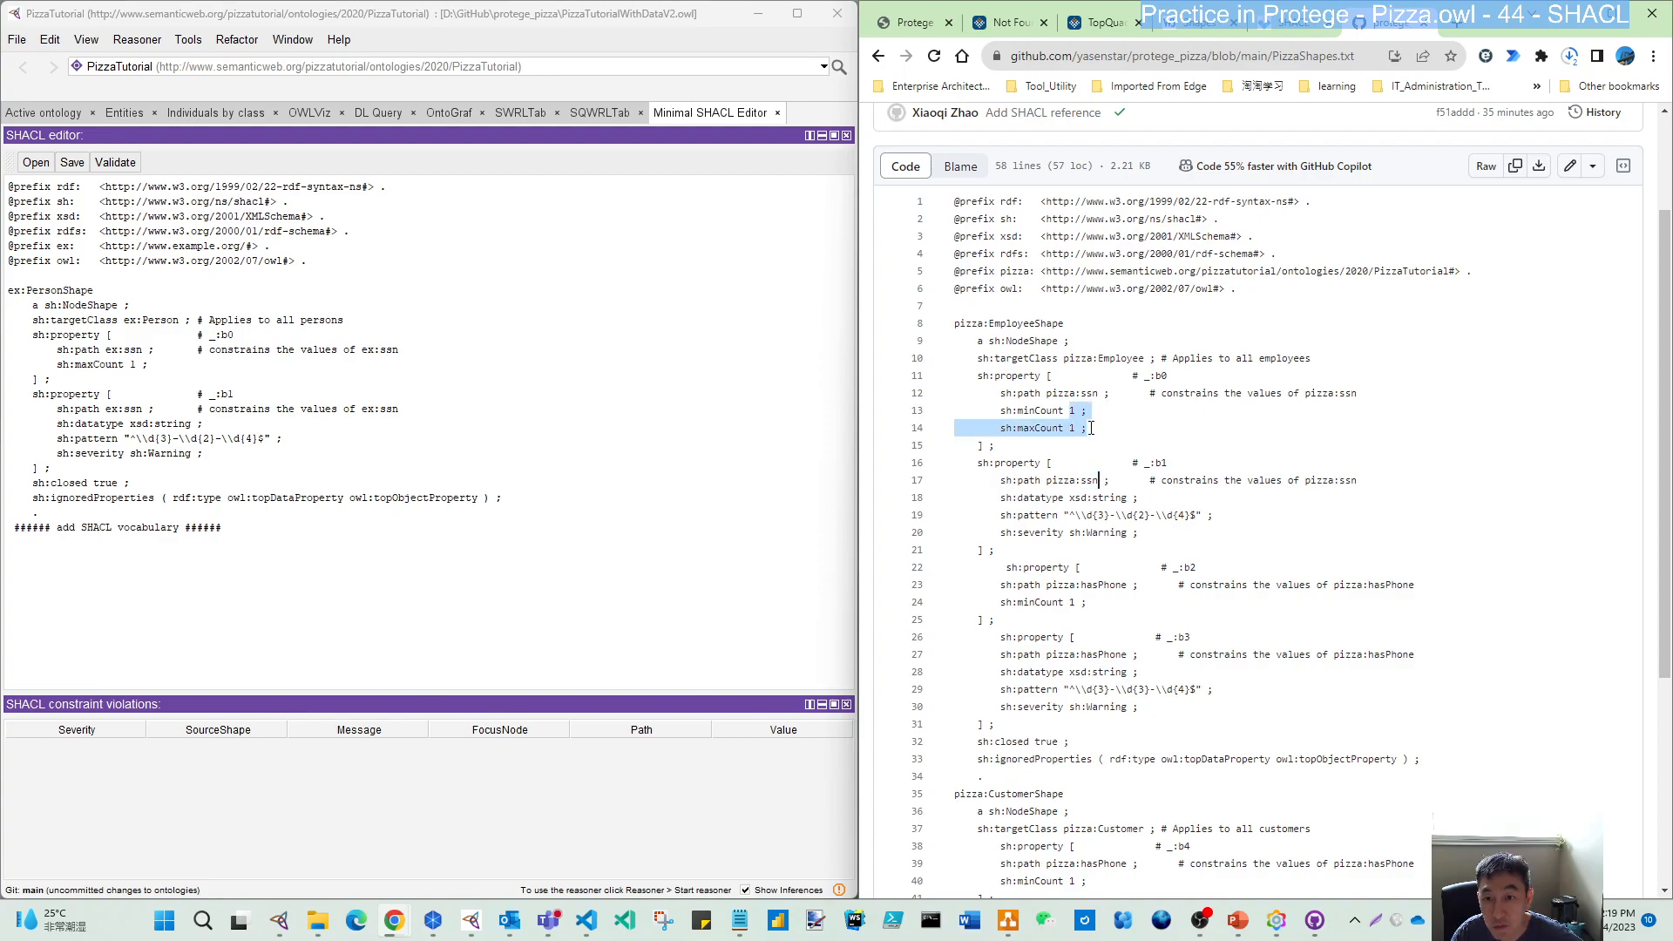
pyautogui.moveTo(1071, 516); pyautogui.dragTo(1196, 510)
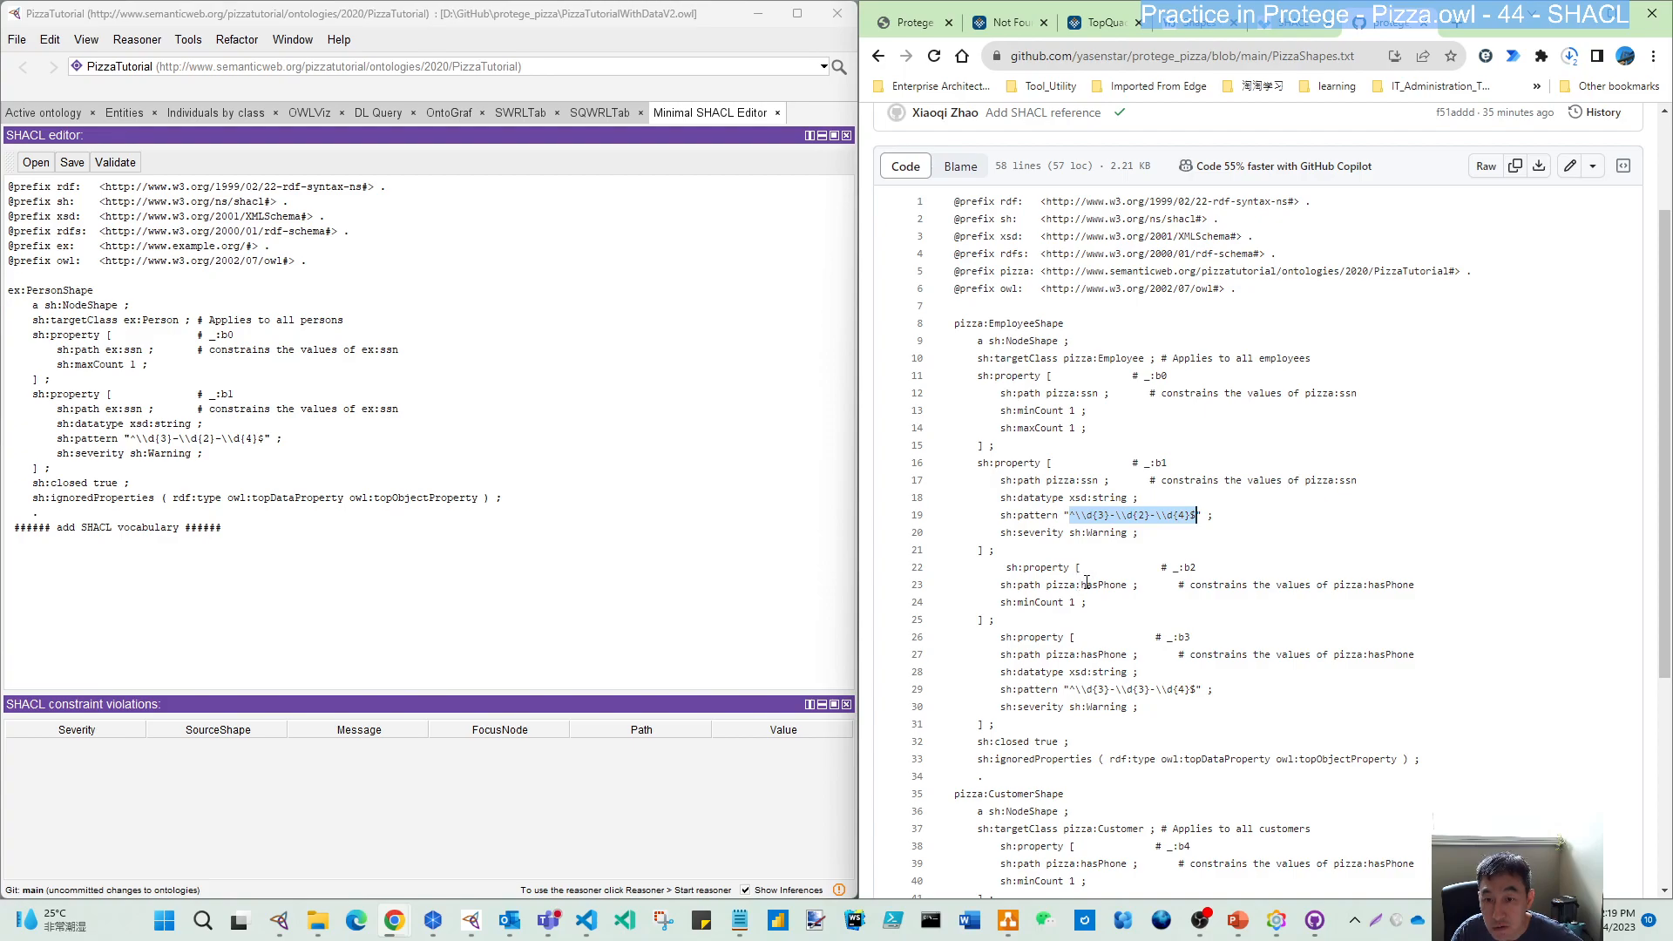
pyautogui.moveTo(1081, 584); pyautogui.dragTo(1131, 584)
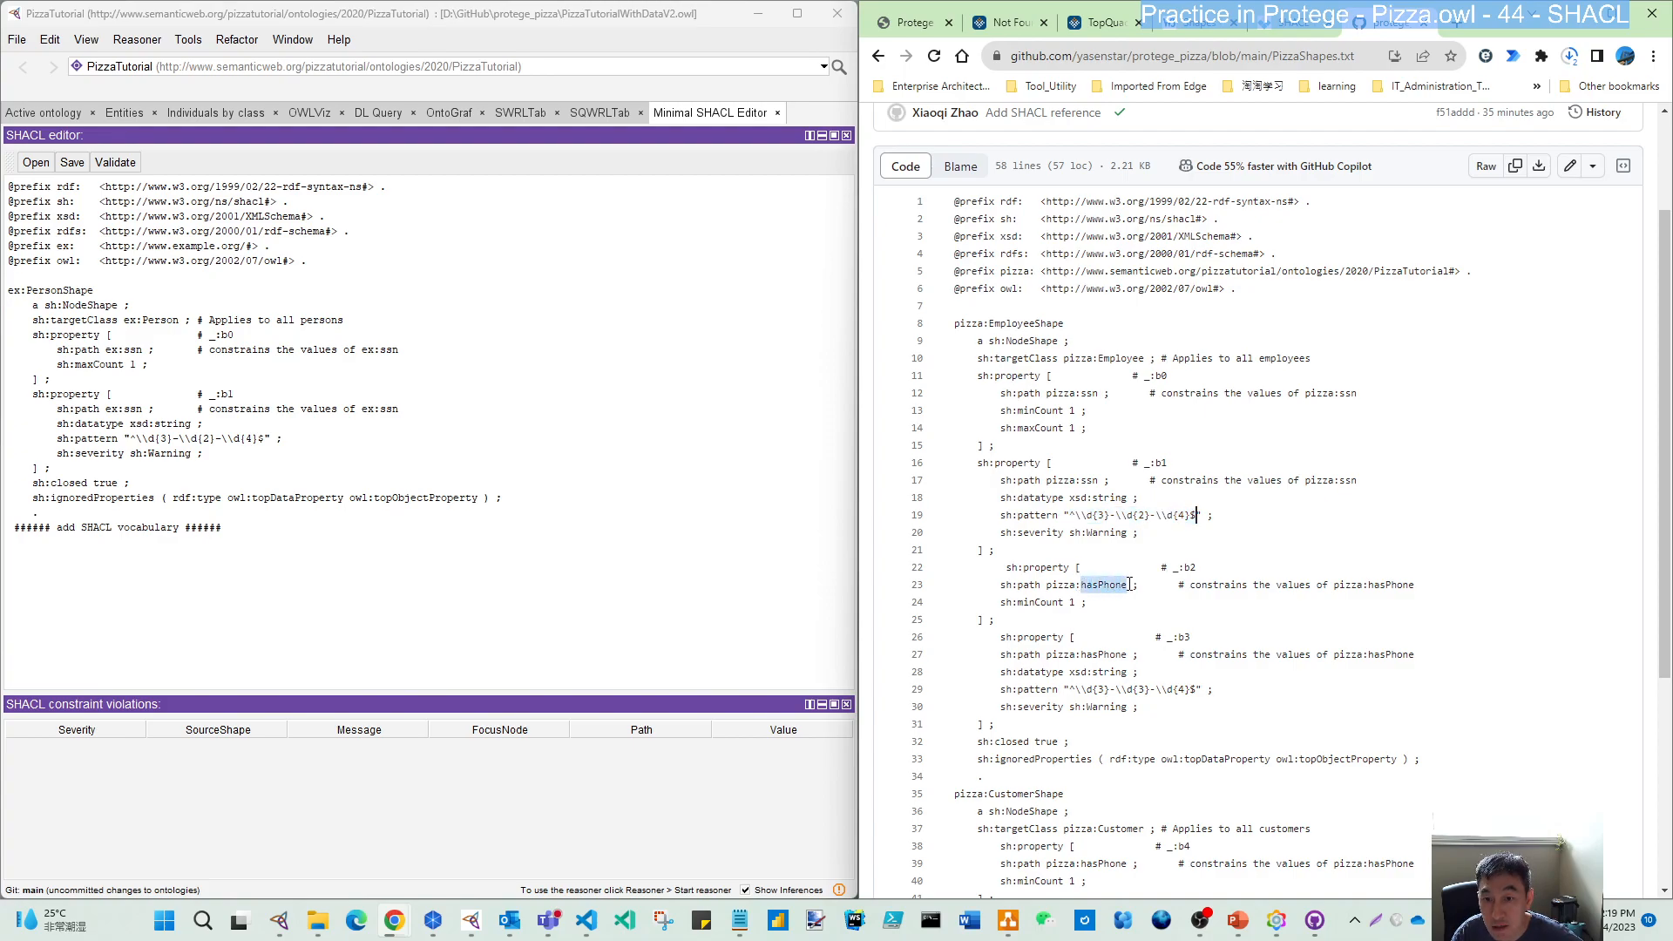
pyautogui.scroll(-2, 1086, 598)
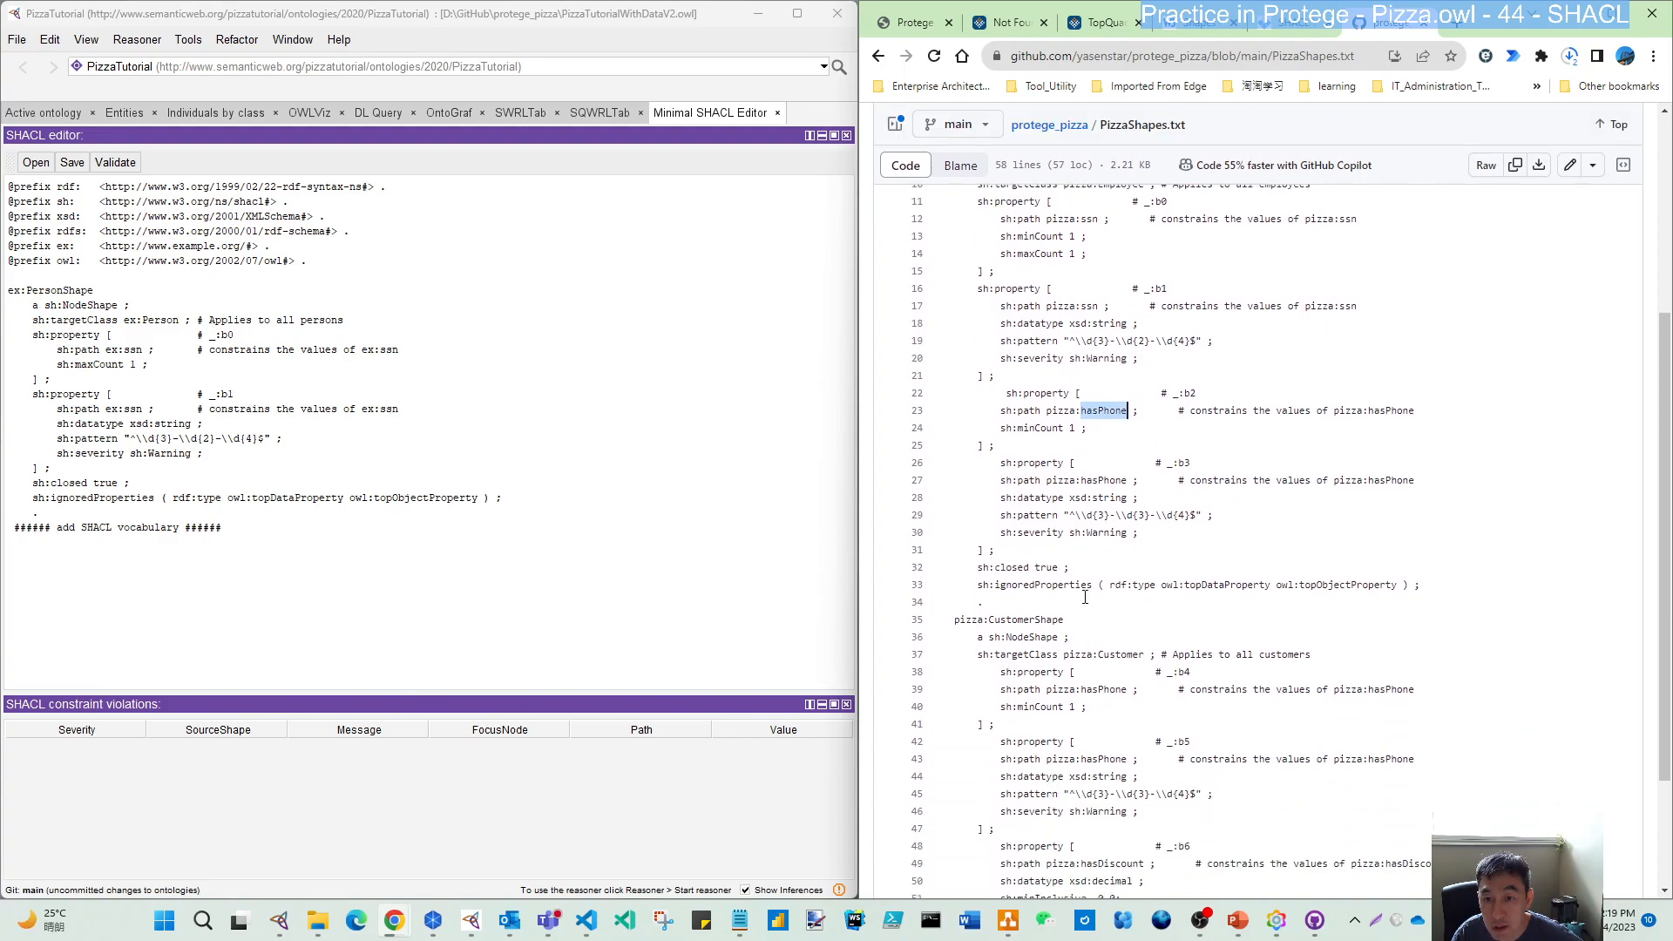
pyautogui.moveTo(1071, 515); pyautogui.dragTo(1199, 517)
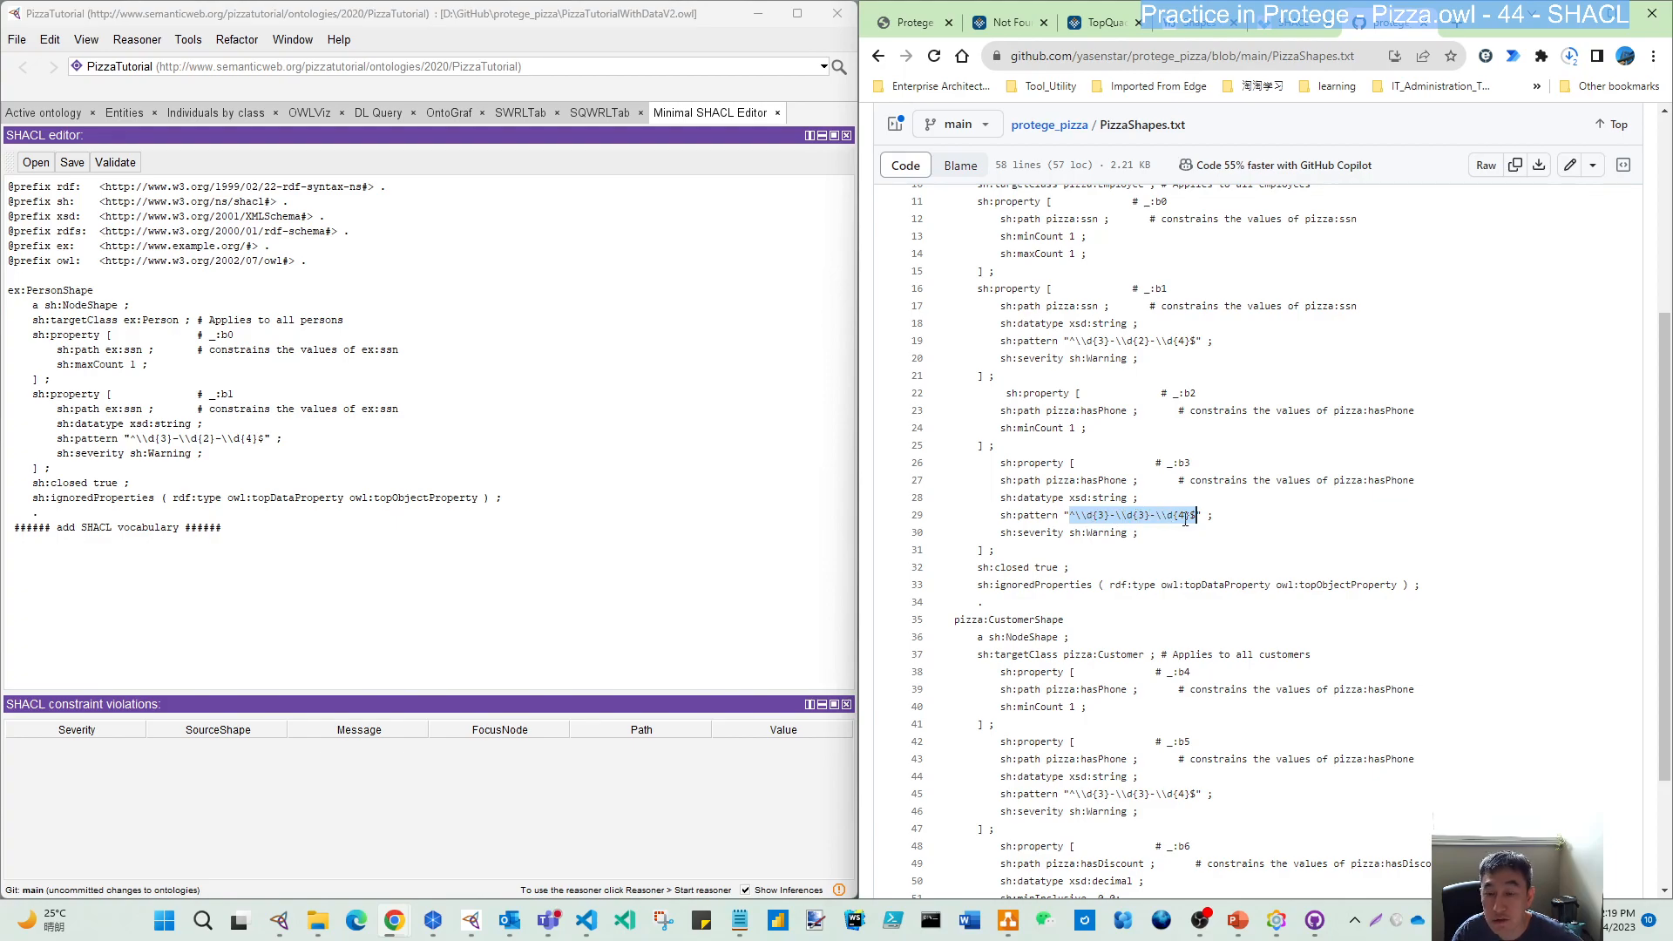
# - Examine the hasPhone constraints and the hasDiscount minimum and maximum limits of CustomerShape
pyautogui.scroll(-1, 1143, 593)
pyautogui.scroll(-3, 1144, 593)
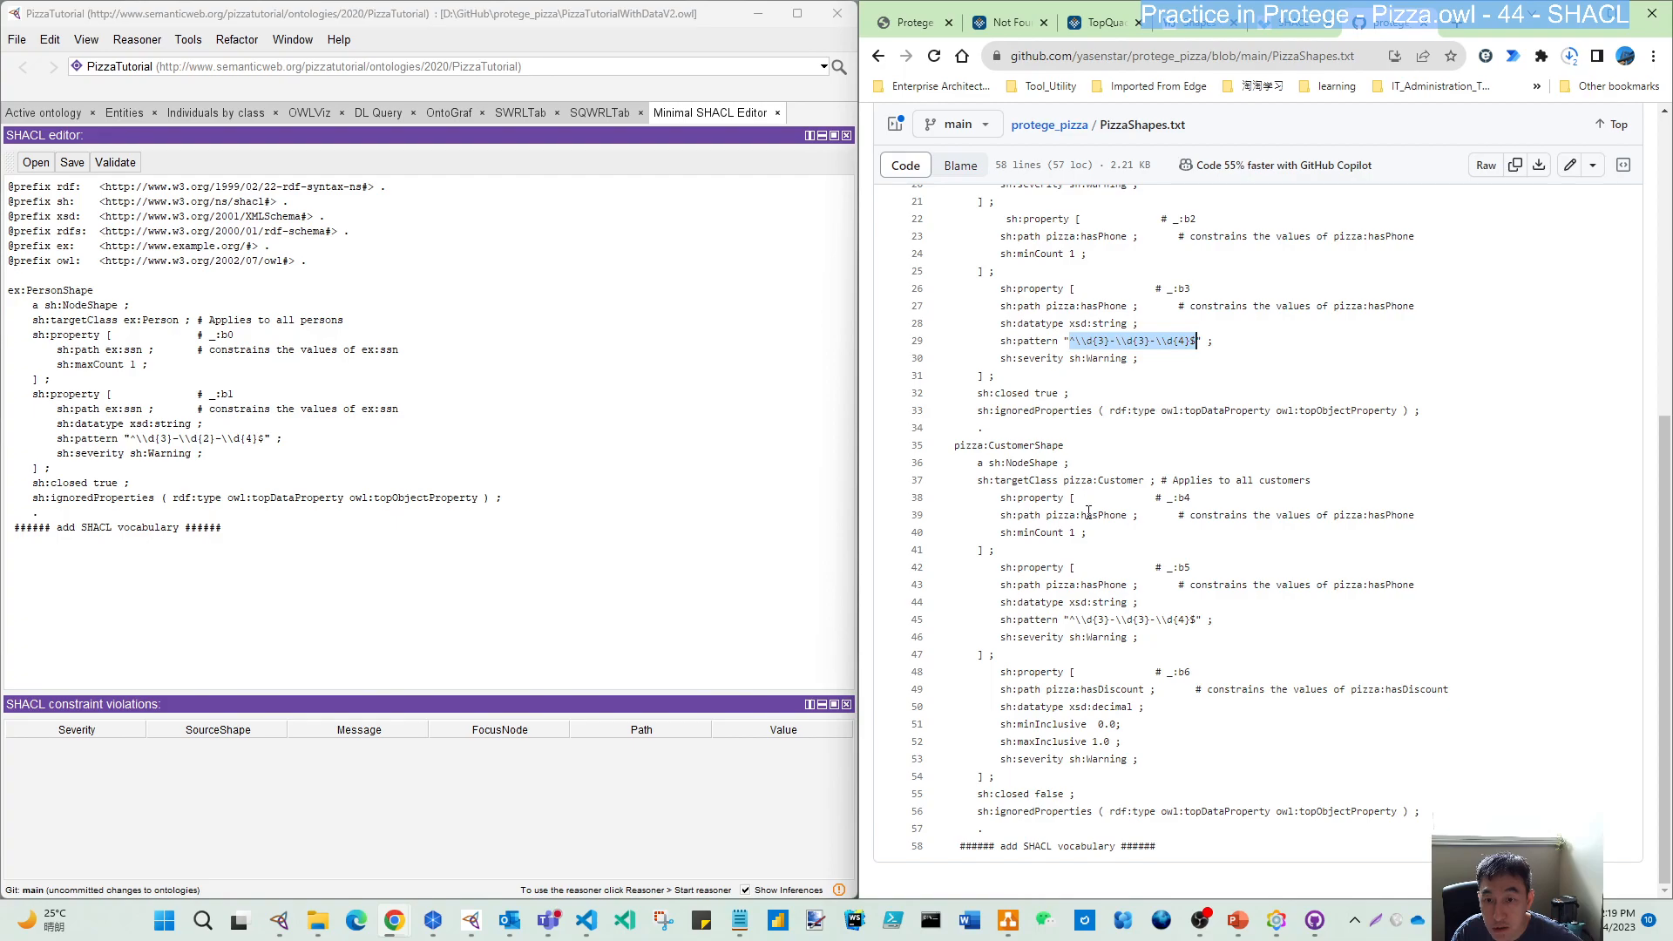
pyautogui.moveTo(1082, 515); pyautogui.dragTo(1129, 516)
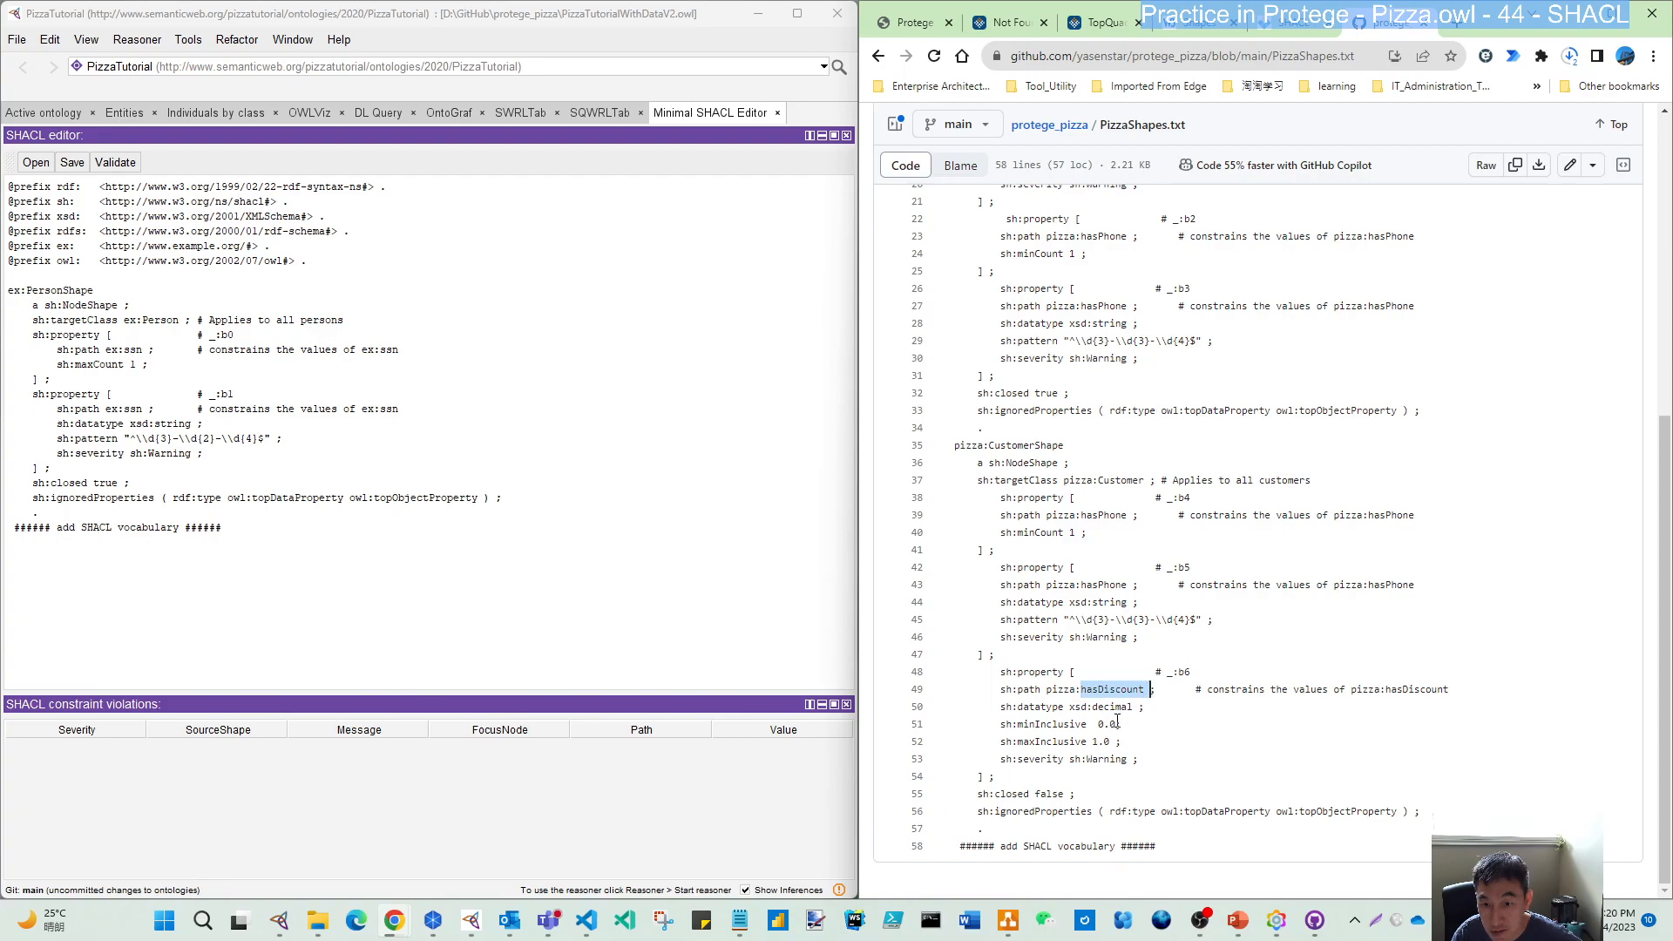
pyautogui.moveTo(1099, 724); pyautogui.dragTo(1117, 724)
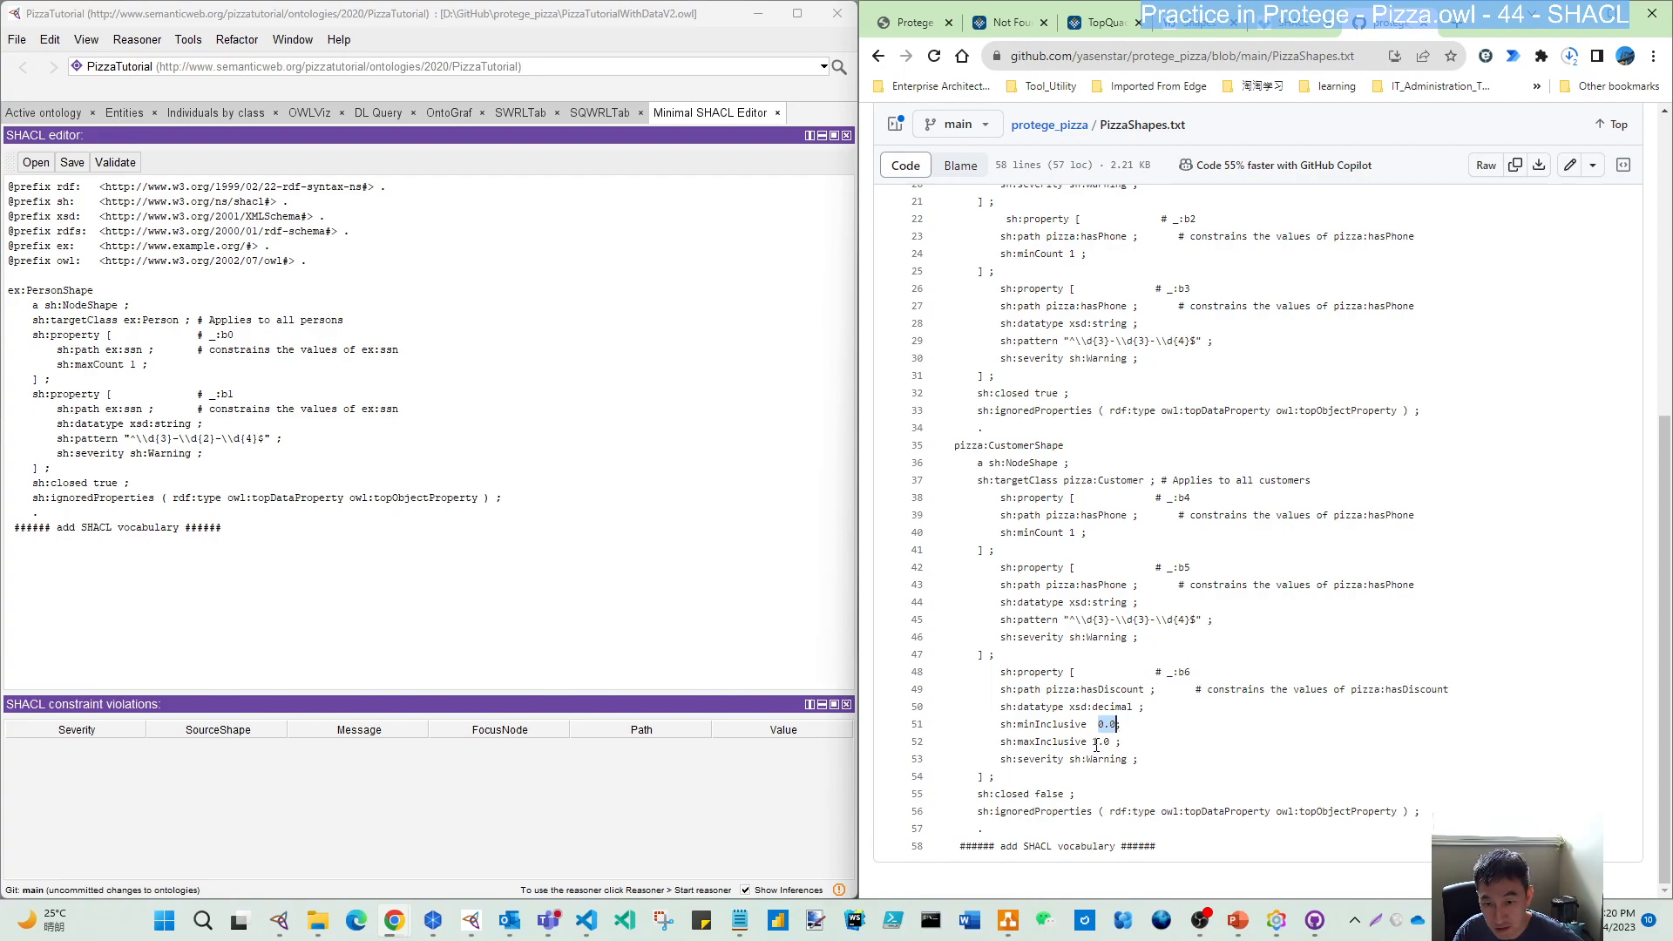
pyautogui.moveTo(1094, 742); pyautogui.dragTo(1113, 741)
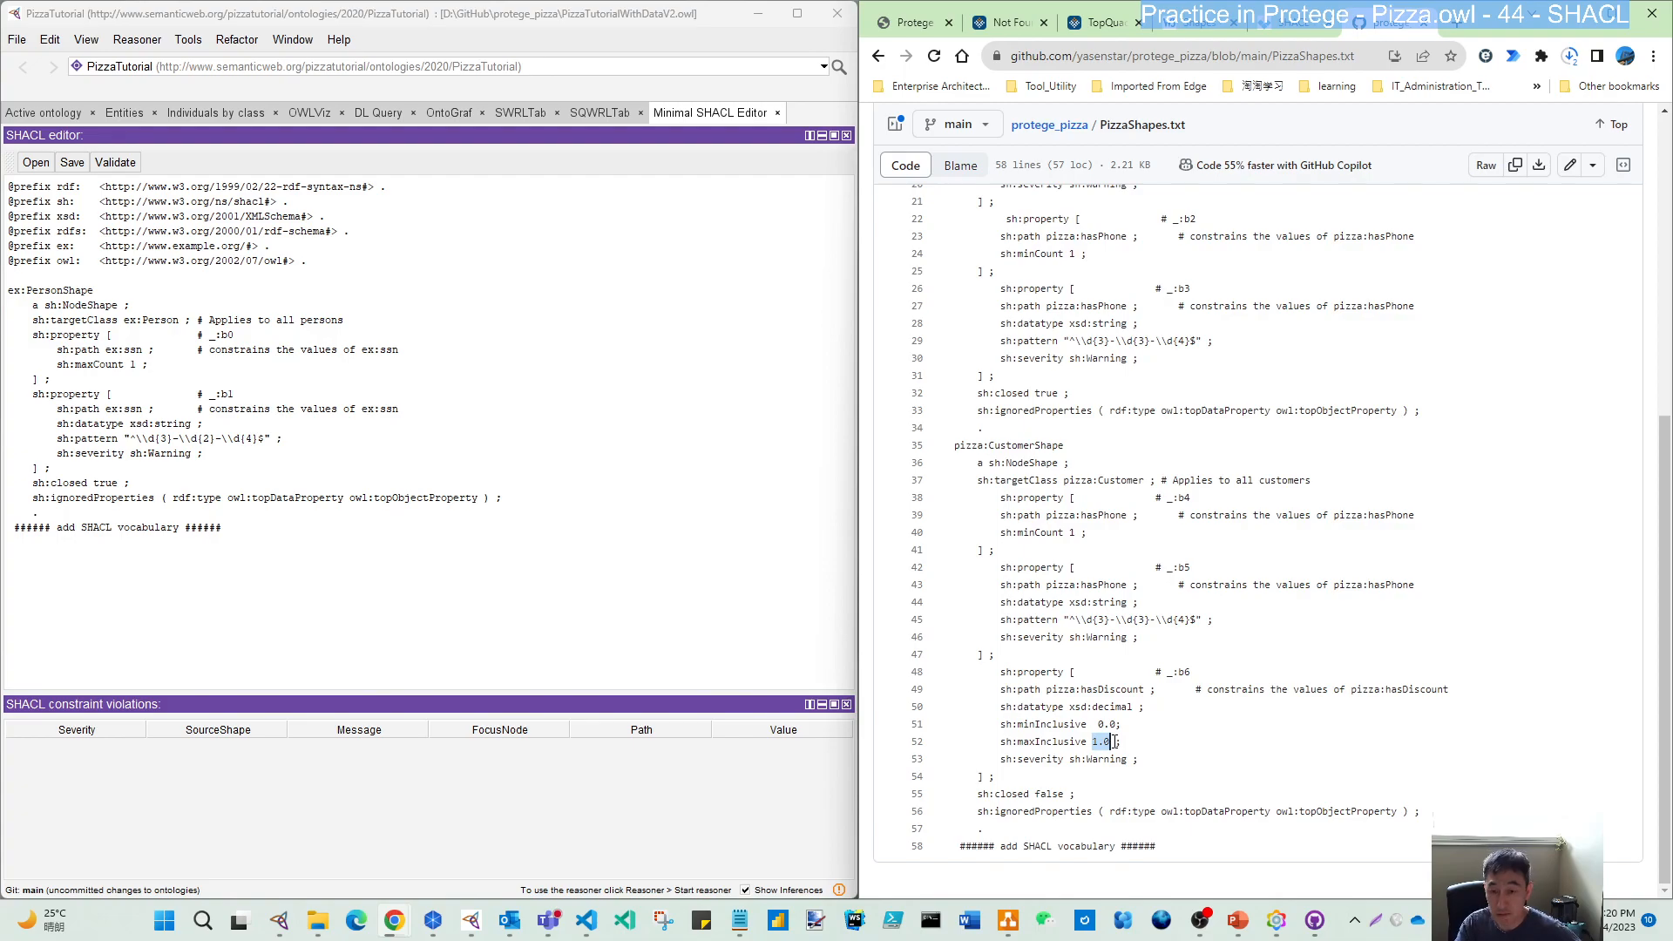
# - Go back to the repository's file list, and read the tutorial PDF's instructions for opening the shapes file in the SHACL editor
pyautogui.click(915, 22)
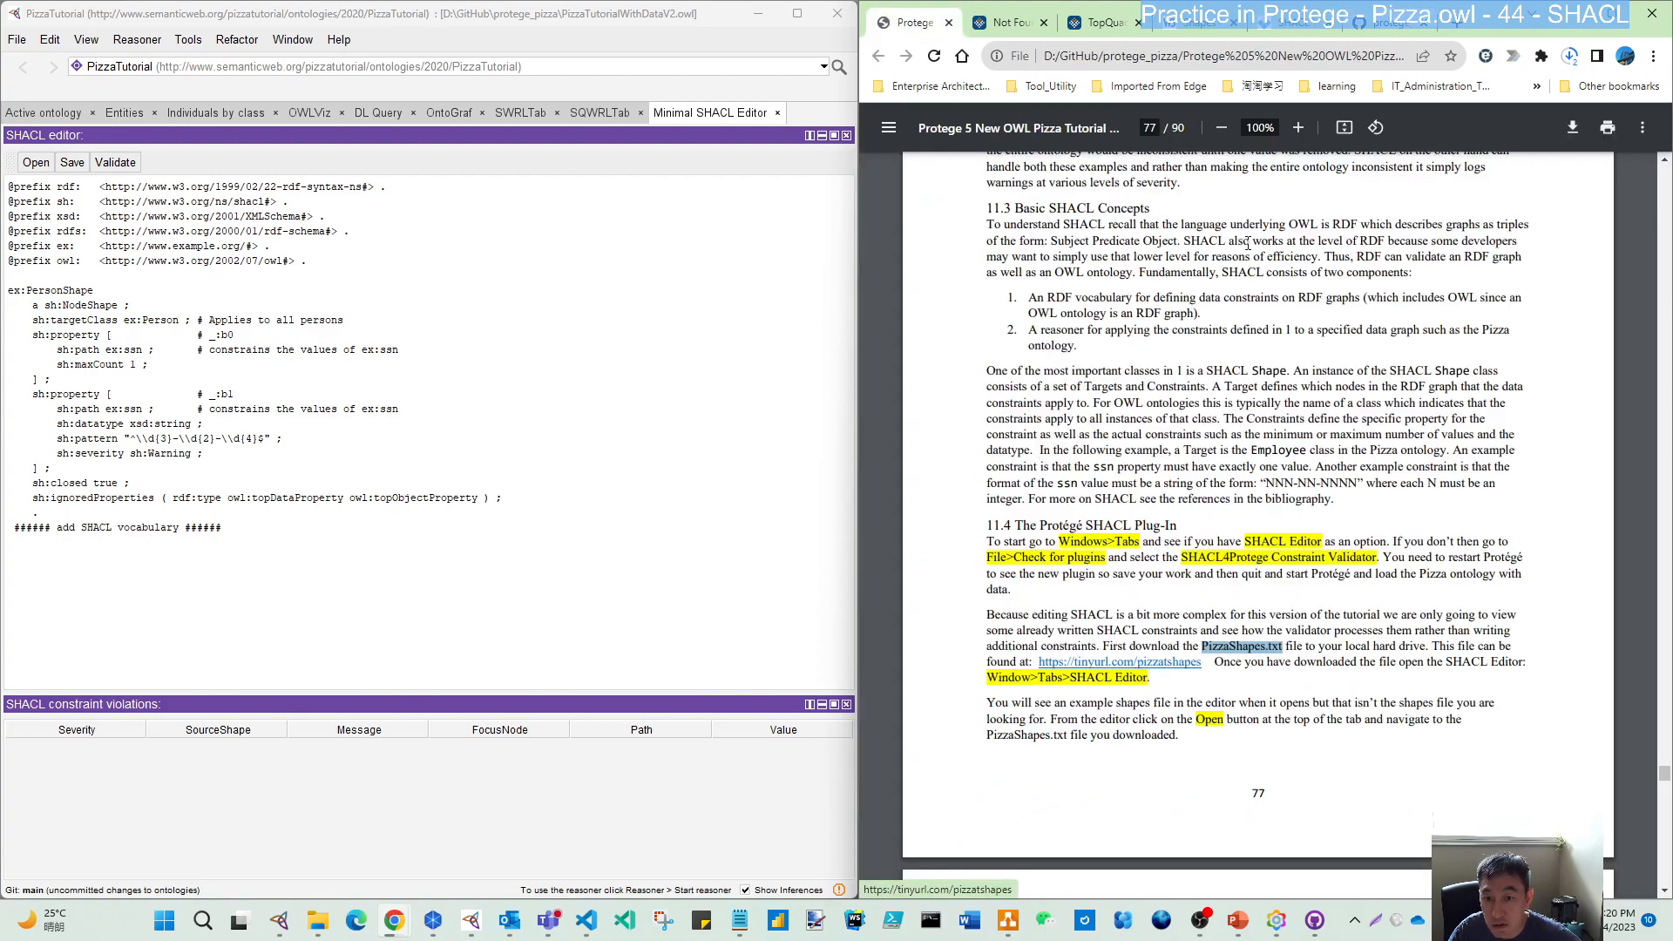
pyautogui.click(1405, 26)
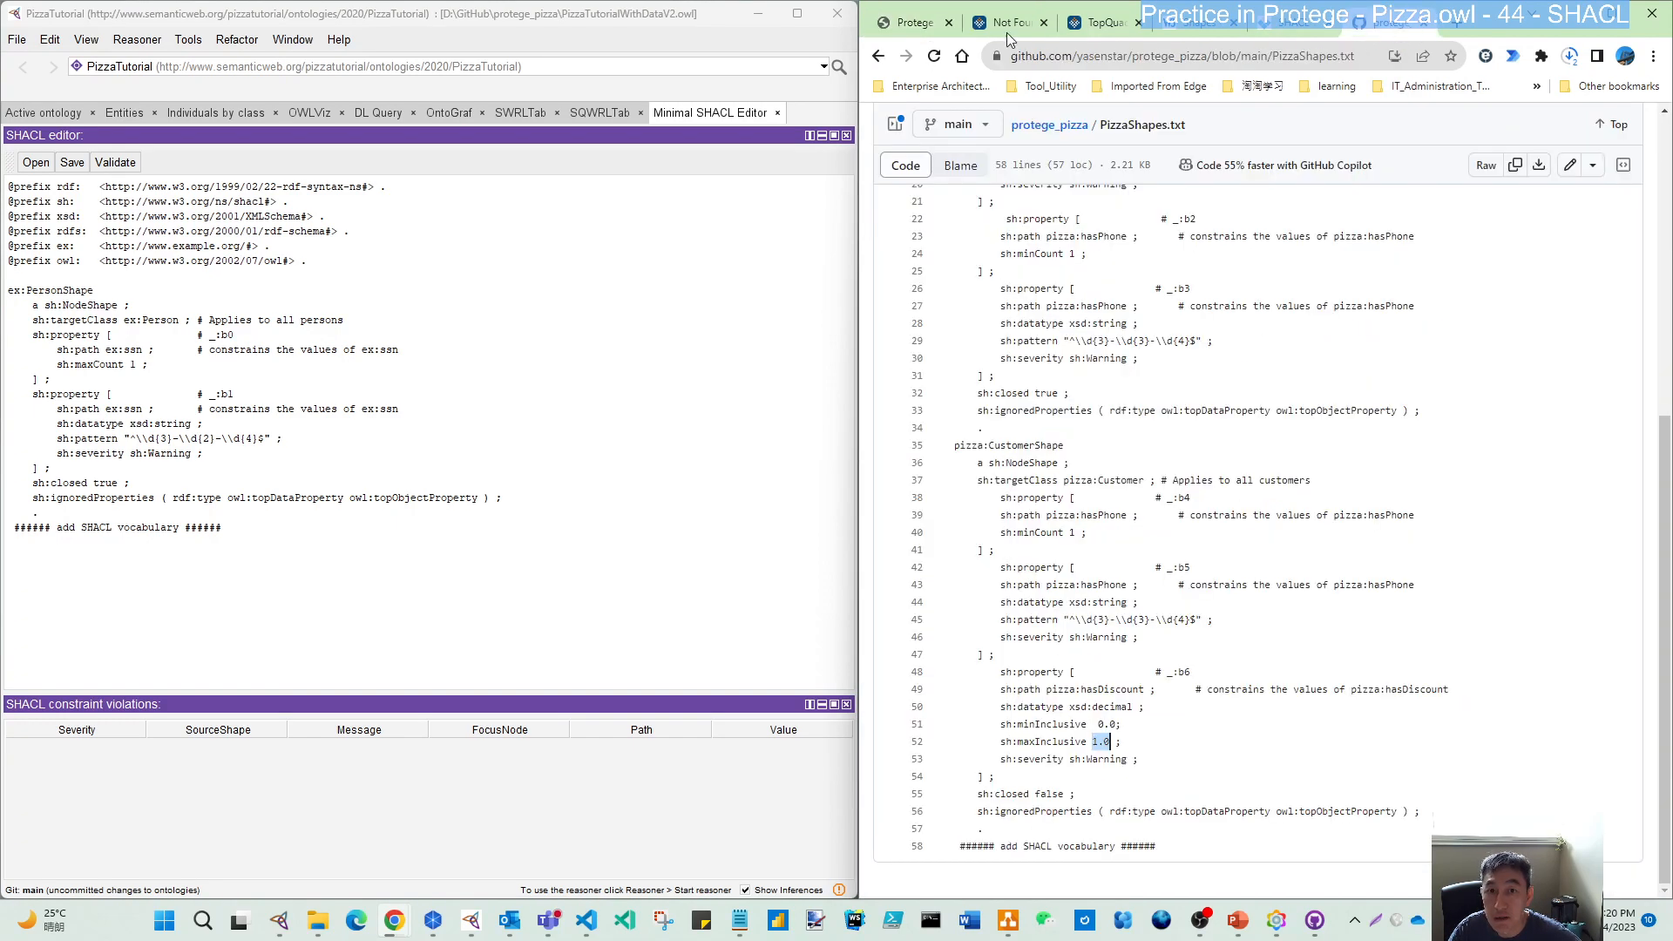
pyautogui.click(878, 55)
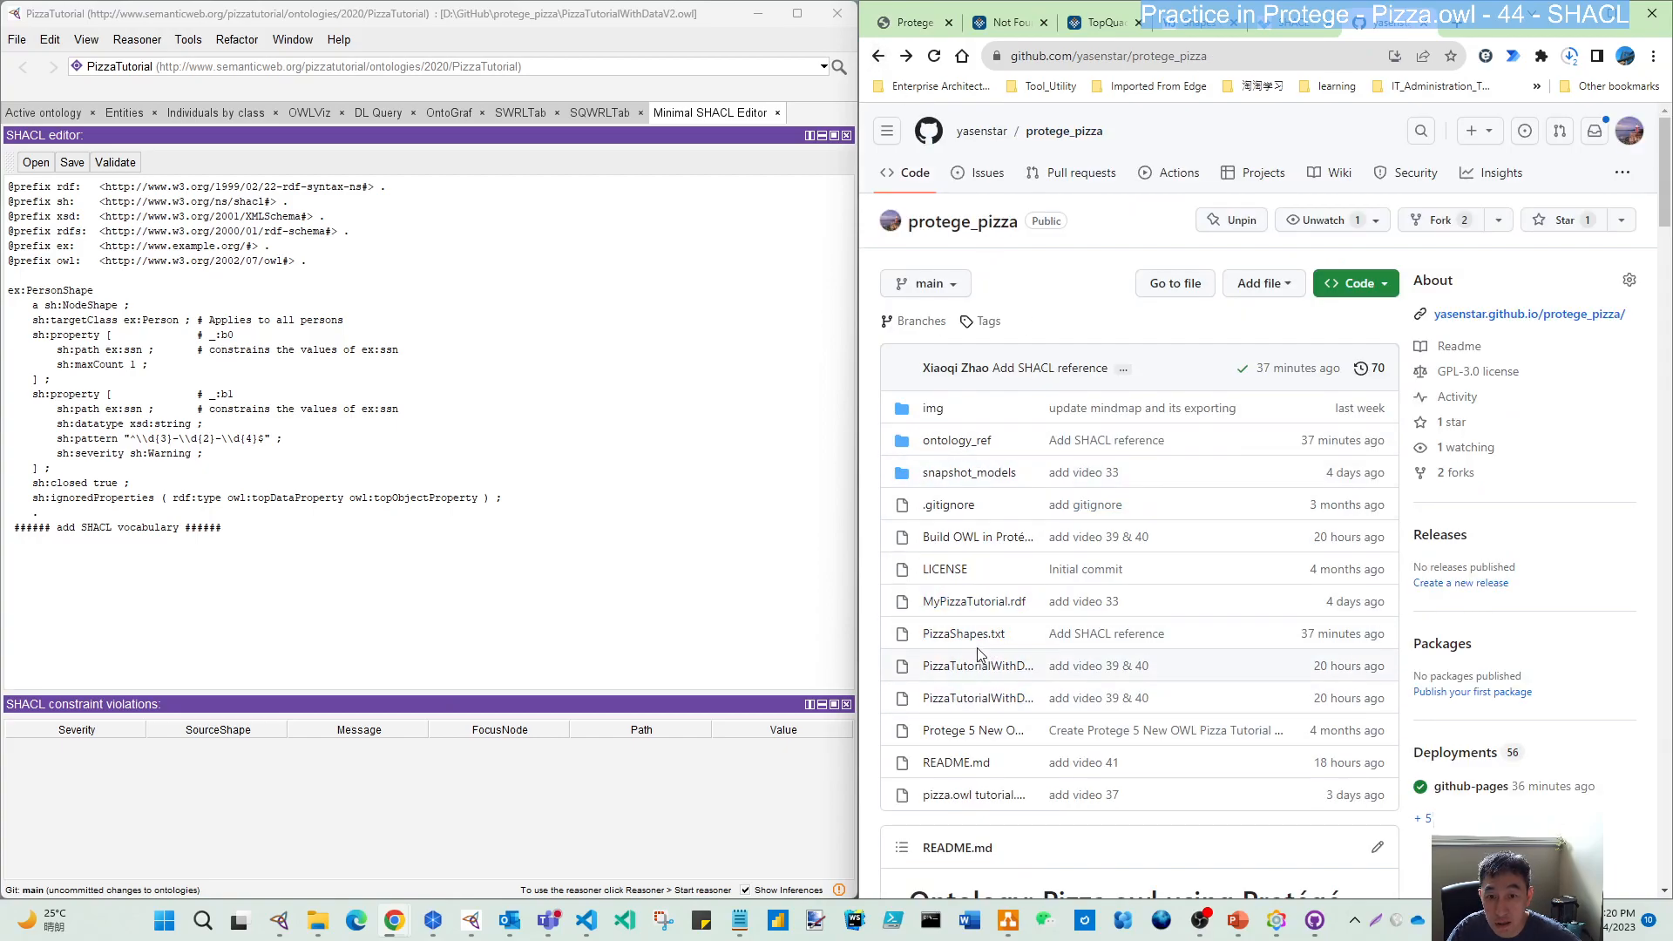
pyautogui.click(913, 23)
pyautogui.scroll(-1, 1040, 730)
pyautogui.scroll(-2, 1040, 730)
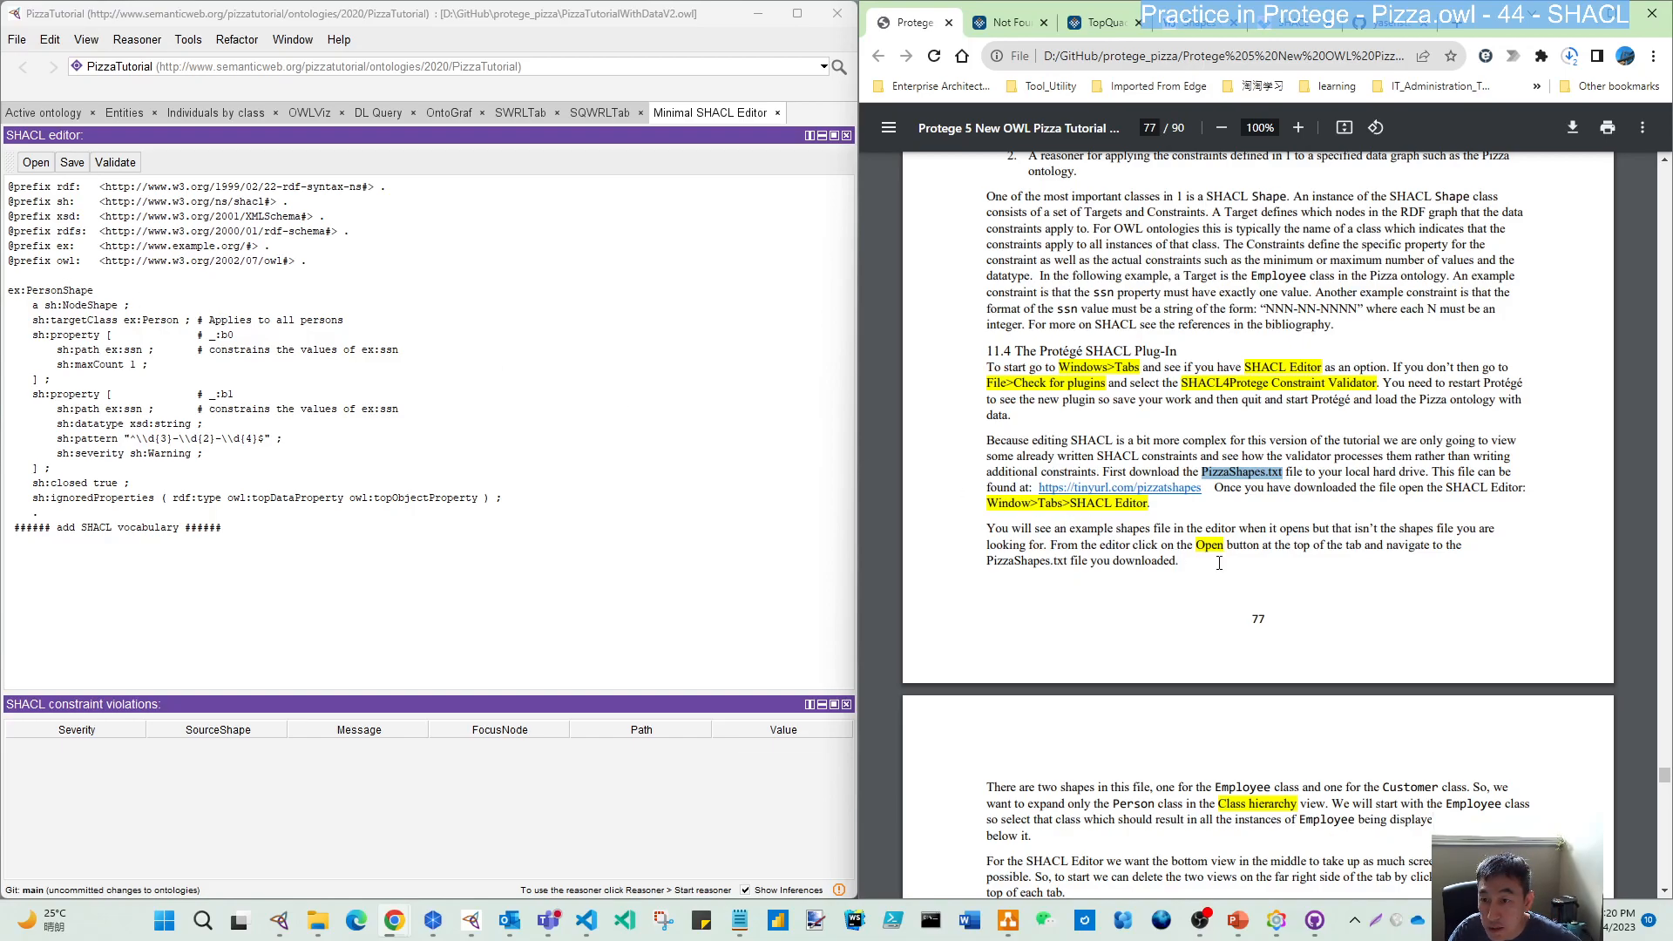
pyautogui.scroll(-2, 1374, 582)
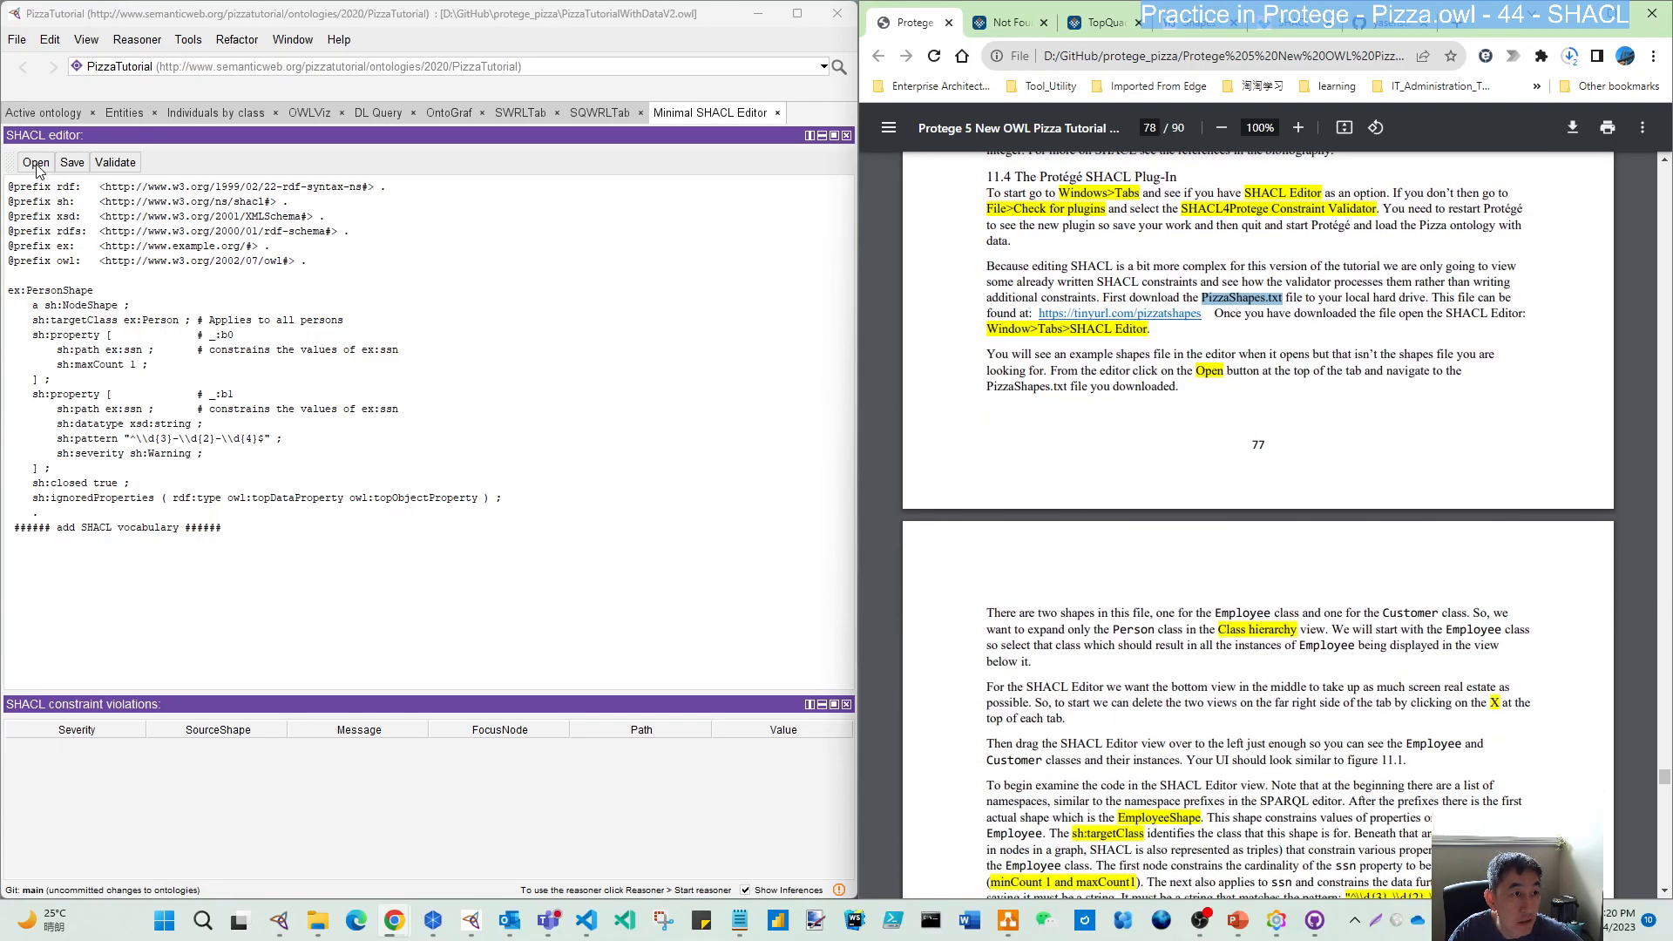
# - Load PizzaShapes.txt from the GitHub\protege_pizza folder on drive D into the SHACL editor in place of the sample shapes
pyautogui.moveTo(240, 526); pyautogui.dragTo(8, 185)
pyautogui.click(740, 921)
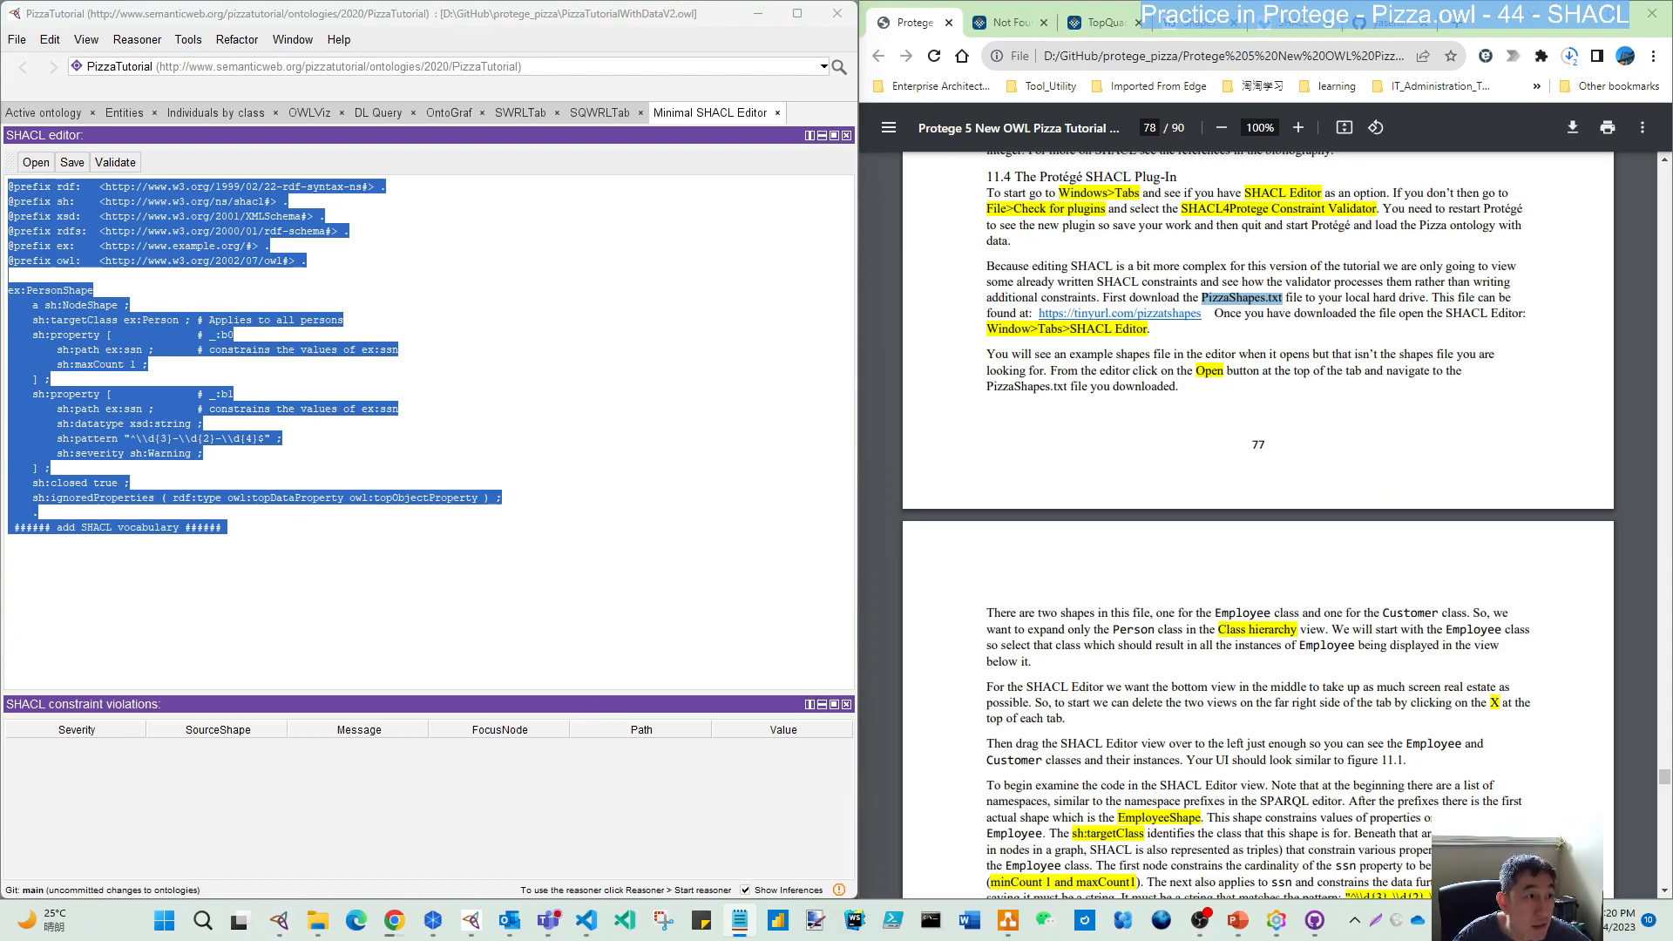
pyautogui.click(33, 166)
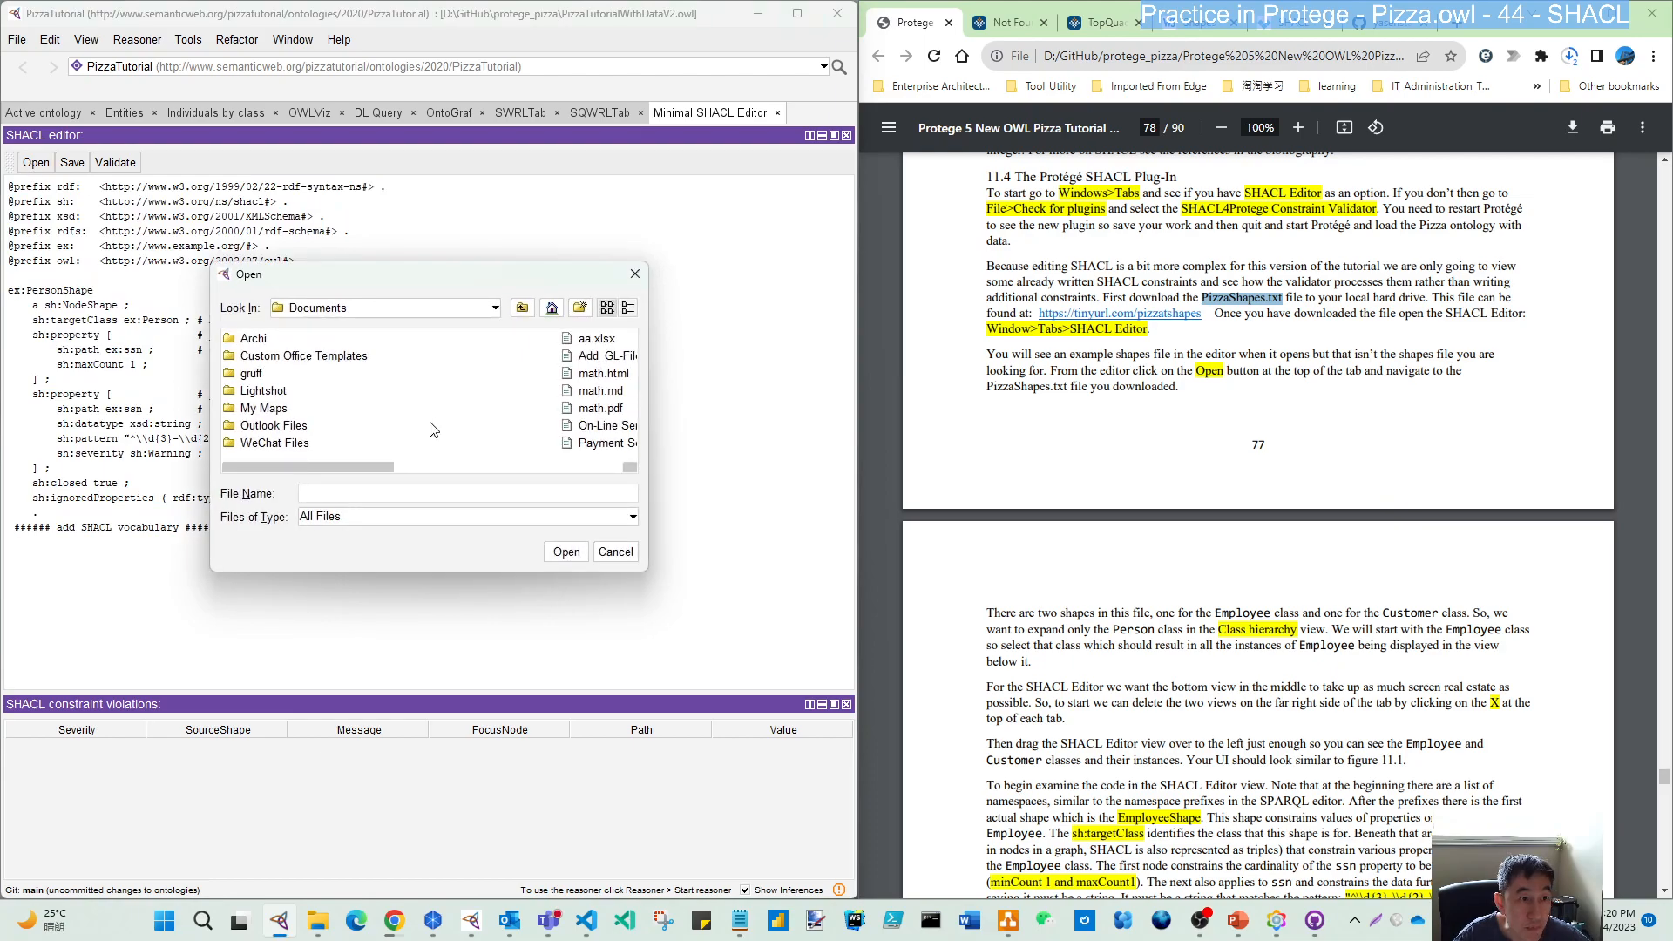
pyautogui.click(486, 311)
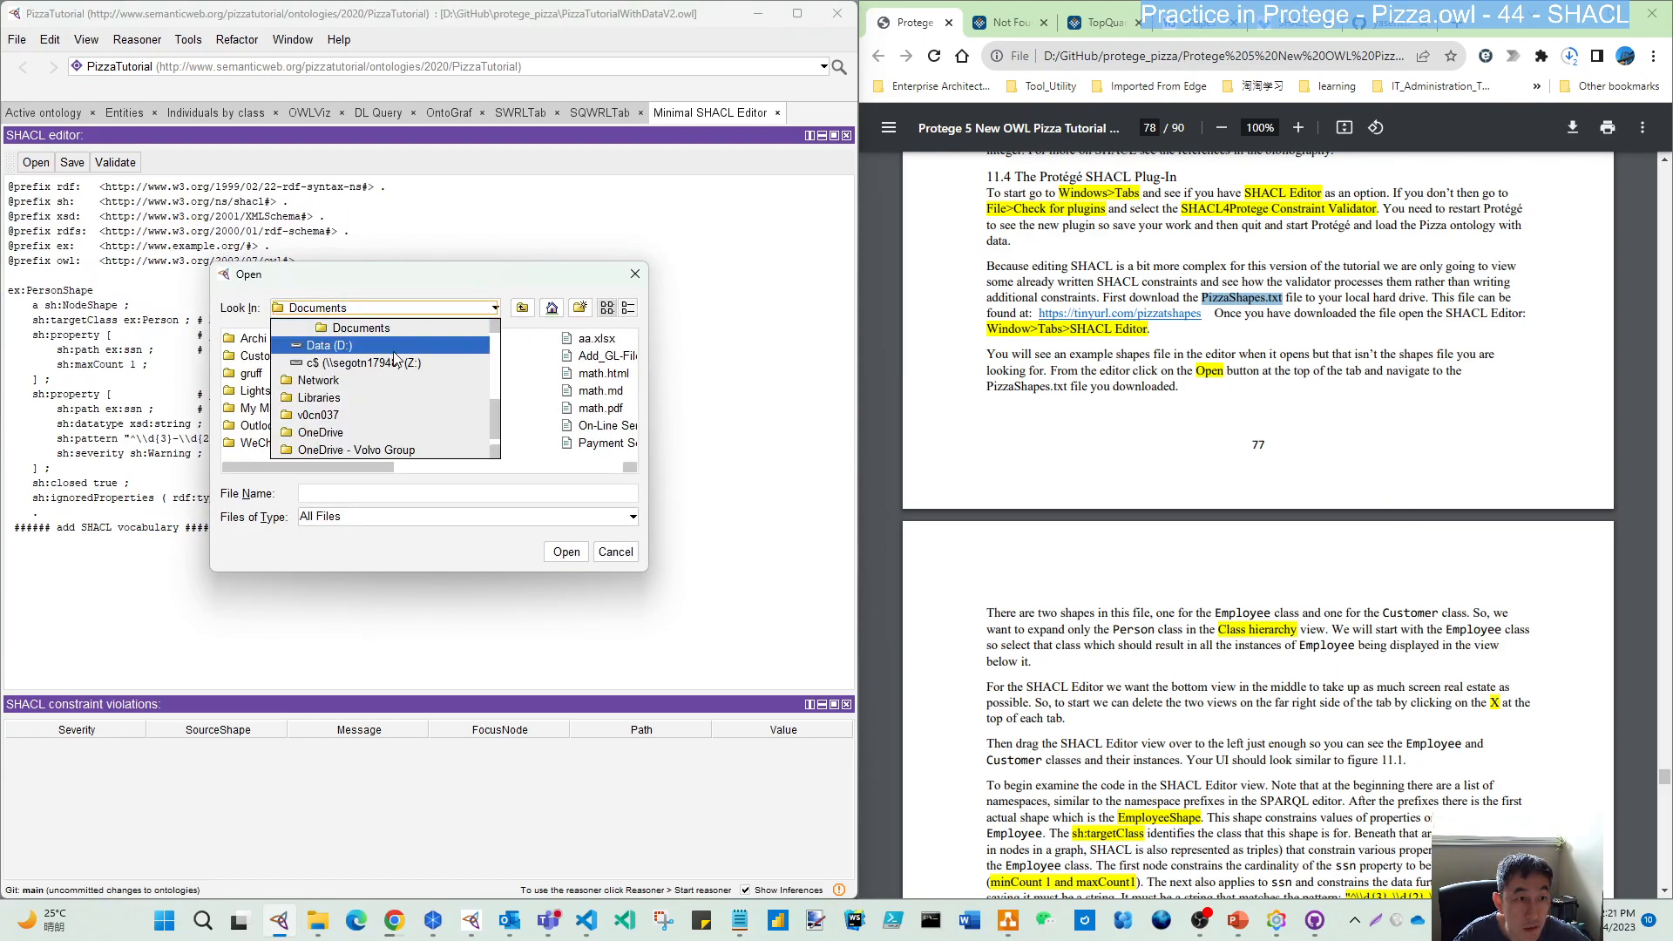
pyautogui.click(410, 346)
pyautogui.click(263, 357)
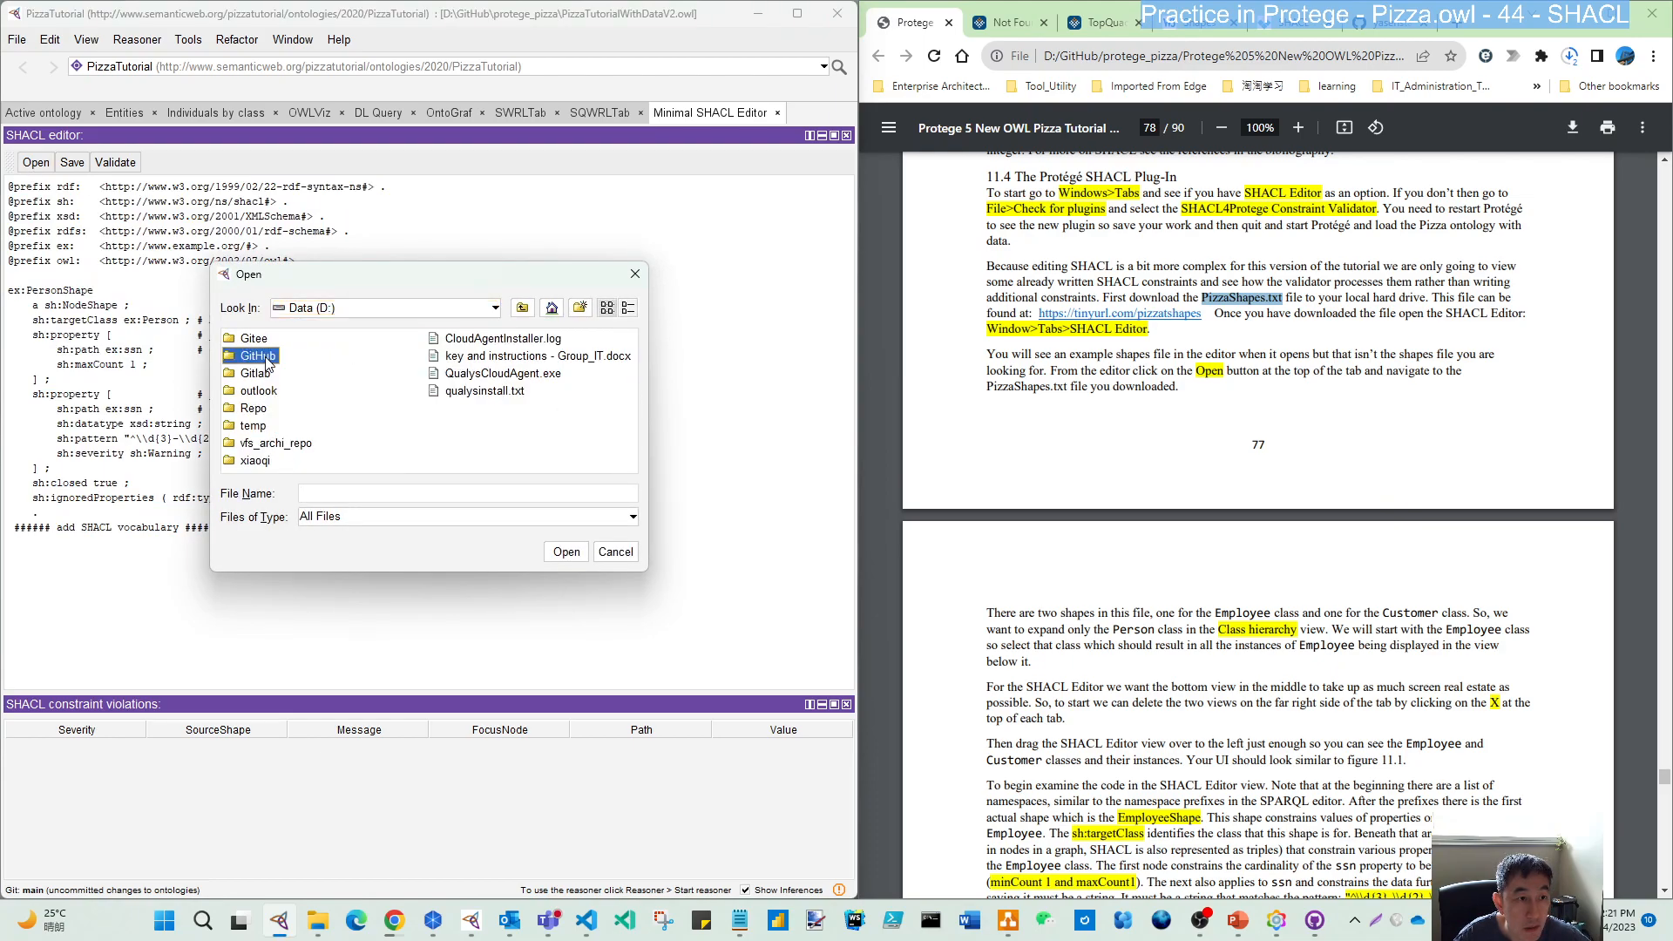
pyautogui.doubleClick(266, 356)
pyautogui.doubleClick(287, 375)
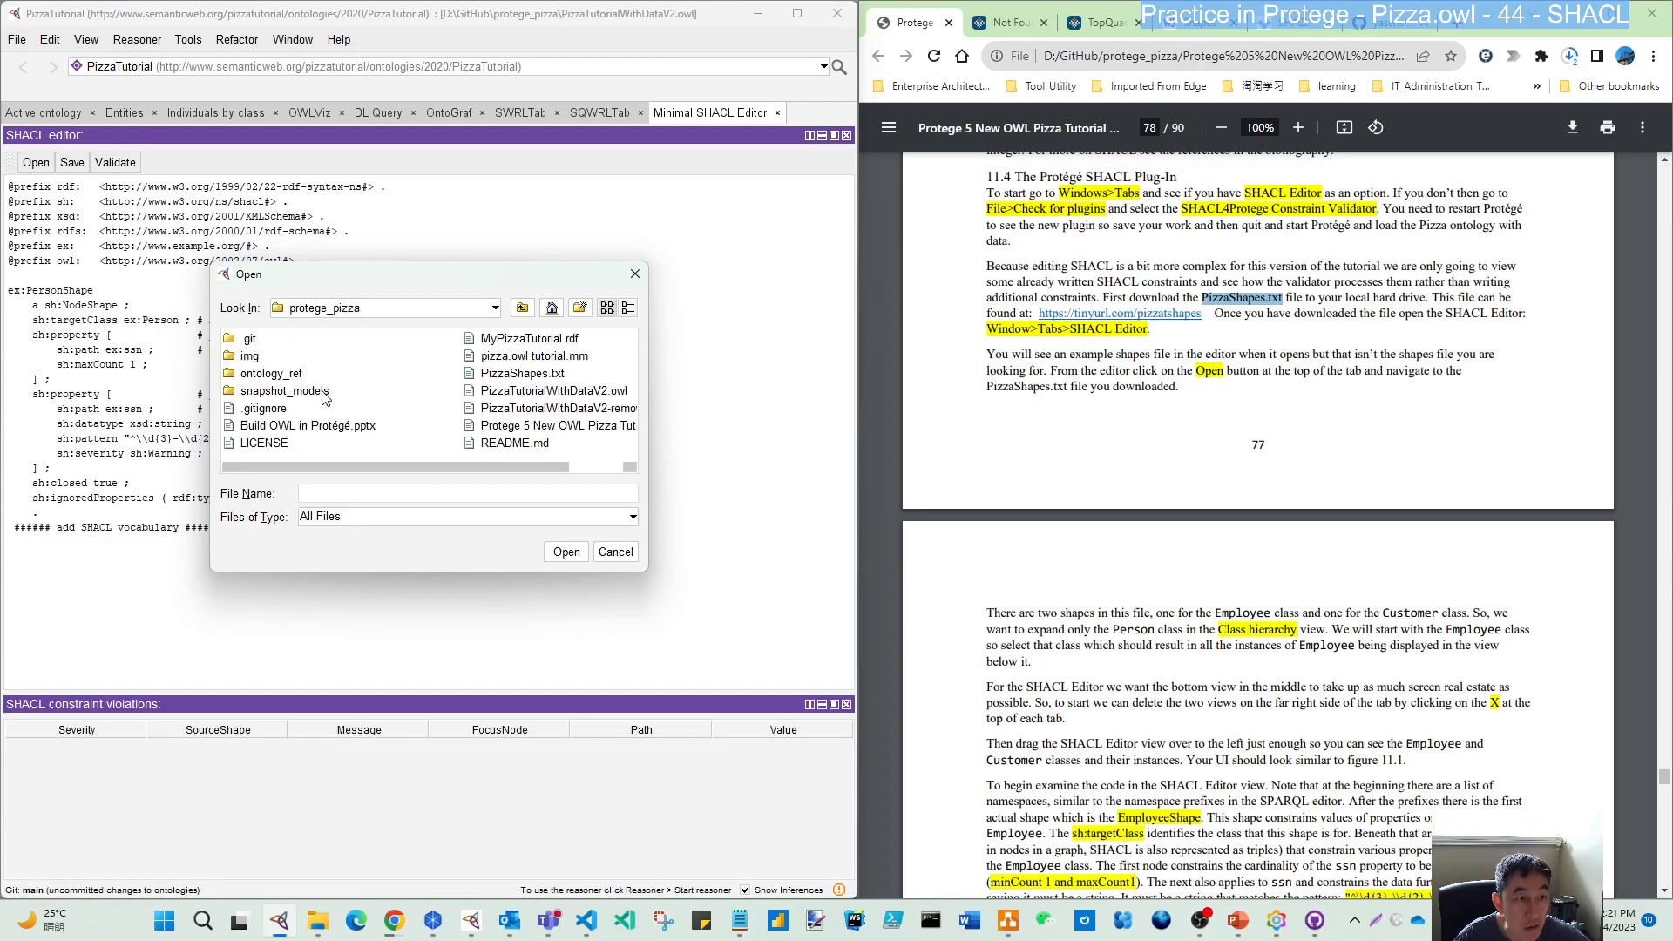
pyautogui.click(526, 374)
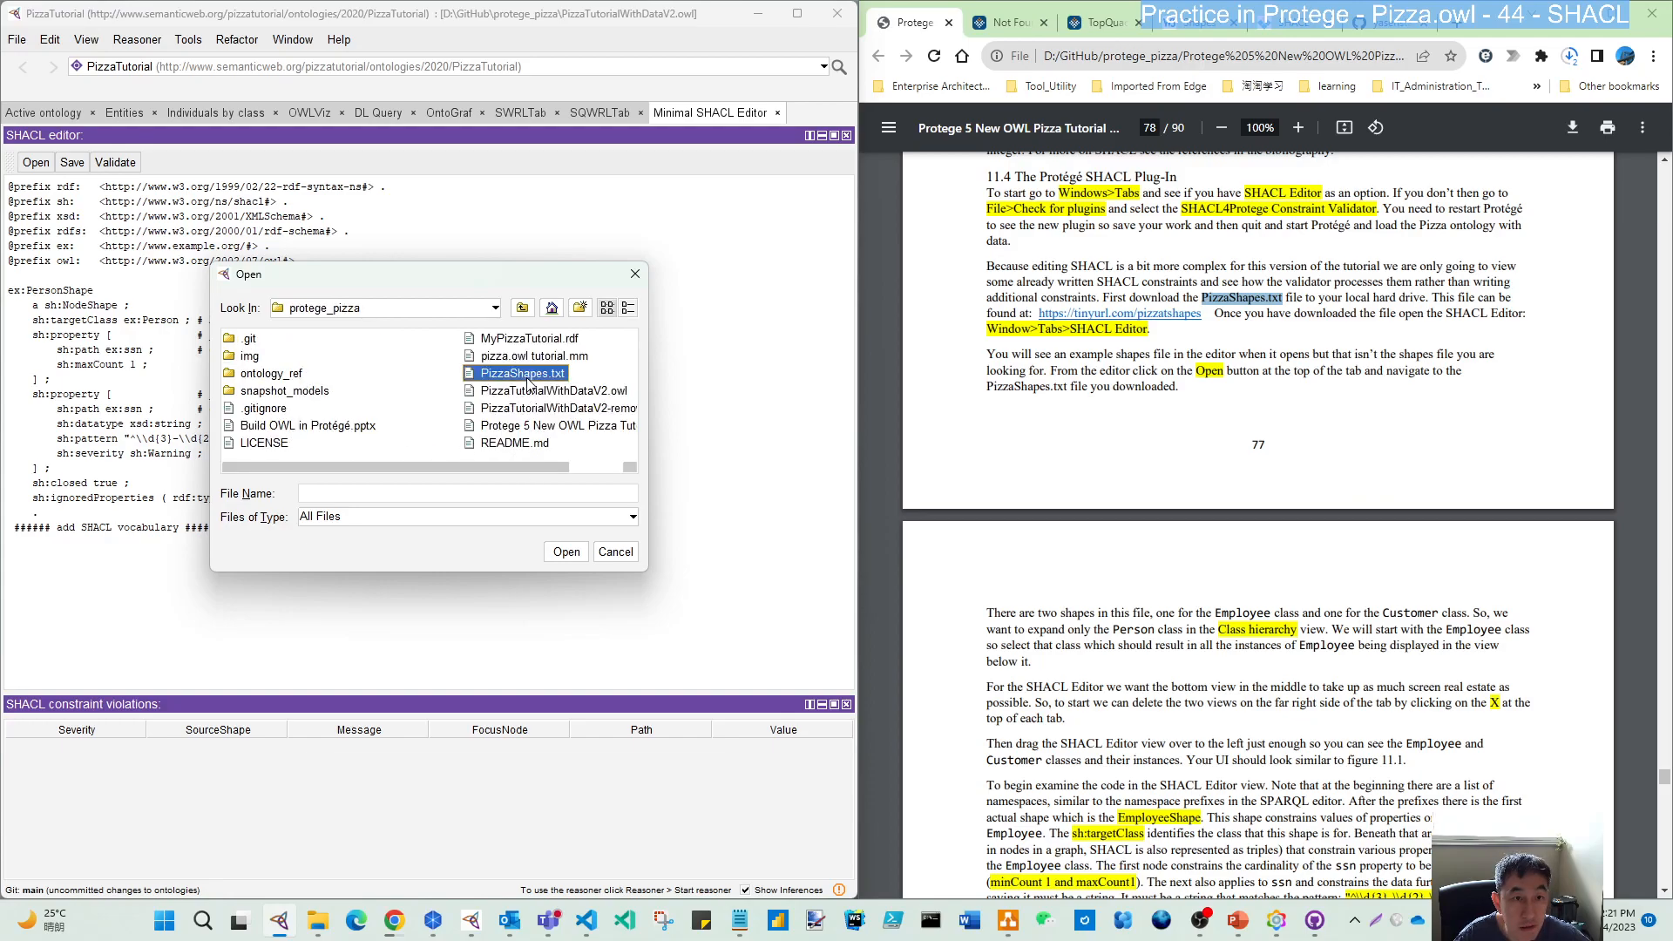
pyautogui.click(572, 554)
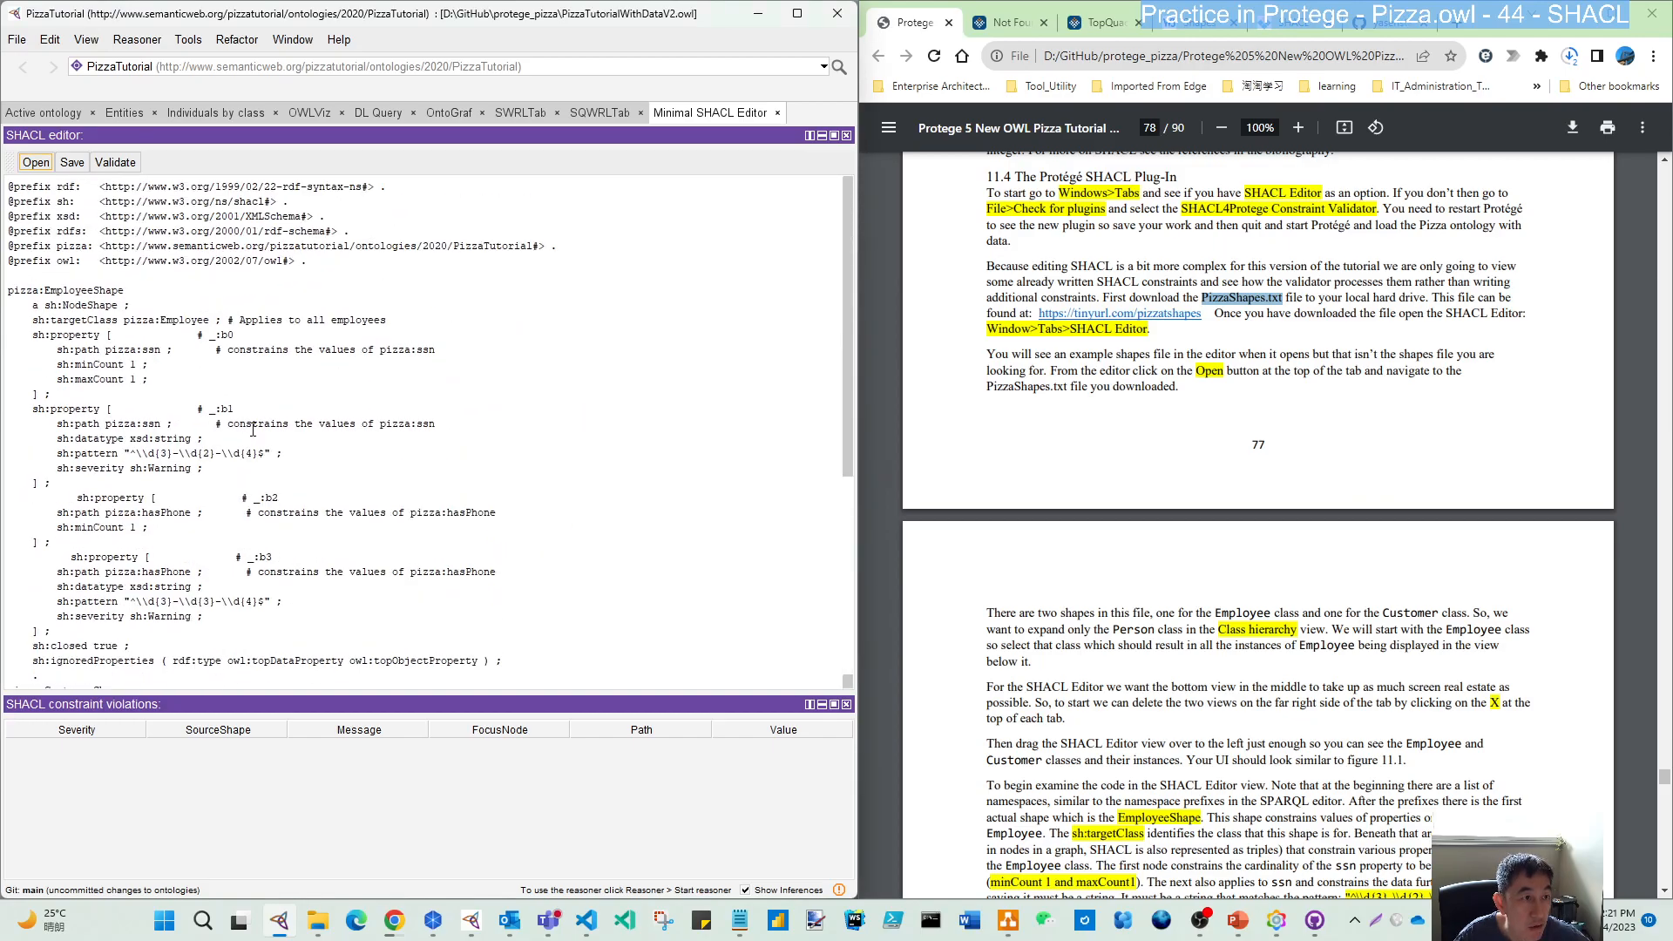
# - Compare the loaded EmployeeShape code with the tutorial's explanation, examining the pizza prefix and the ssn count and pattern constraints
pyautogui.scroll(-8, 250, 434)
pyautogui.scroll(8, 163, 355)
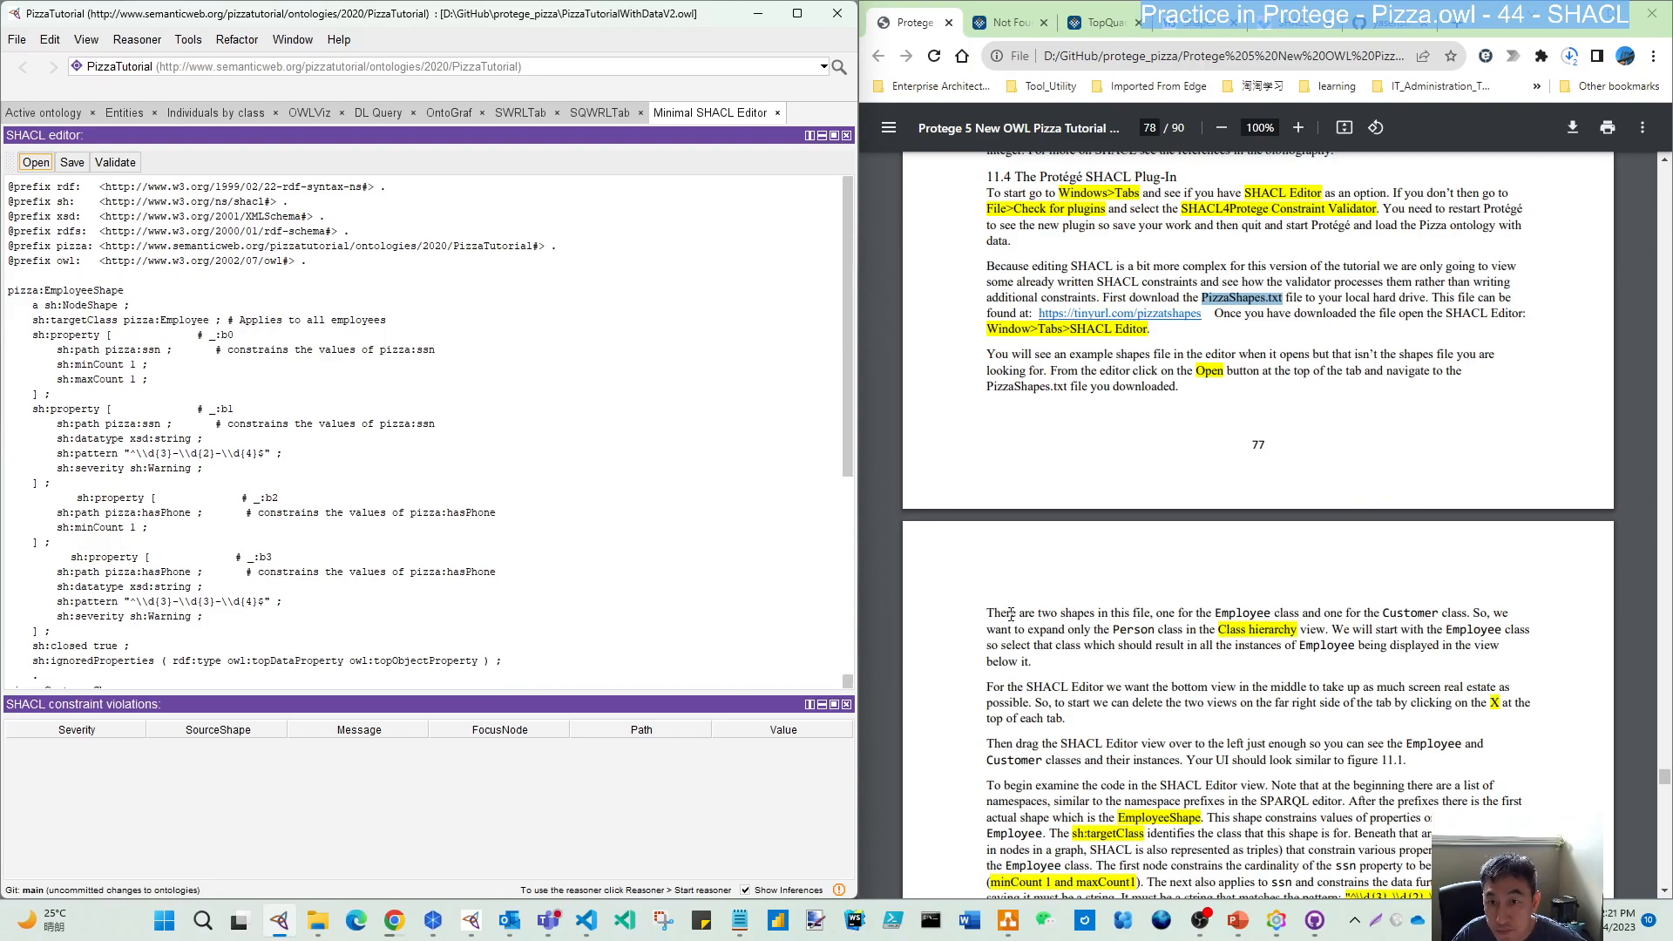
pyautogui.scroll(-4, 1025, 358)
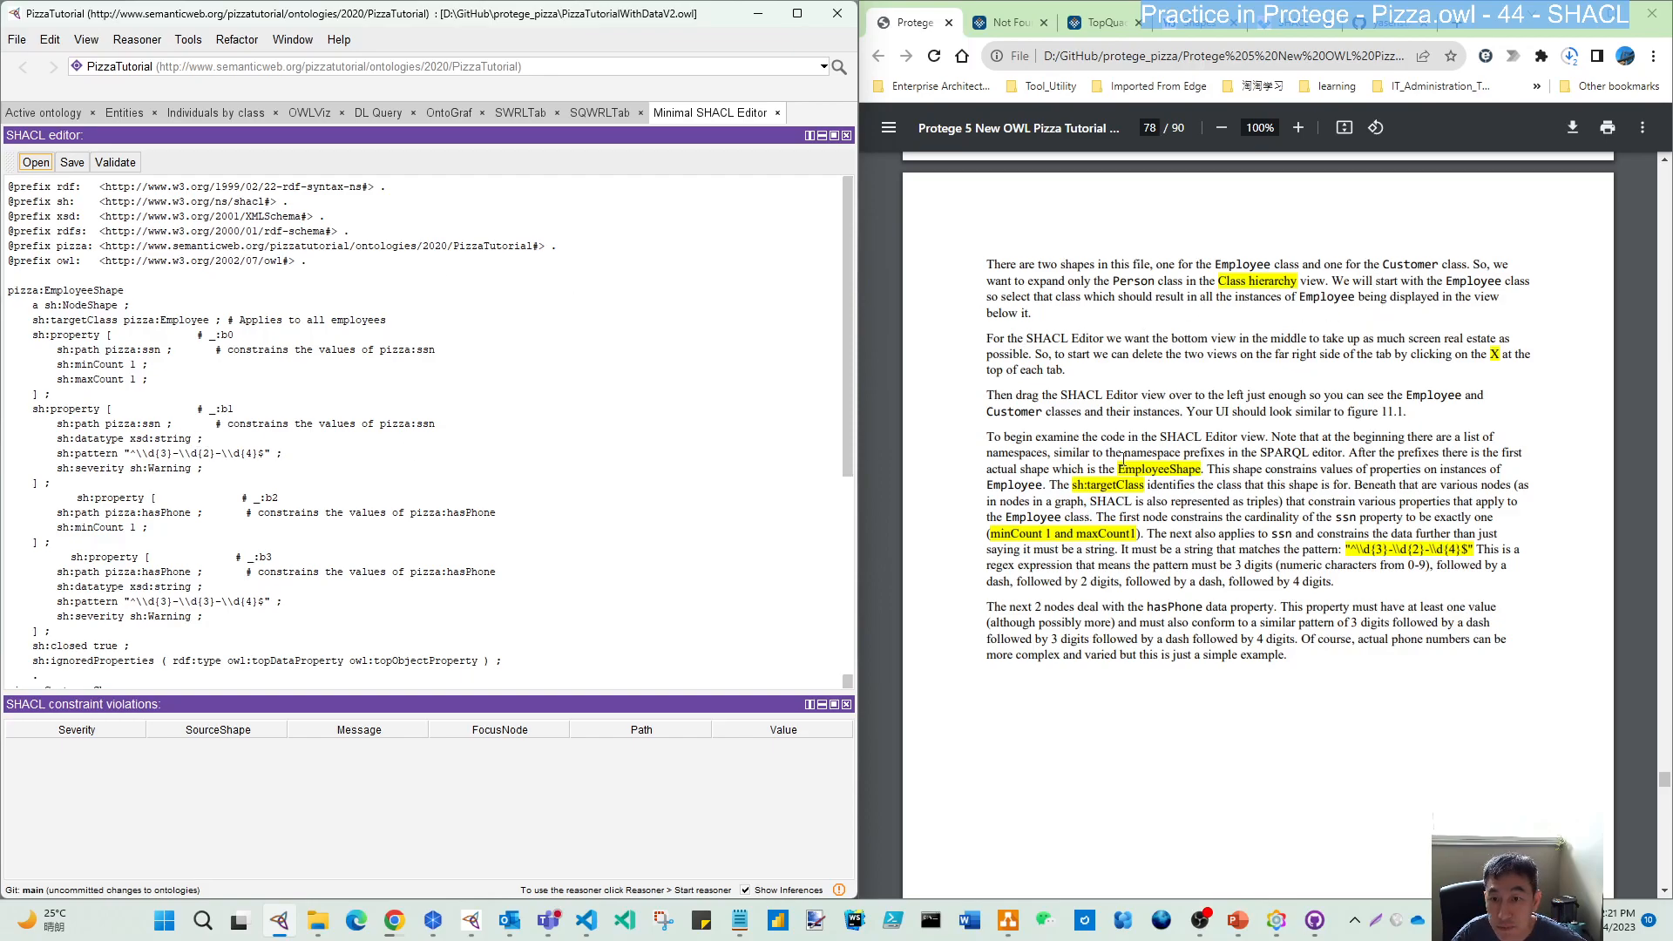
pyautogui.scroll(-2, 1098, 449)
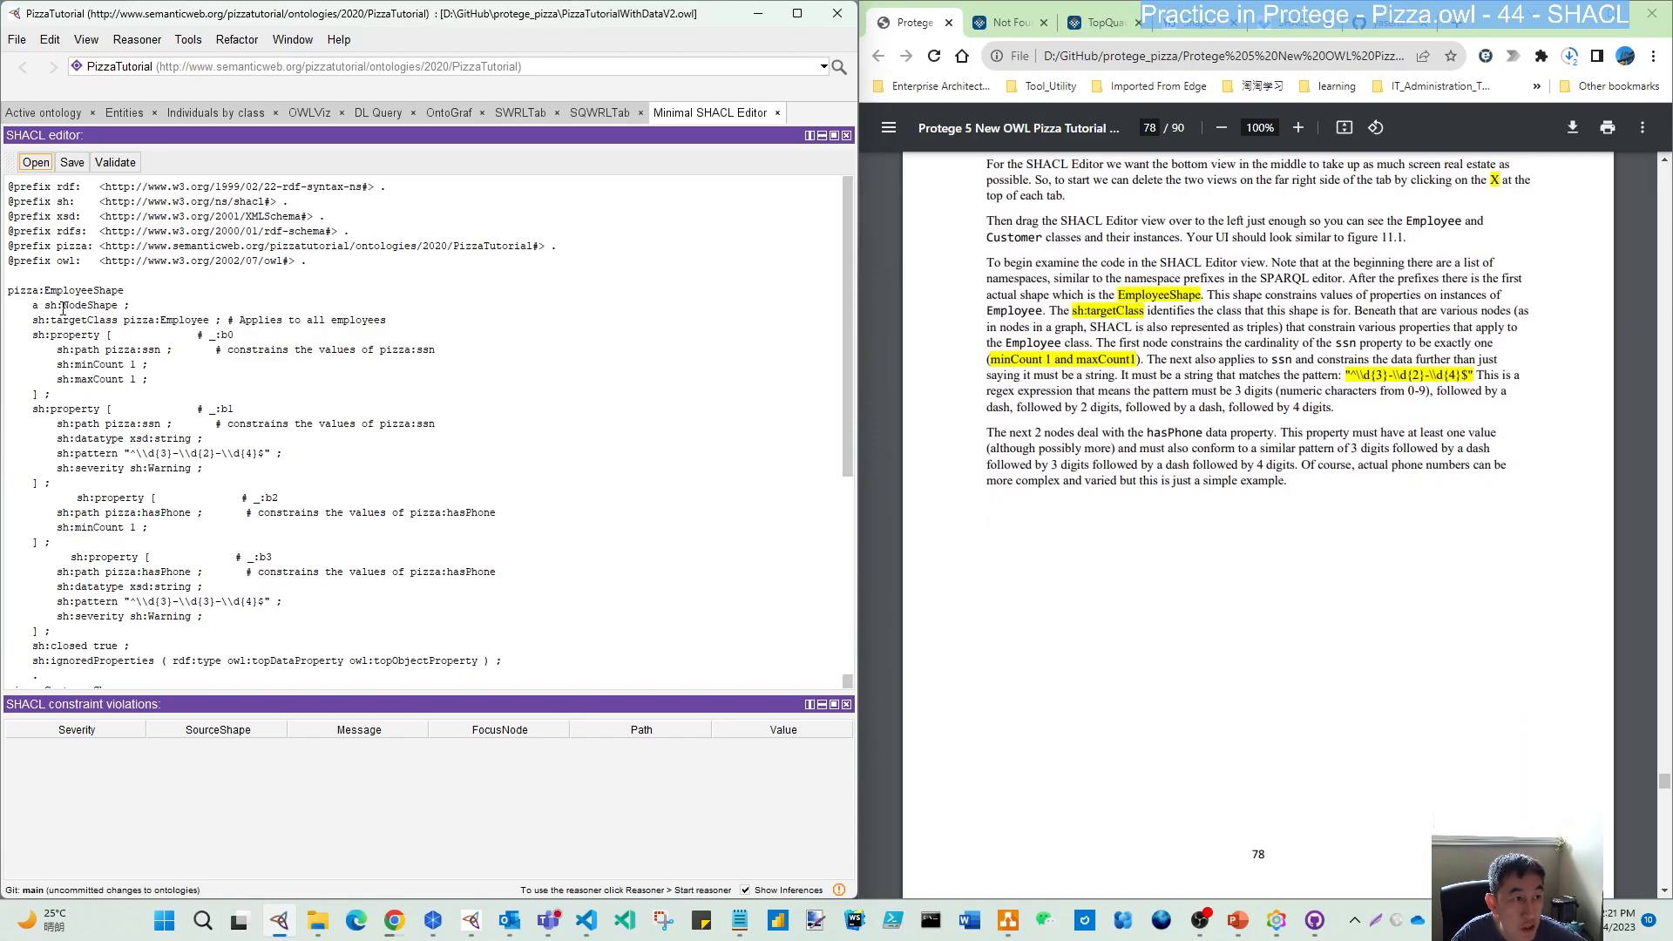
pyautogui.moveTo(48, 283); pyautogui.dragTo(140, 288)
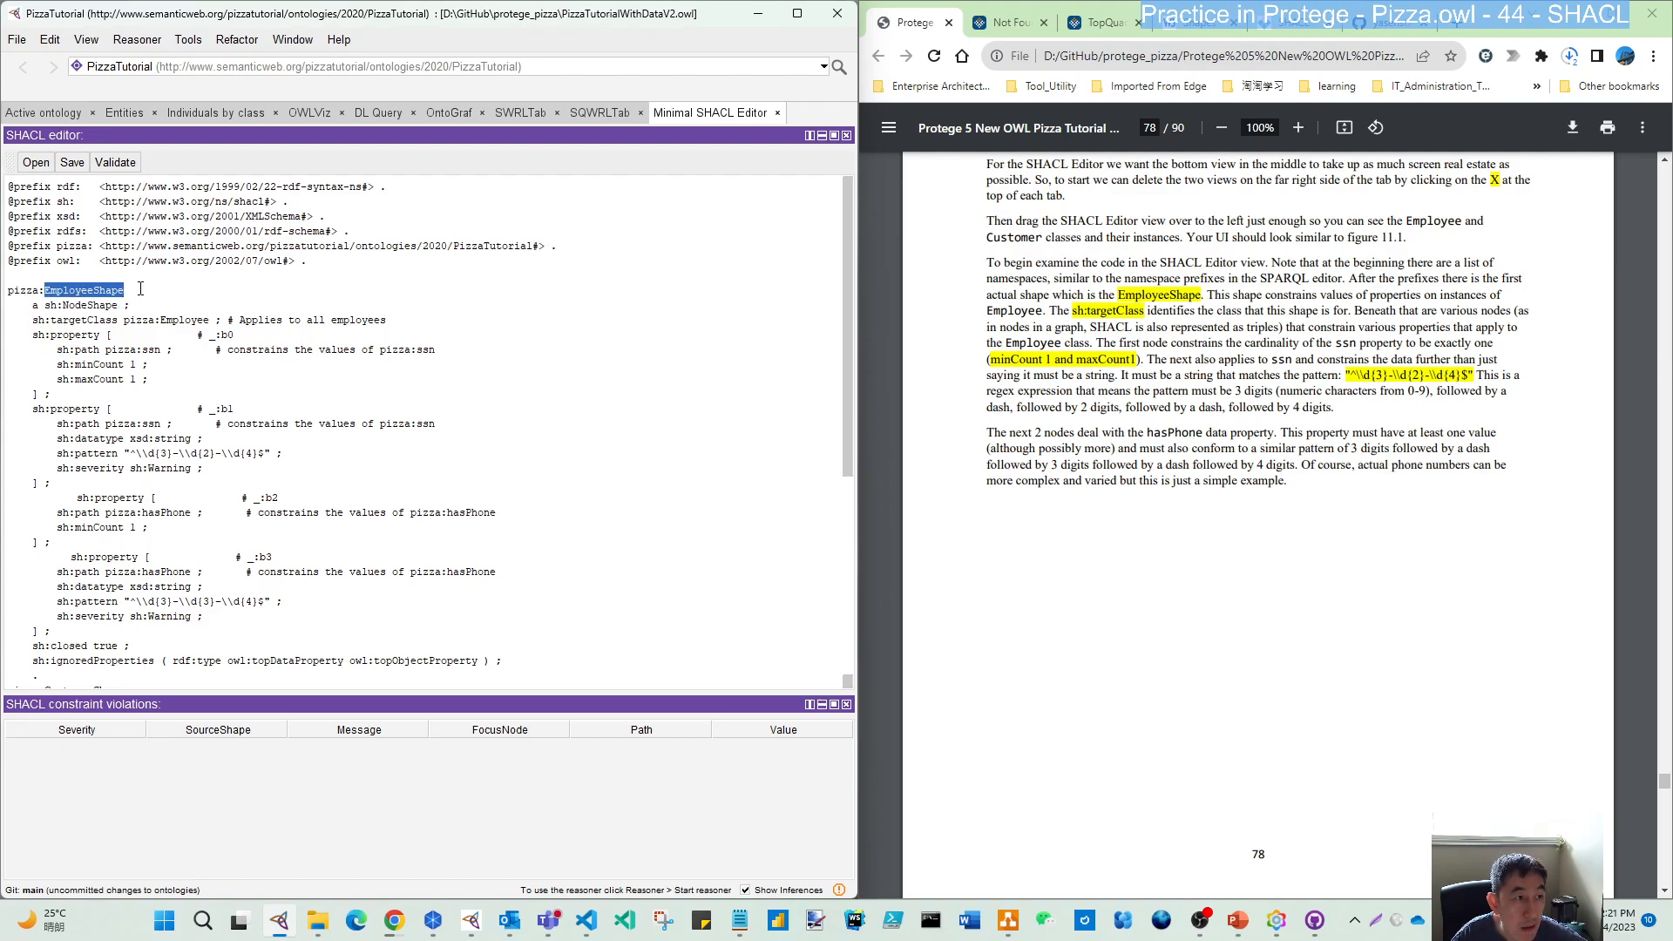
pyautogui.moveTo(558, 244); pyautogui.dragTo(7, 250)
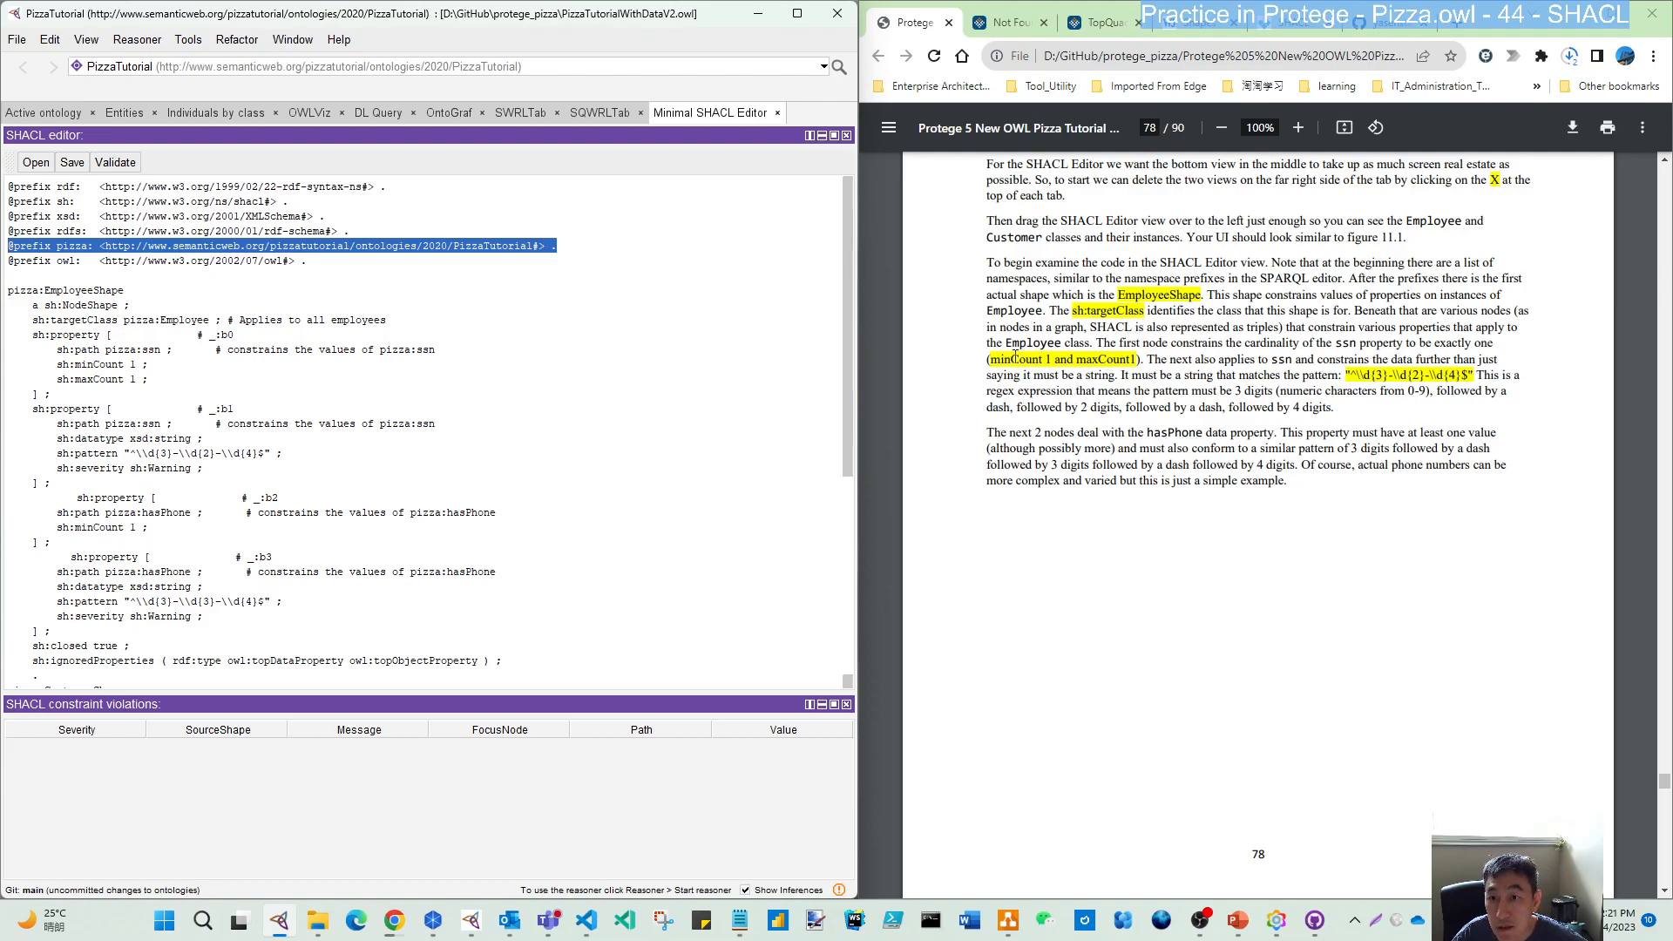
pyautogui.scroll(-5, 112, 475)
pyautogui.scroll(5, 116, 471)
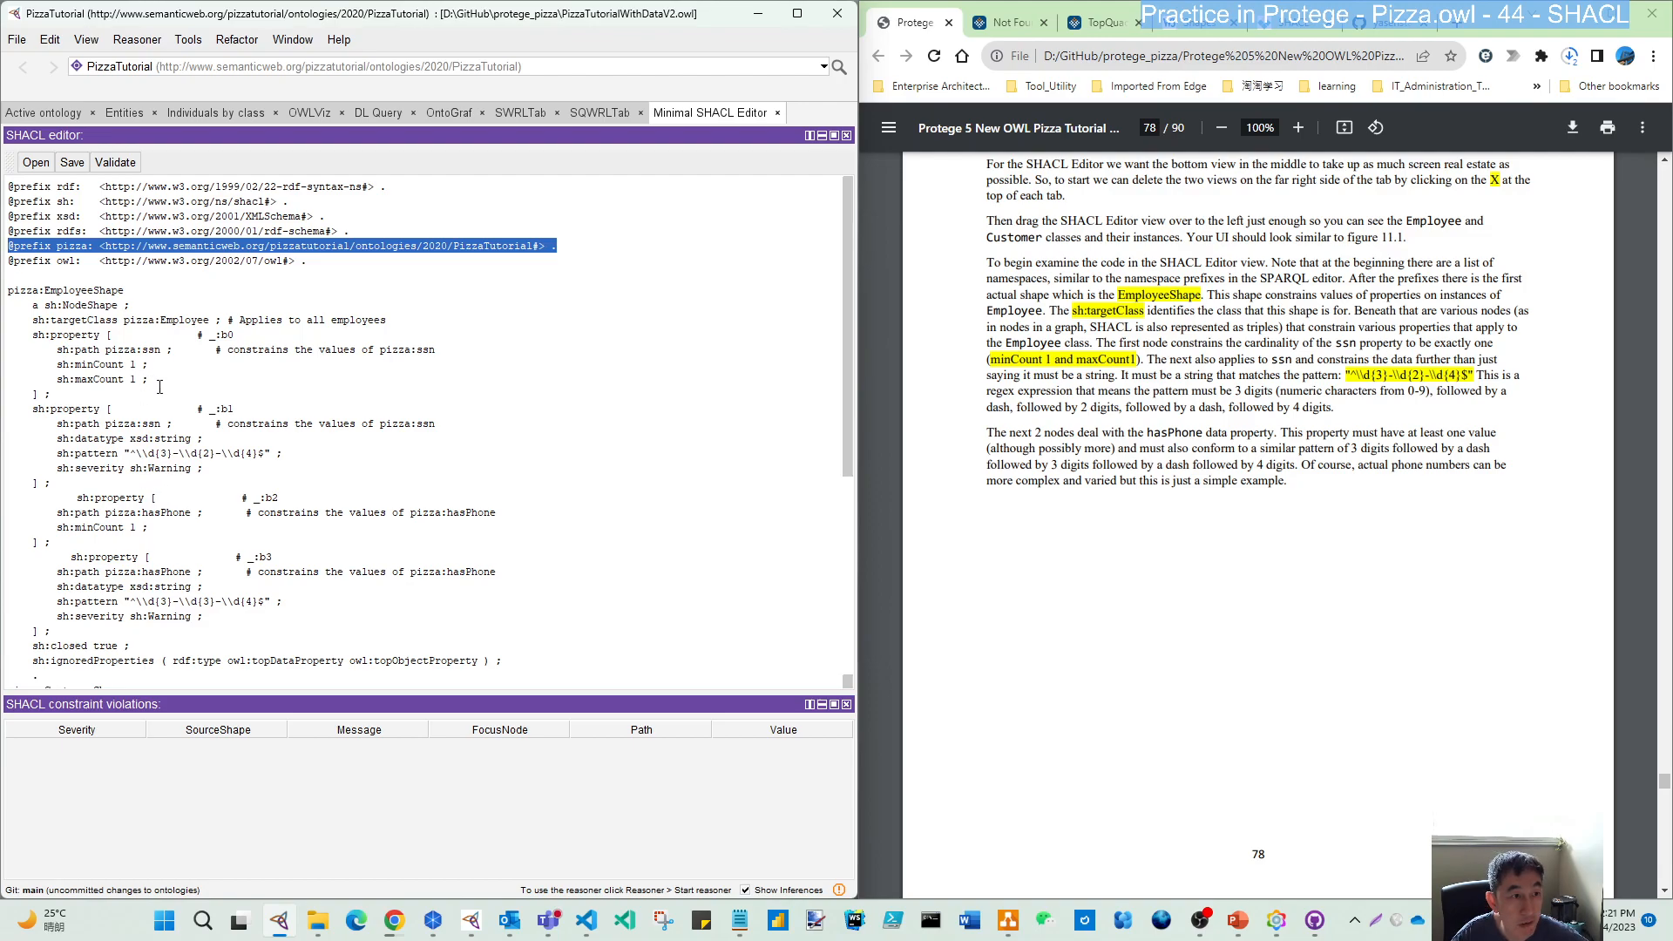
pyautogui.moveTo(160, 386); pyautogui.dragTo(96, 366)
pyautogui.moveTo(302, 455); pyautogui.dragTo(130, 454)
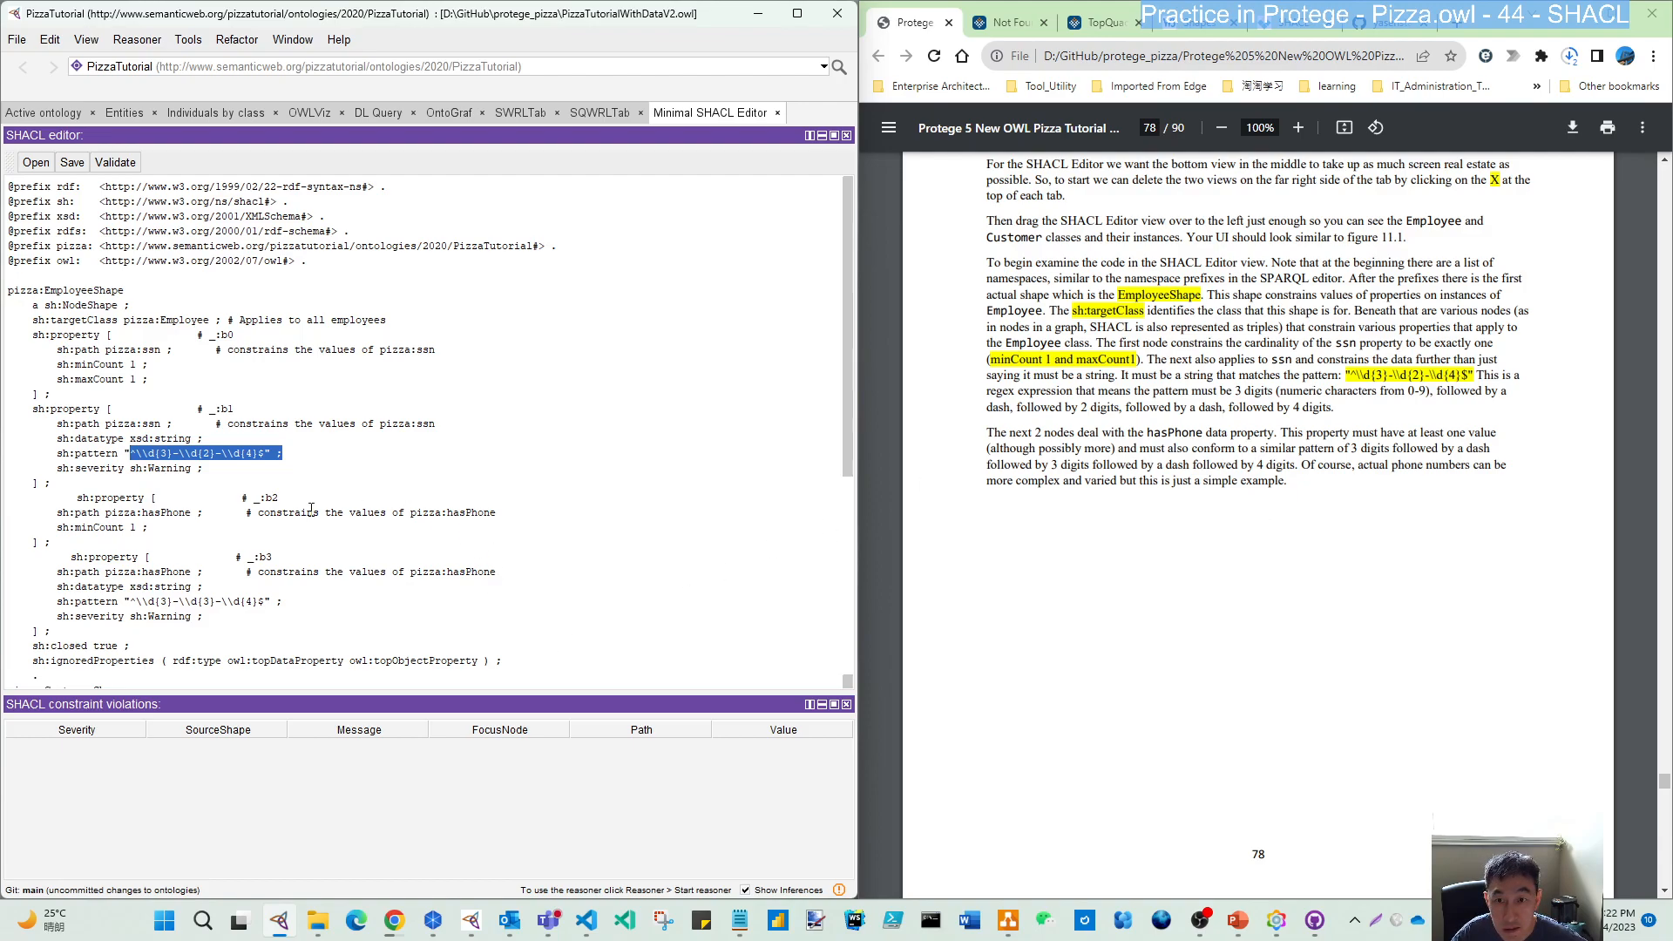
# - Validate the pizza ontology against the loaded employee and customer shapes, without inferred facts
pyautogui.scroll(-3, 120, 511)
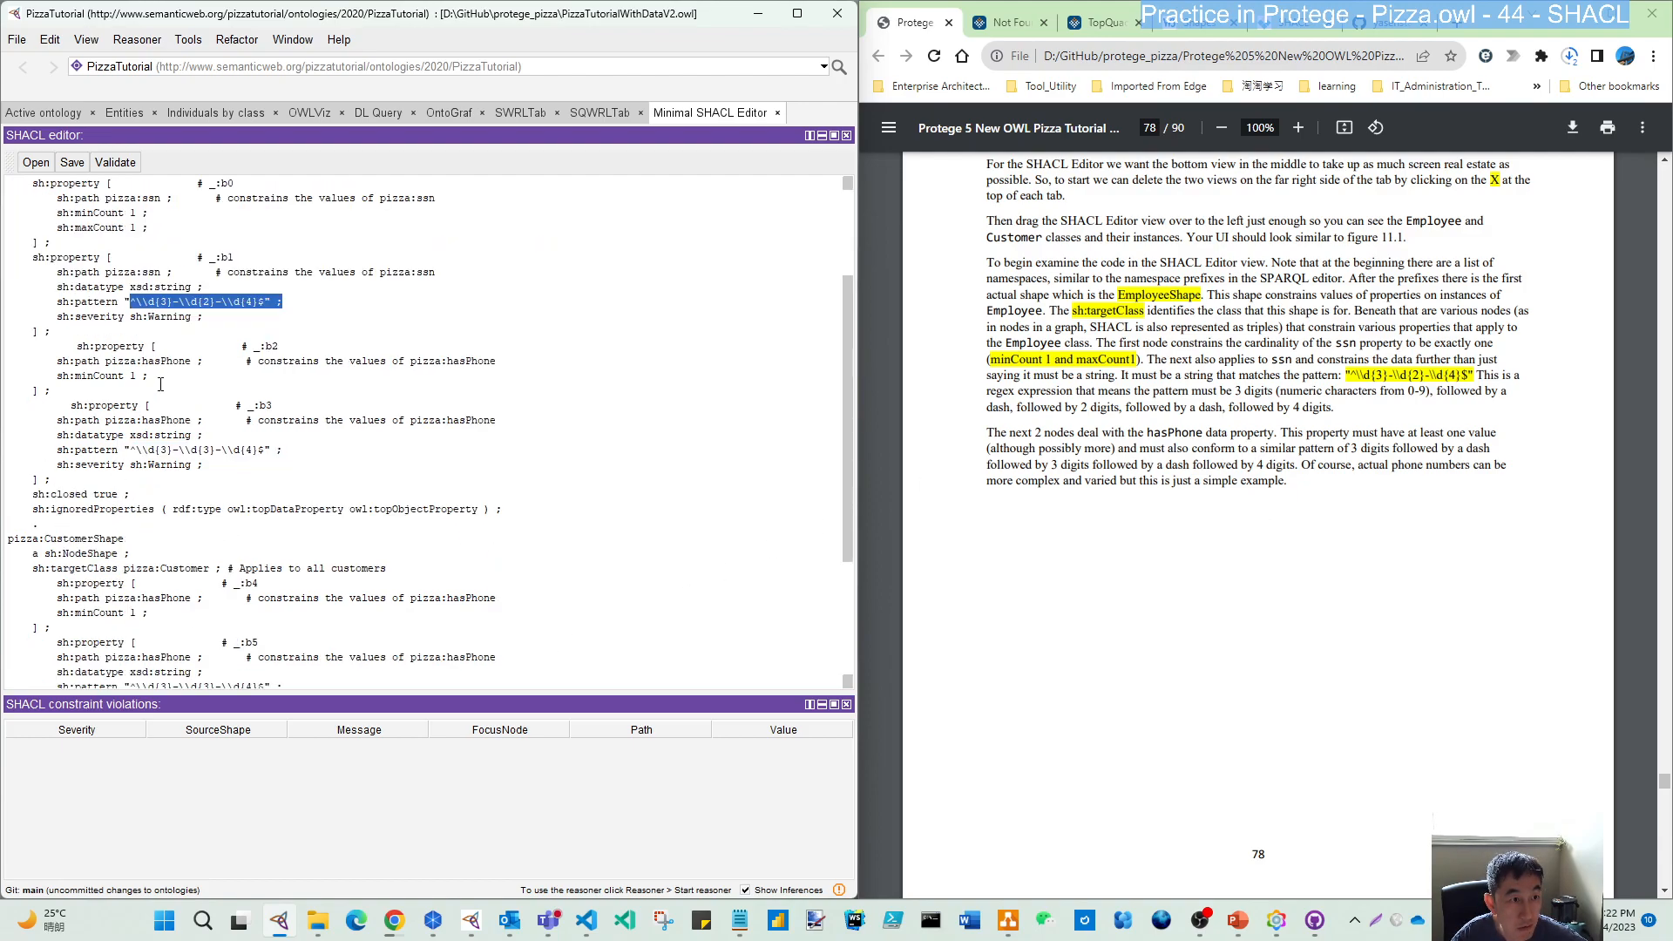
pyautogui.scroll(-8, 1161, 489)
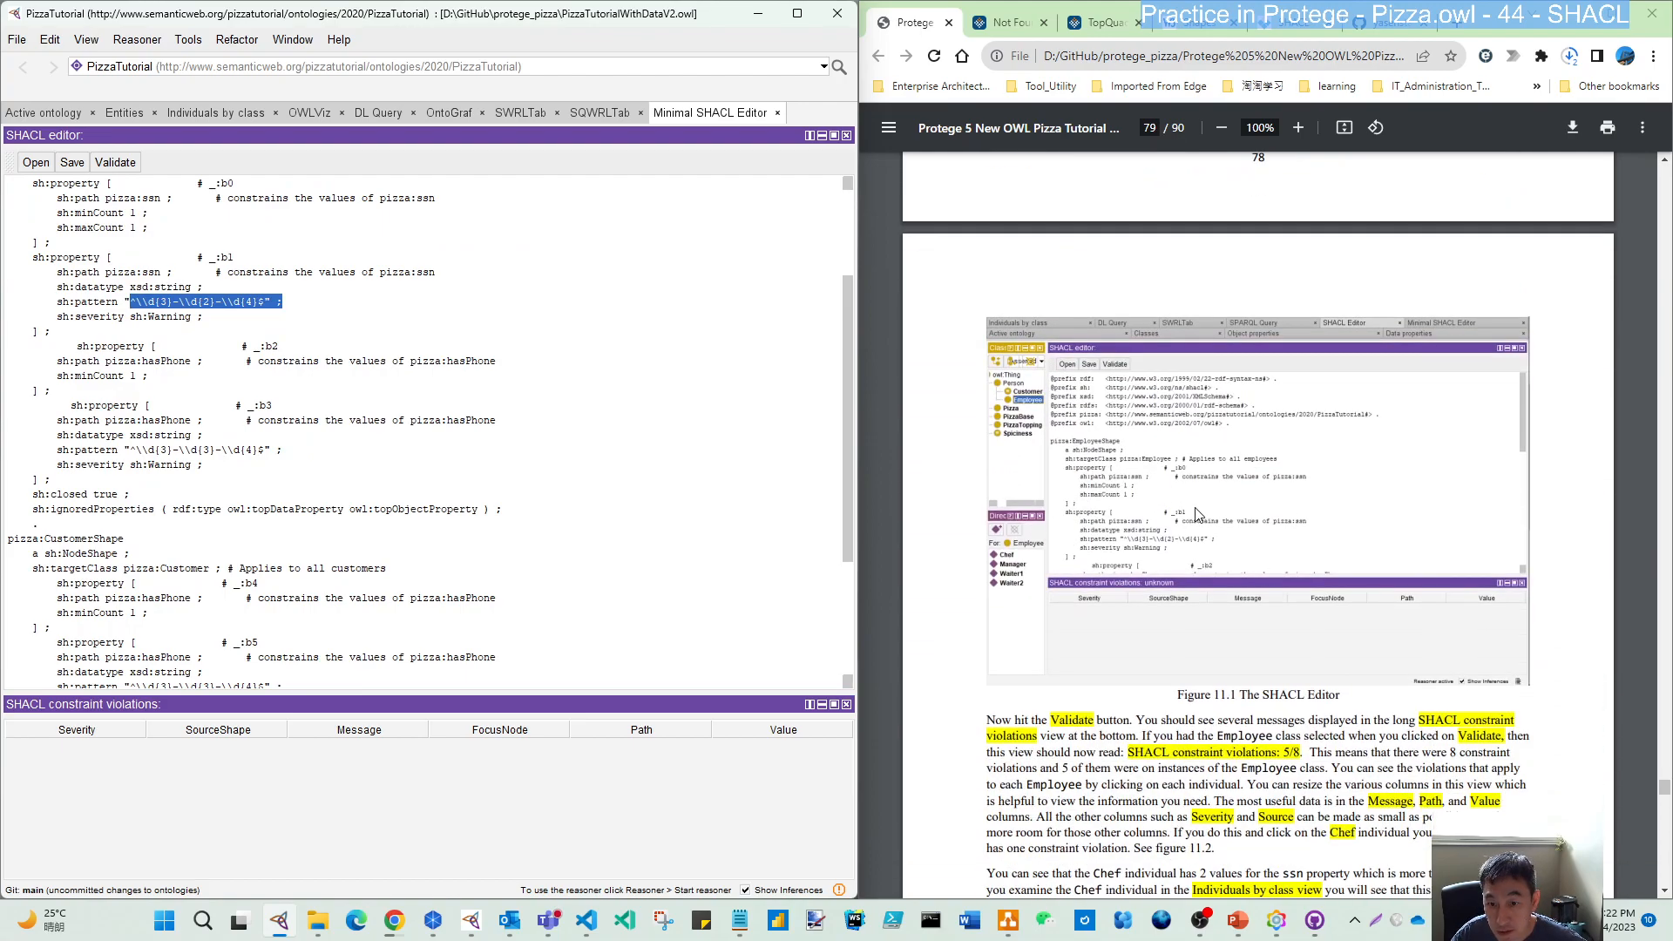
pyautogui.scroll(-4, 1200, 516)
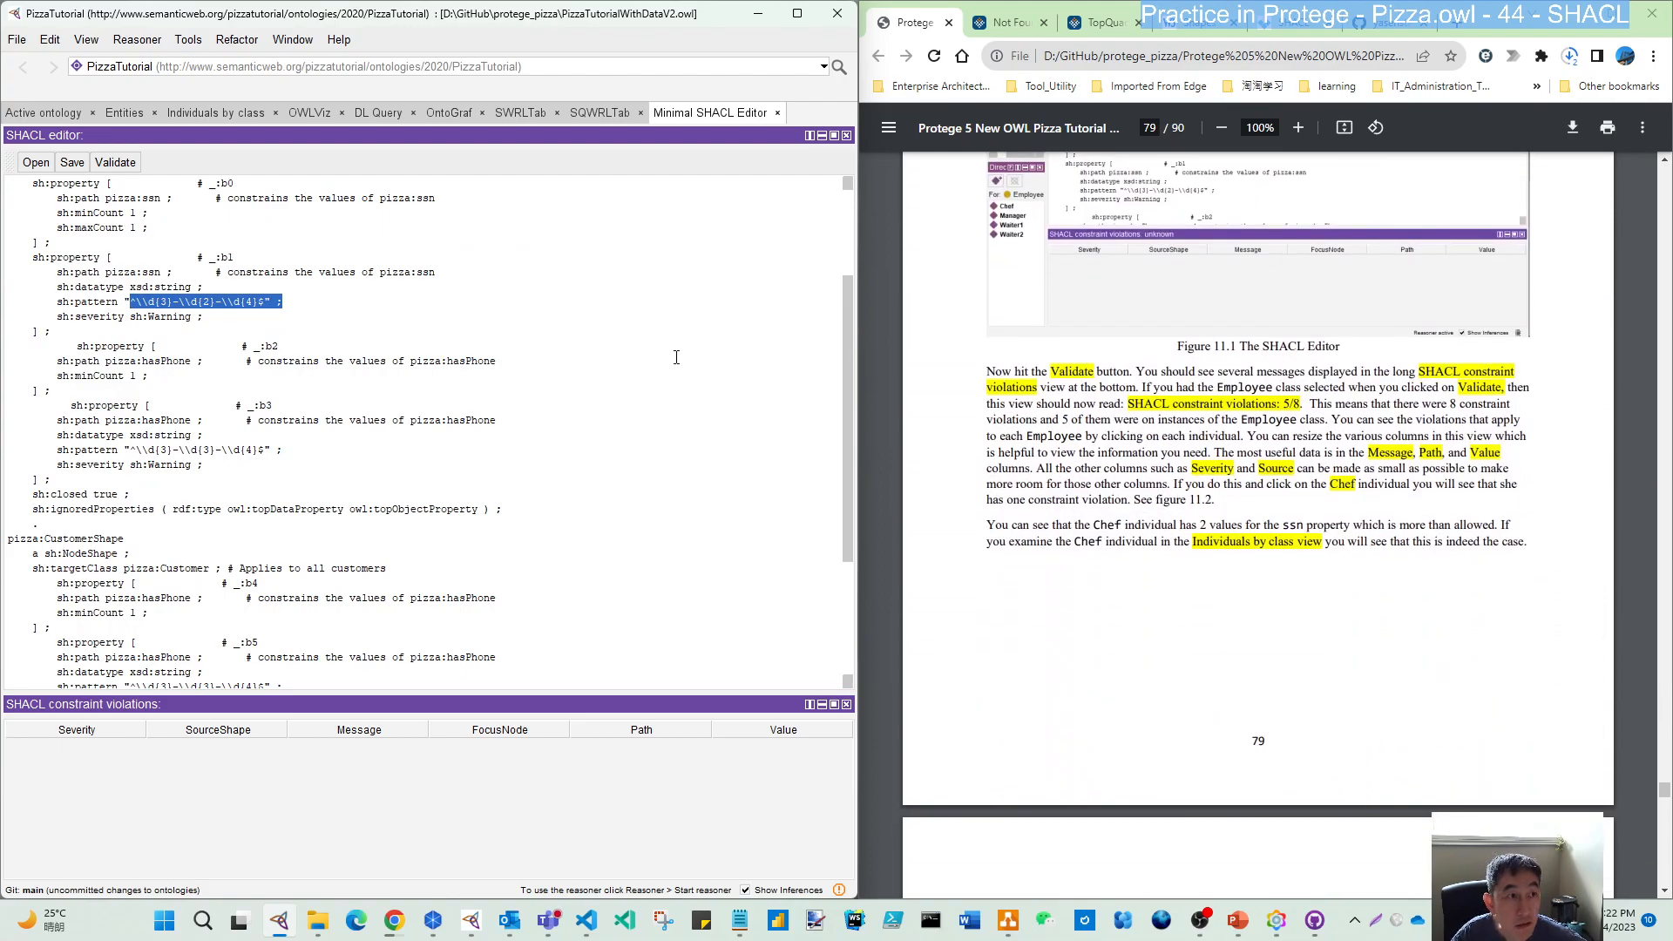
pyautogui.click(116, 165)
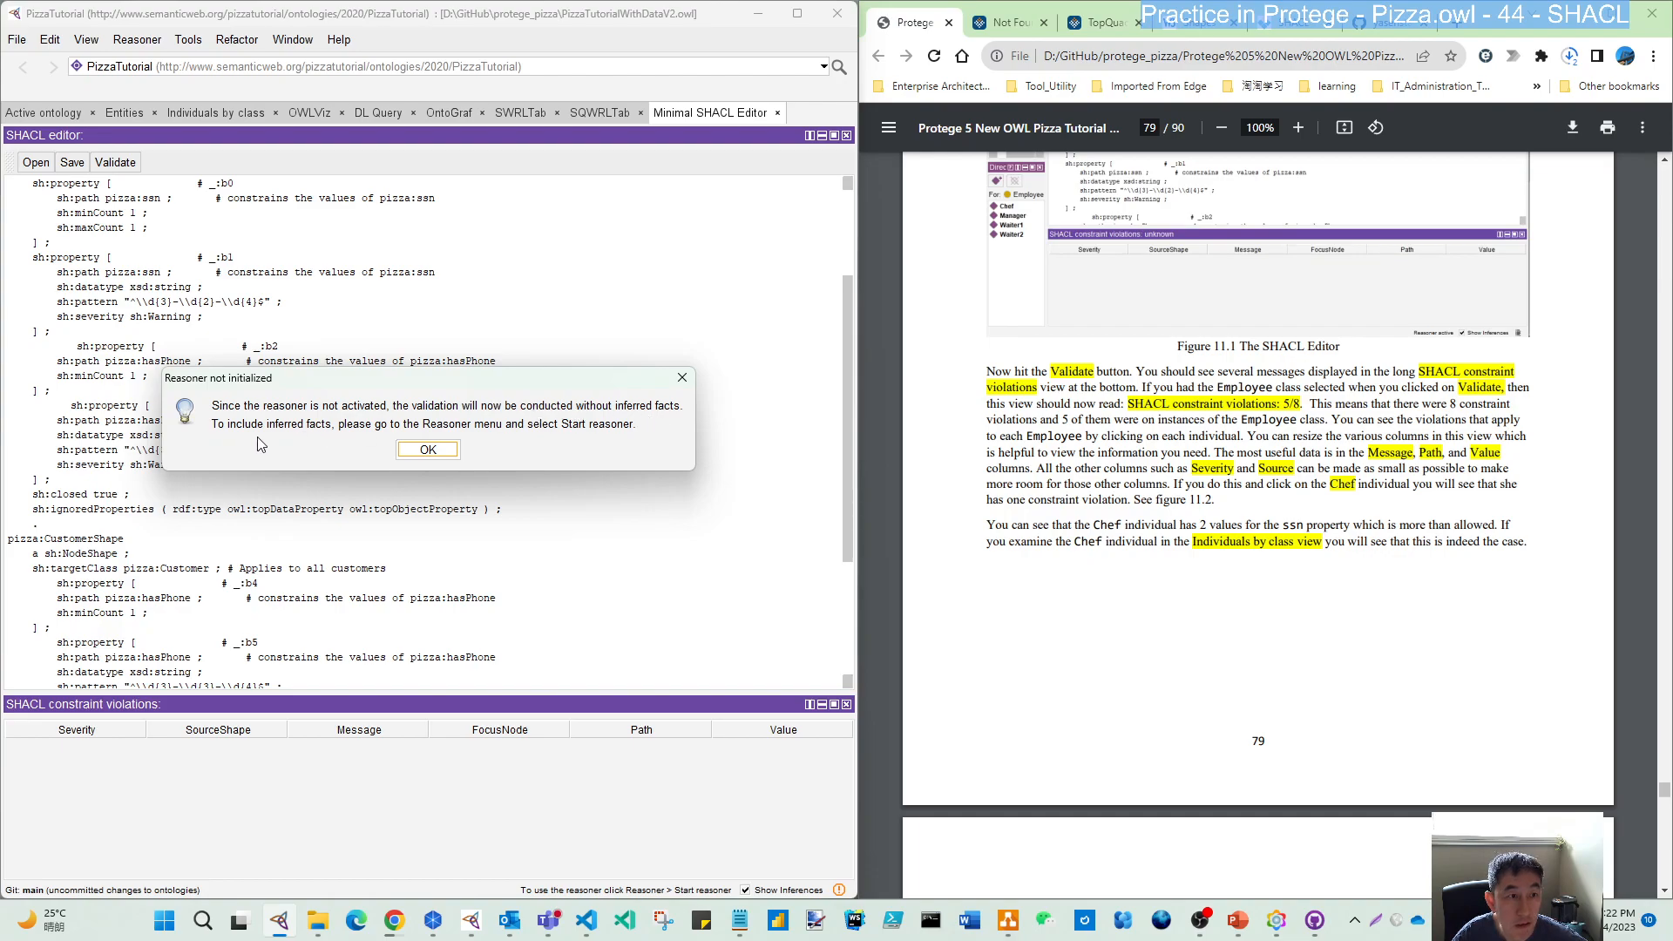
pyautogui.click(429, 450)
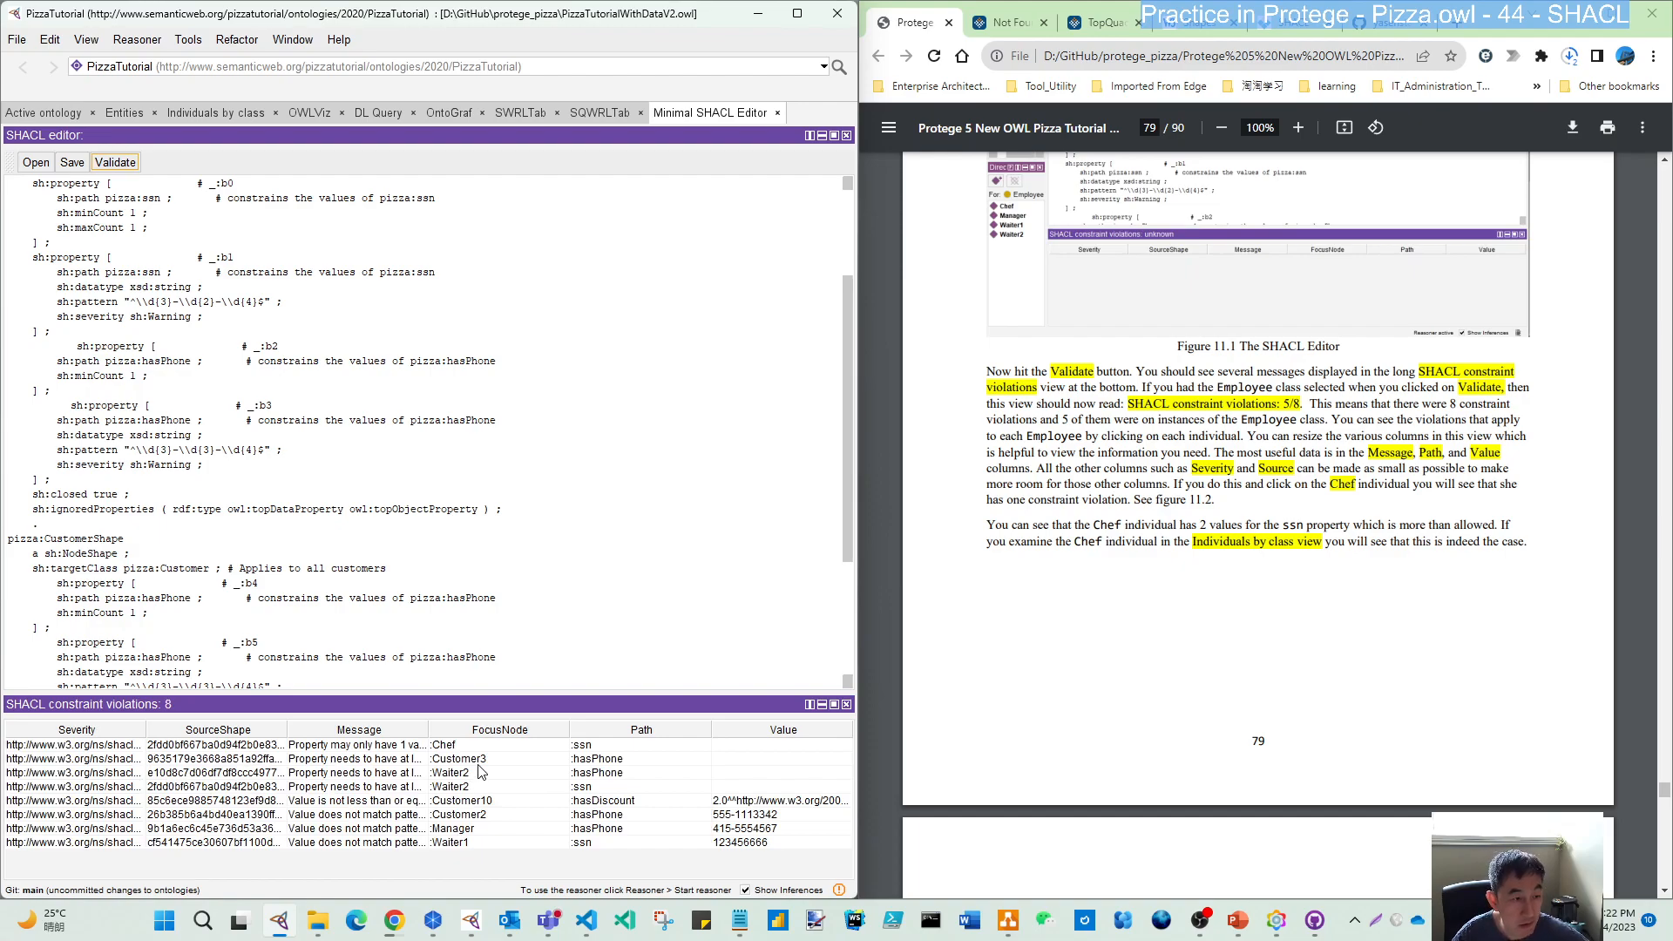
# - Review the CustomerShape phone and discount constraints, and read the tutorial's explanation of the Chef and other individuals' violations
pyautogui.click(144, 41)
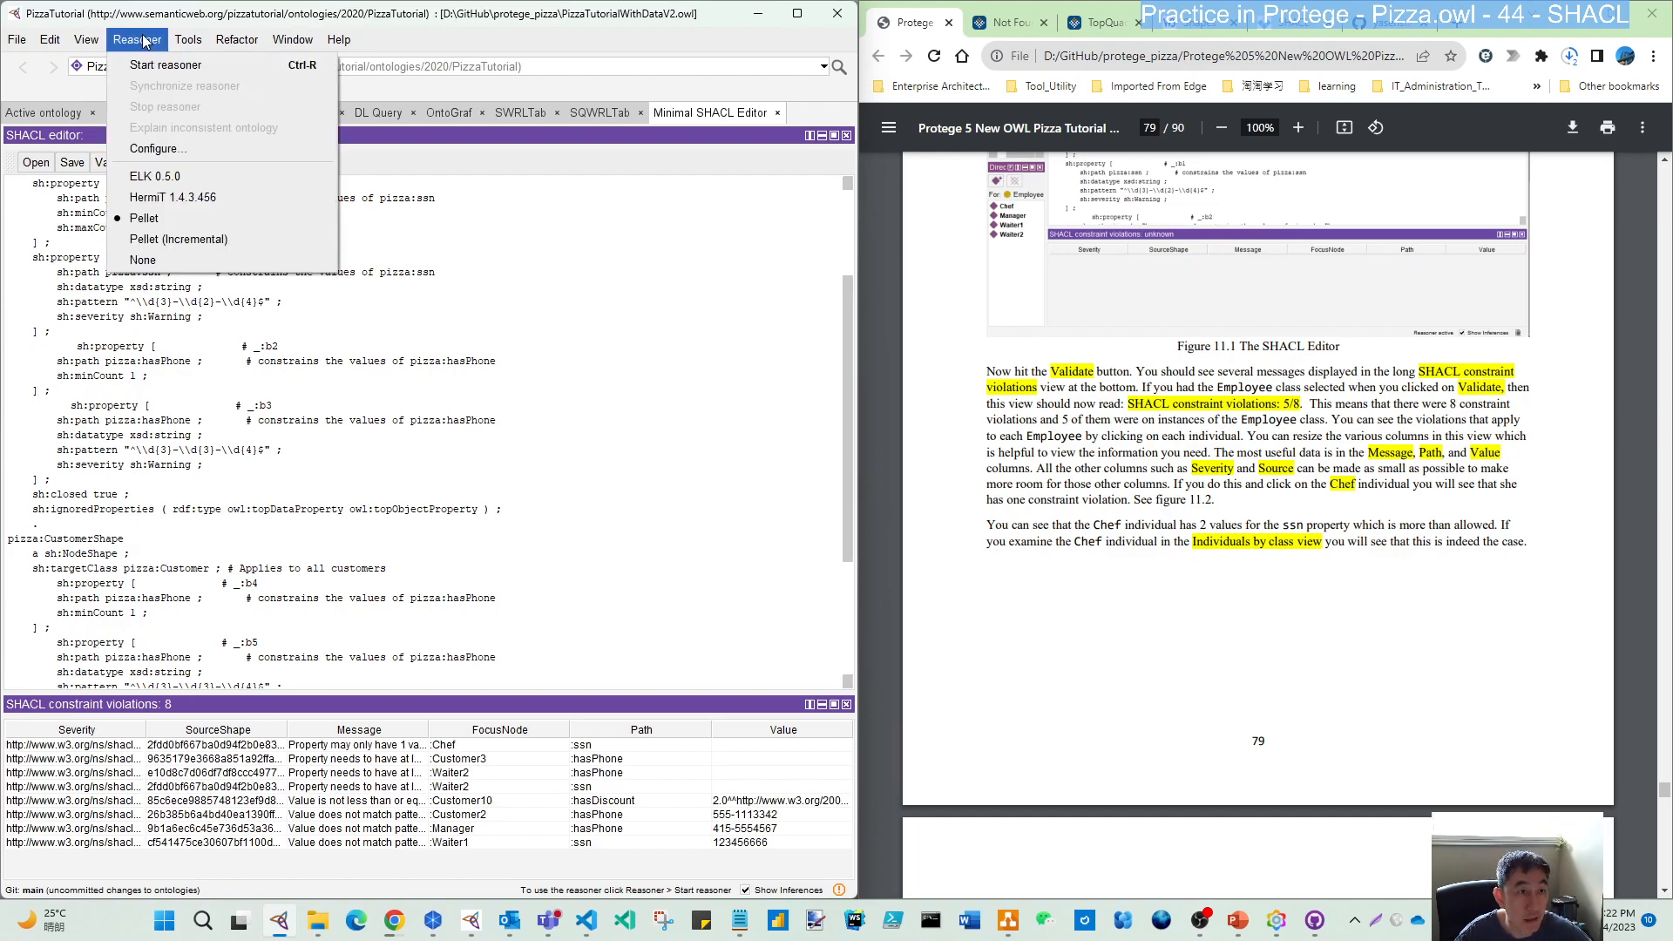
pyautogui.click(877, 572)
pyautogui.moveTo(846, 533); pyautogui.dragTo(851, 643)
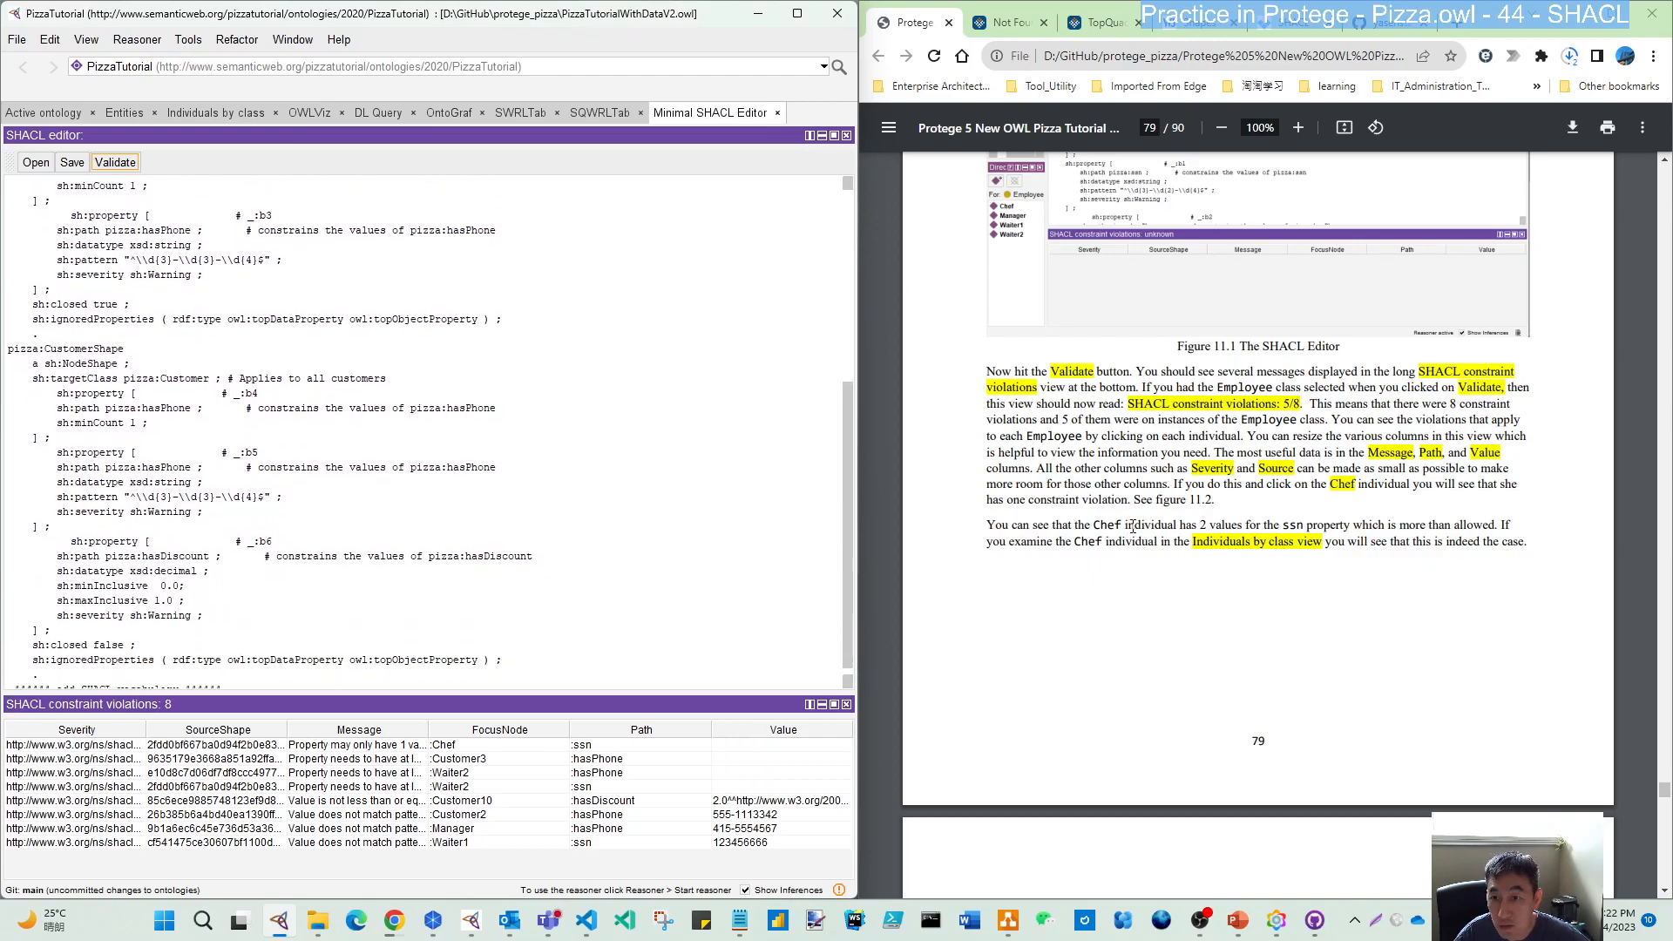
pyautogui.scroll(-6, 1131, 527)
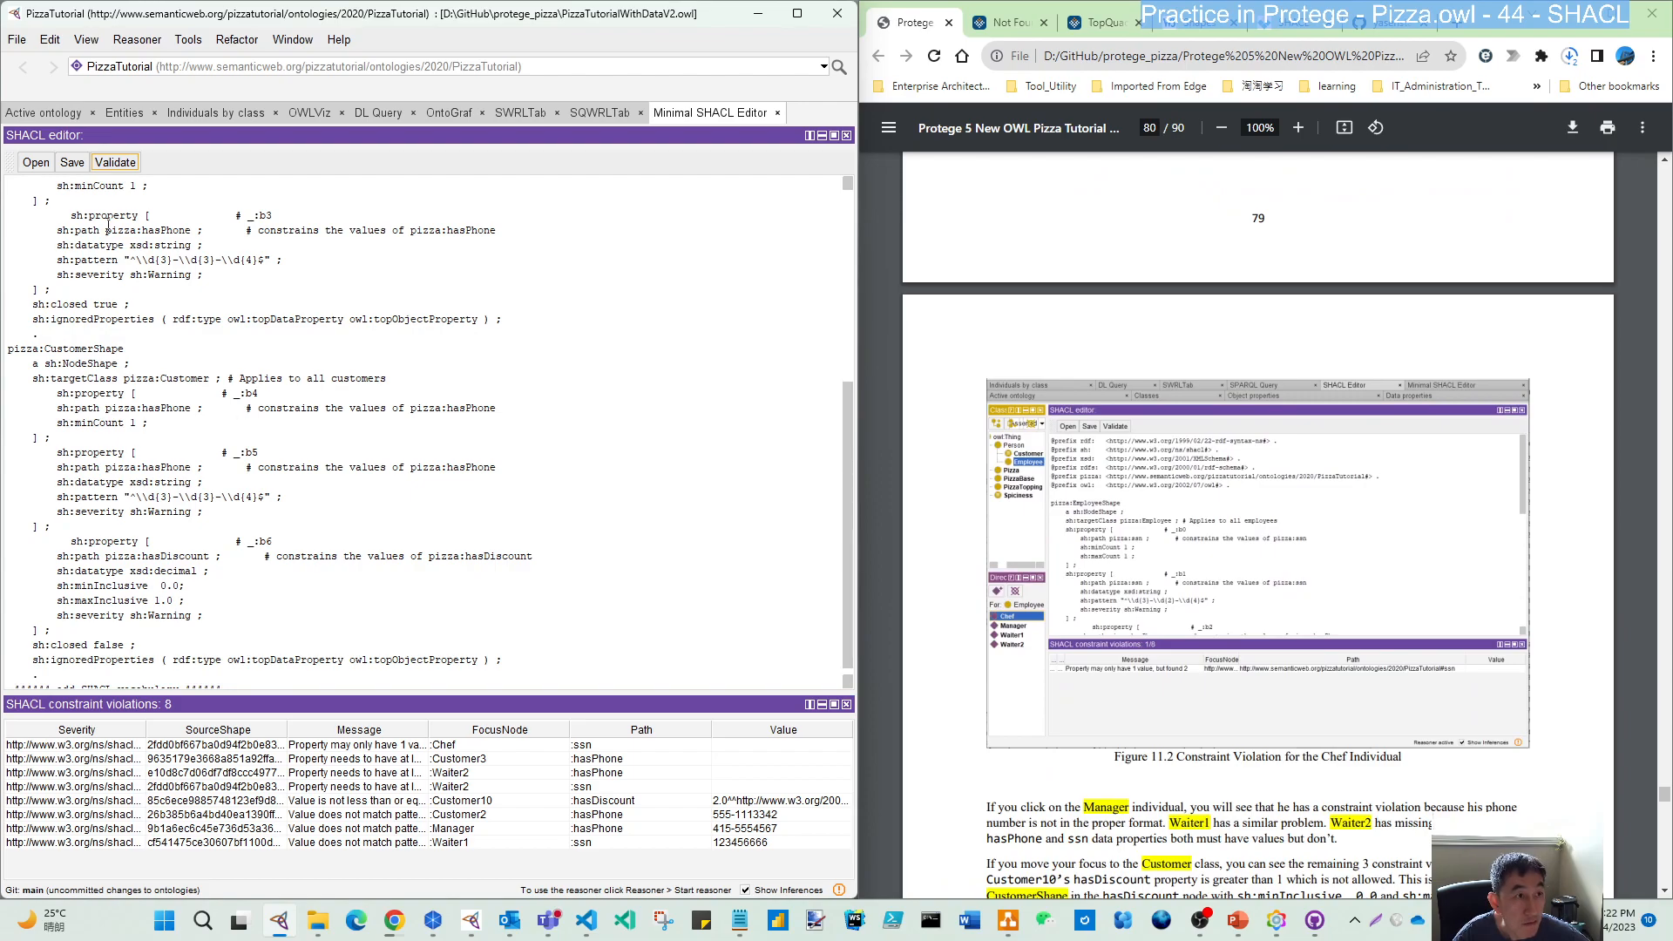
# - Inspect the property assertions of the Chef individual under the Employee class in Individuals by class
pyautogui.click(213, 115)
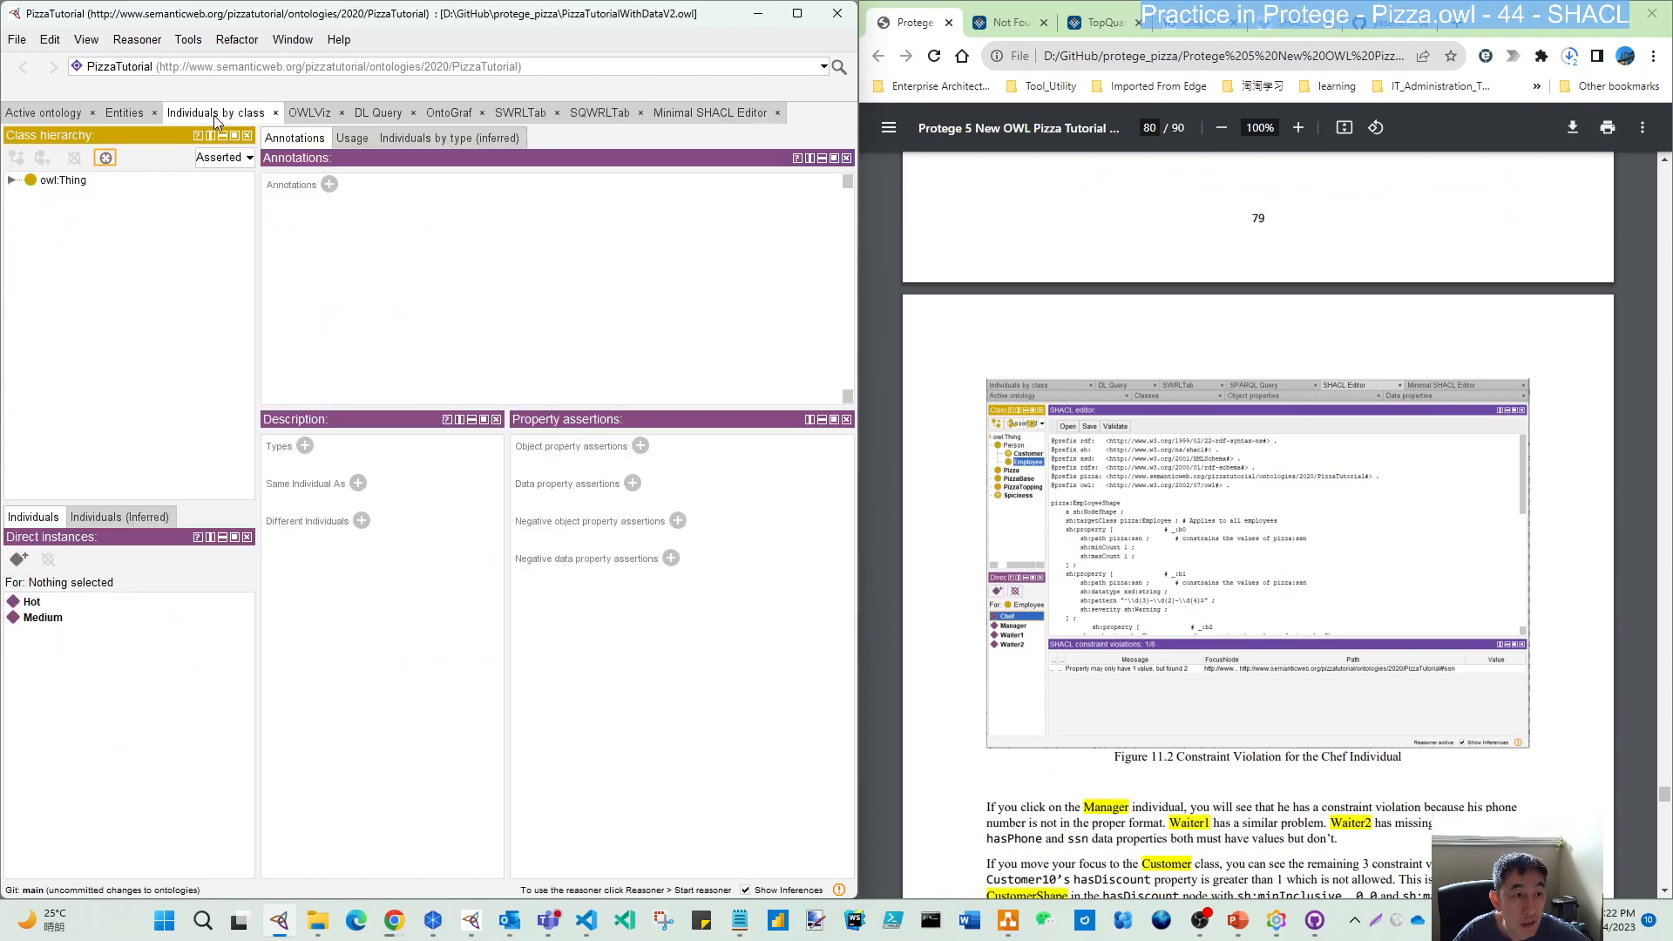
pyautogui.click(12, 181)
pyautogui.click(29, 193)
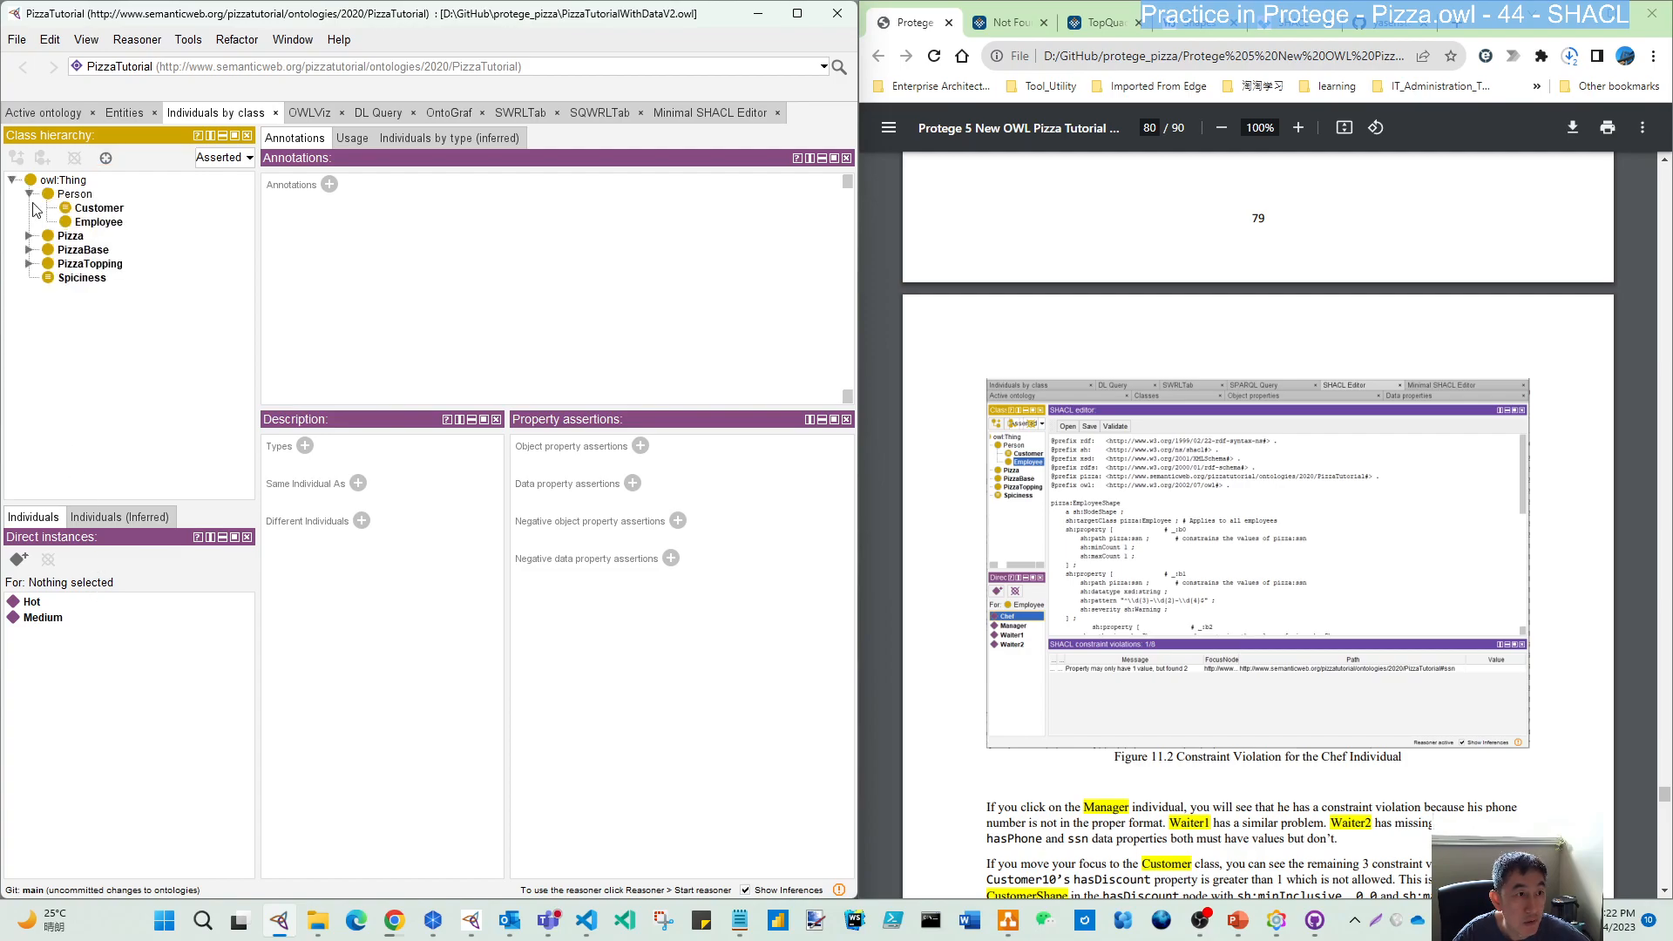
pyautogui.click(81, 223)
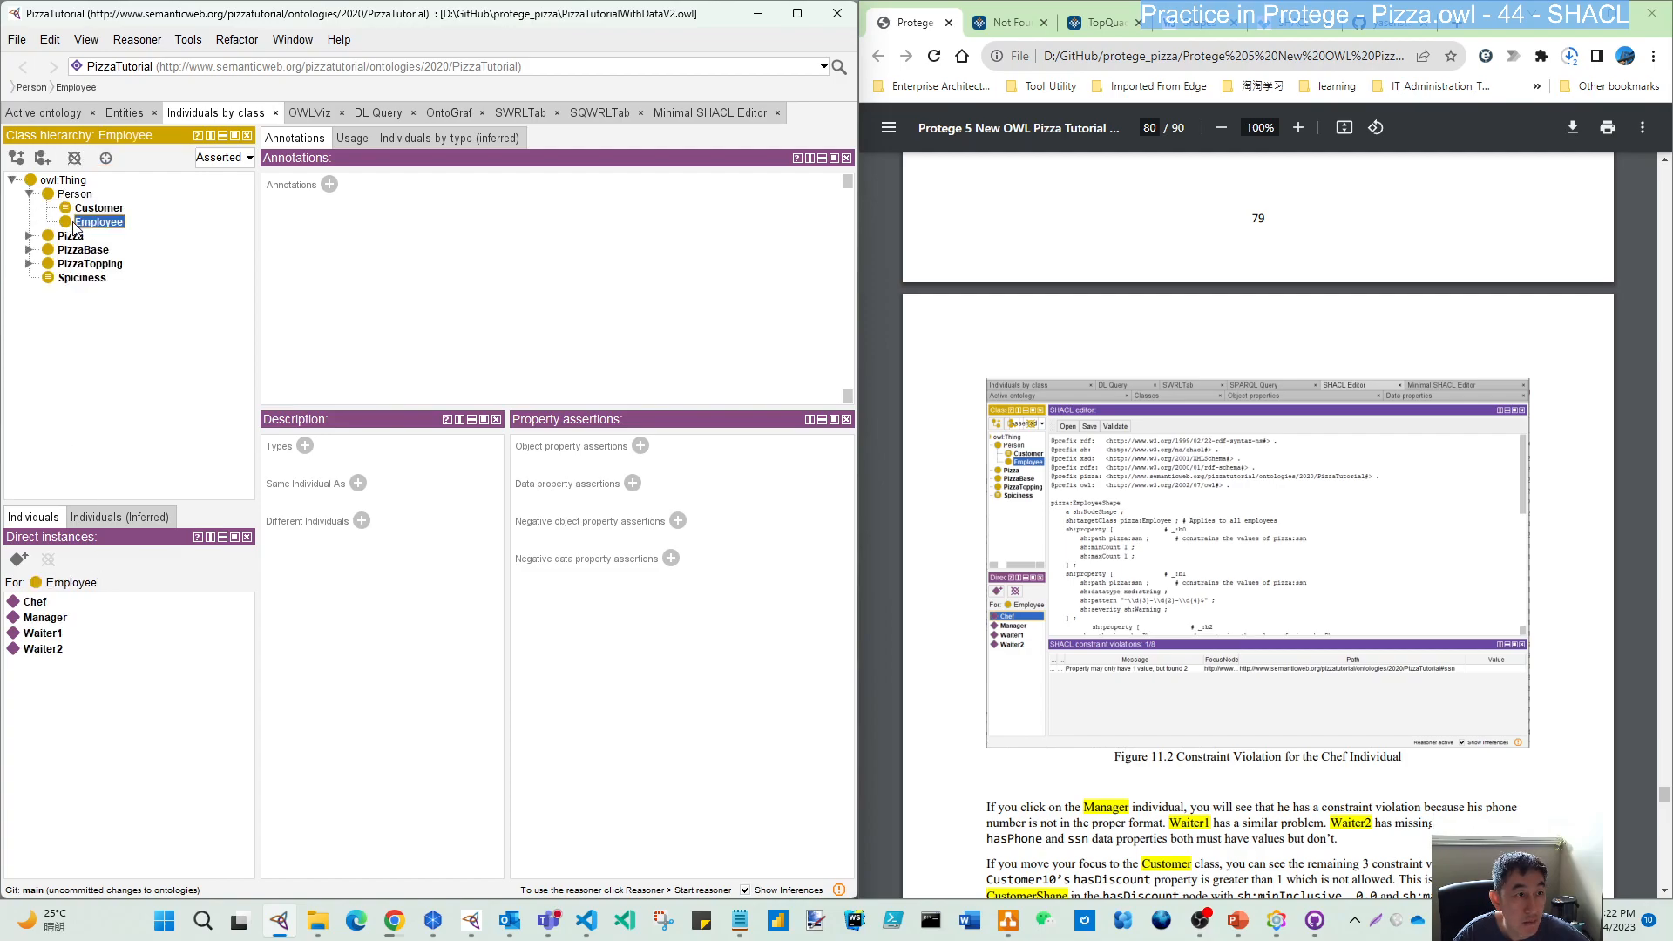
pyautogui.click(39, 603)
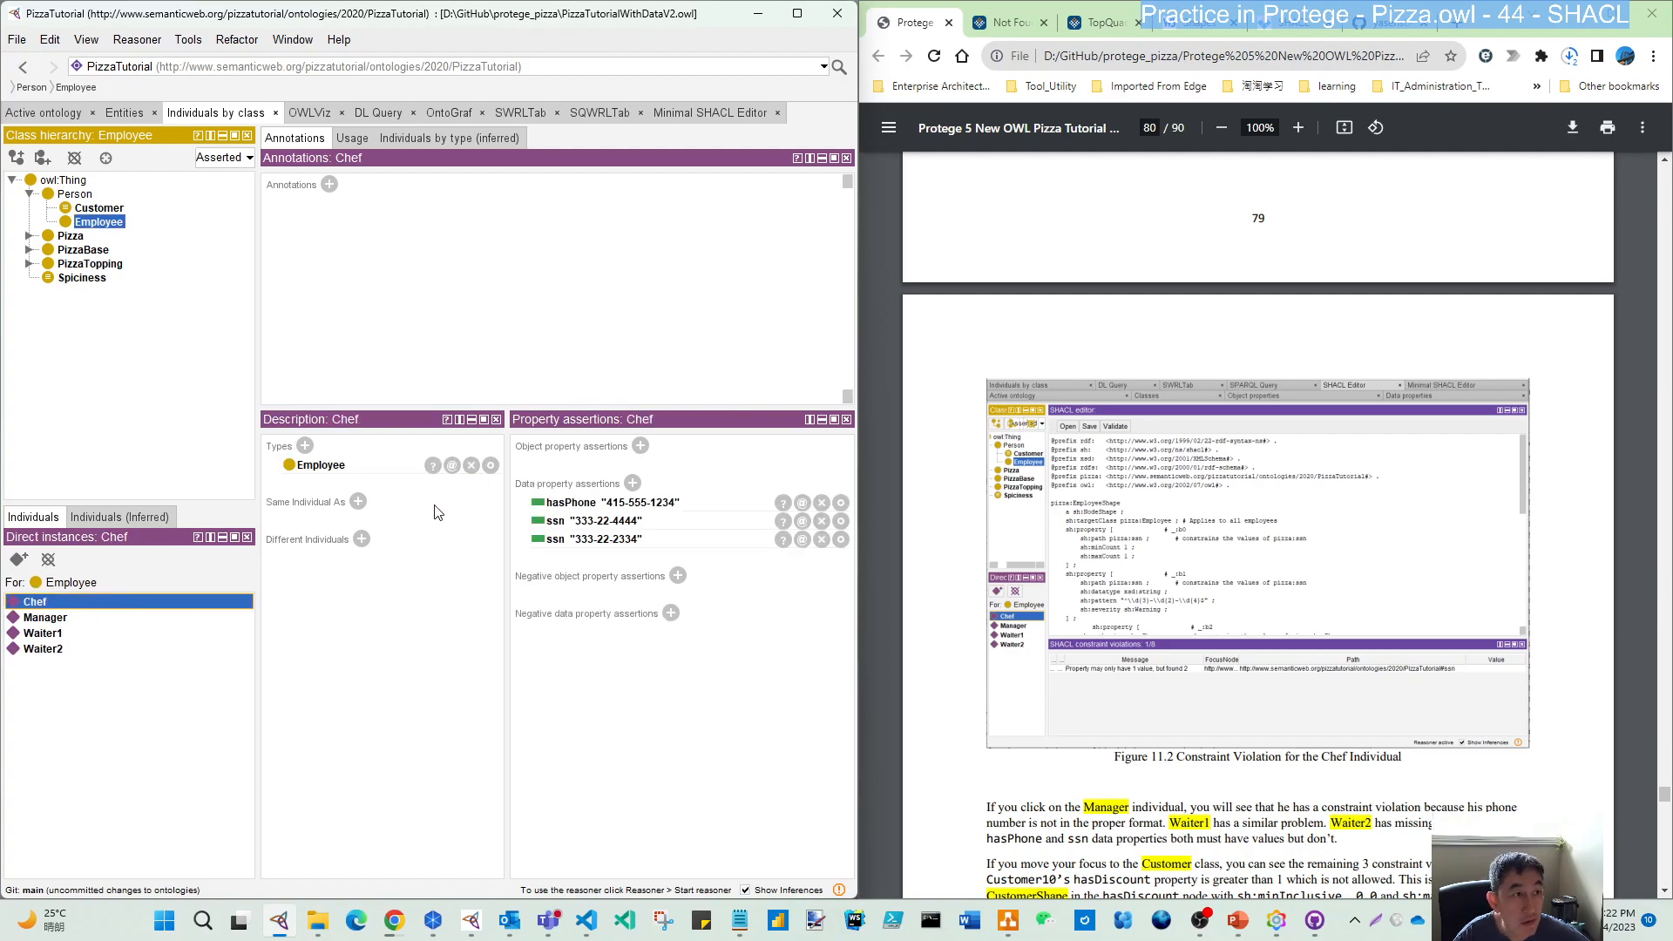
# - Reread the tutorial's instructions for arranging the SHACL editor beside the Employee and Customer classes and their instances
pyautogui.scroll(10, 1321, 745)
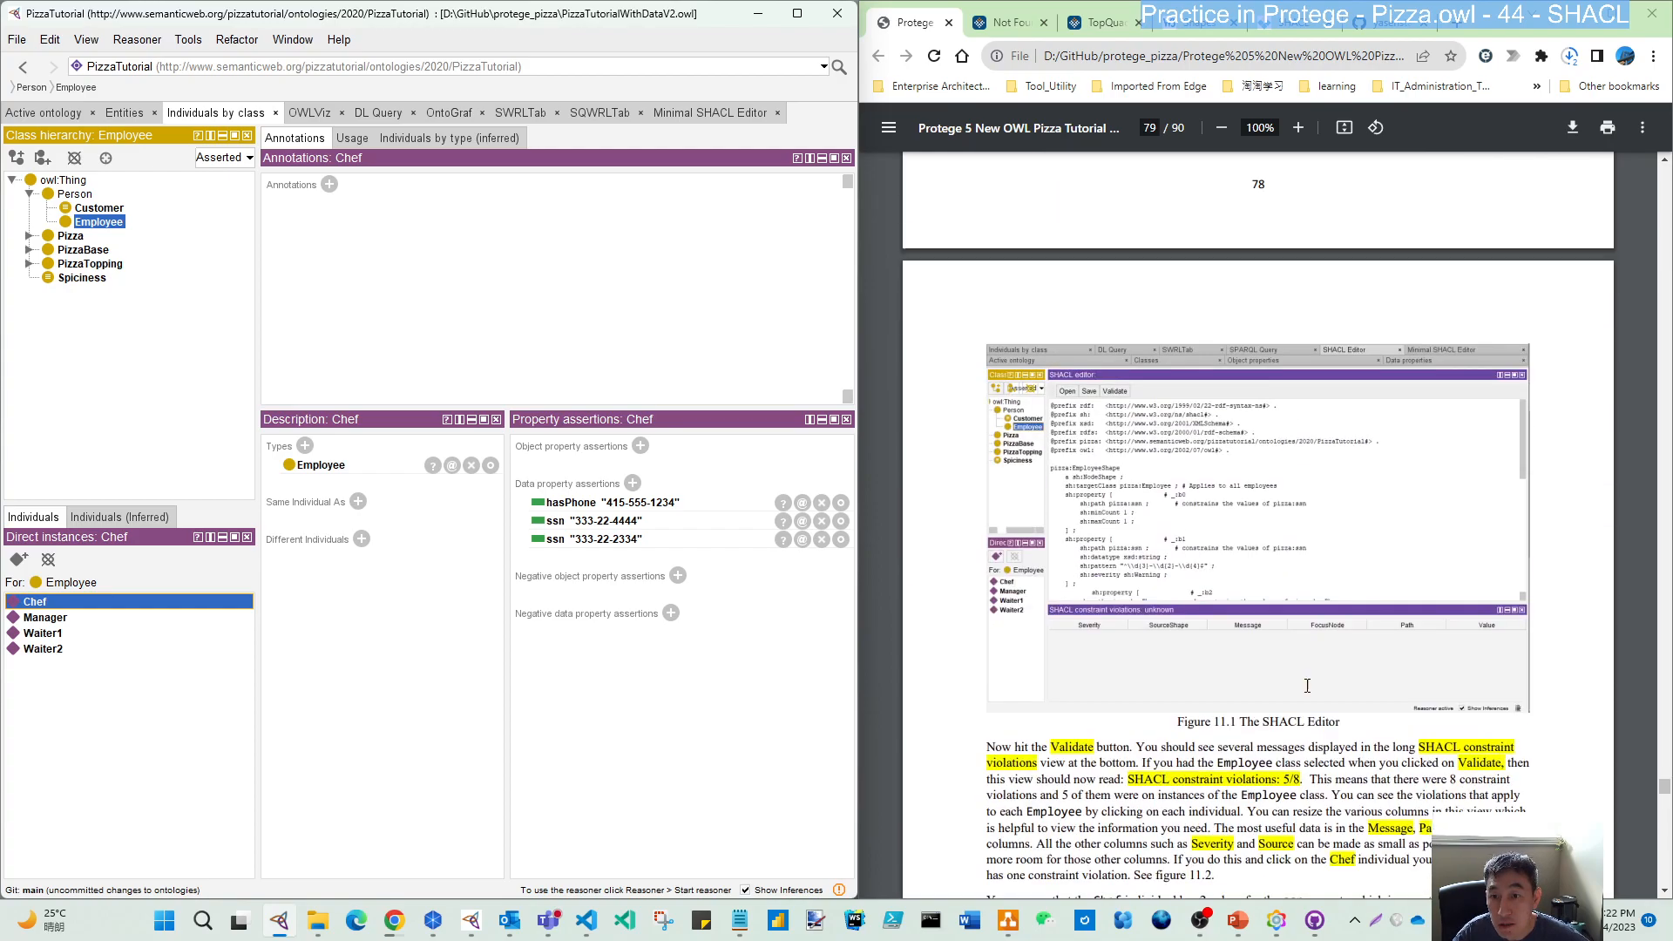
pyautogui.scroll(-5, 1315, 738)
pyautogui.scroll(15, 1311, 732)
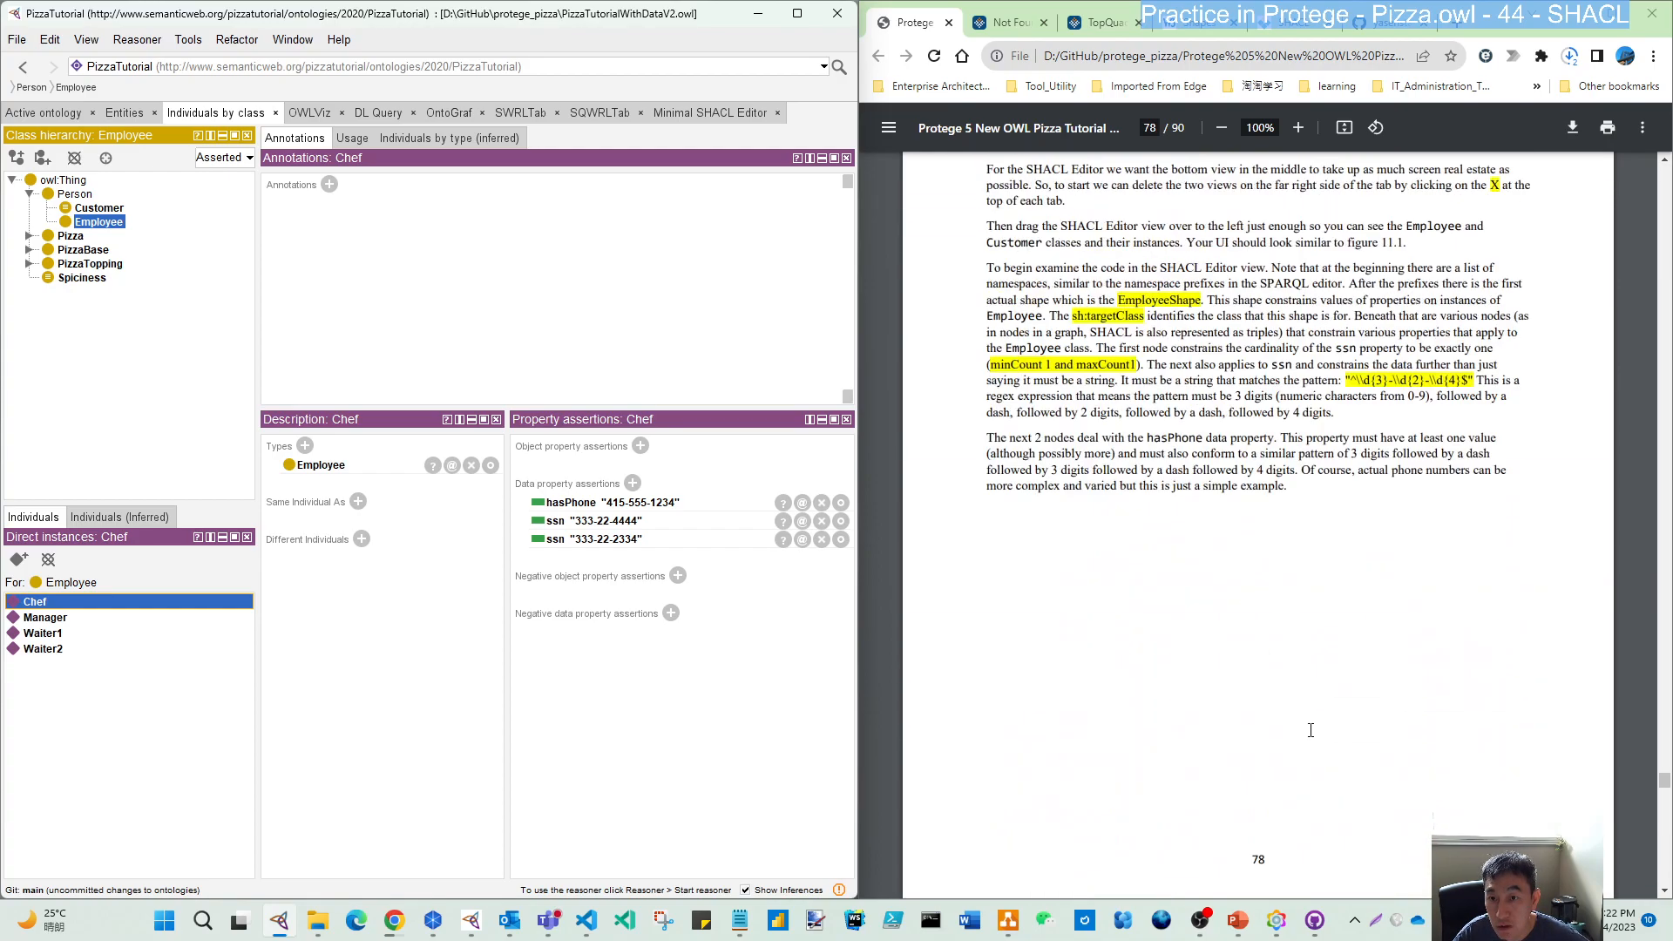
pyautogui.scroll(3, 1311, 731)
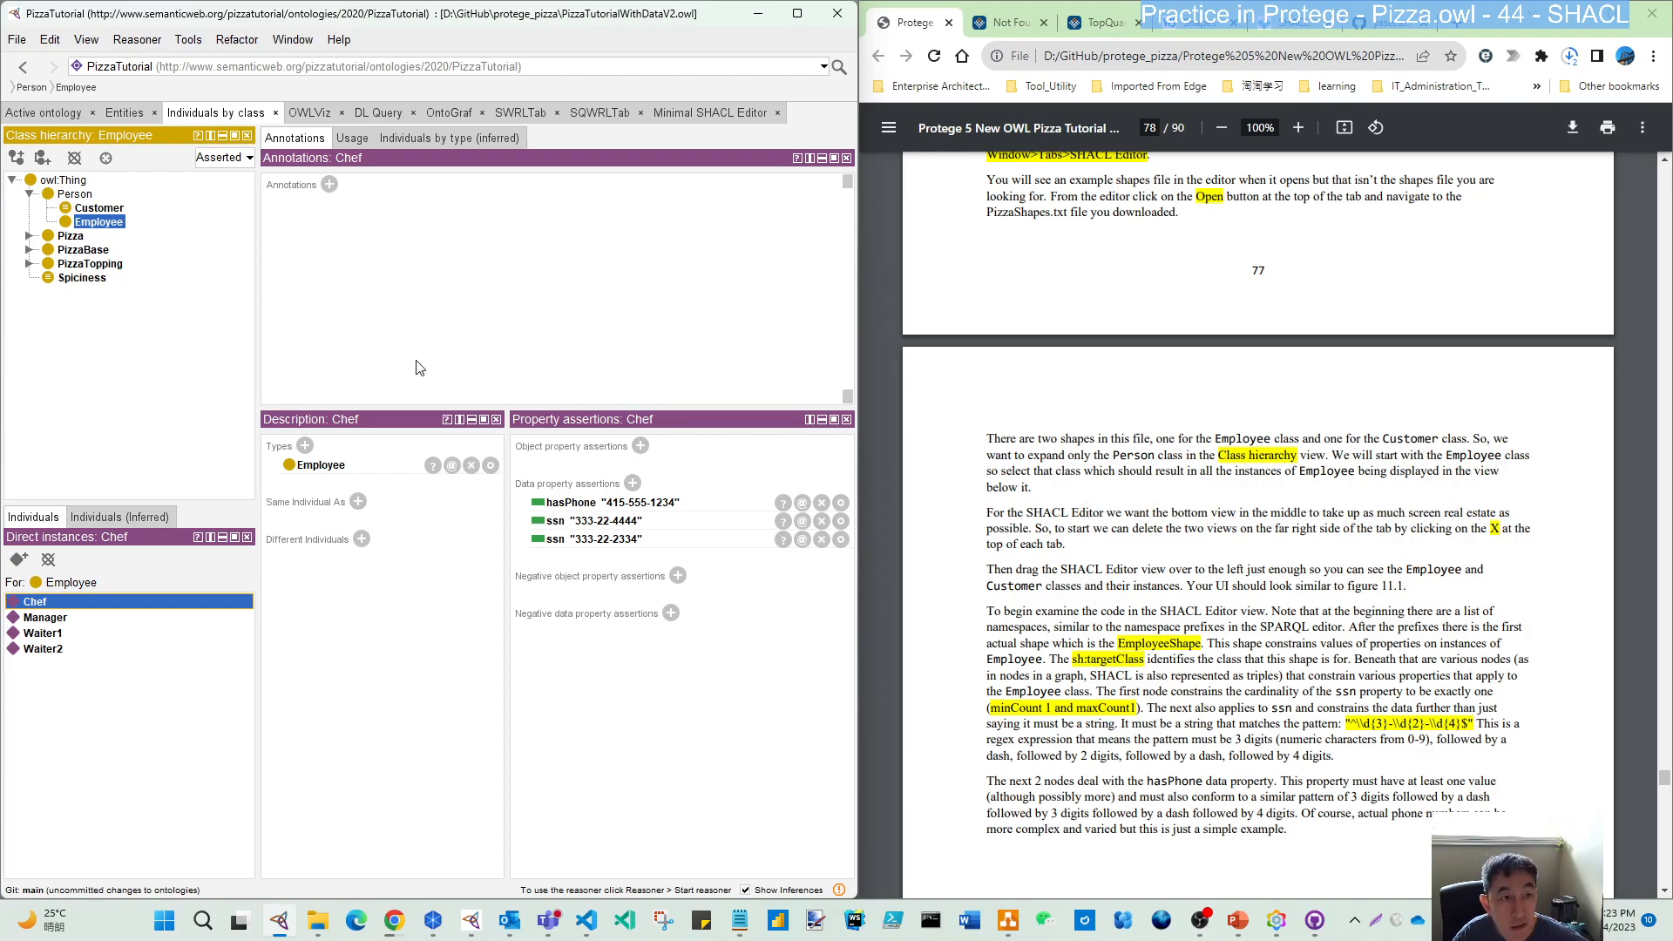
# - Try placing a SHACL constraint violations view beside the Annotations view in Individuals by class, and remove it
pyautogui.click(295, 40)
pyautogui.moveTo(319, 67)
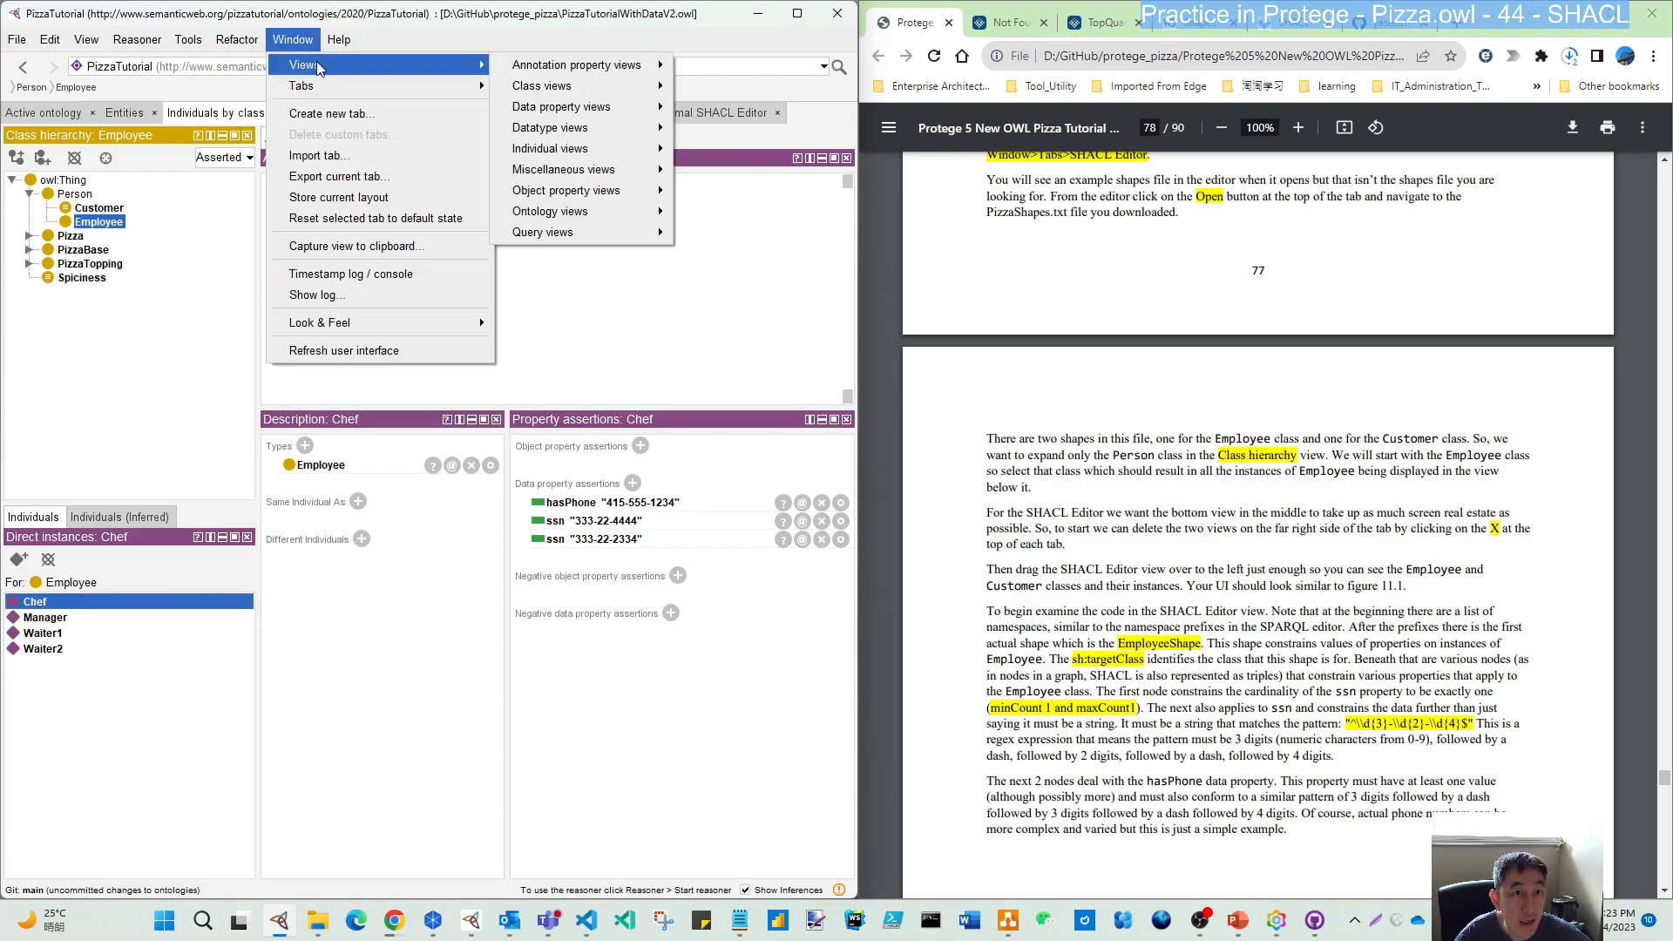
pyautogui.moveTo(605, 214)
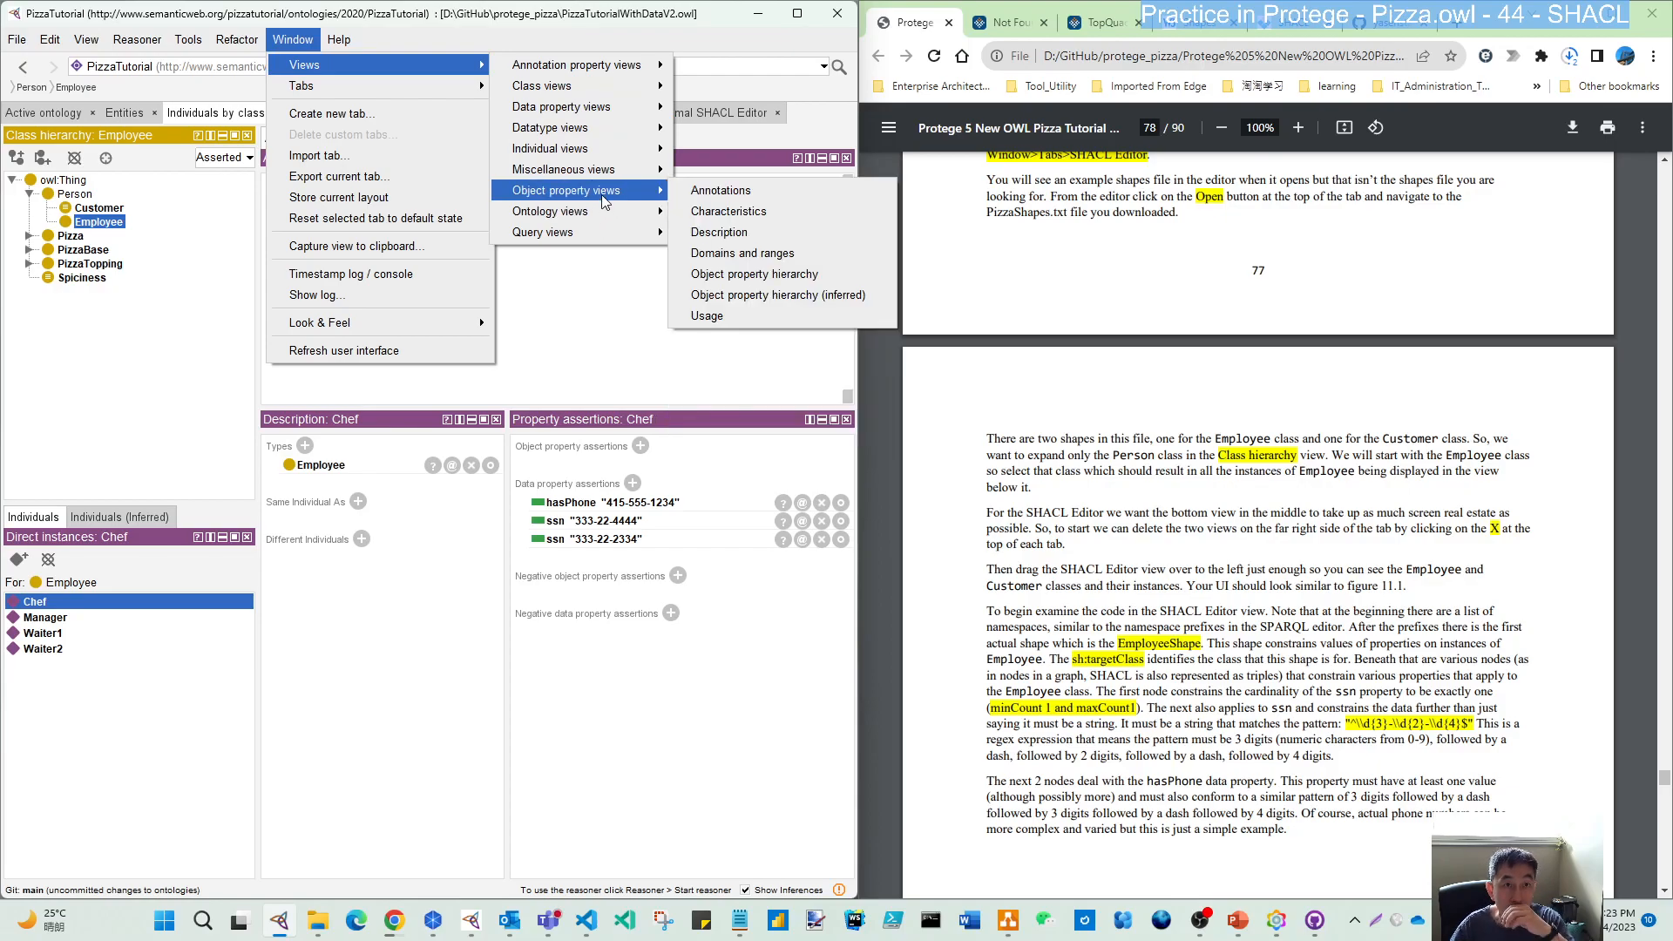
pyautogui.moveTo(615, 92)
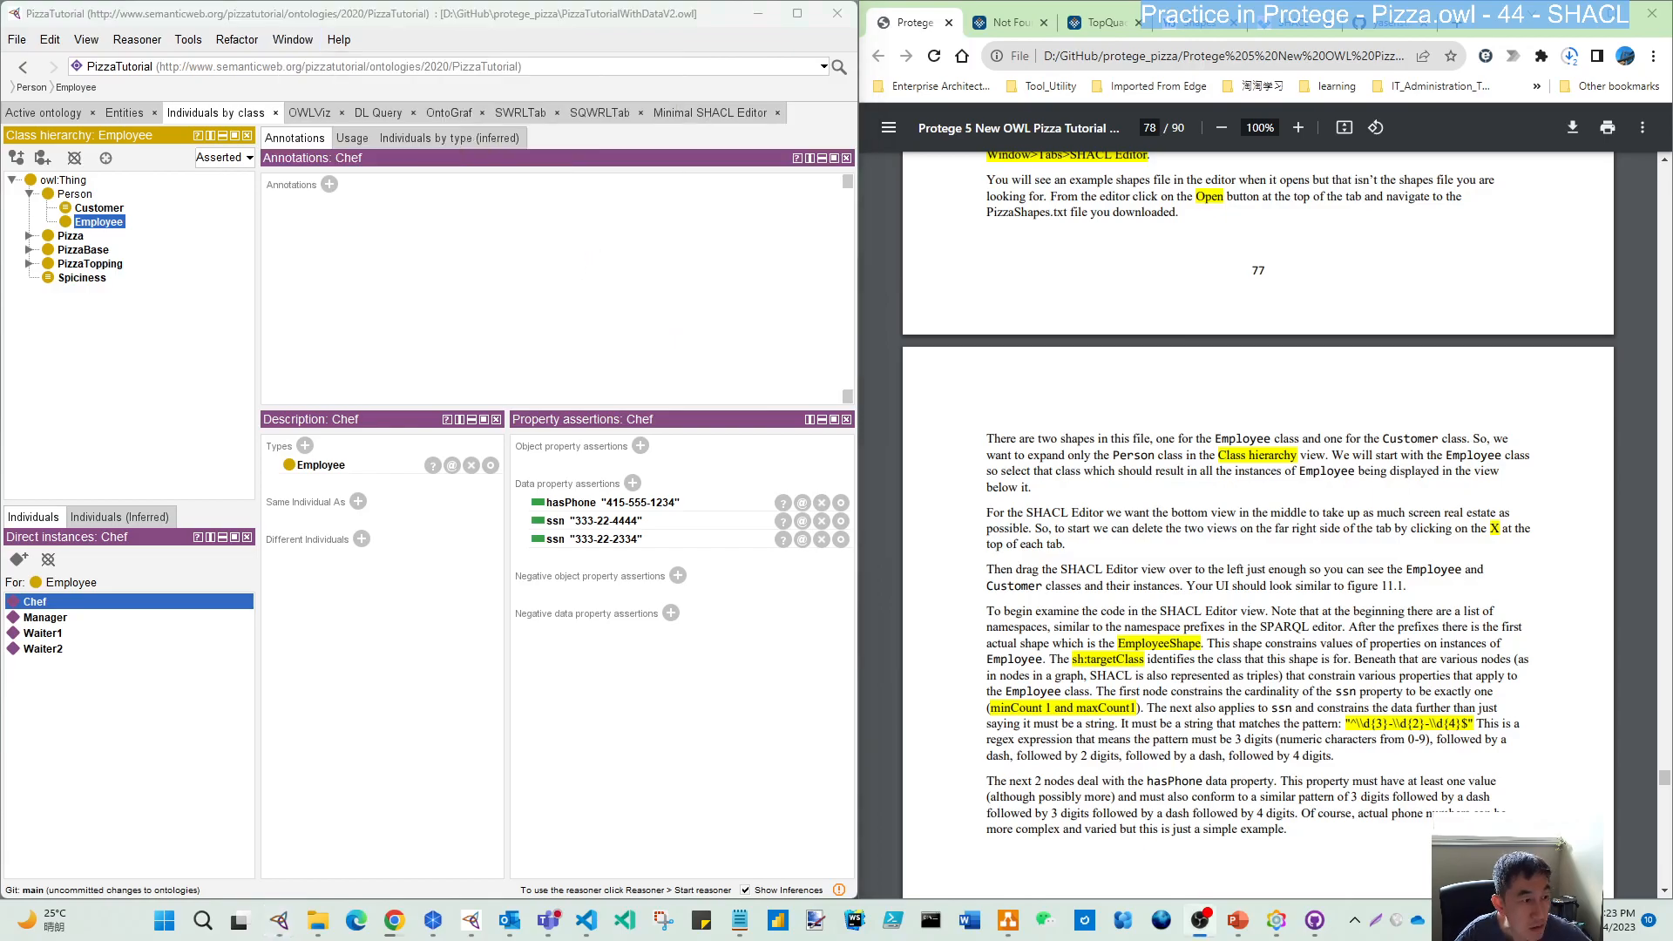
pyautogui.click(298, 40)
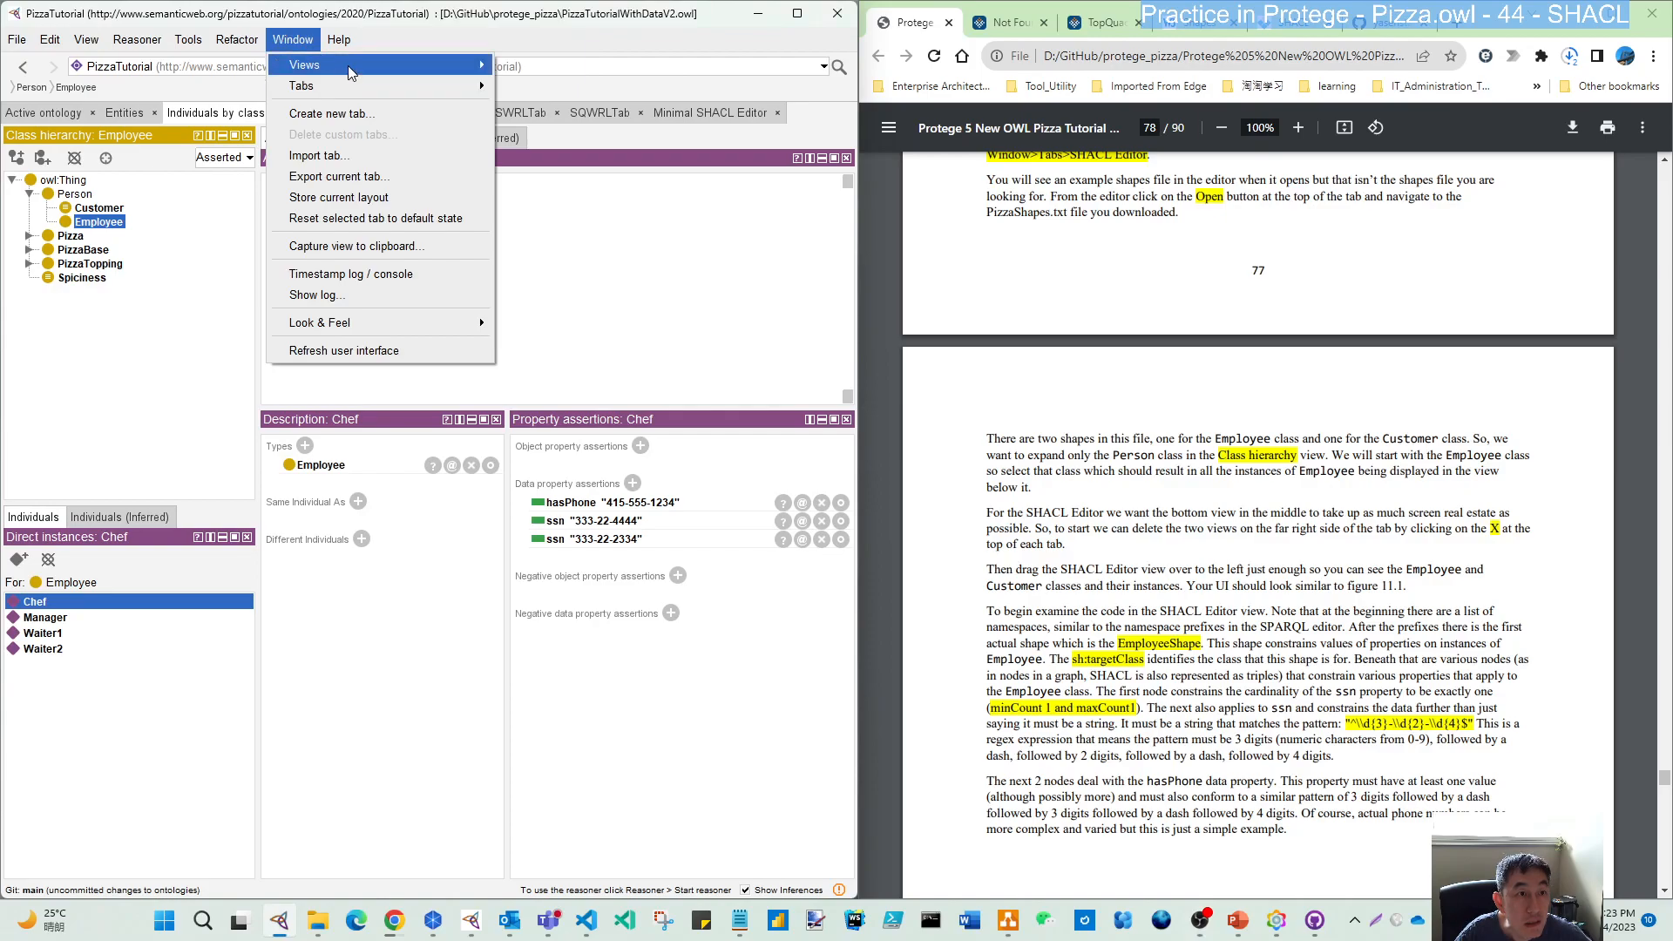
pyautogui.moveTo(561, 96)
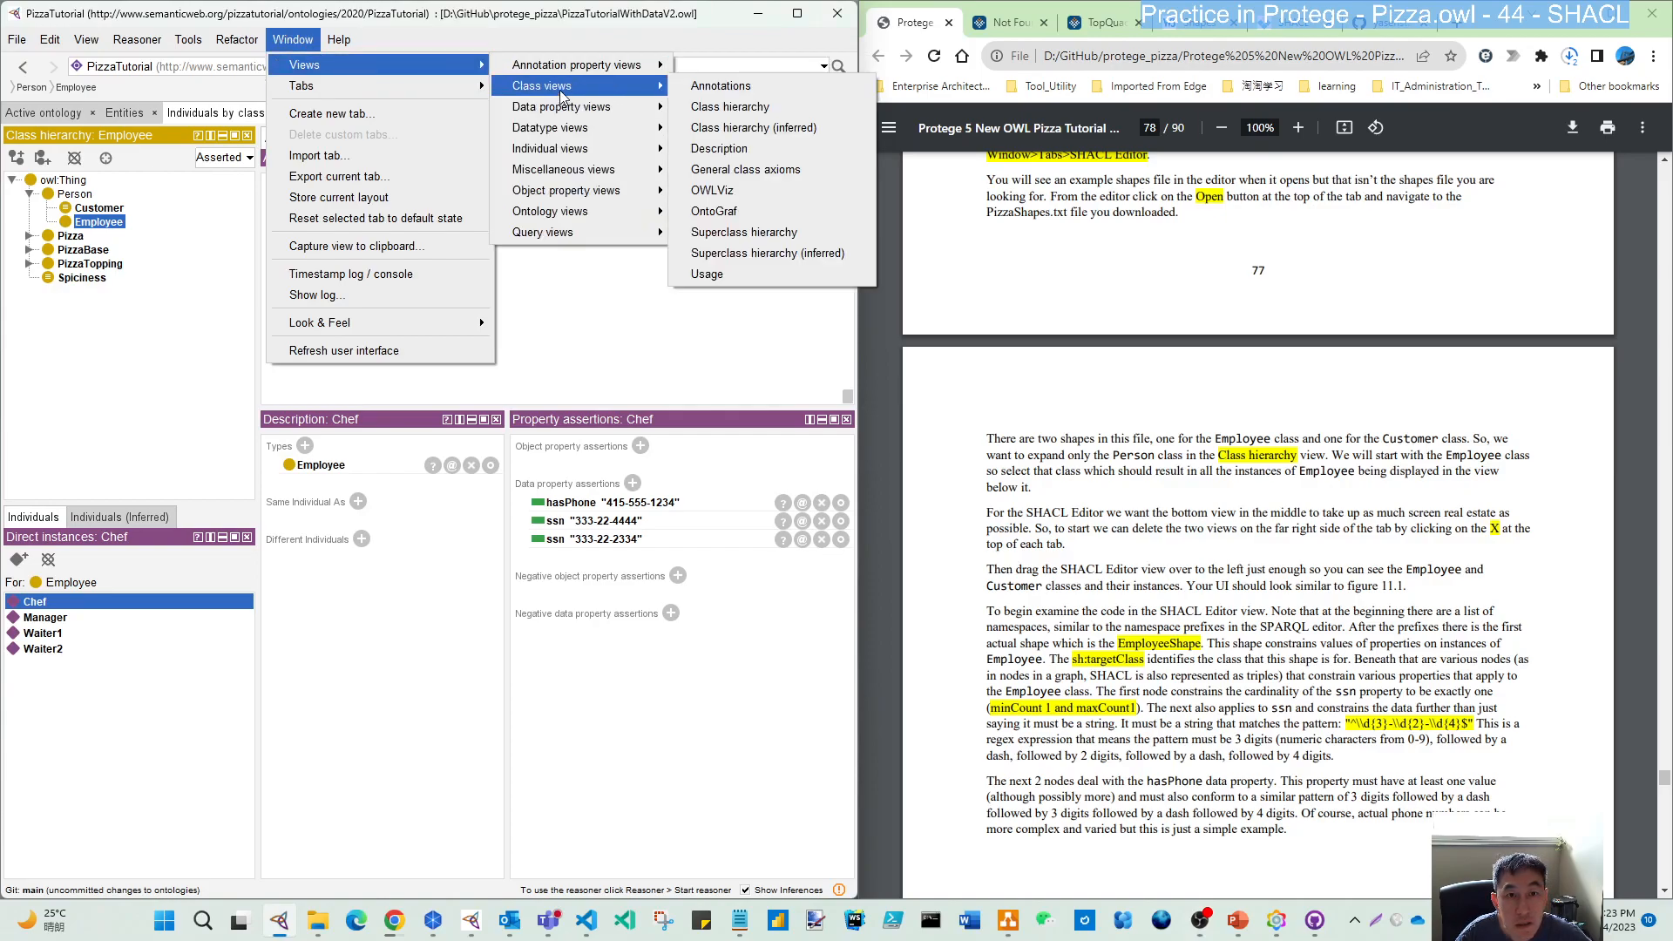
pyautogui.moveTo(571, 242)
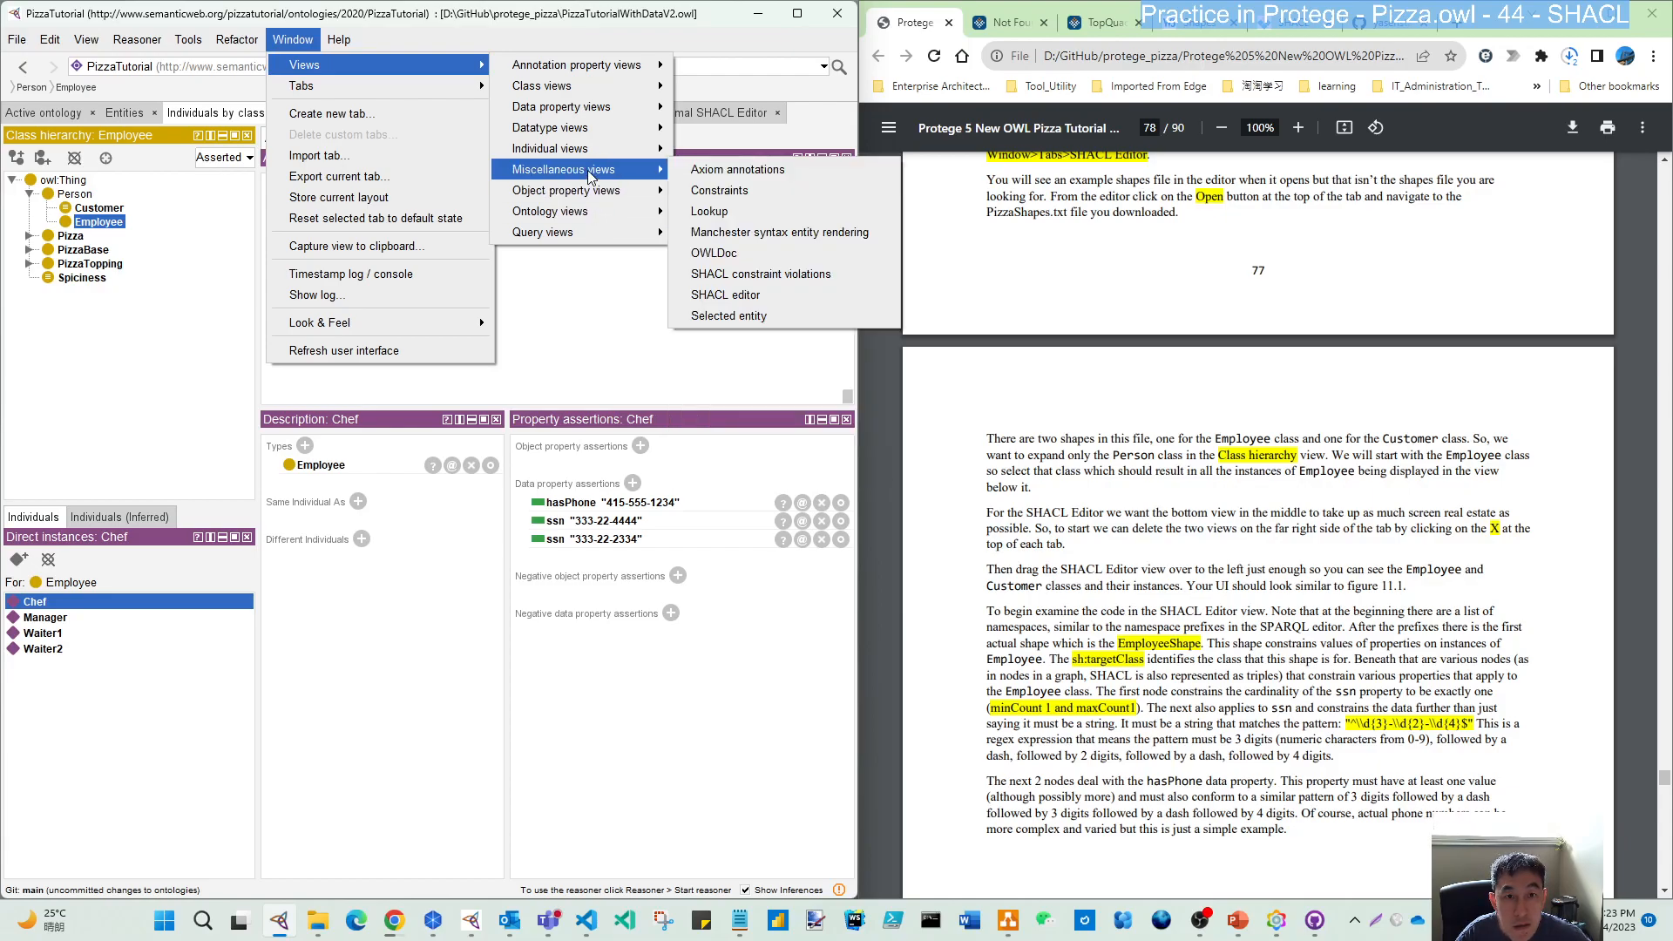
pyautogui.click(755, 276)
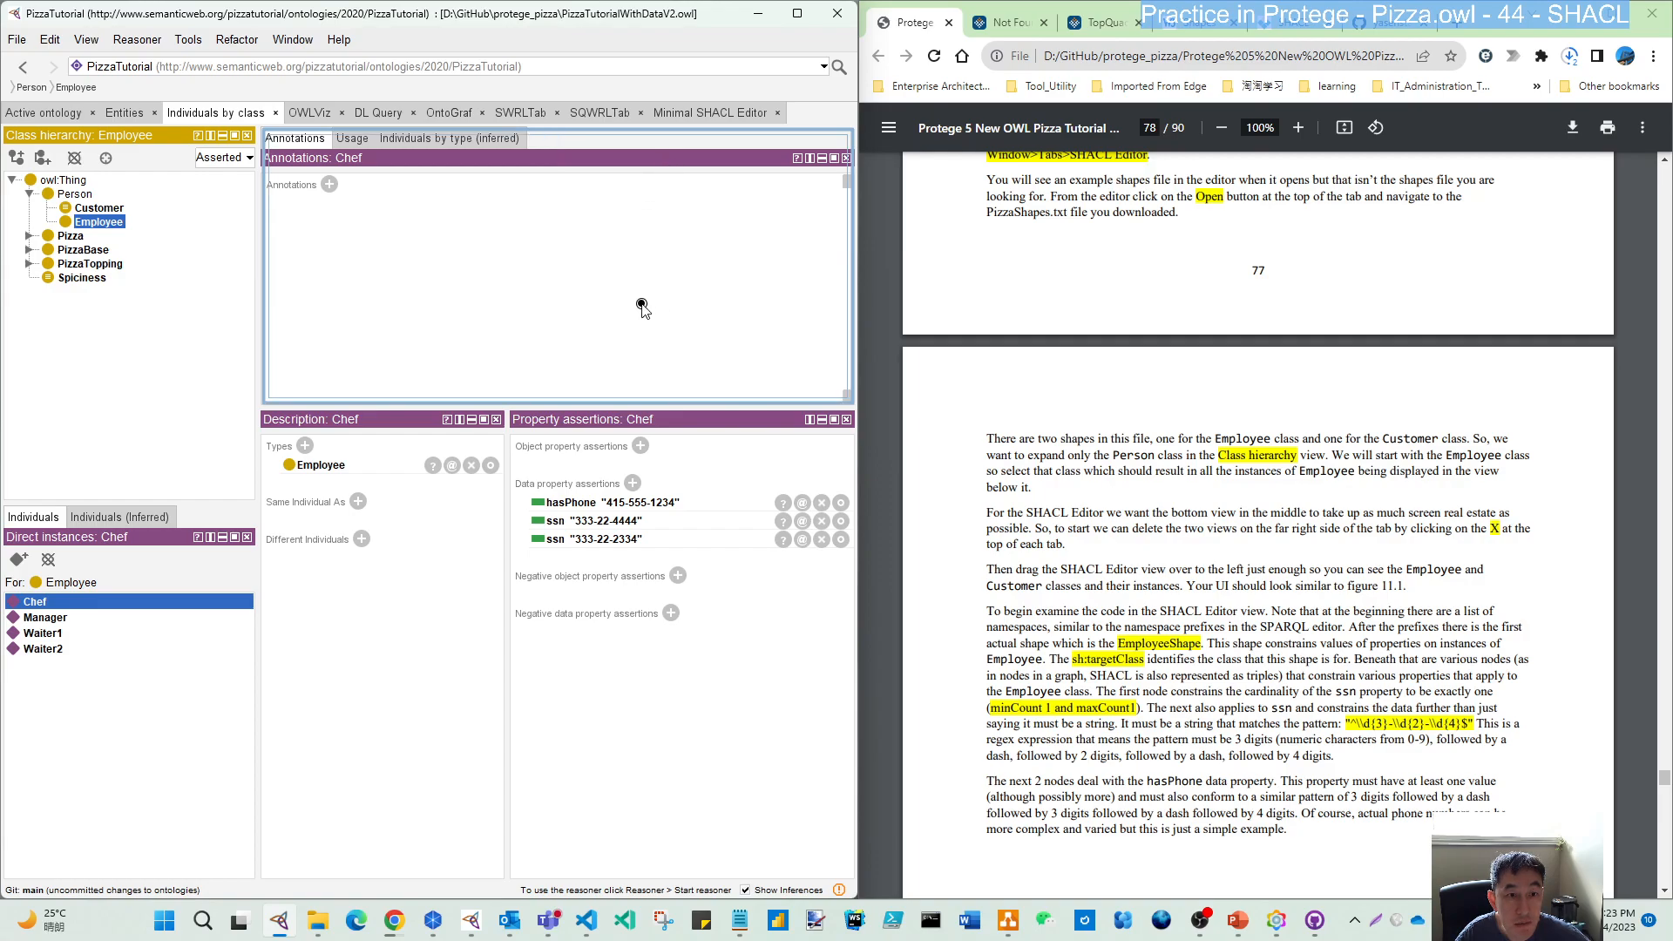
pyautogui.click(722, 321)
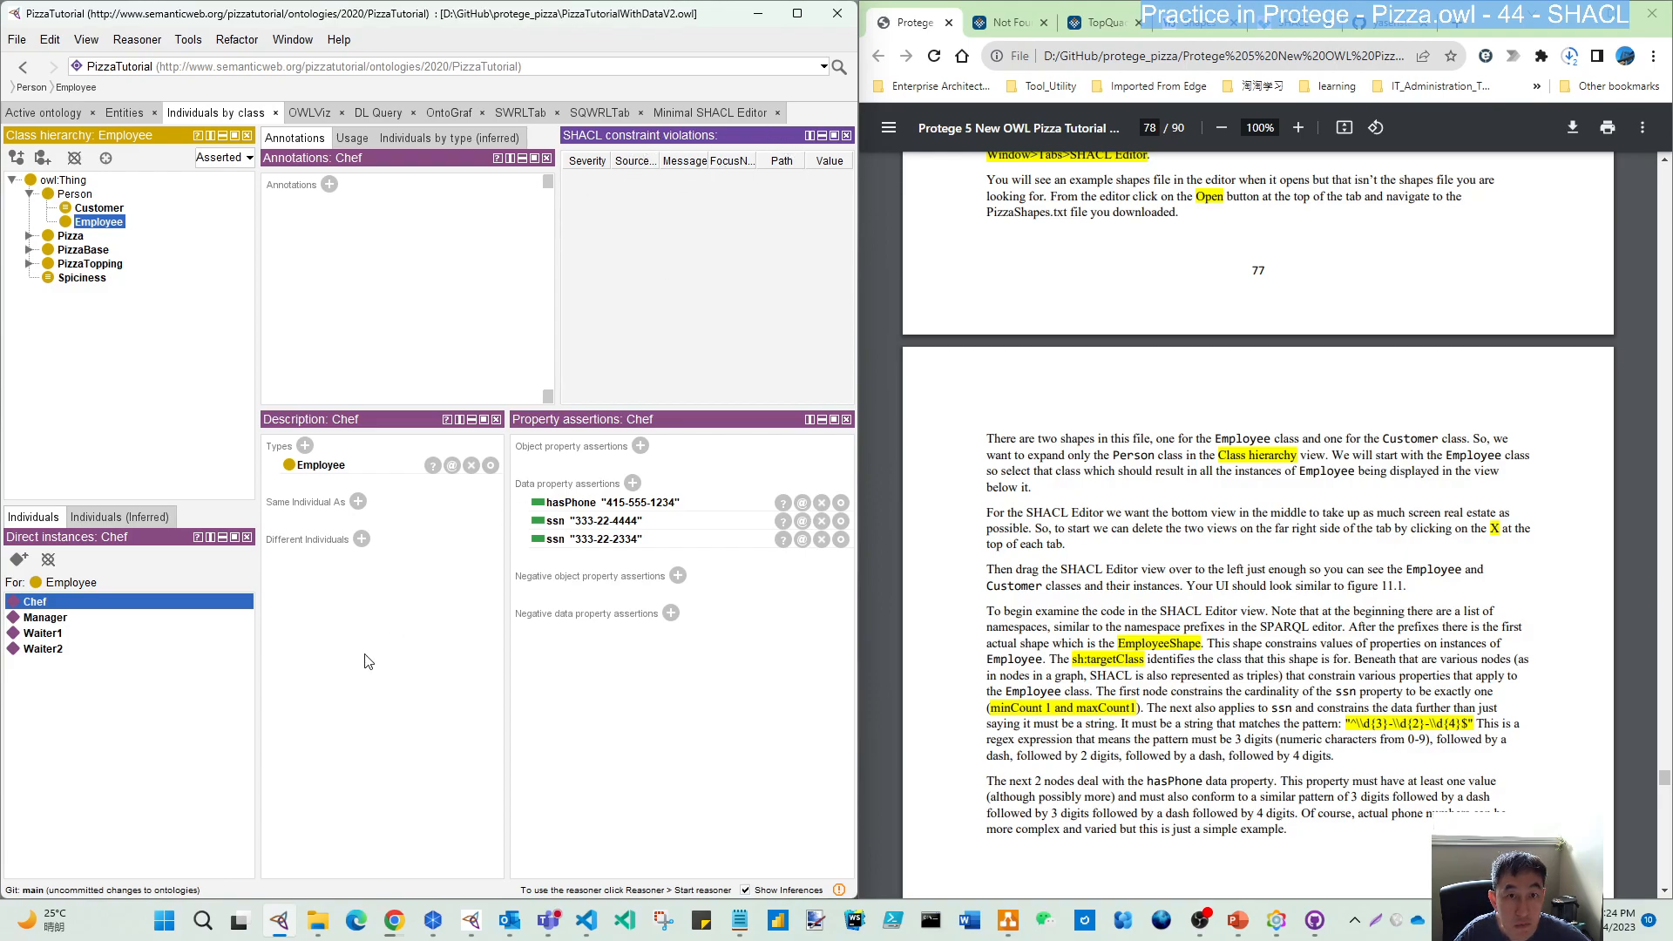
pyautogui.click(846, 135)
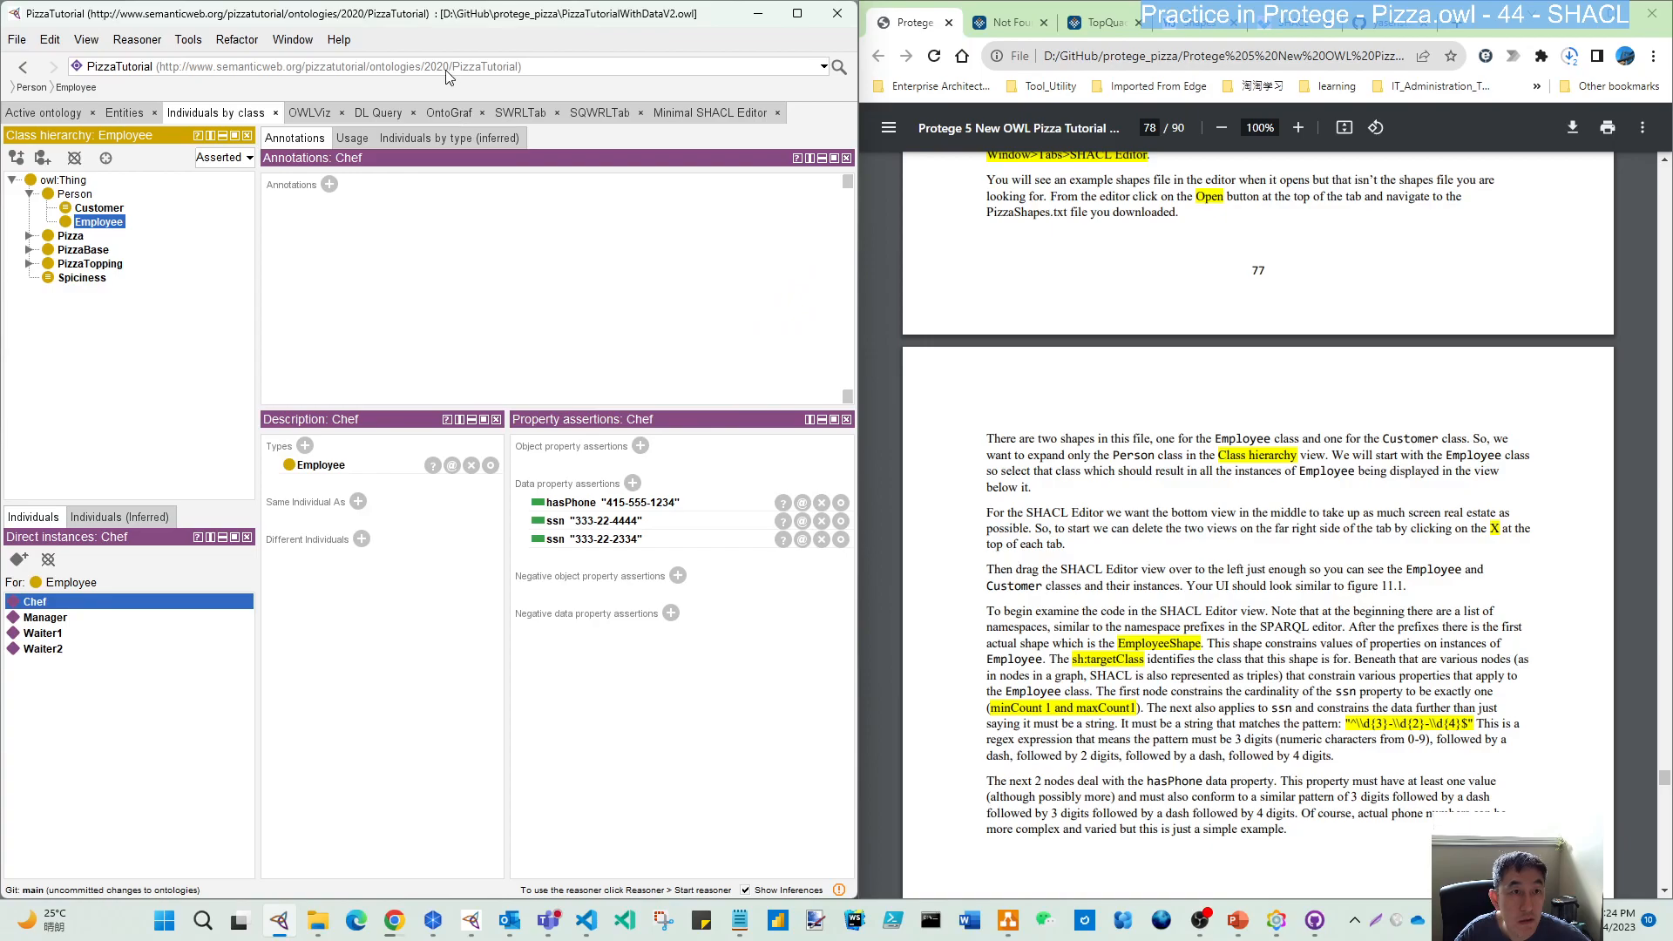
# - Add a SHACL constraint violations view below the Property assertions view in Individuals by class
pyautogui.click(292, 40)
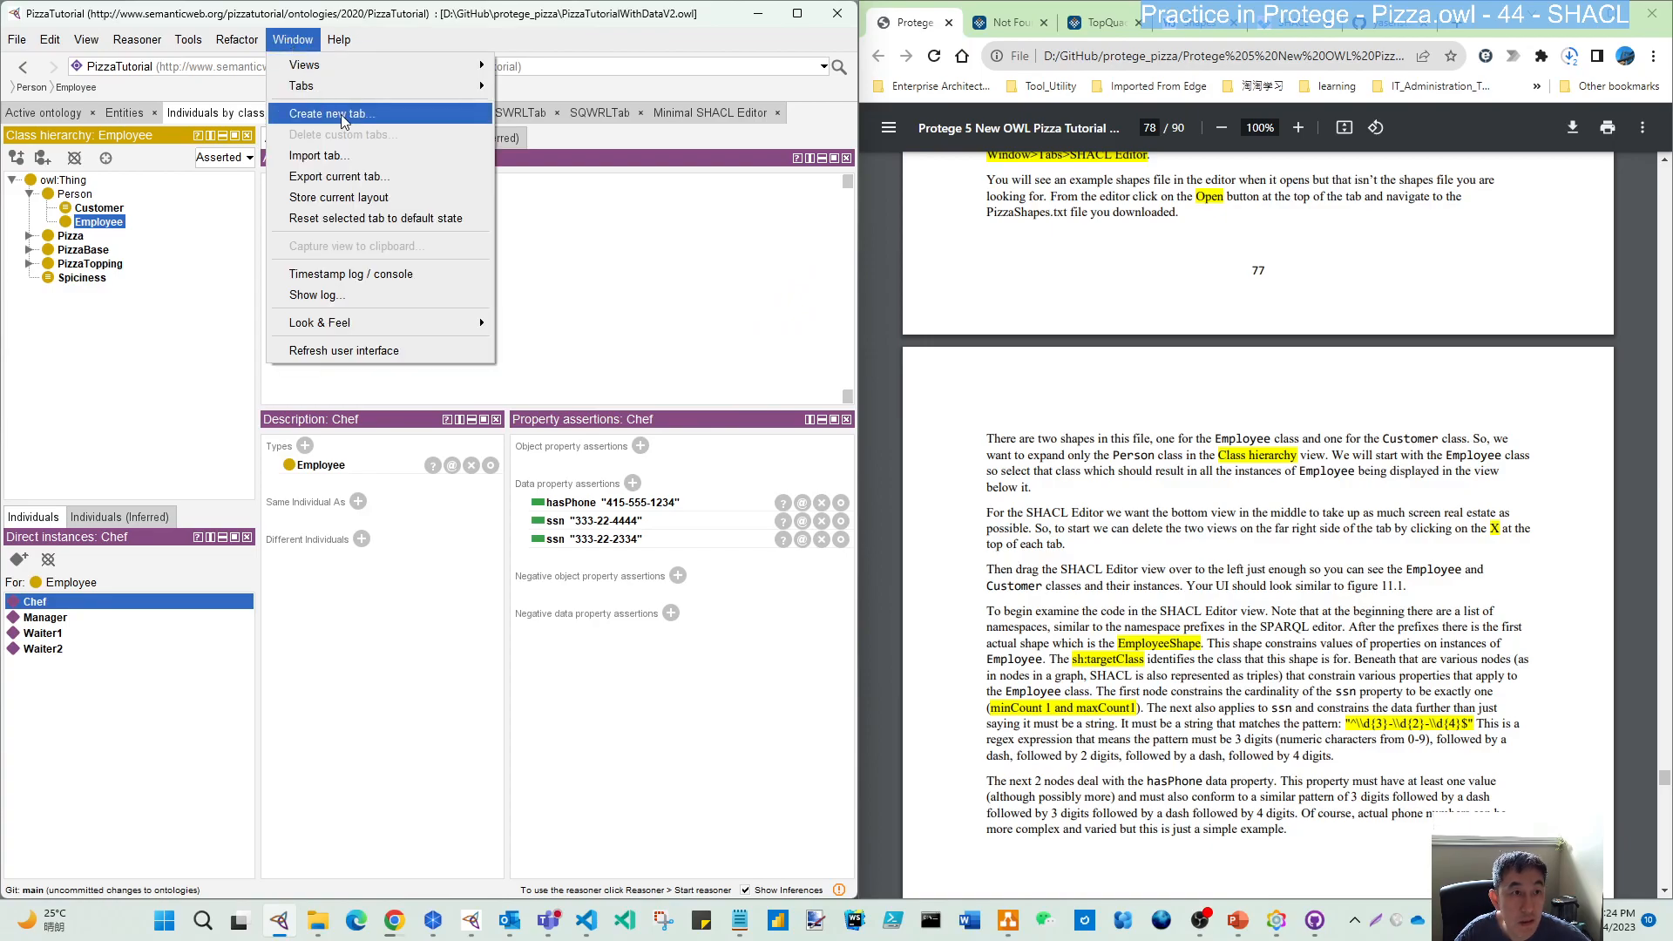
pyautogui.moveTo(397, 80)
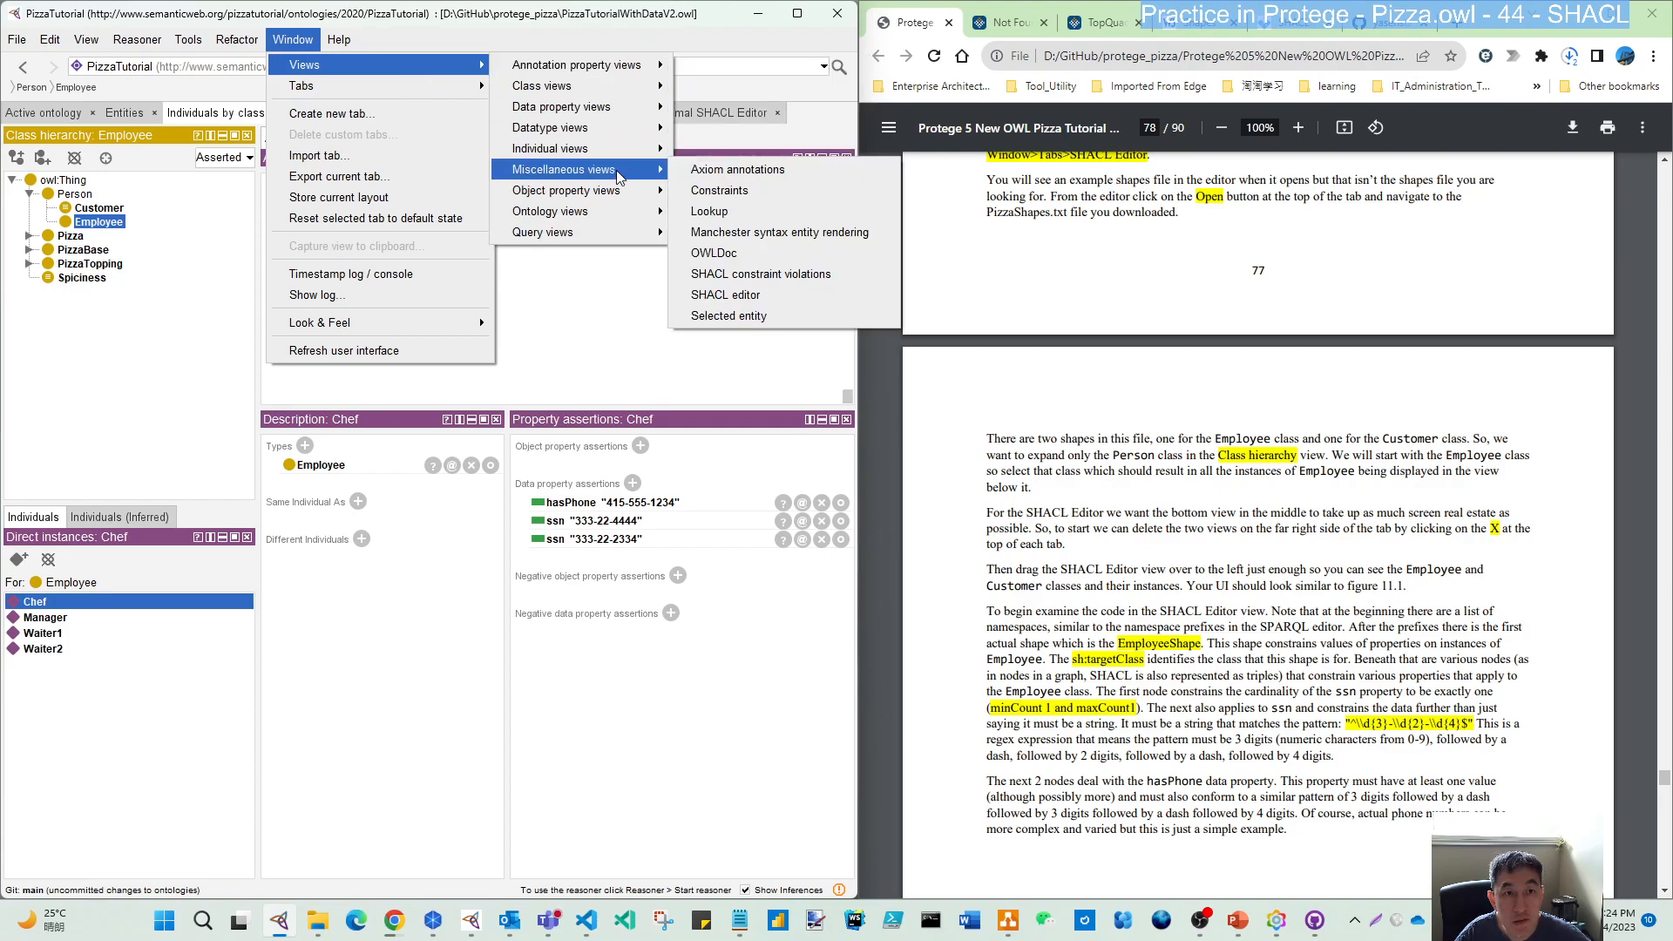
pyautogui.click(732, 296)
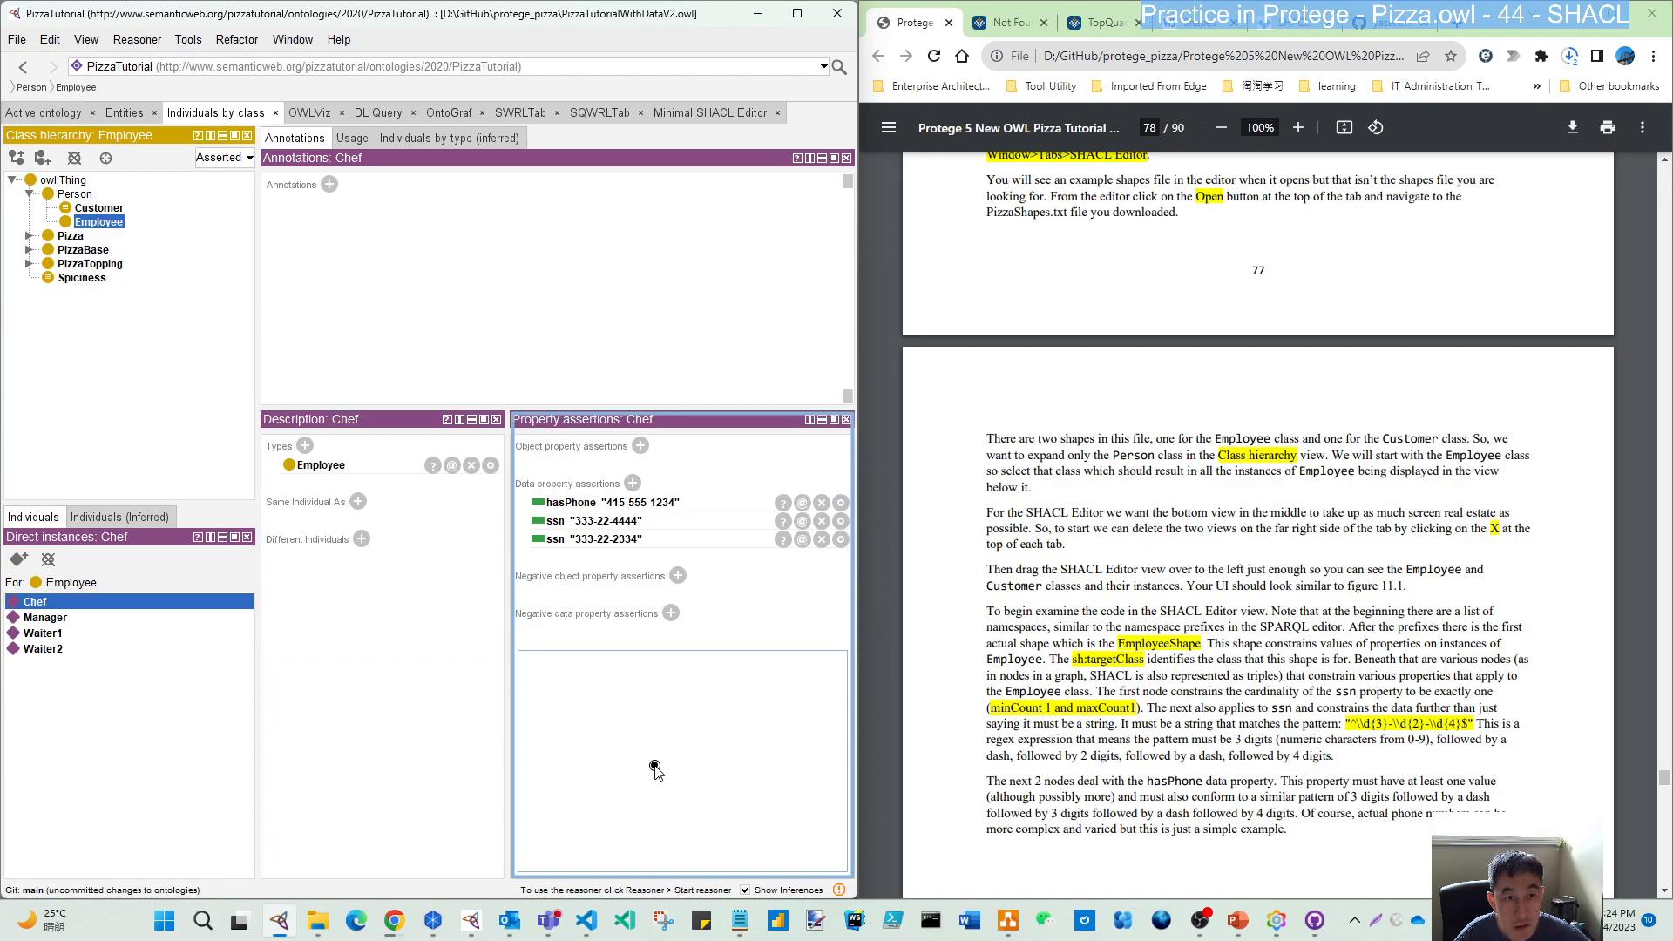
pyautogui.click(655, 769)
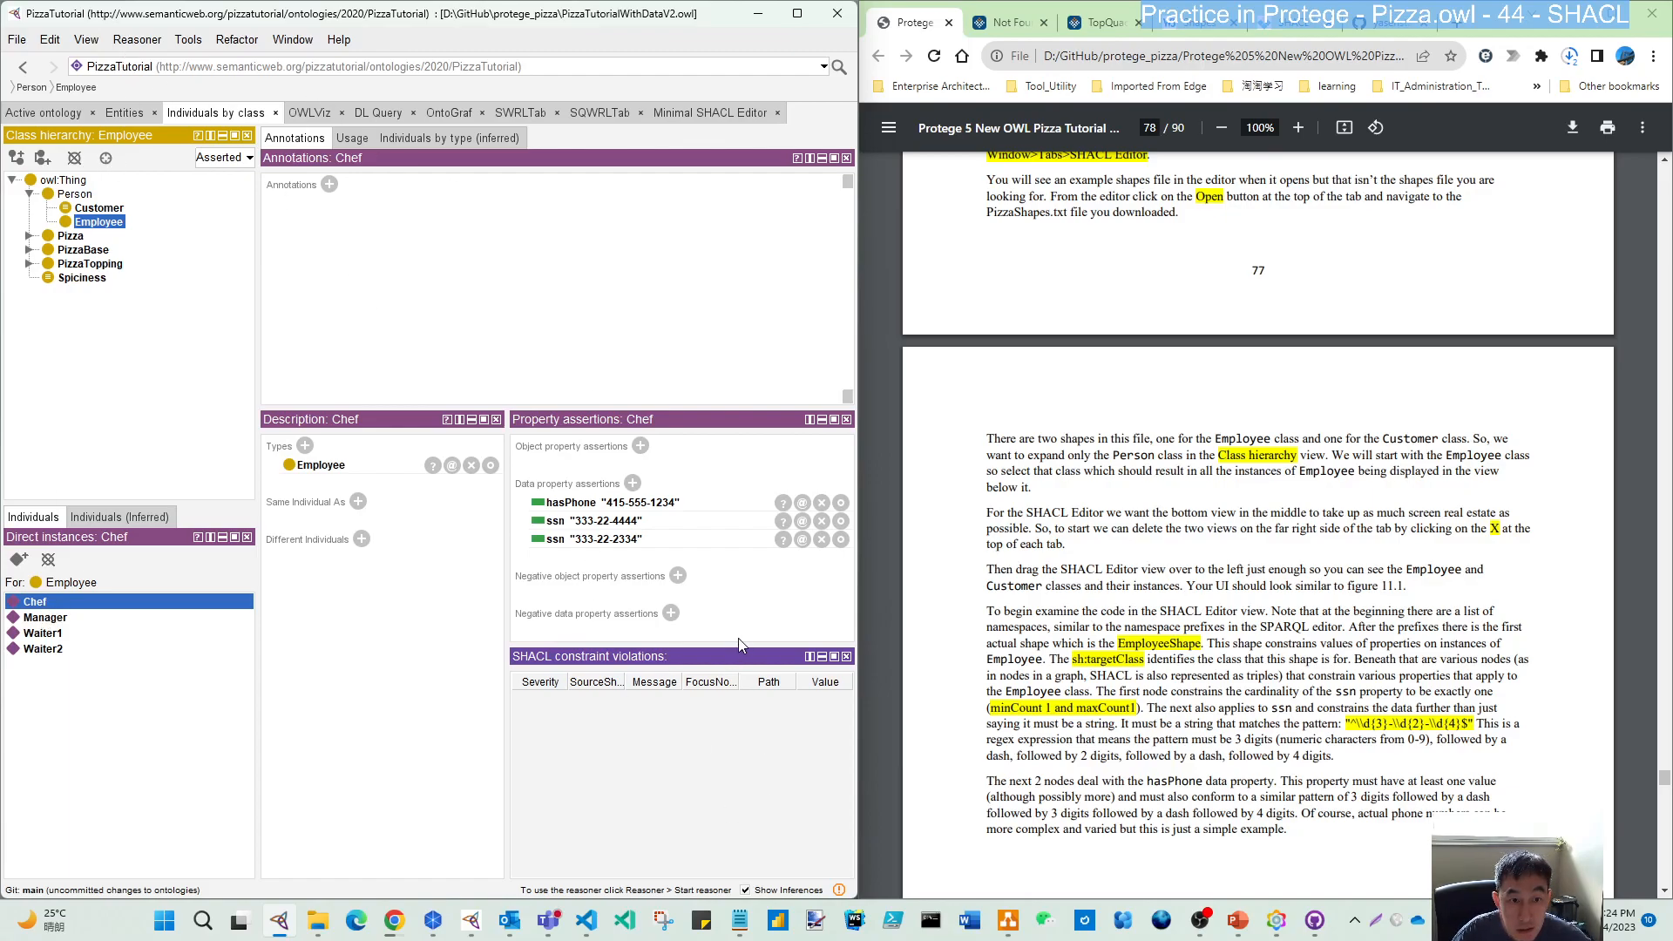
# - Add a SHACL editor view below the Description view, beside the constraint violations view
pyautogui.click(302, 46)
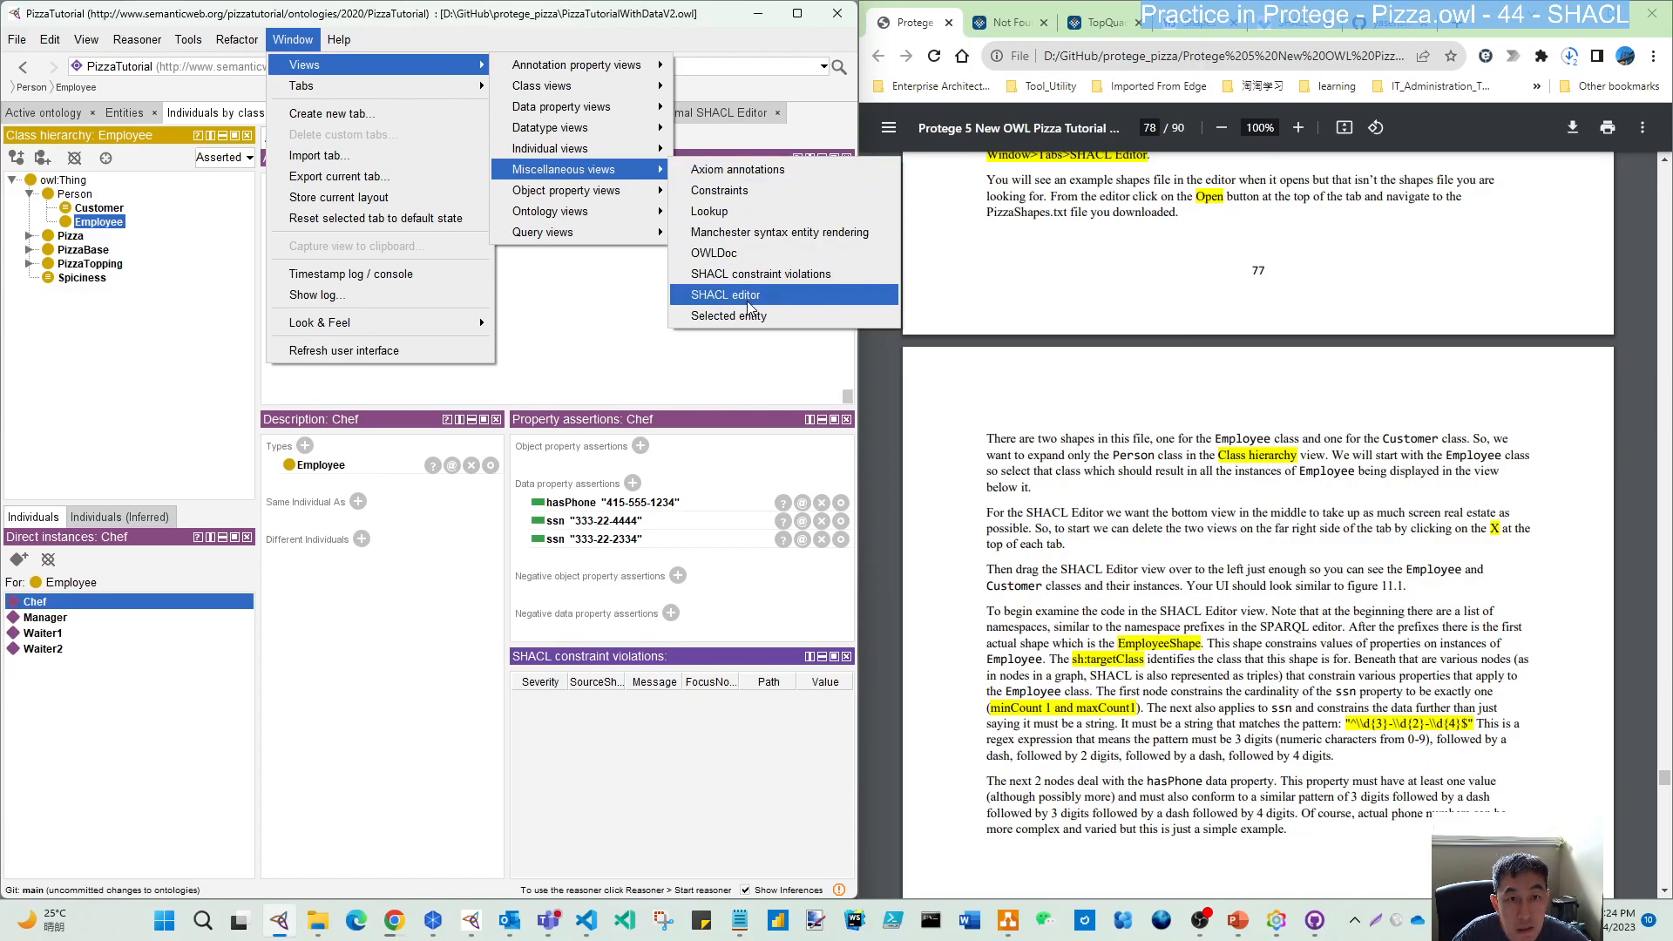
pyautogui.click(747, 300)
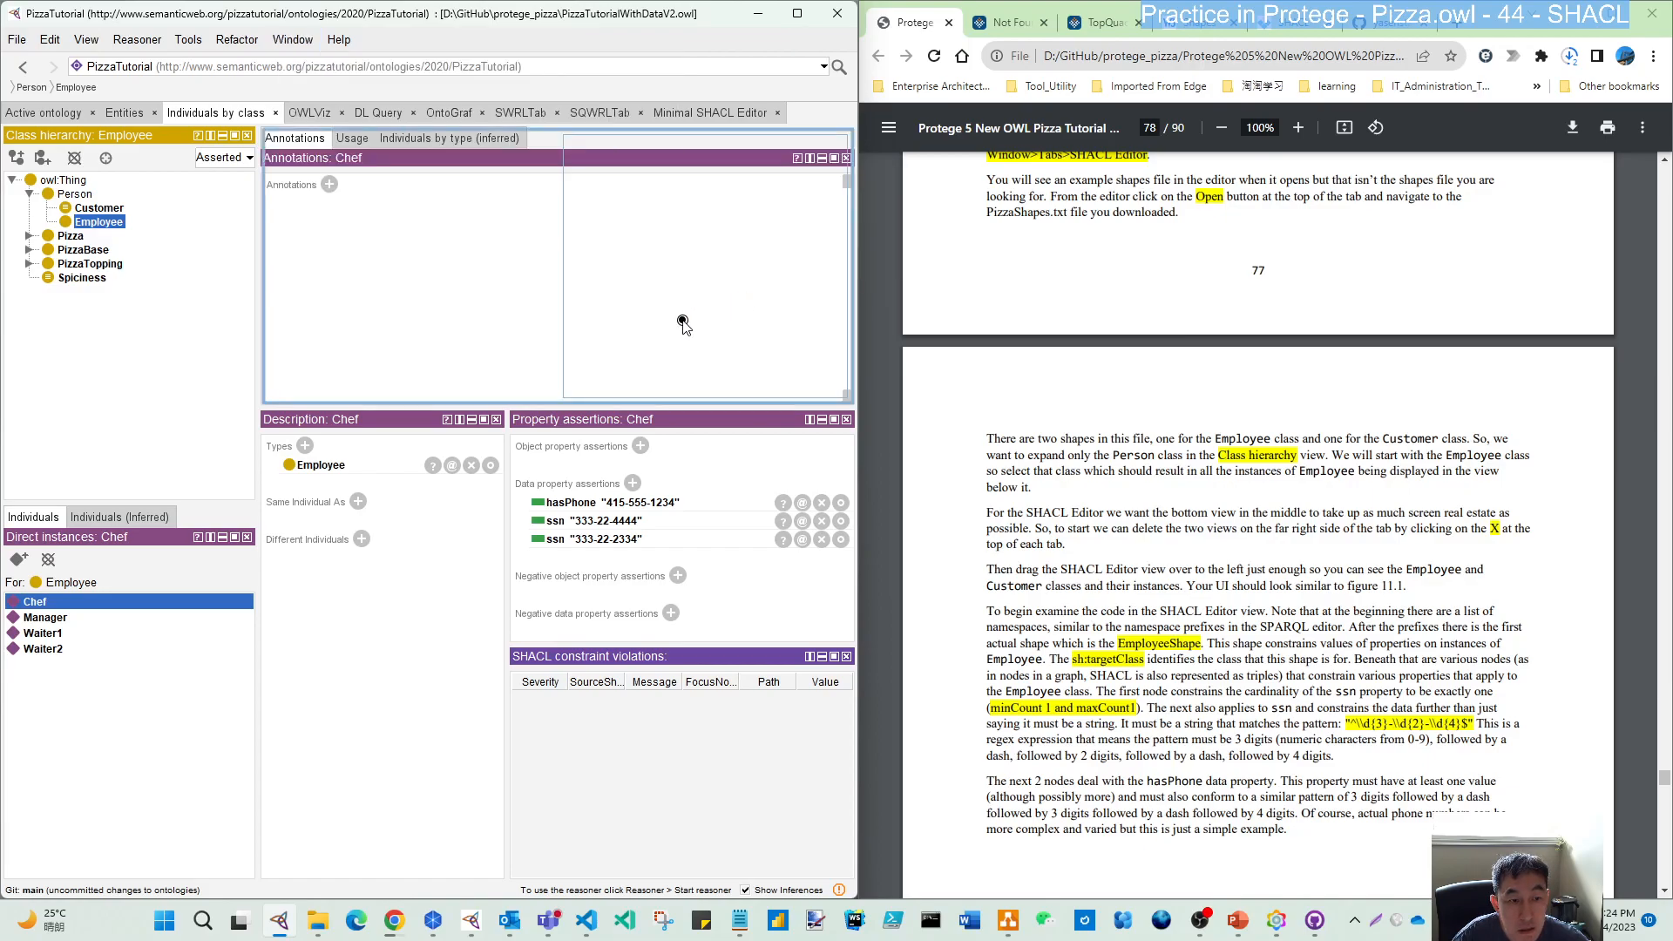
pyautogui.click(400, 784)
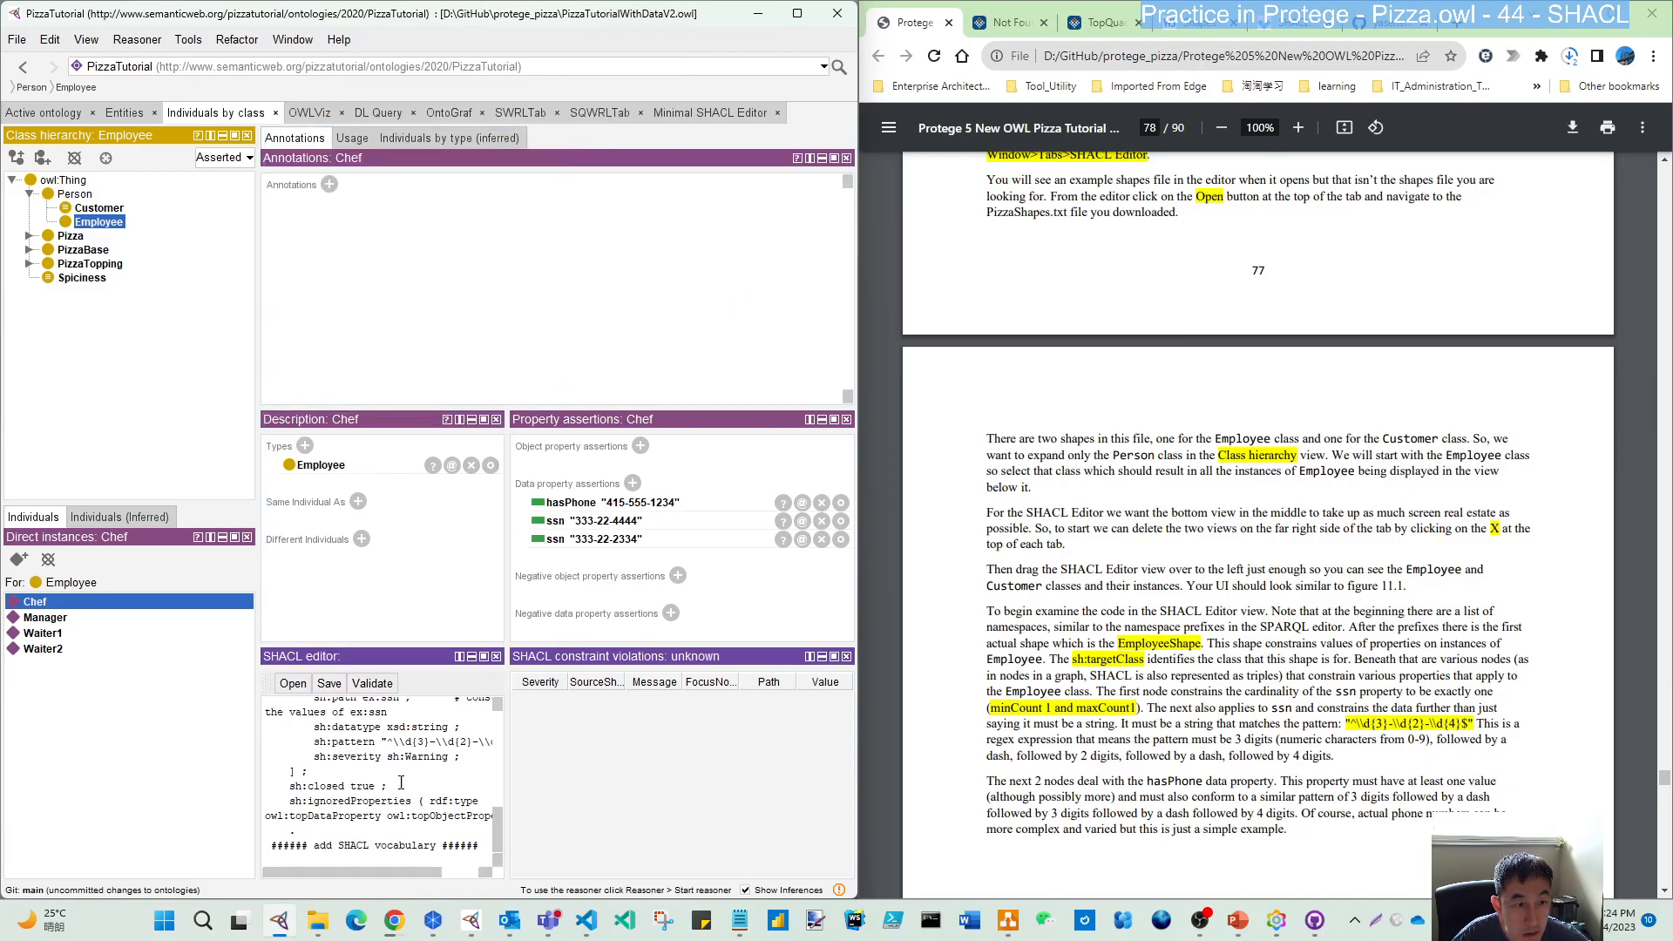
# - Validate the ontology from the added SHACL editor view without inferred facts, and select the Manager individual to check its violations
pyautogui.click(386, 688)
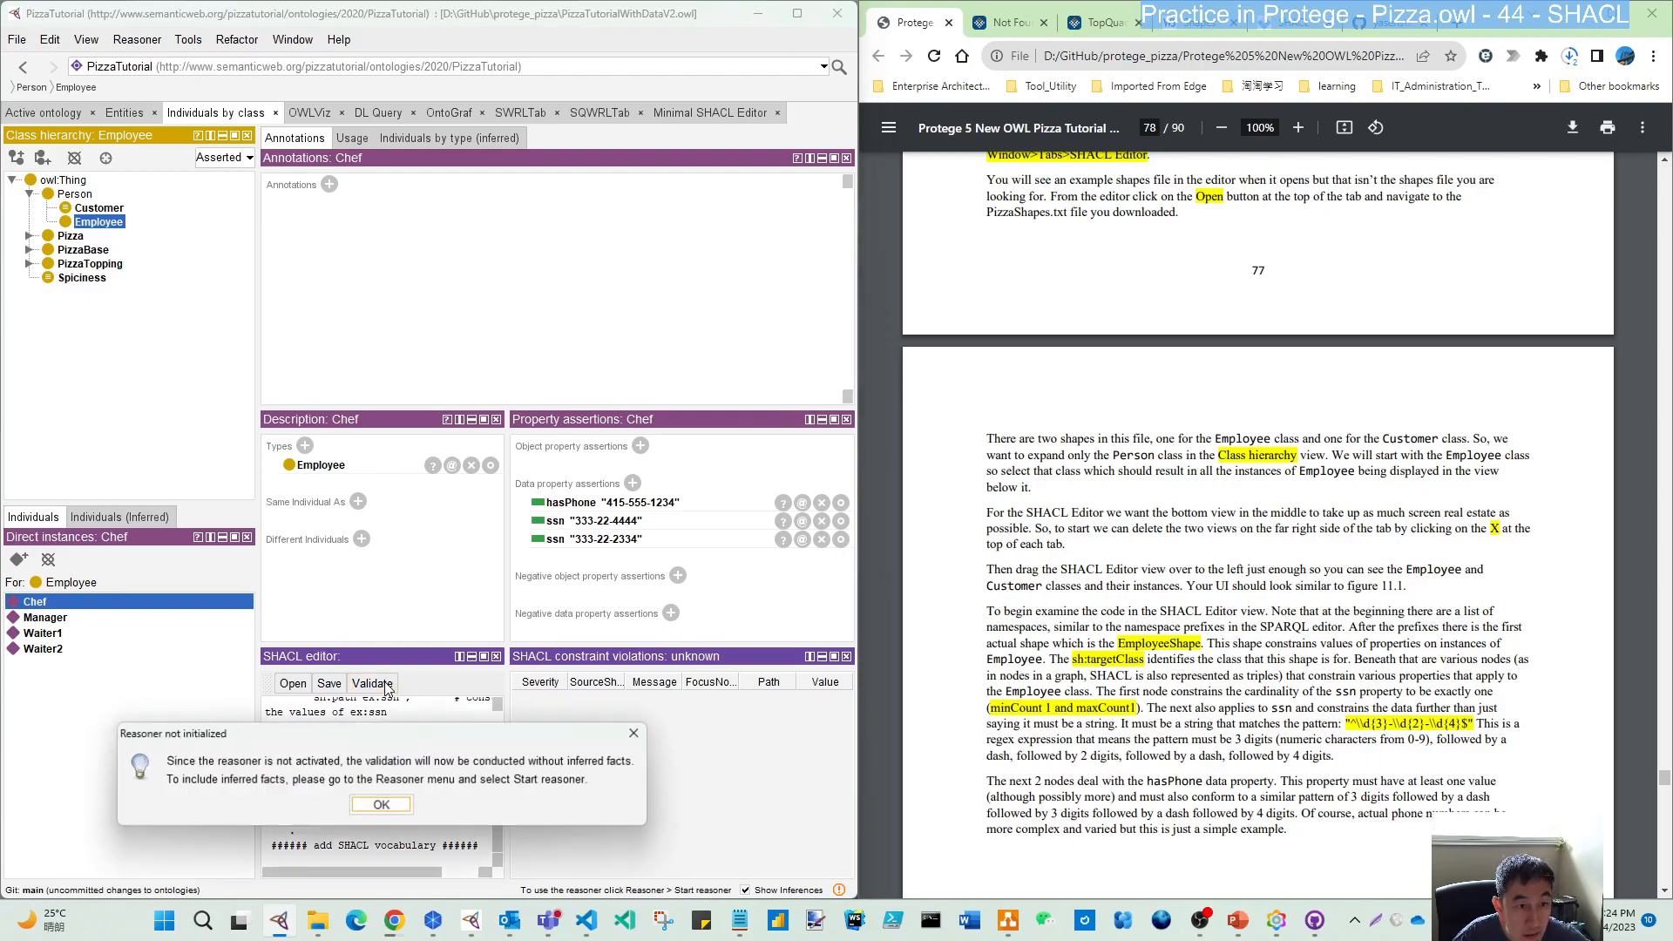
pyautogui.click(404, 804)
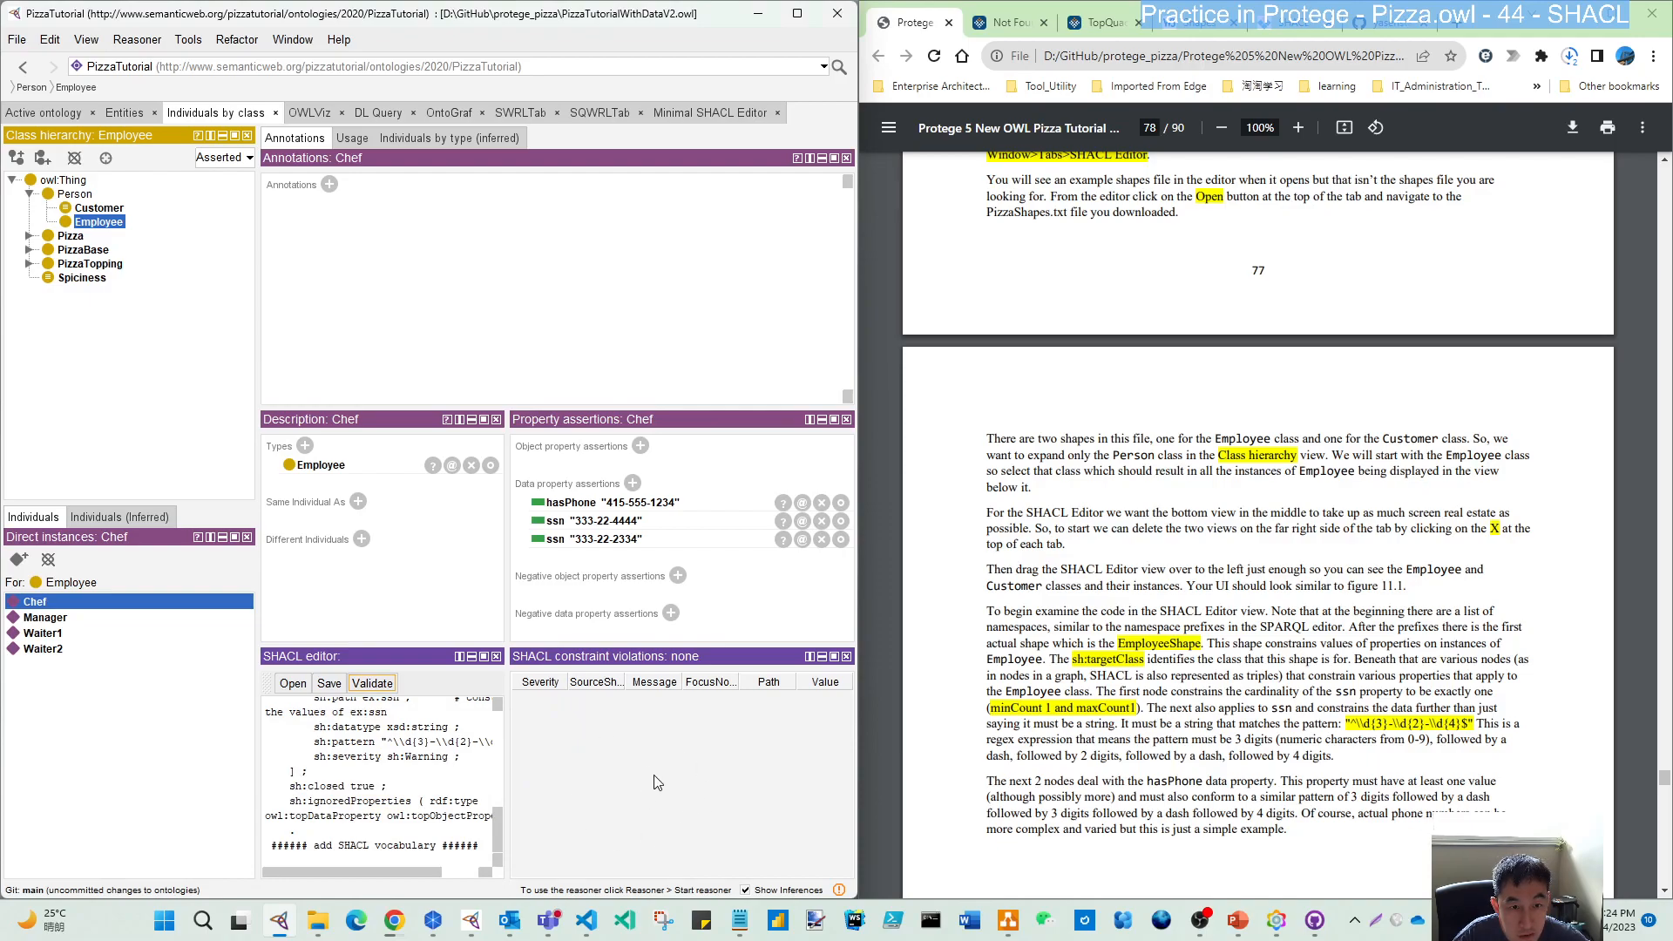
pyautogui.click(54, 618)
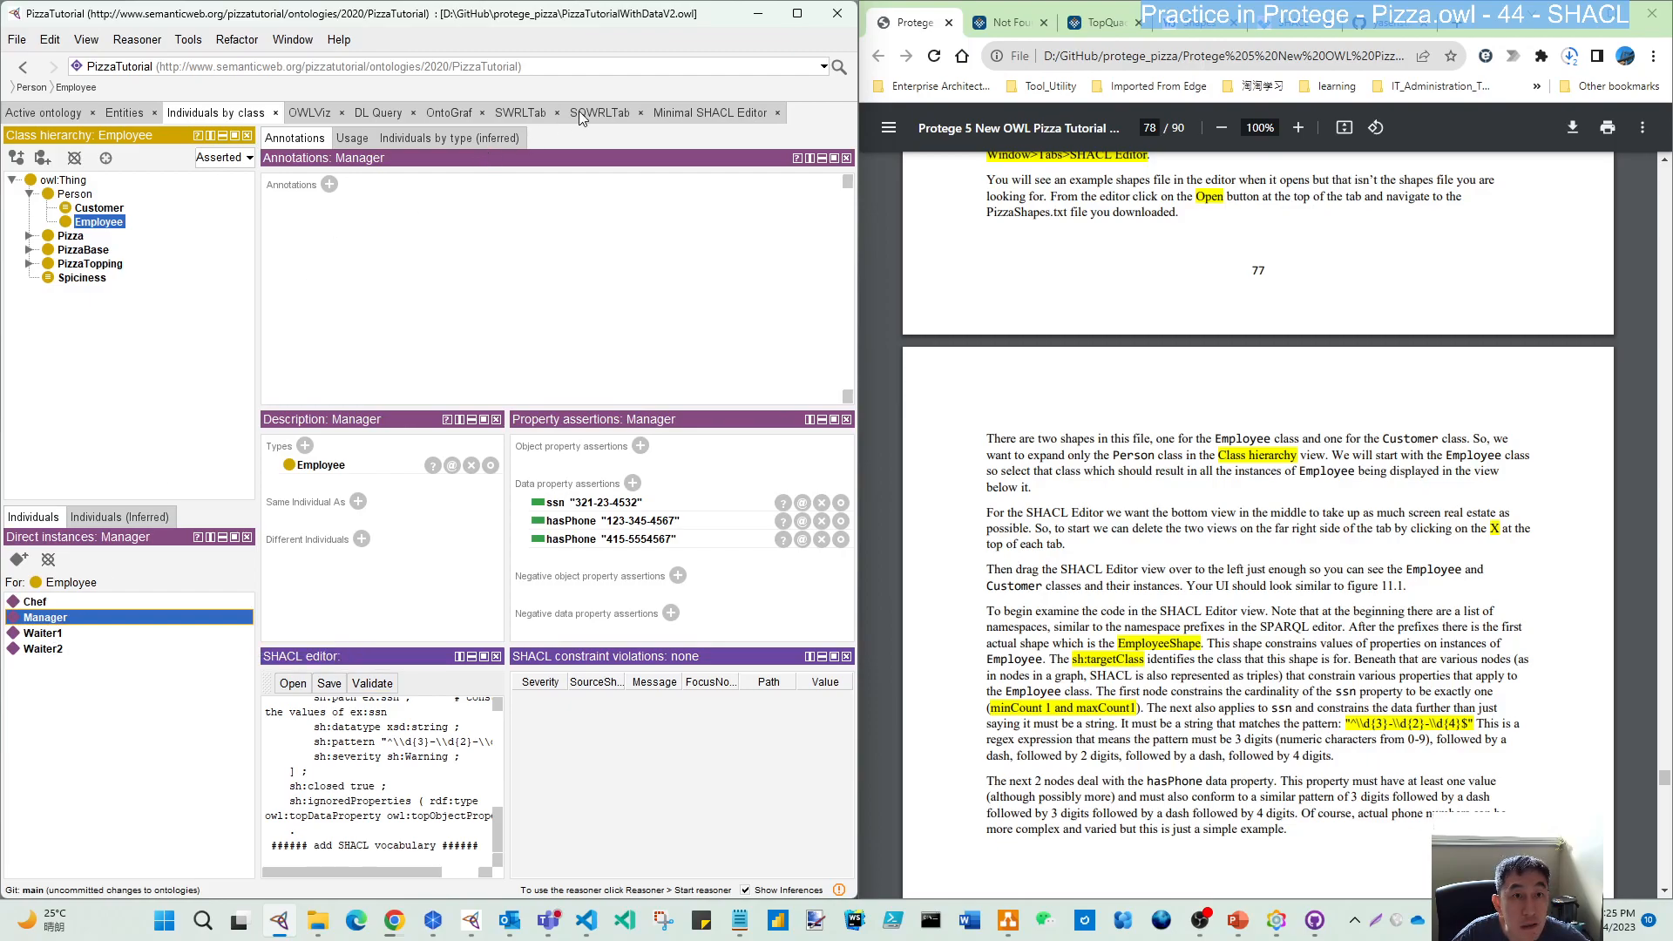
# - Start the Pellet reasoner and validate the ontology against the pizza shapes in the Minimal SHACL Editor
pyautogui.click(703, 113)
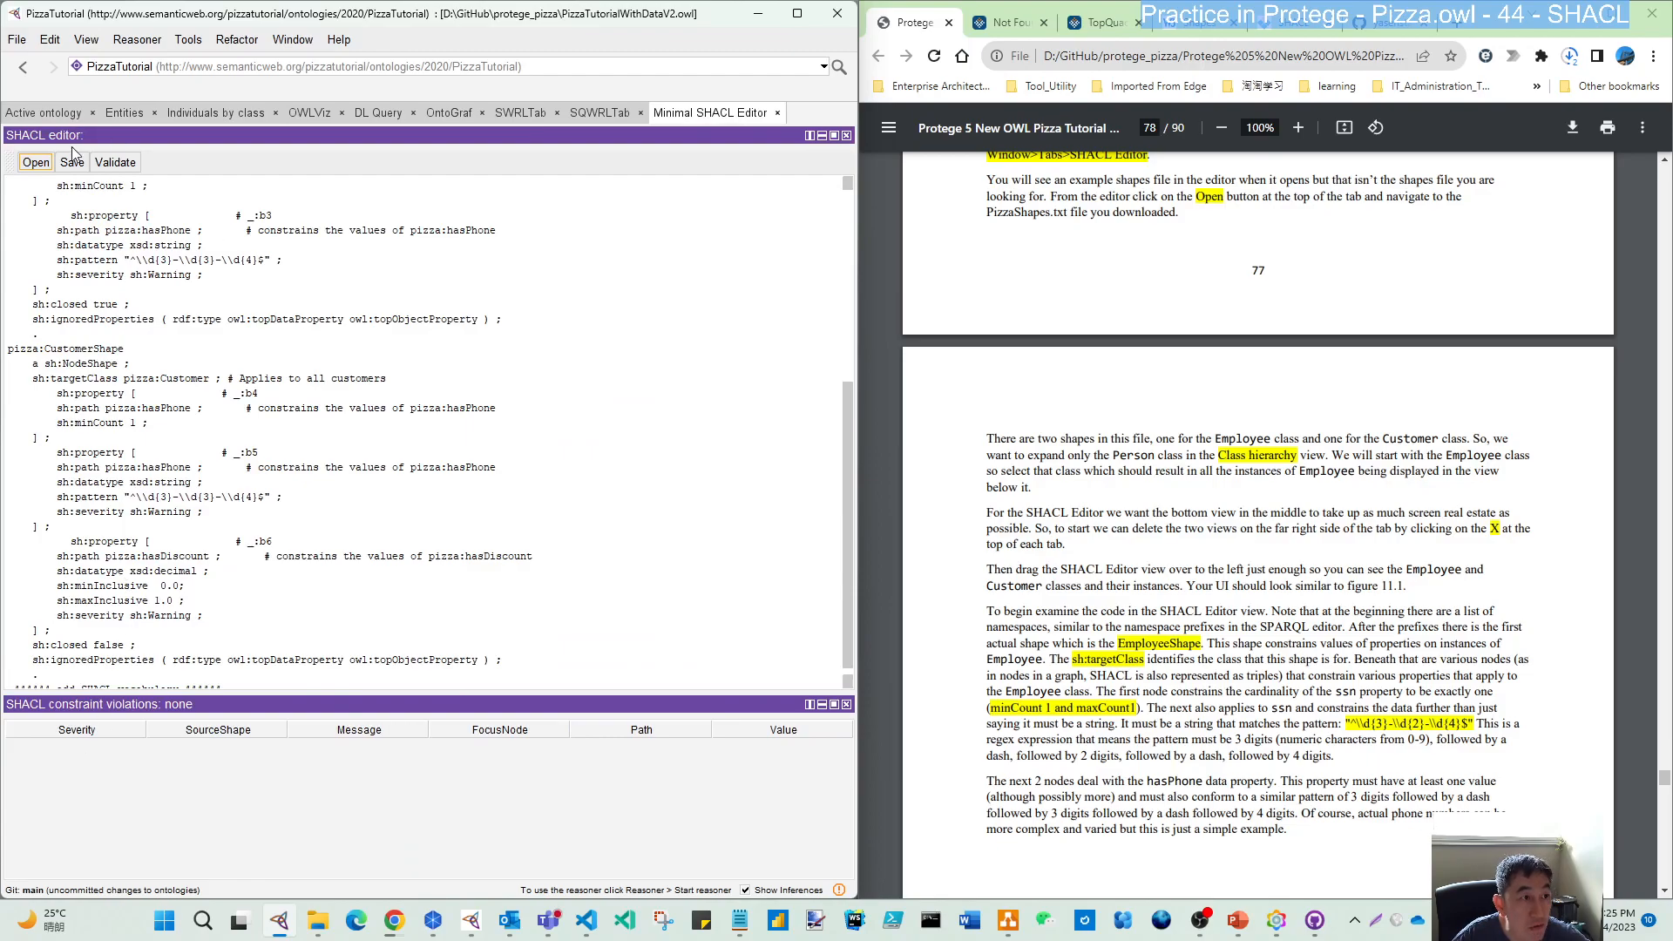
pyautogui.click(137, 40)
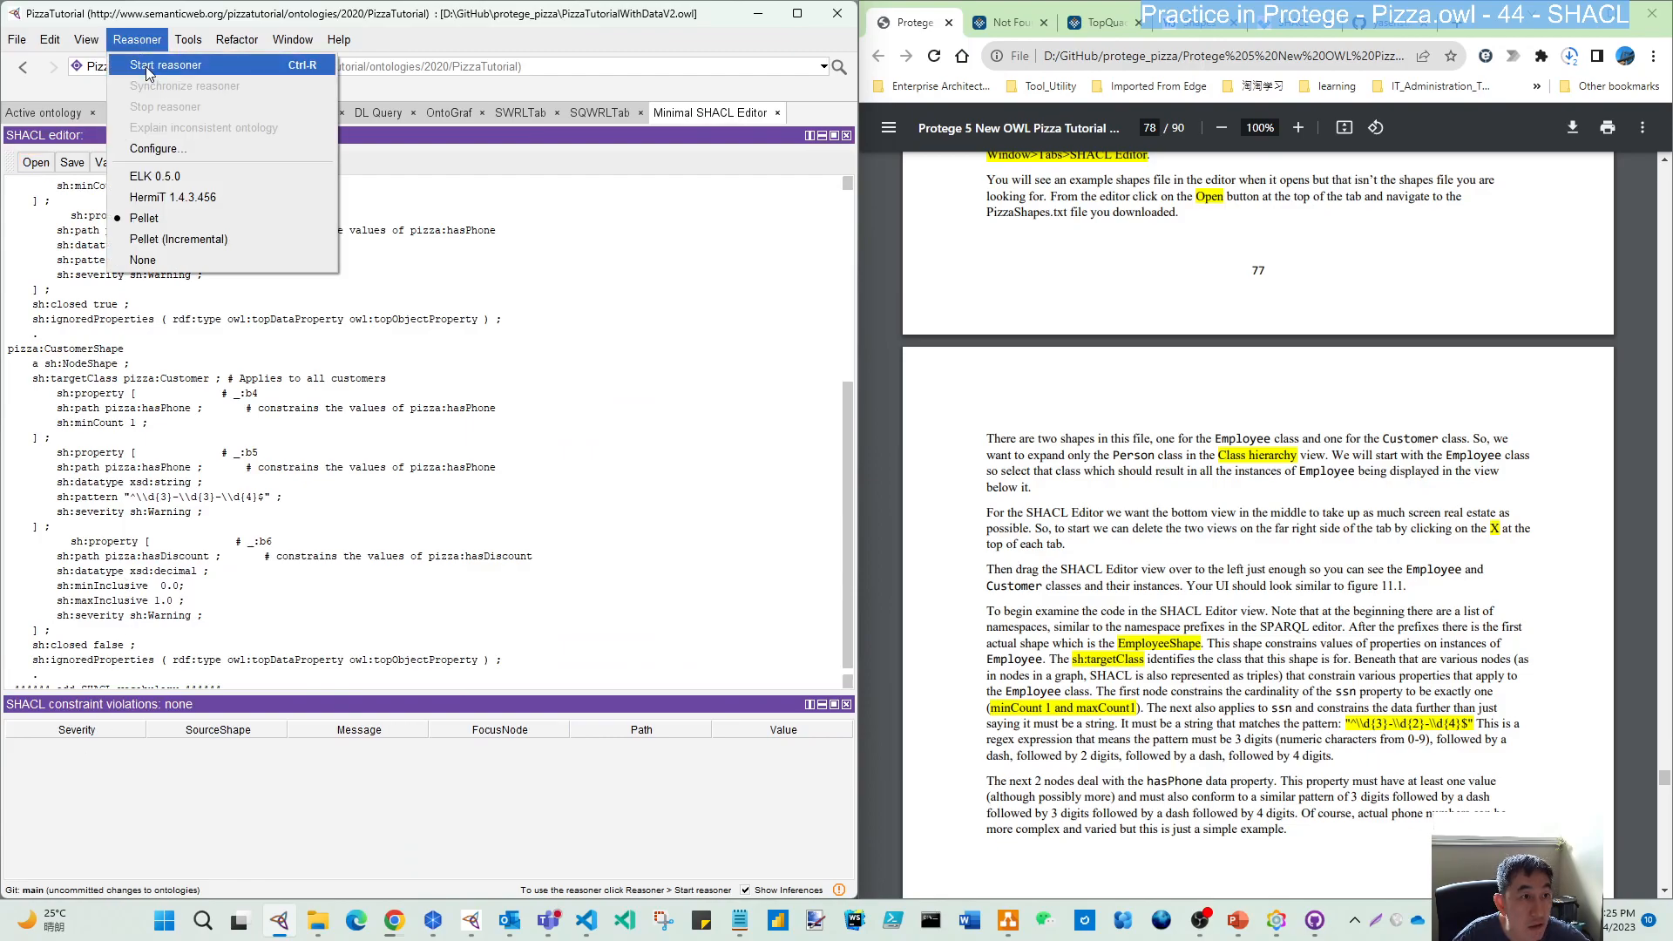
pyautogui.click(153, 59)
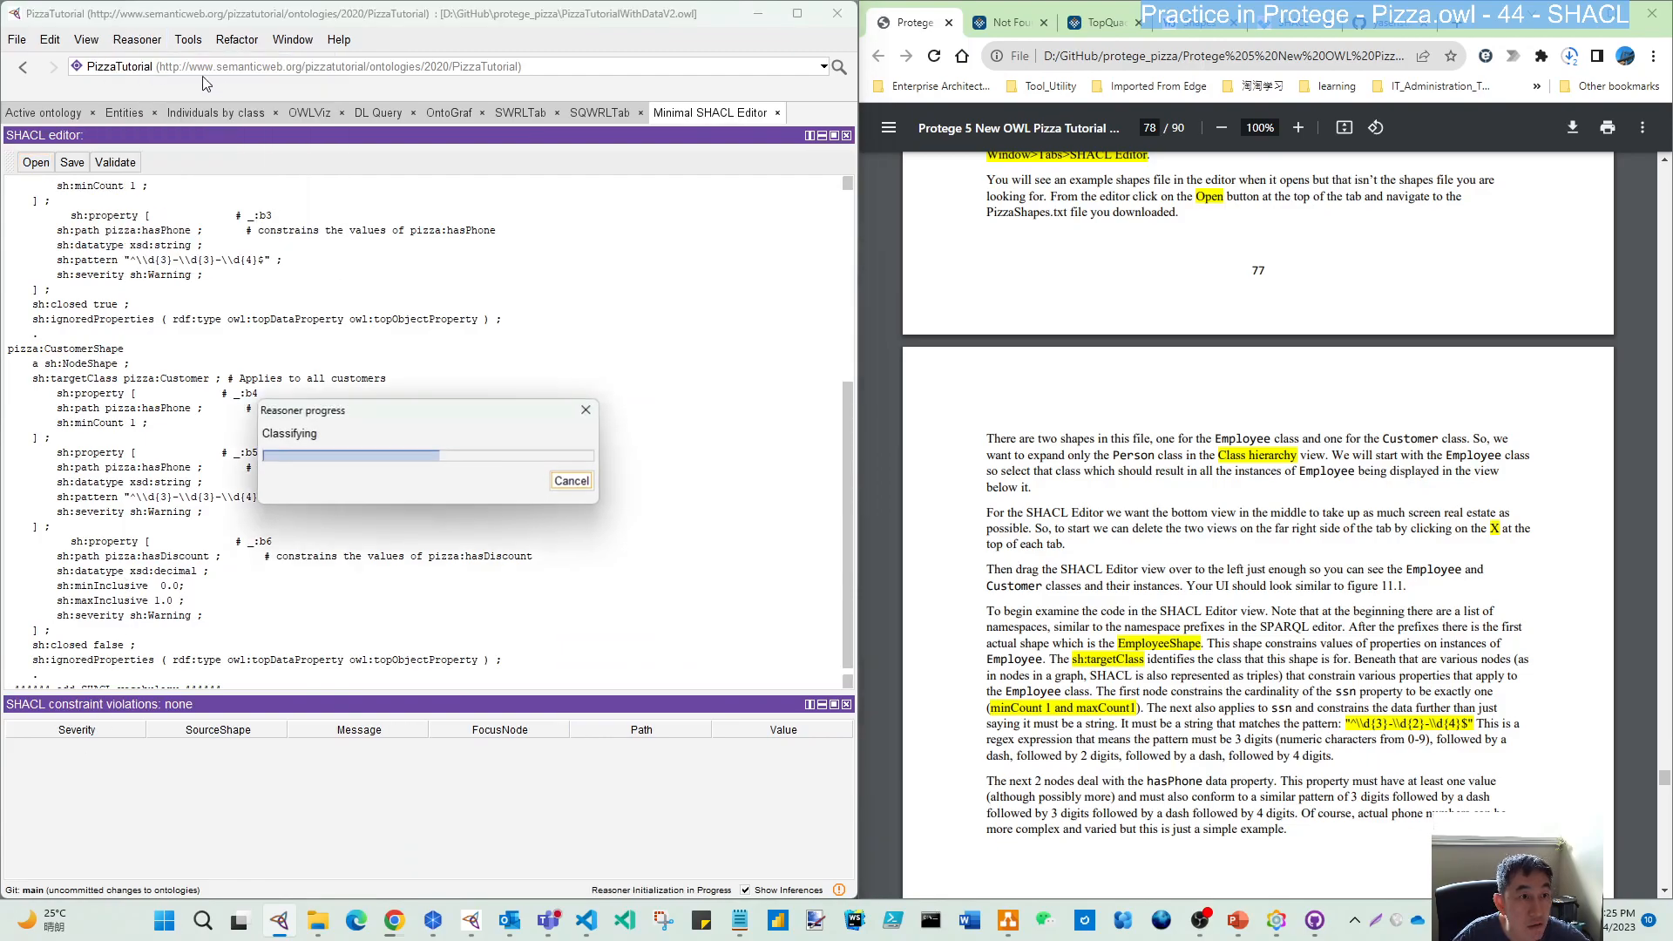
pyautogui.click(138, 40)
pyautogui.click(138, 41)
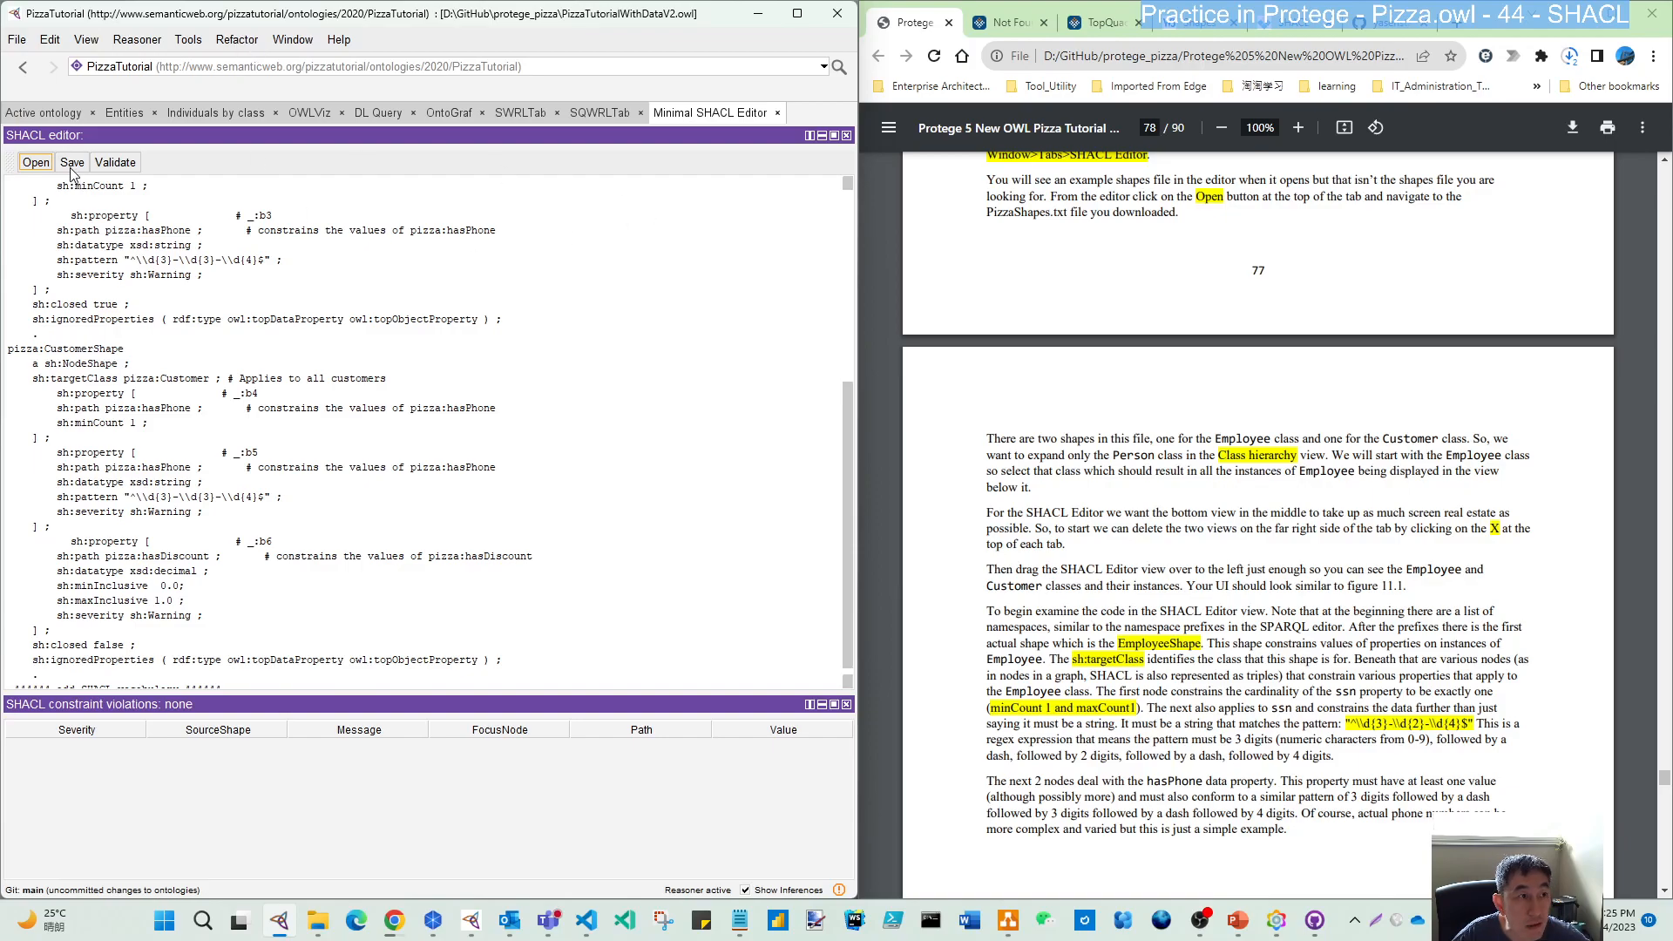
pyautogui.click(128, 166)
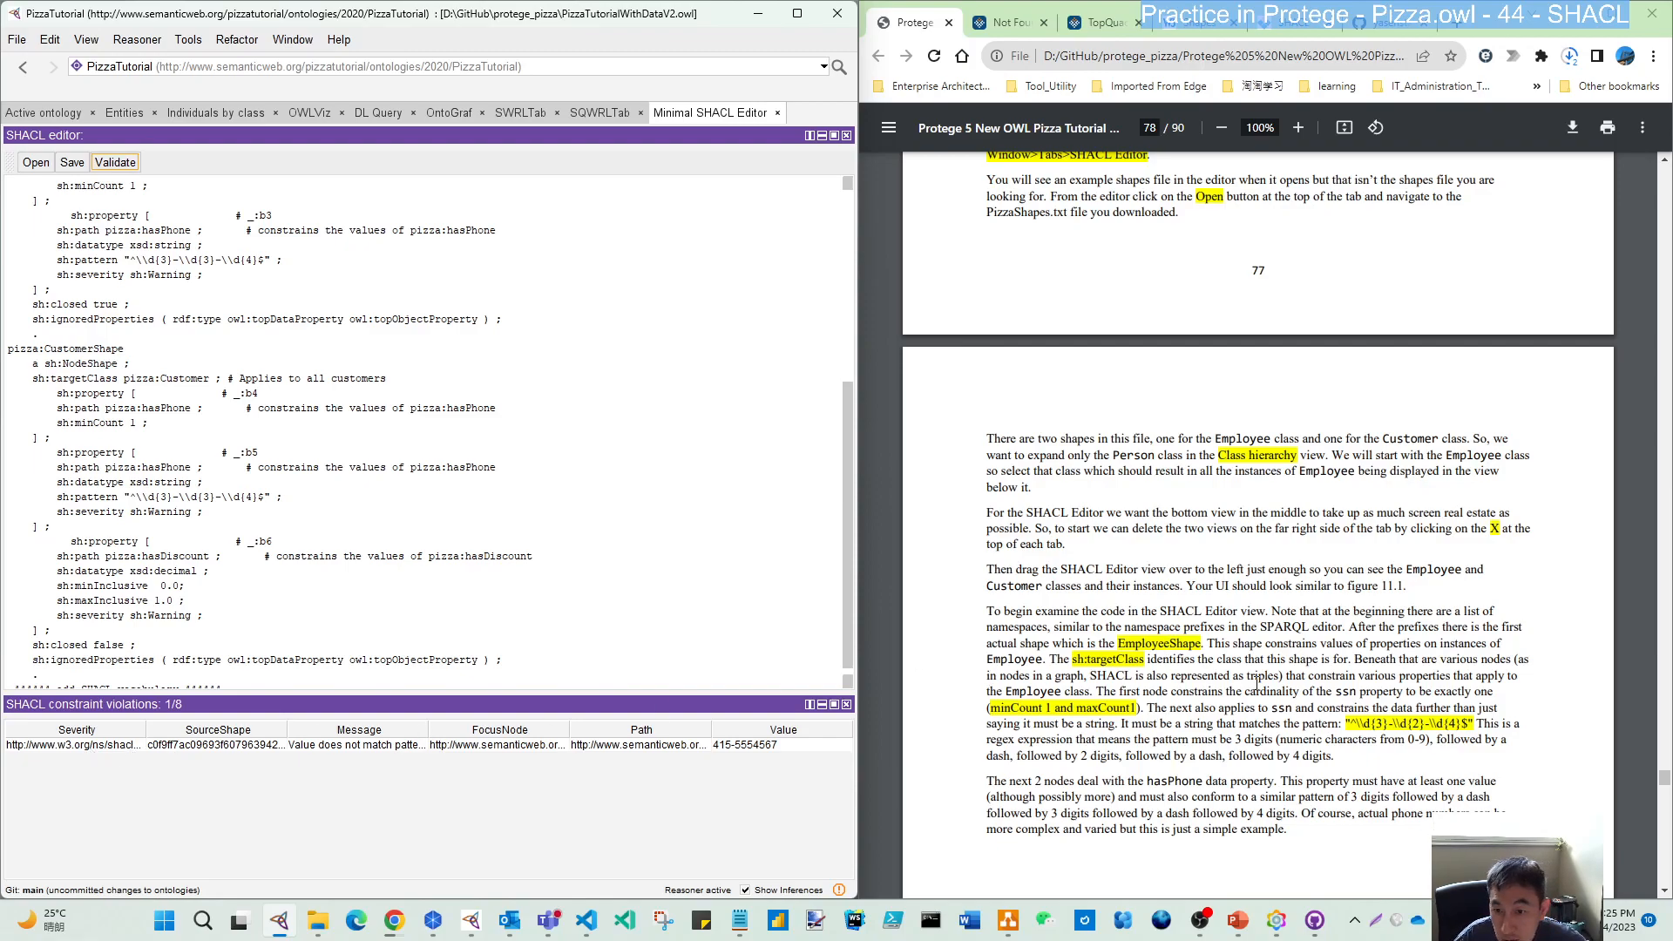
# - Widen the Message column of the Minimal SHACL Editor's constraint violations table and select the violation row to read its full message
pyautogui.scroll(-10, 1257, 679)
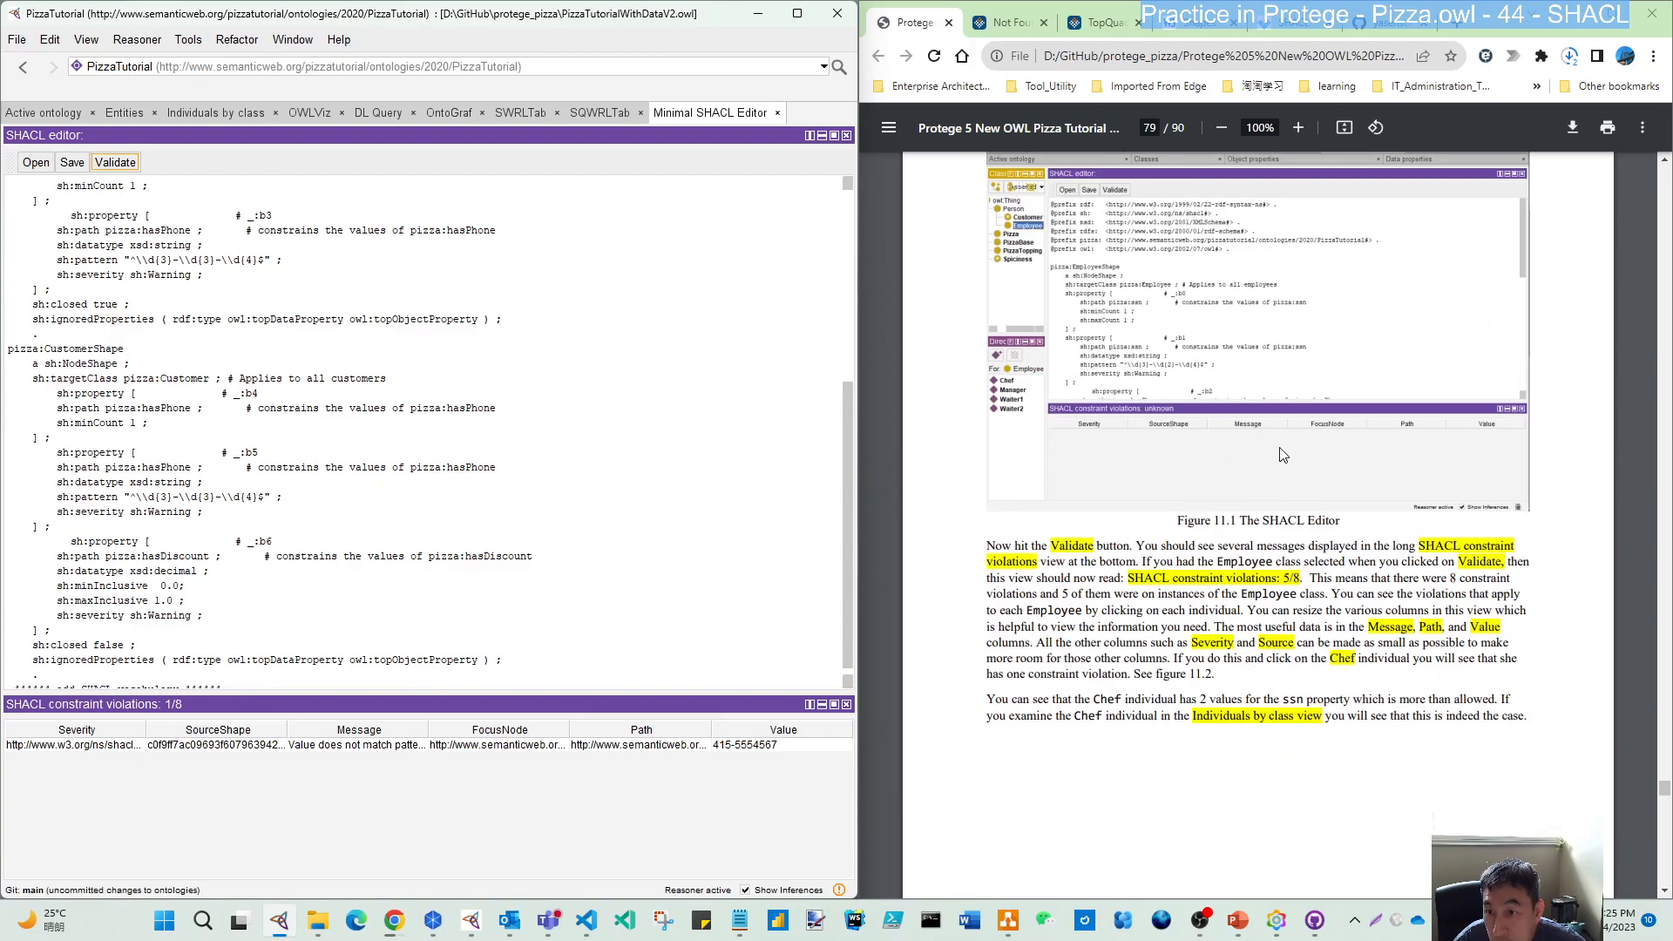
pyautogui.scroll(-10, 1258, 604)
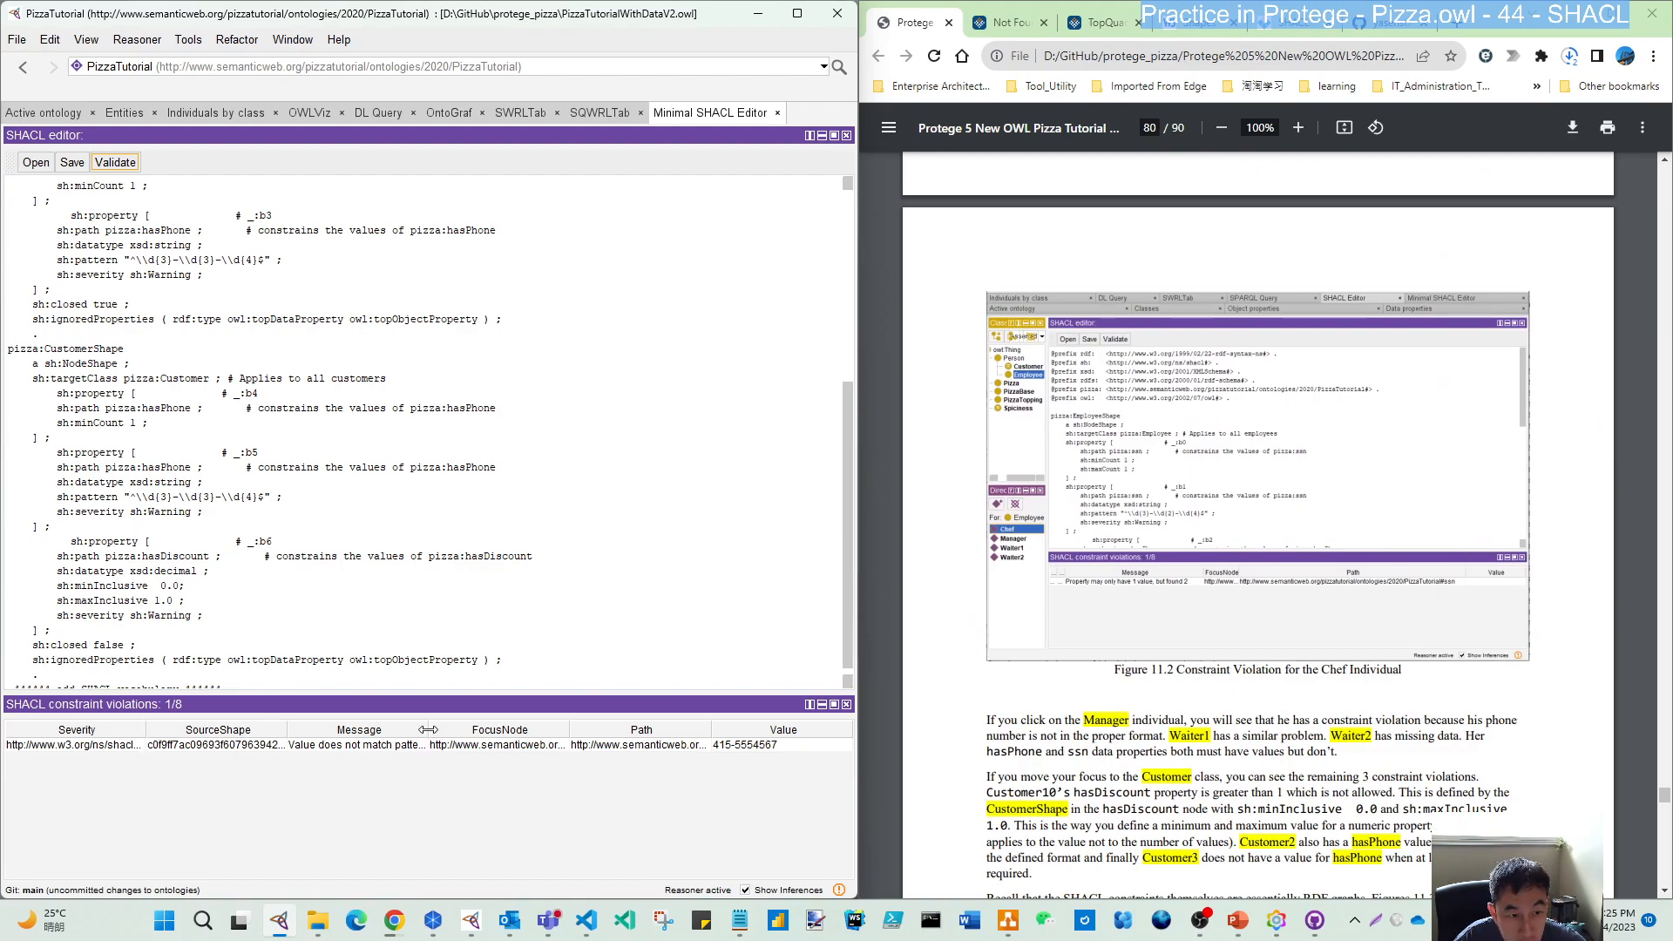
pyautogui.moveTo(427, 729); pyautogui.dragTo(555, 729)
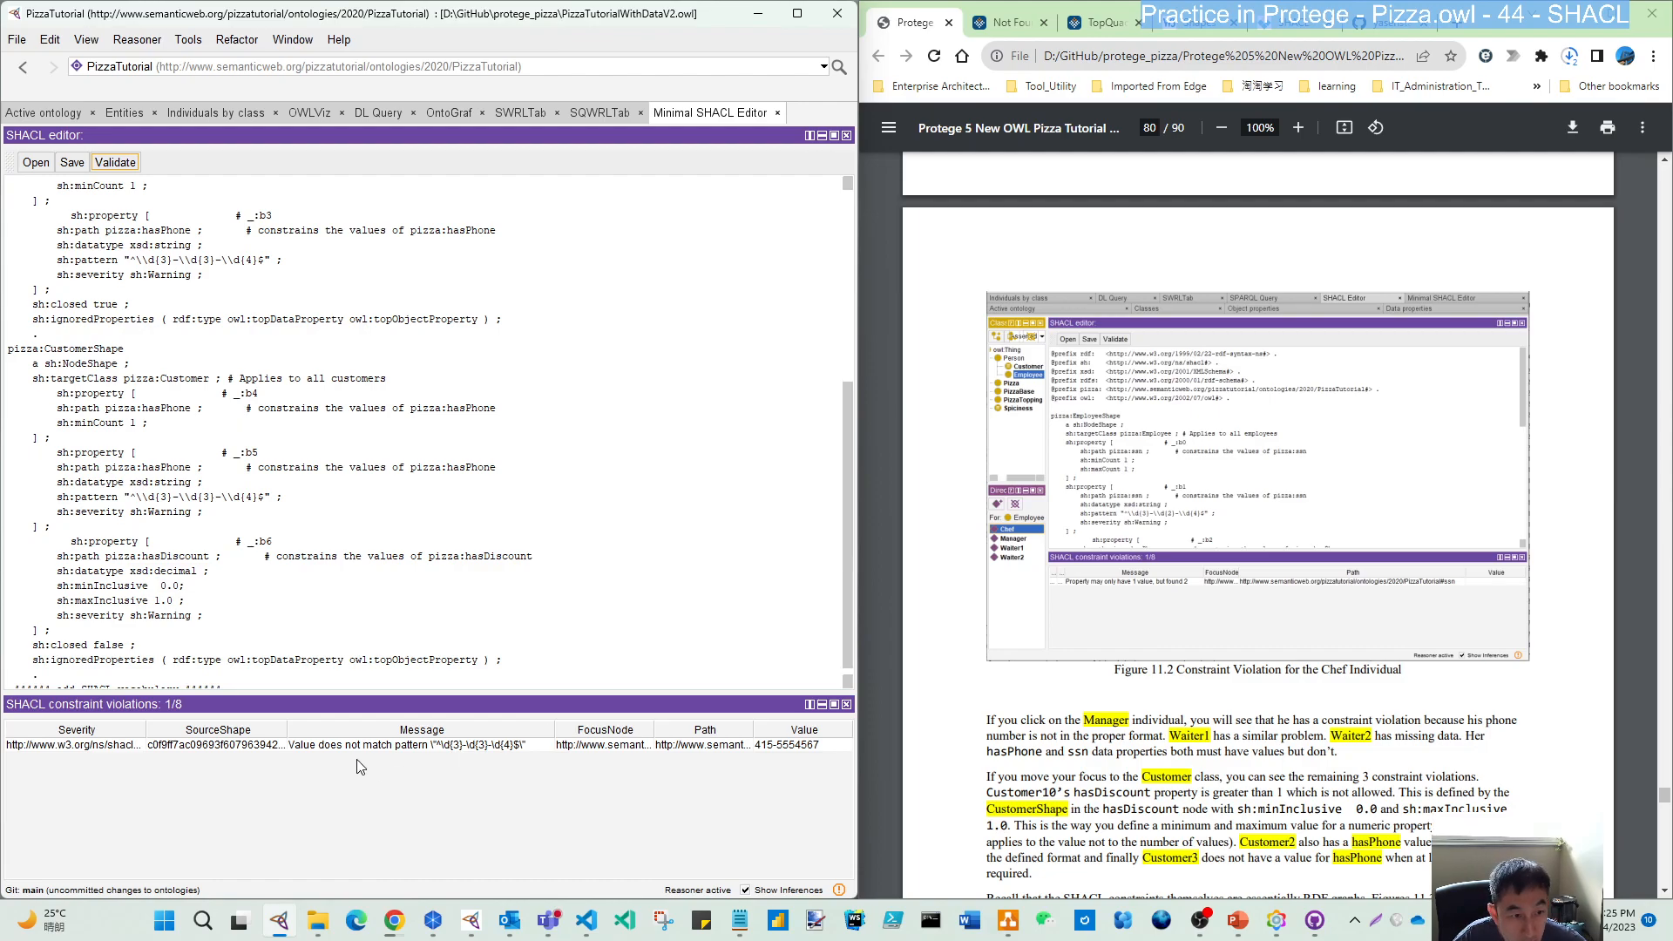
pyautogui.click(450, 746)
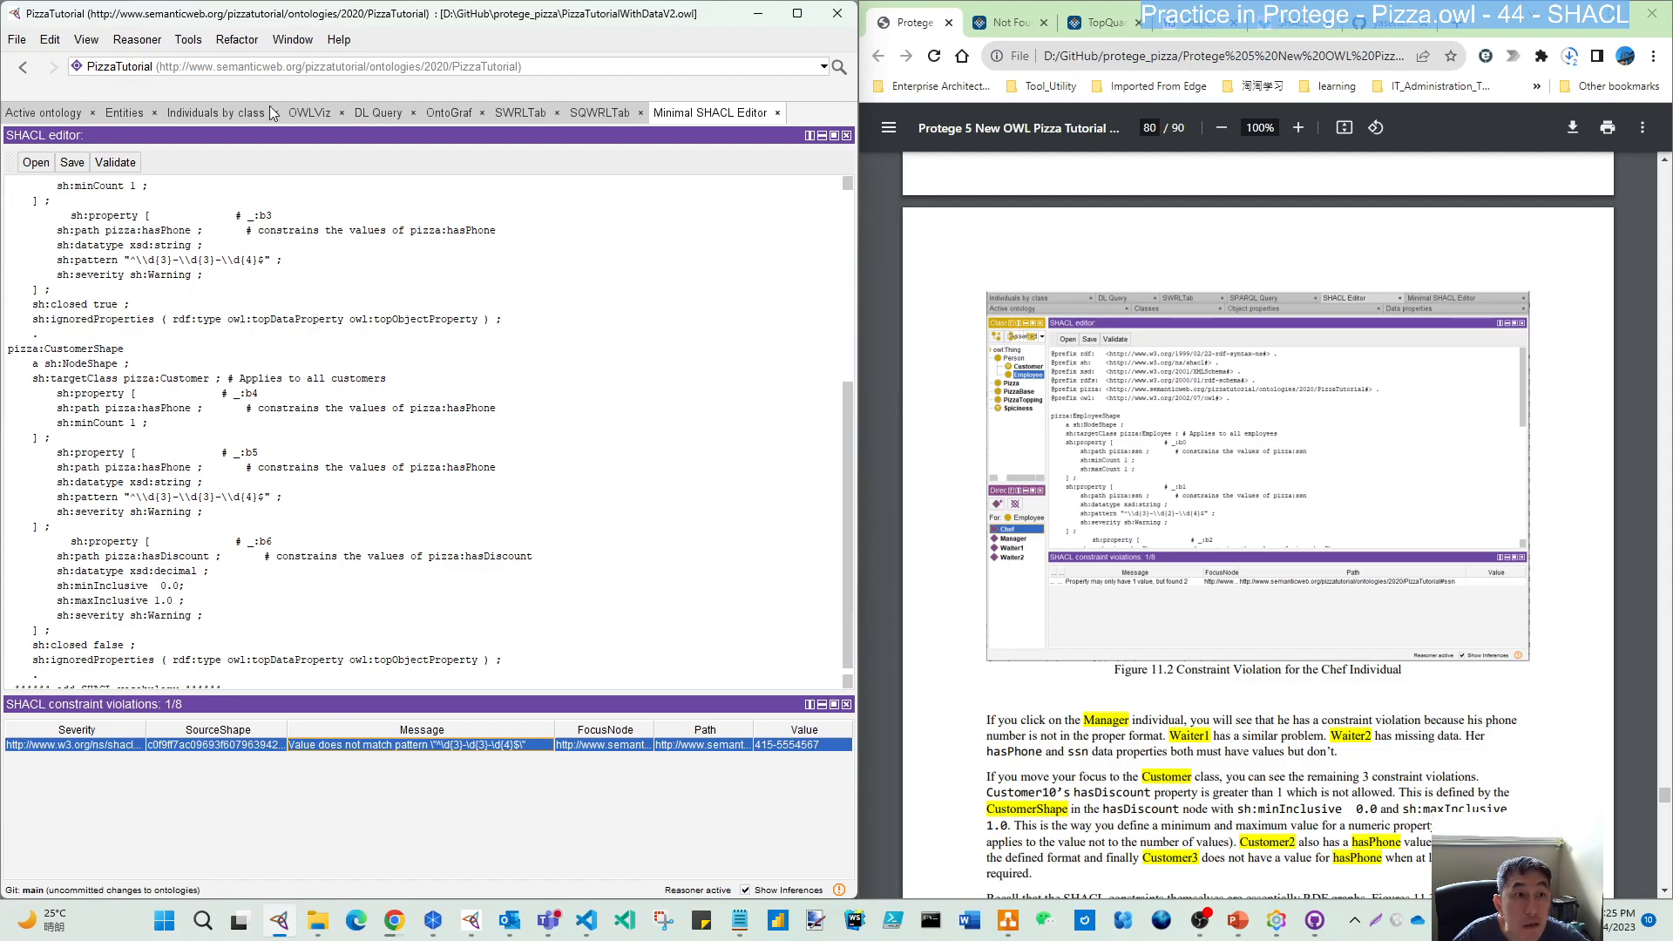
# - Select the Chef individual in Individuals by class and widen the Message column to read its constraint violation
pyautogui.click(248, 111)
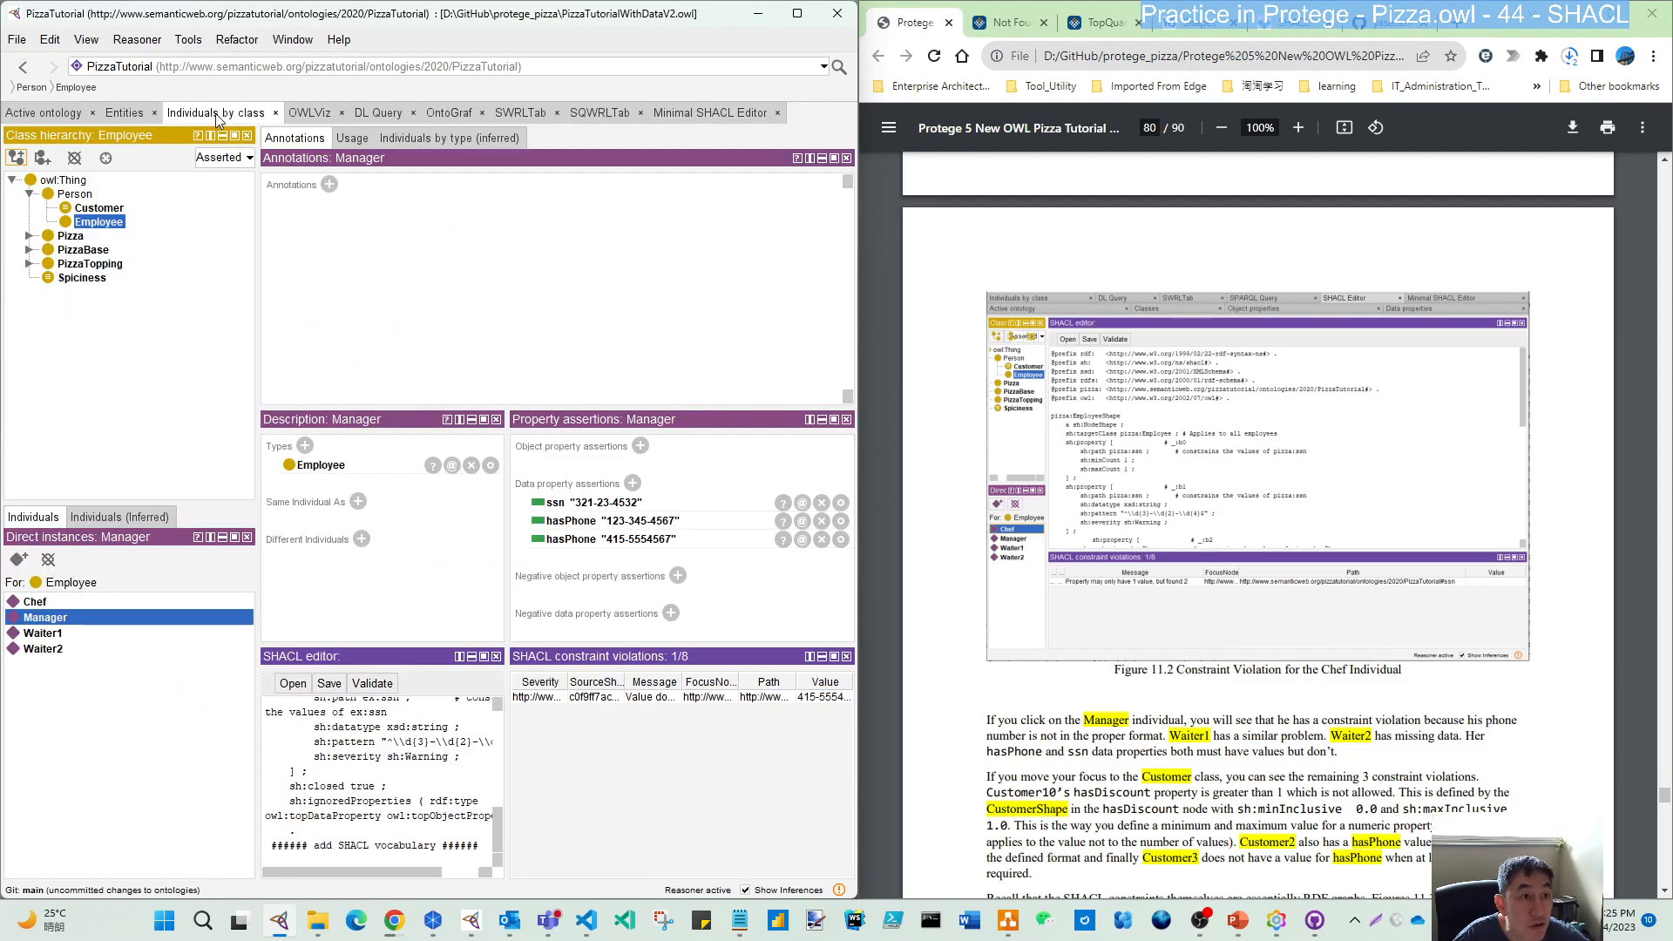
pyautogui.click(35, 603)
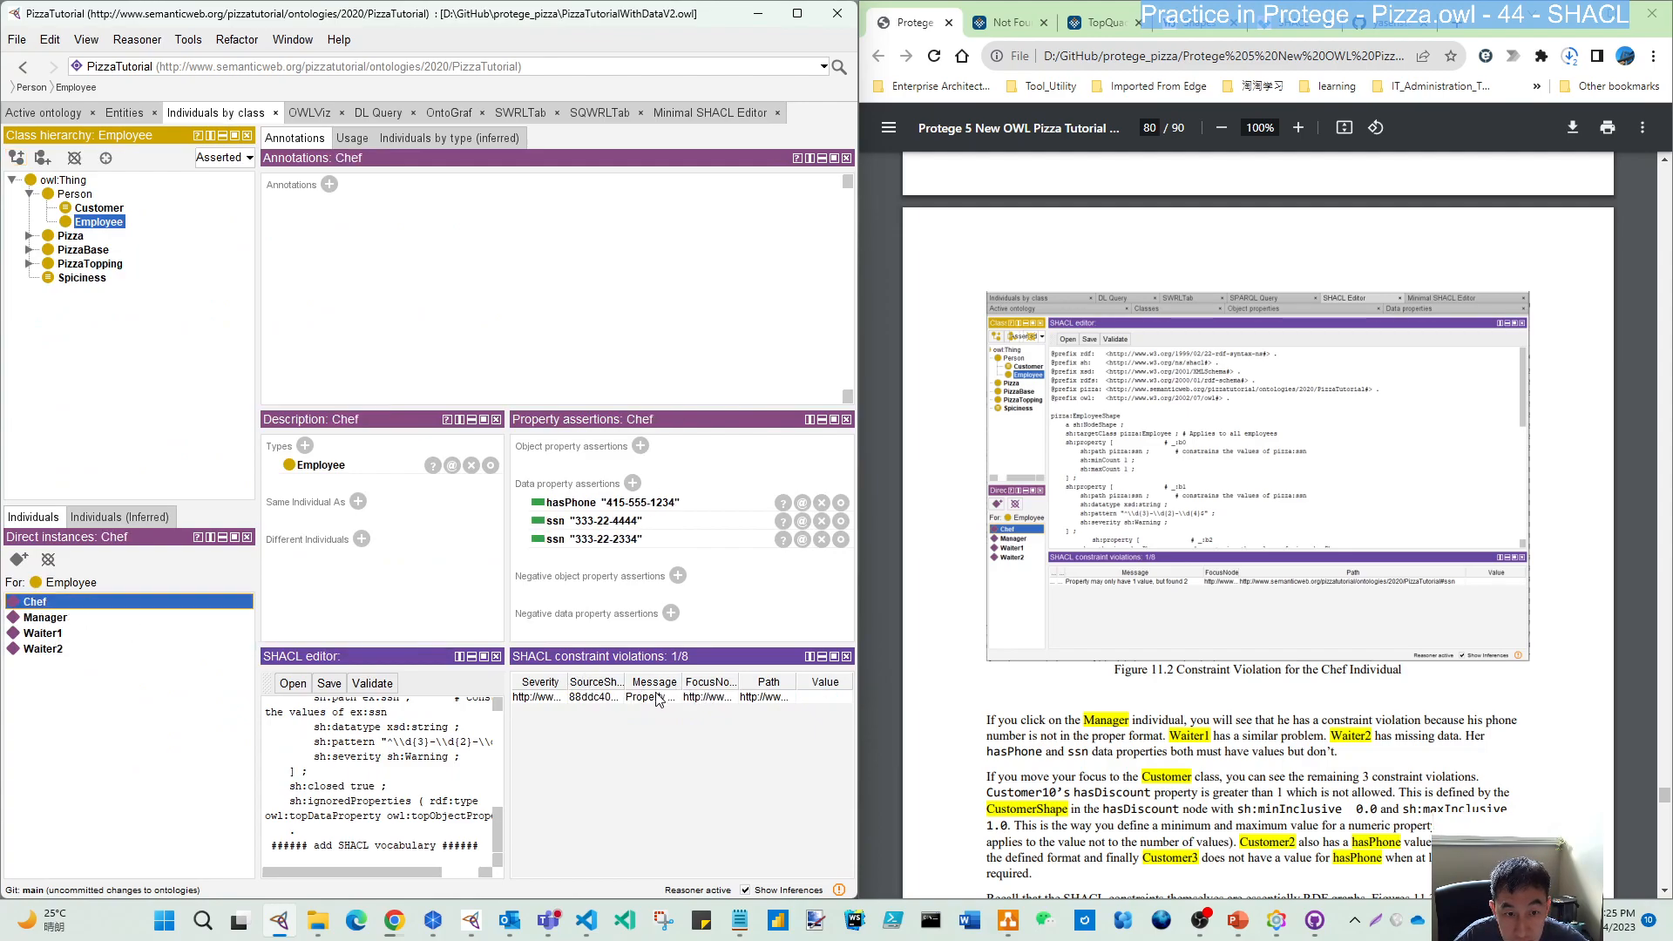
pyautogui.click(658, 698)
pyautogui.moveTo(683, 683); pyautogui.dragTo(775, 684)
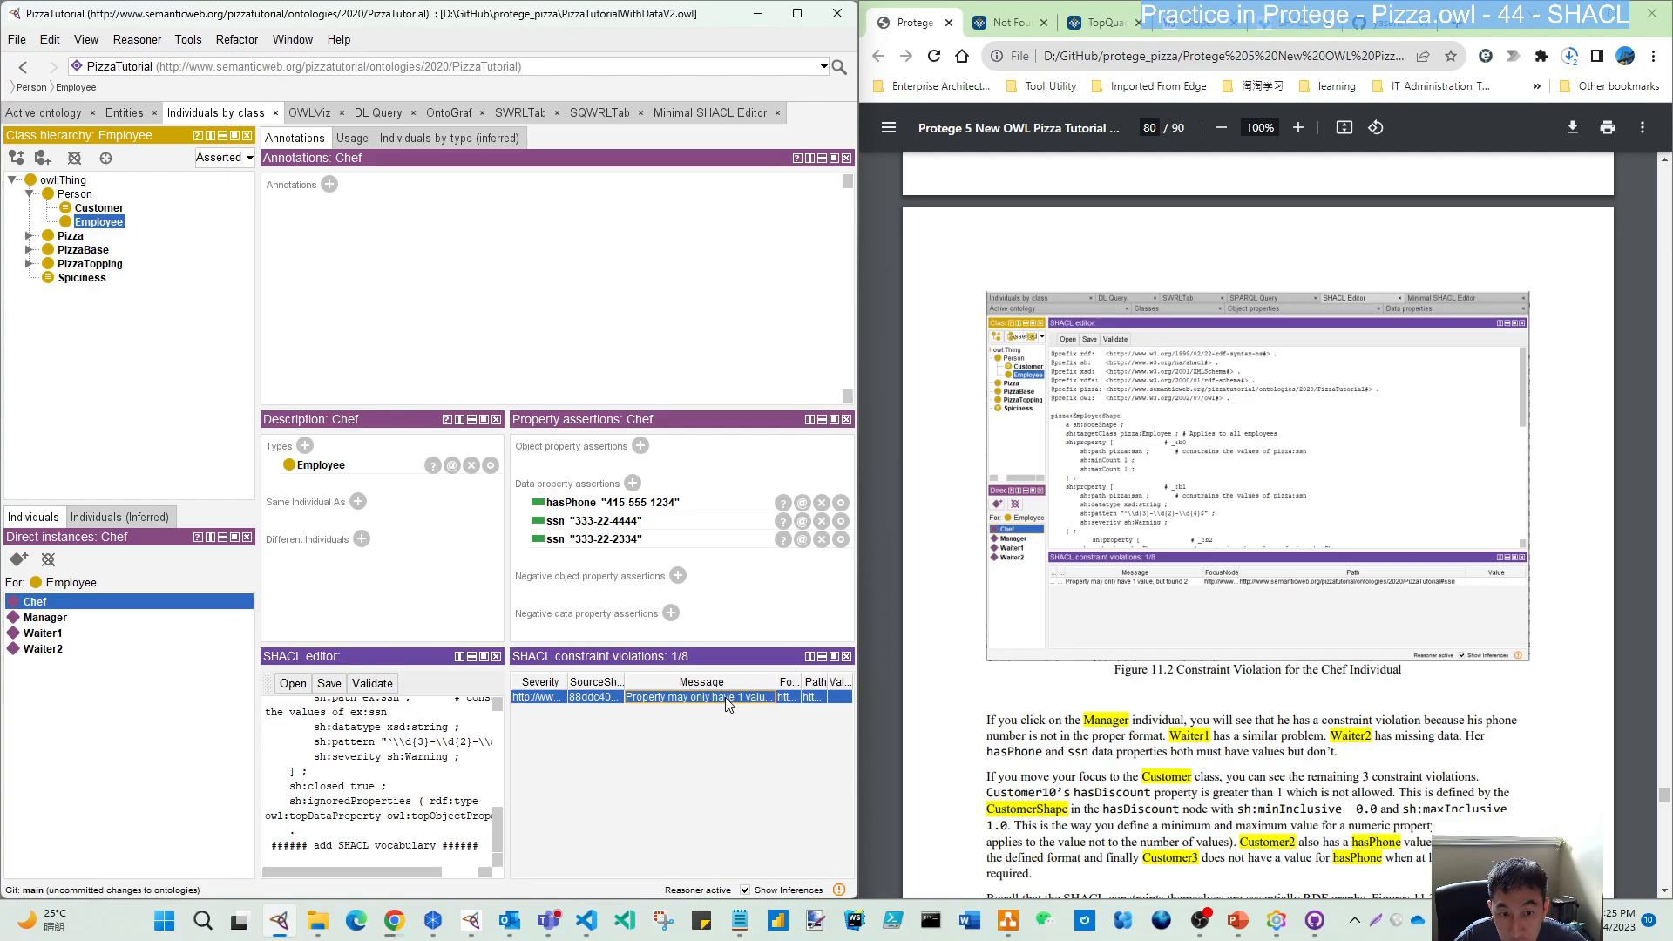
# - Review Chef's violation in the Minimal SHACL Editor and widen the table's FocusNode and Path columns
pyautogui.click(713, 114)
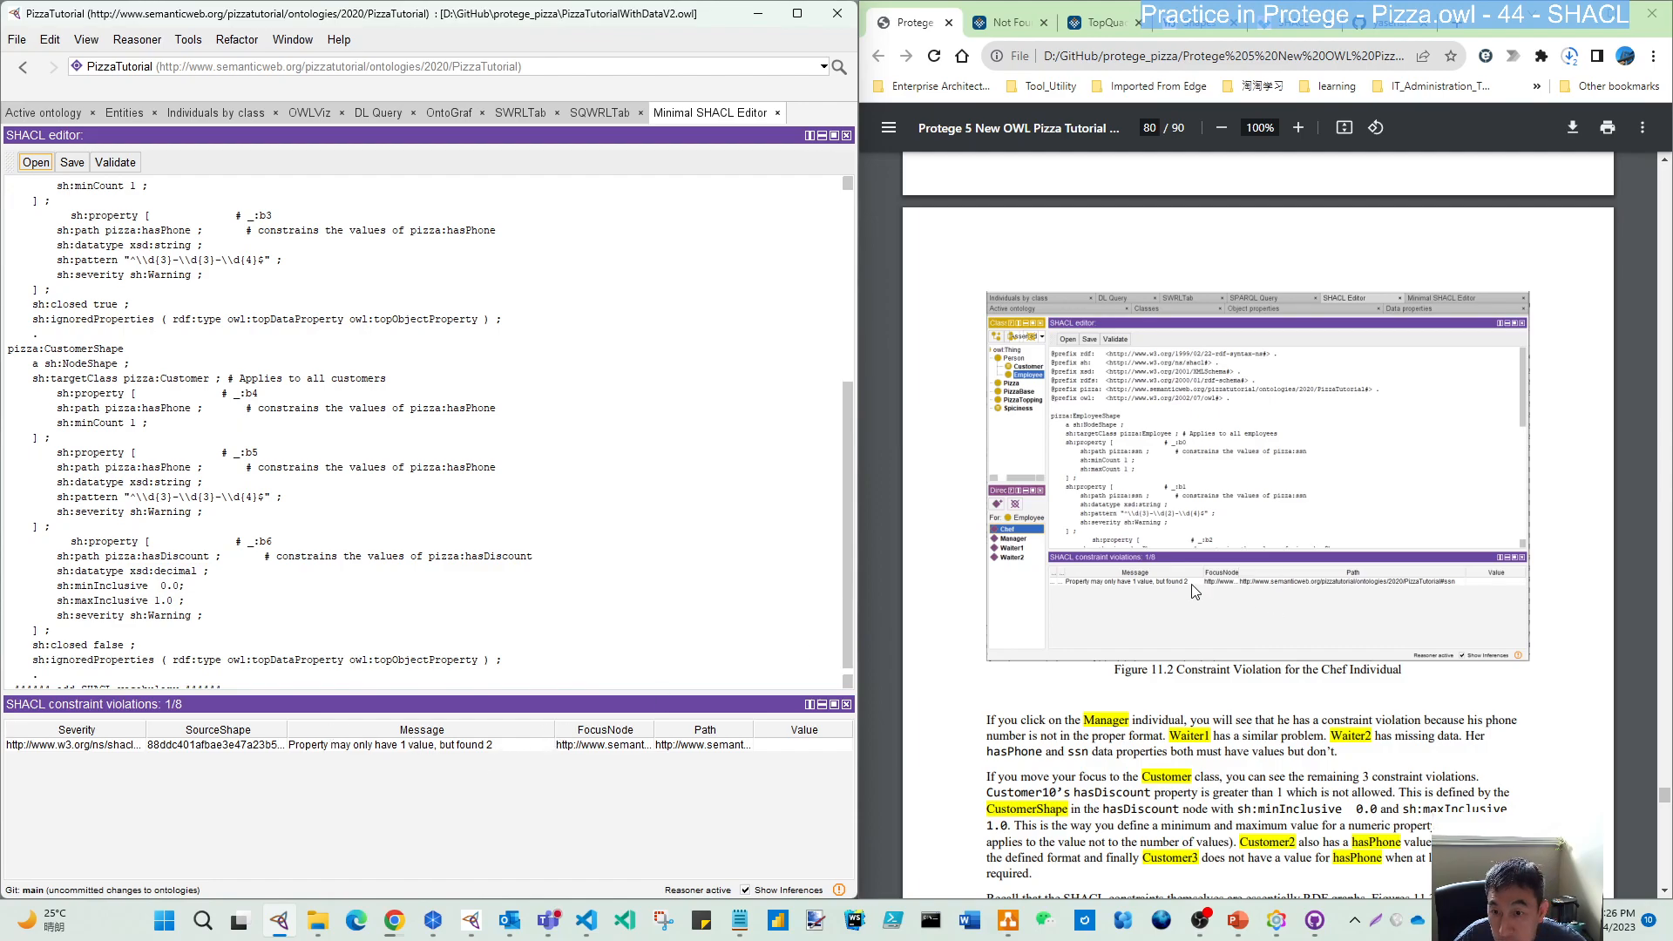
pyautogui.moveTo(753, 730); pyautogui.dragTo(800, 730)
pyautogui.moveTo(653, 729); pyautogui.dragTo(675, 728)
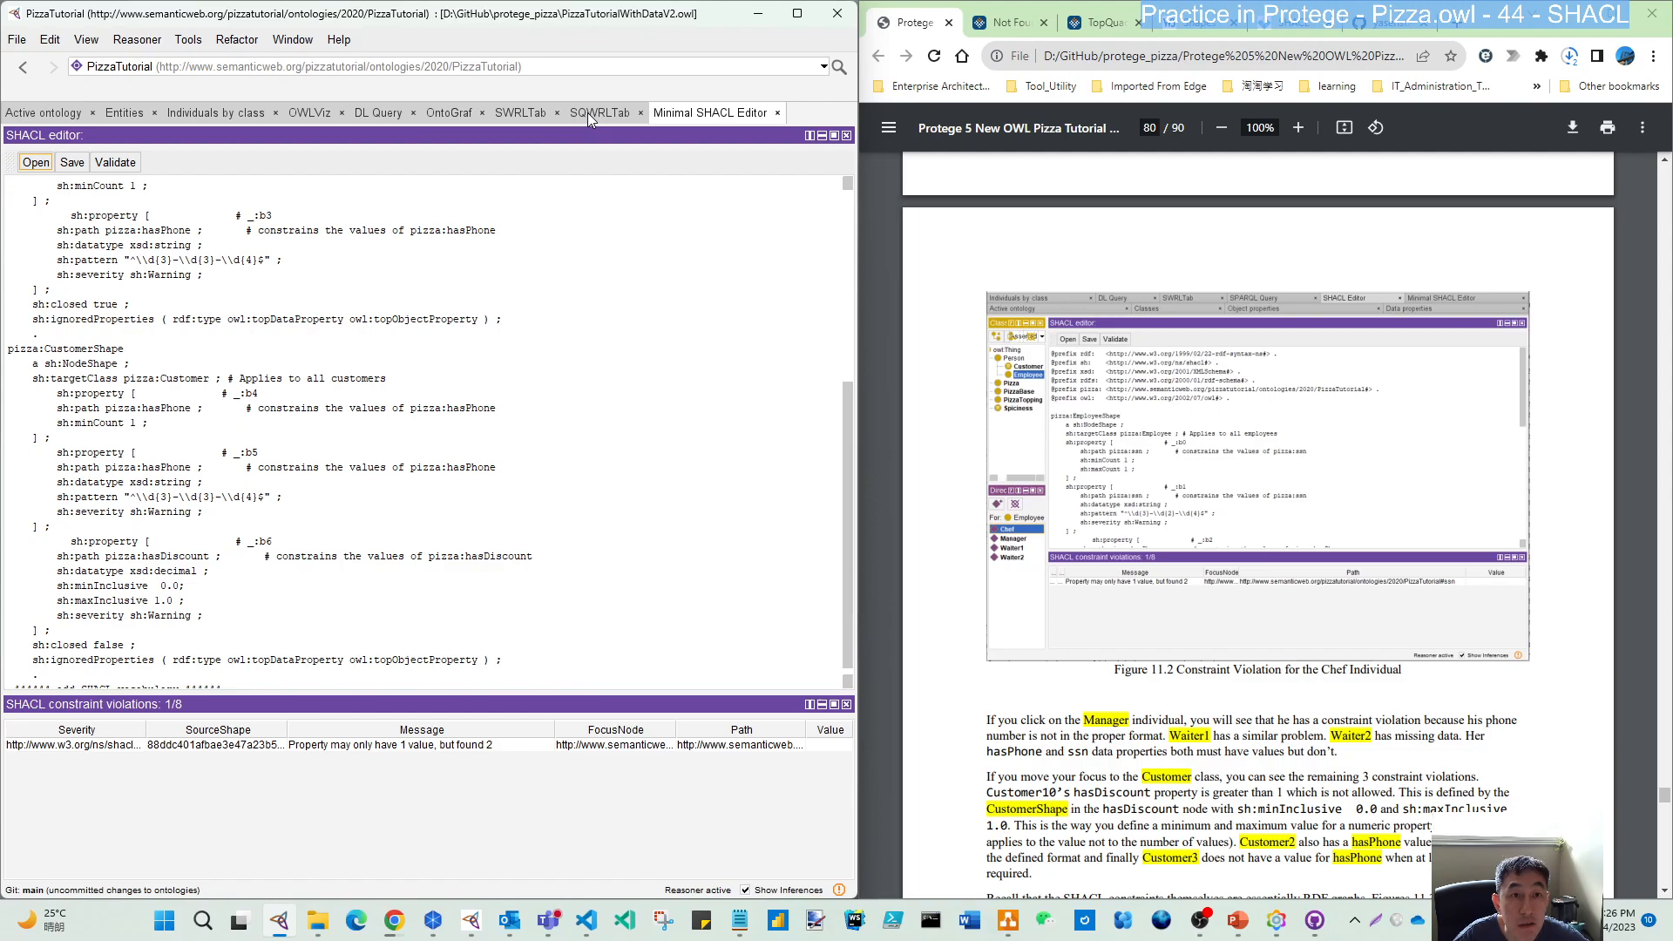
# - Enlarge the SHACL editor view in Individuals by class by shrinking the Annotations, class hierarchy and constraint violations views
pyautogui.click(240, 114)
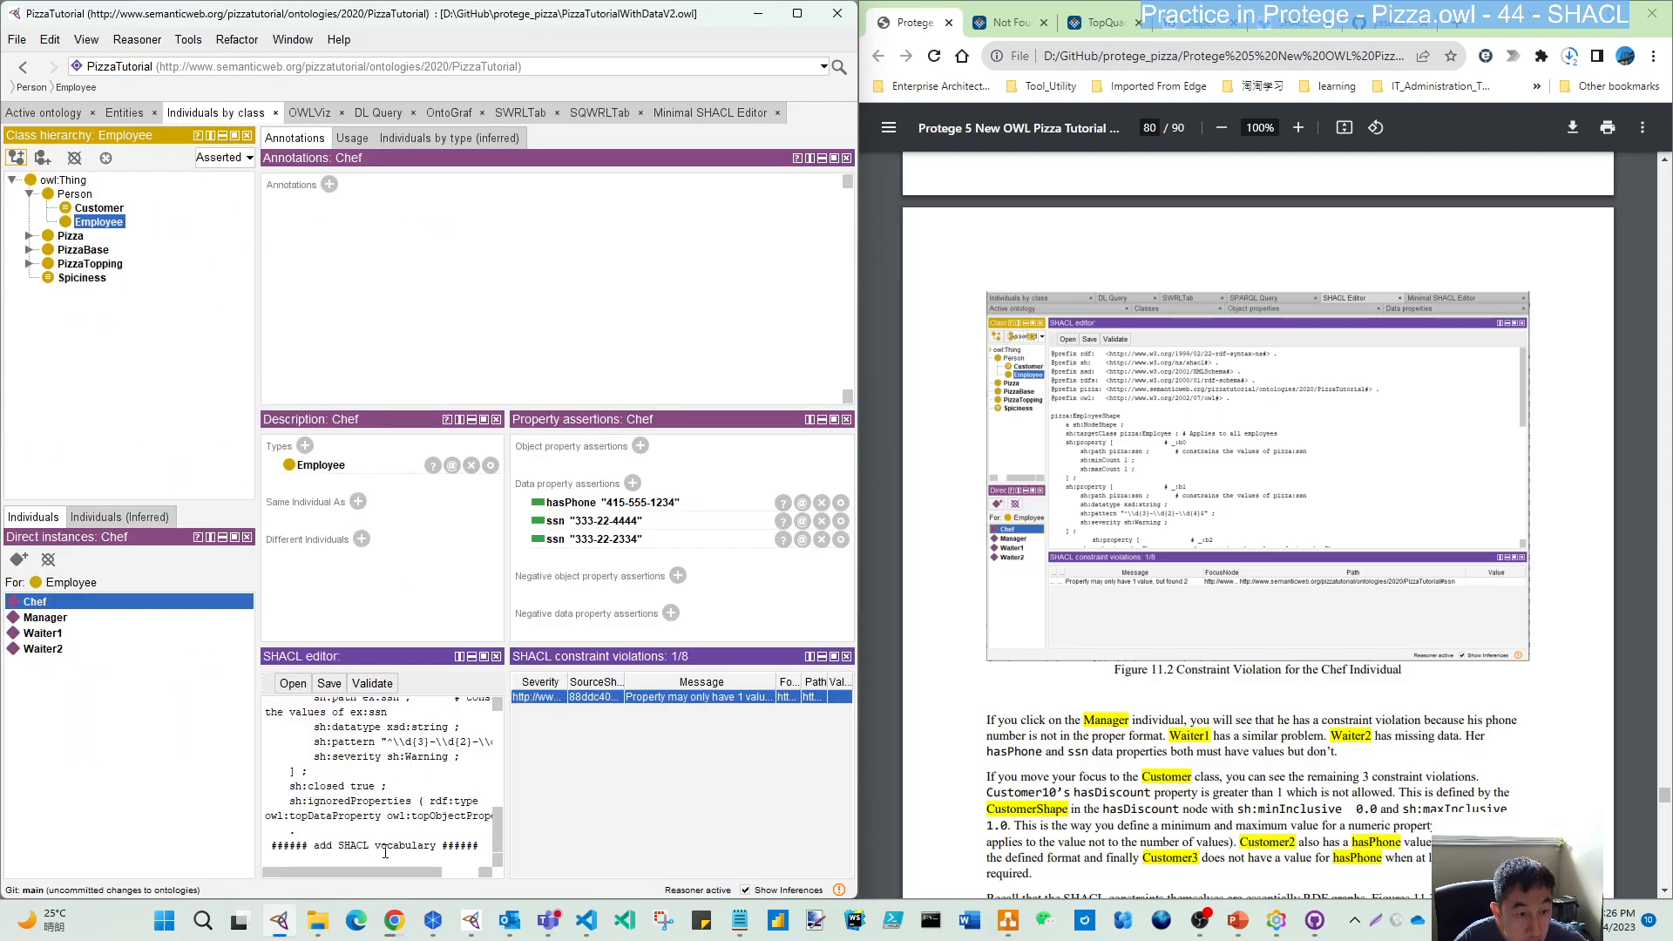
pyautogui.scroll(-3, 1030, 665)
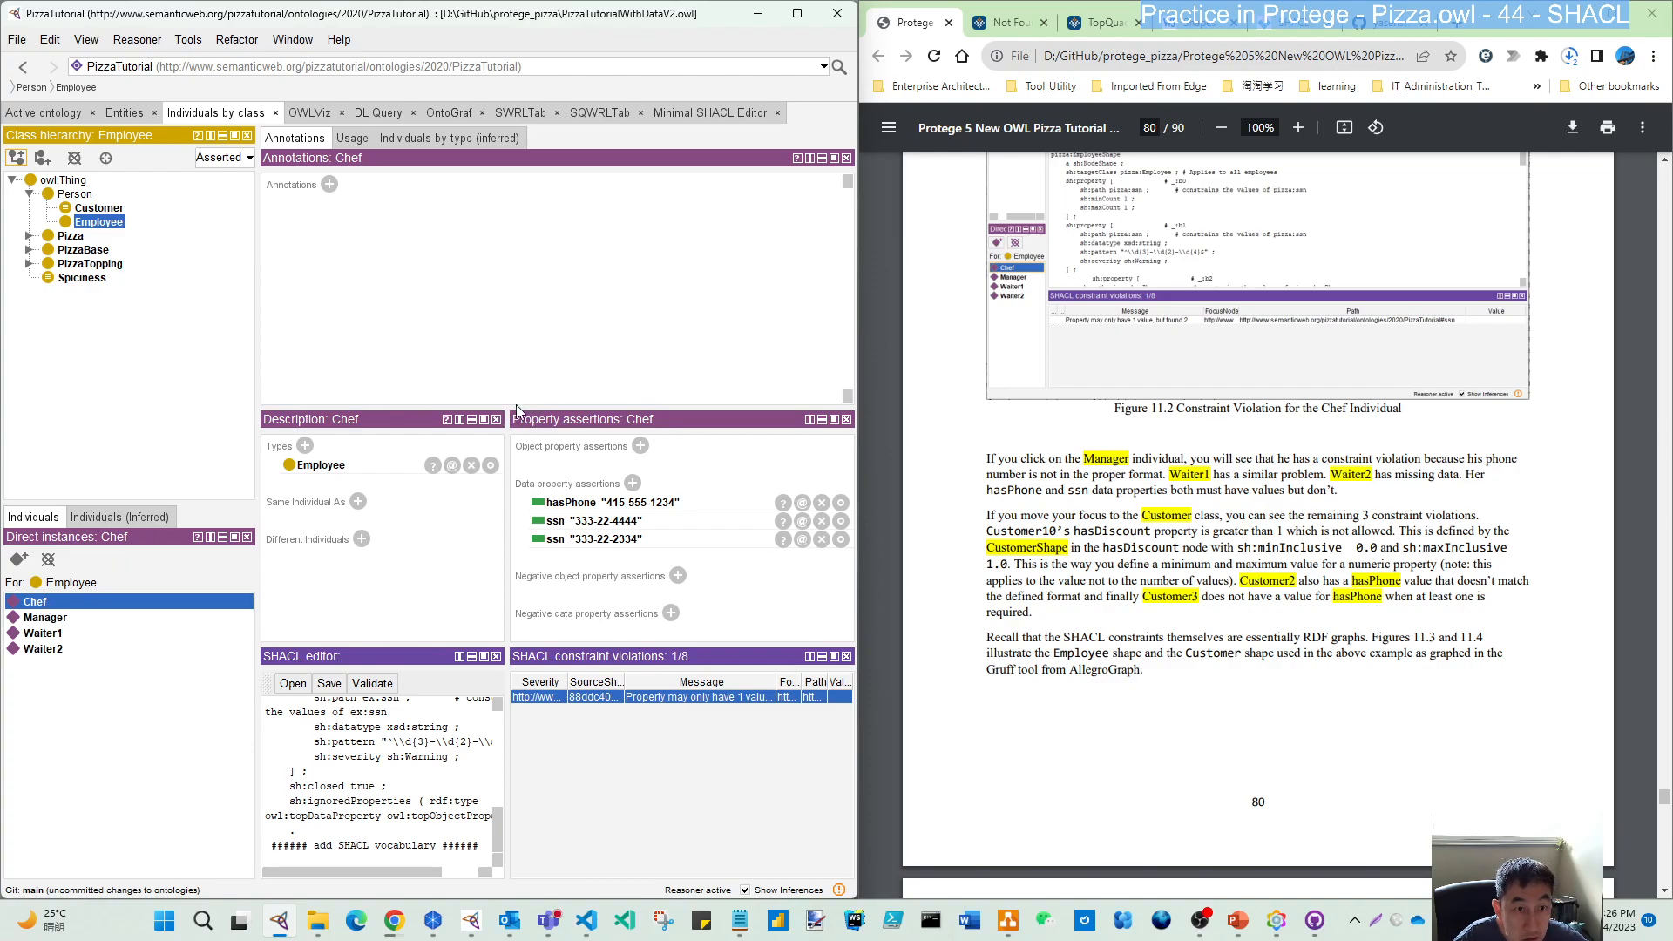
pyautogui.moveTo(515, 416); pyautogui.dragTo(515, 301)
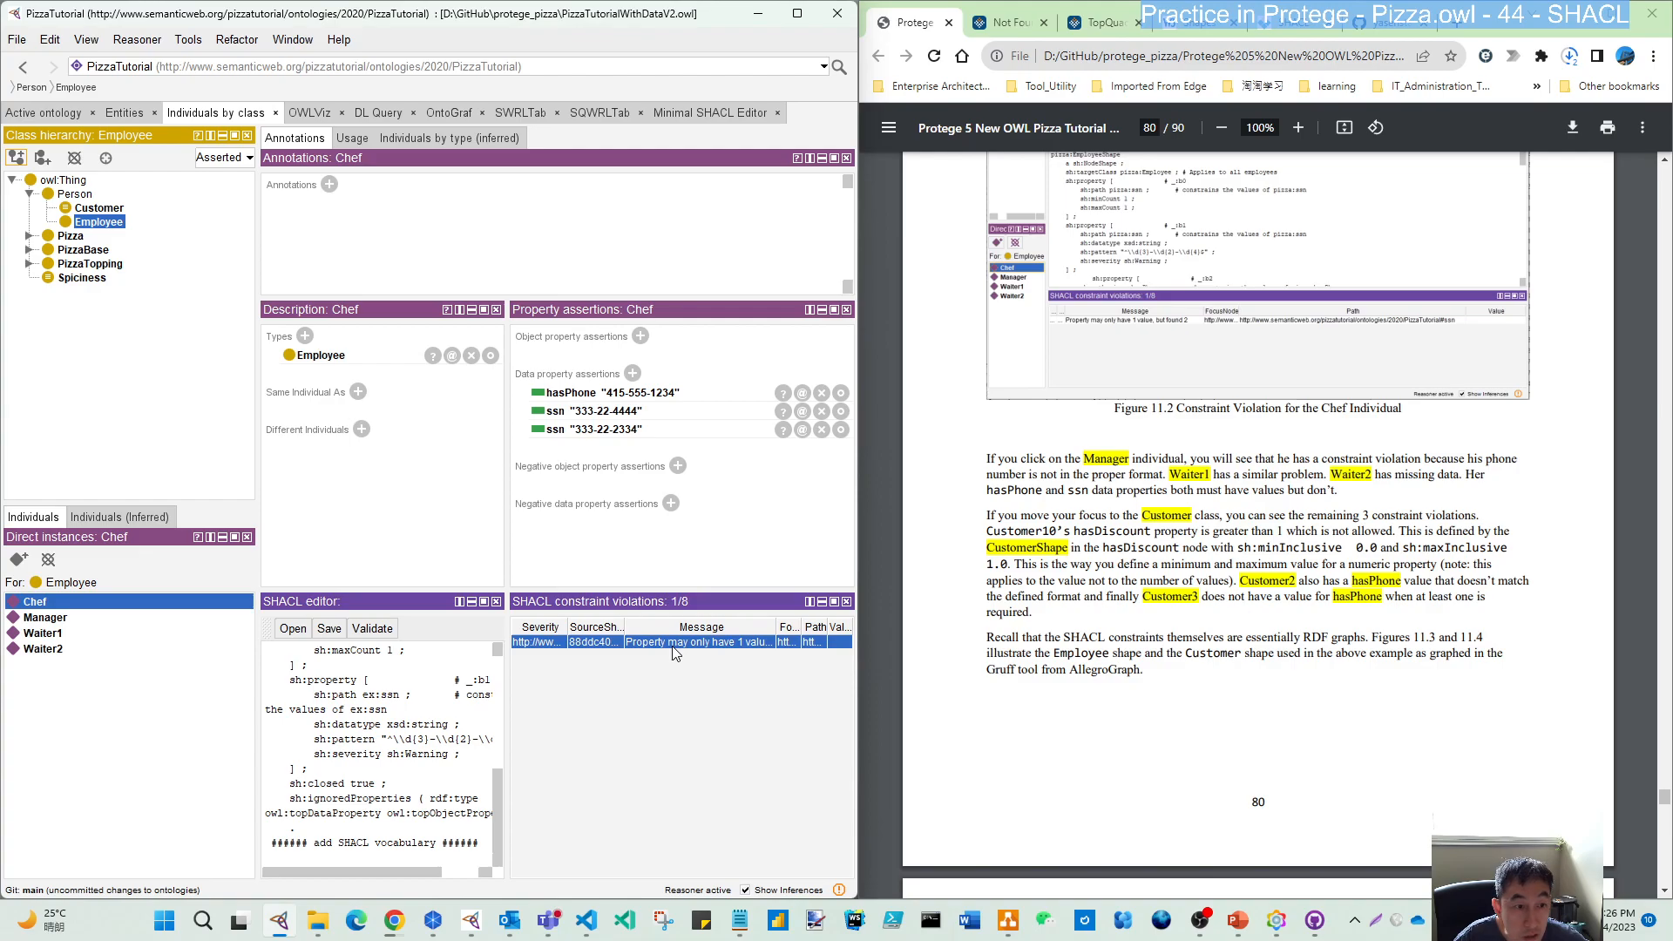
pyautogui.scroll(3, 504, 737)
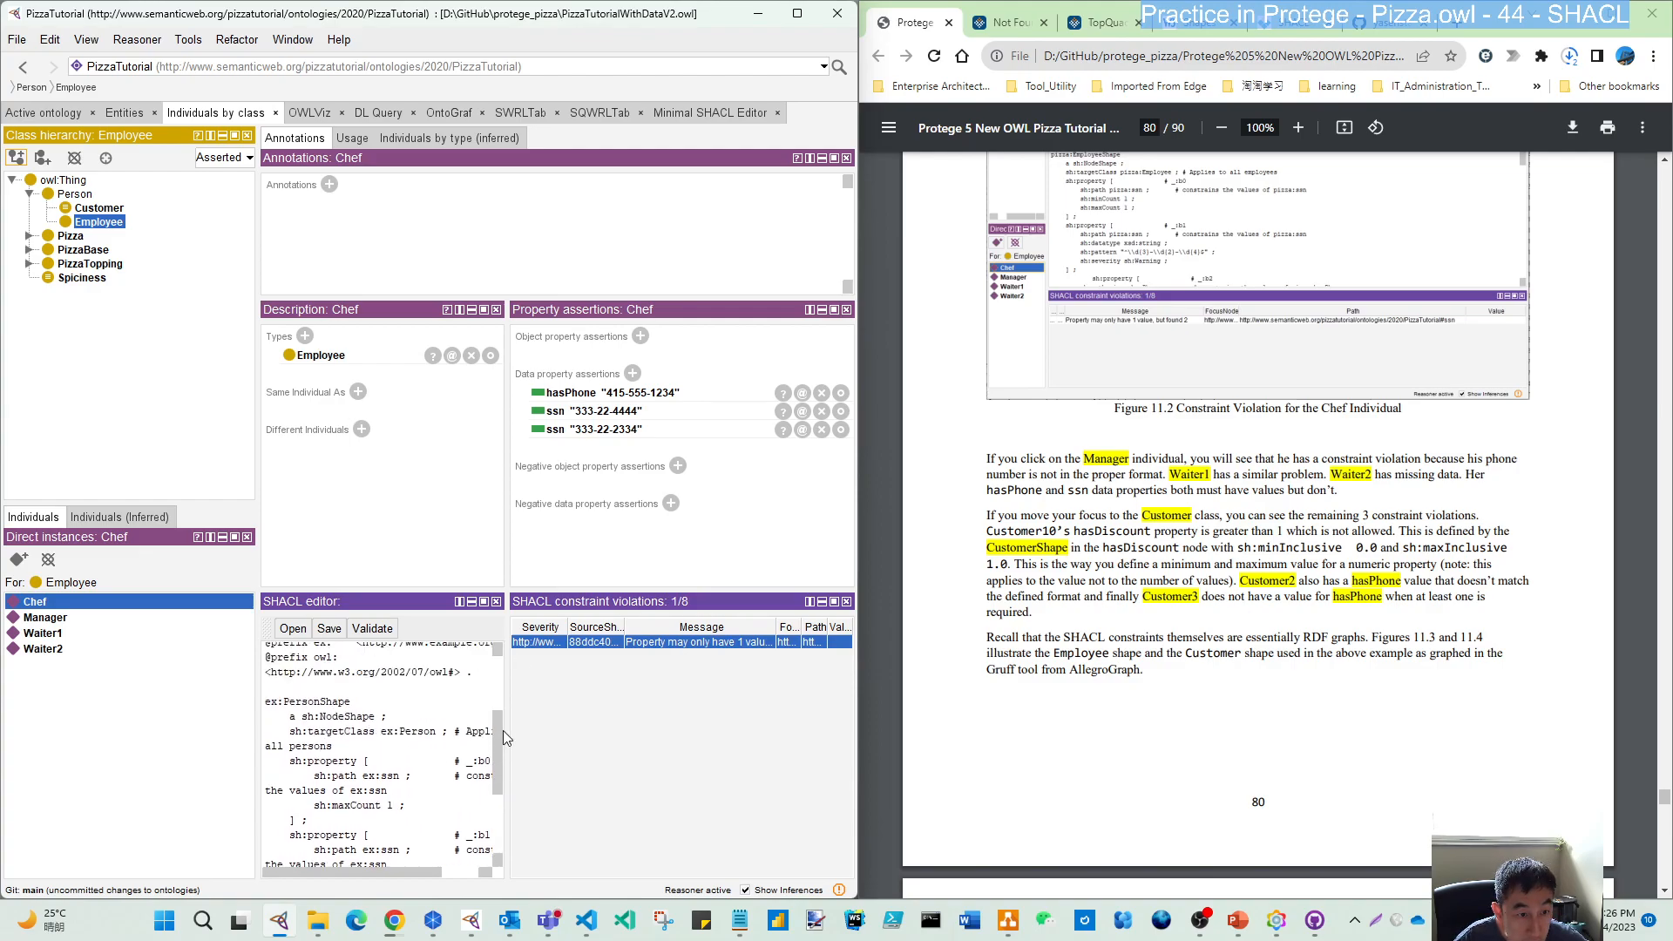
pyautogui.moveTo(401, 872); pyautogui.dragTo(484, 863)
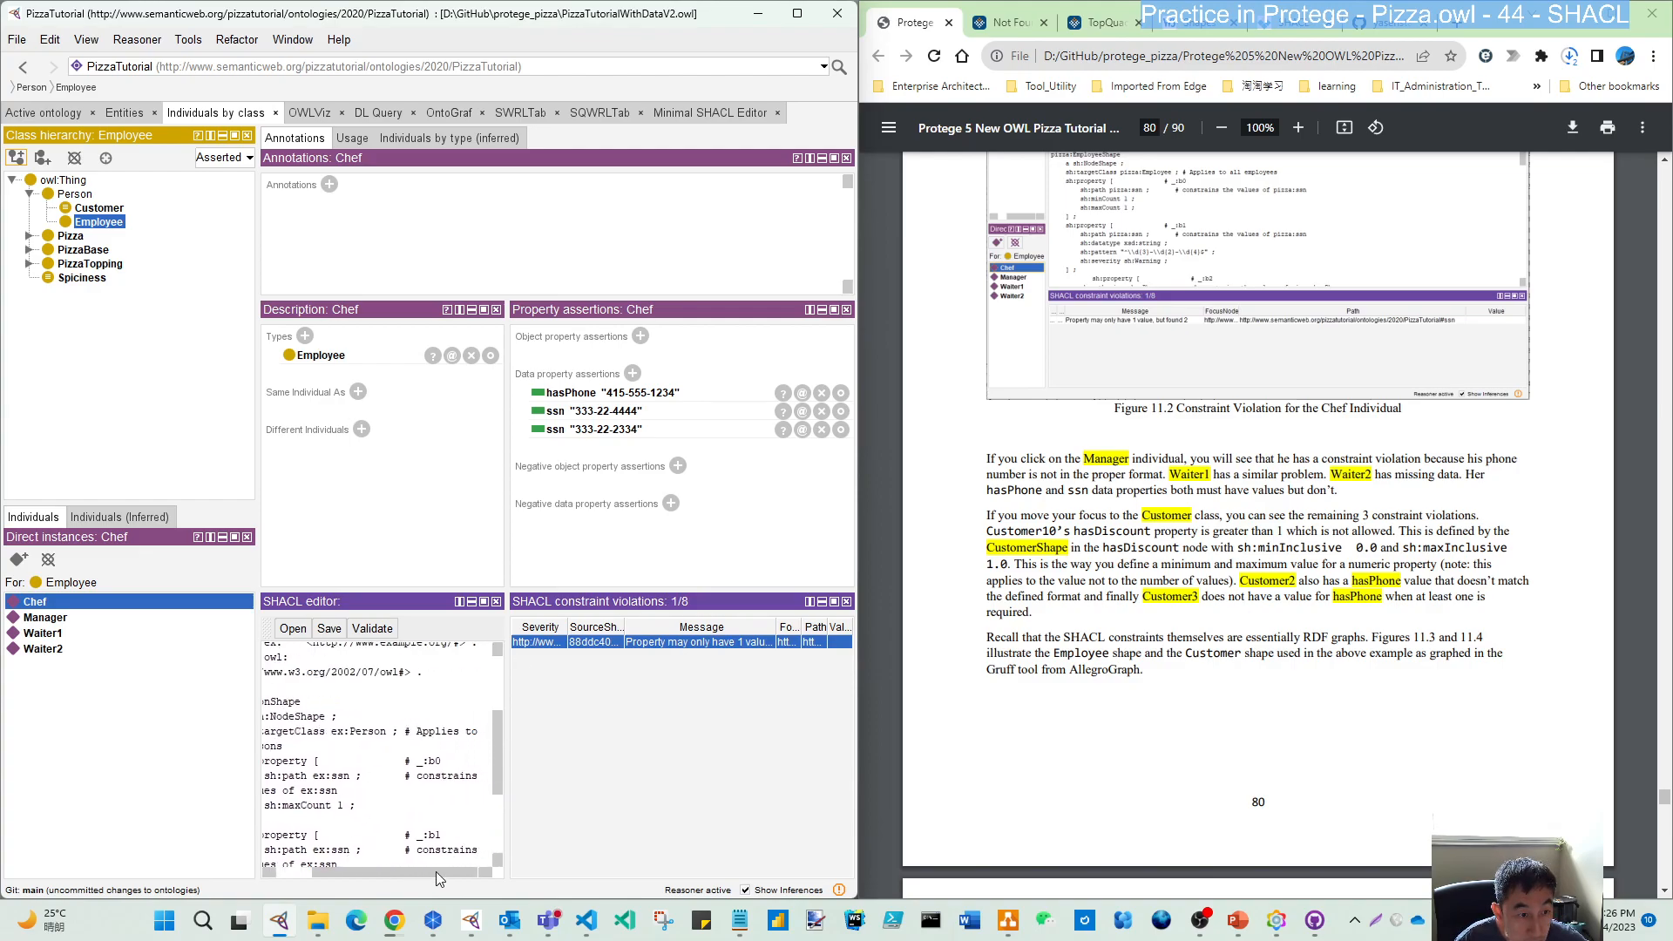
pyautogui.moveTo(259, 724); pyautogui.dragTo(148, 716)
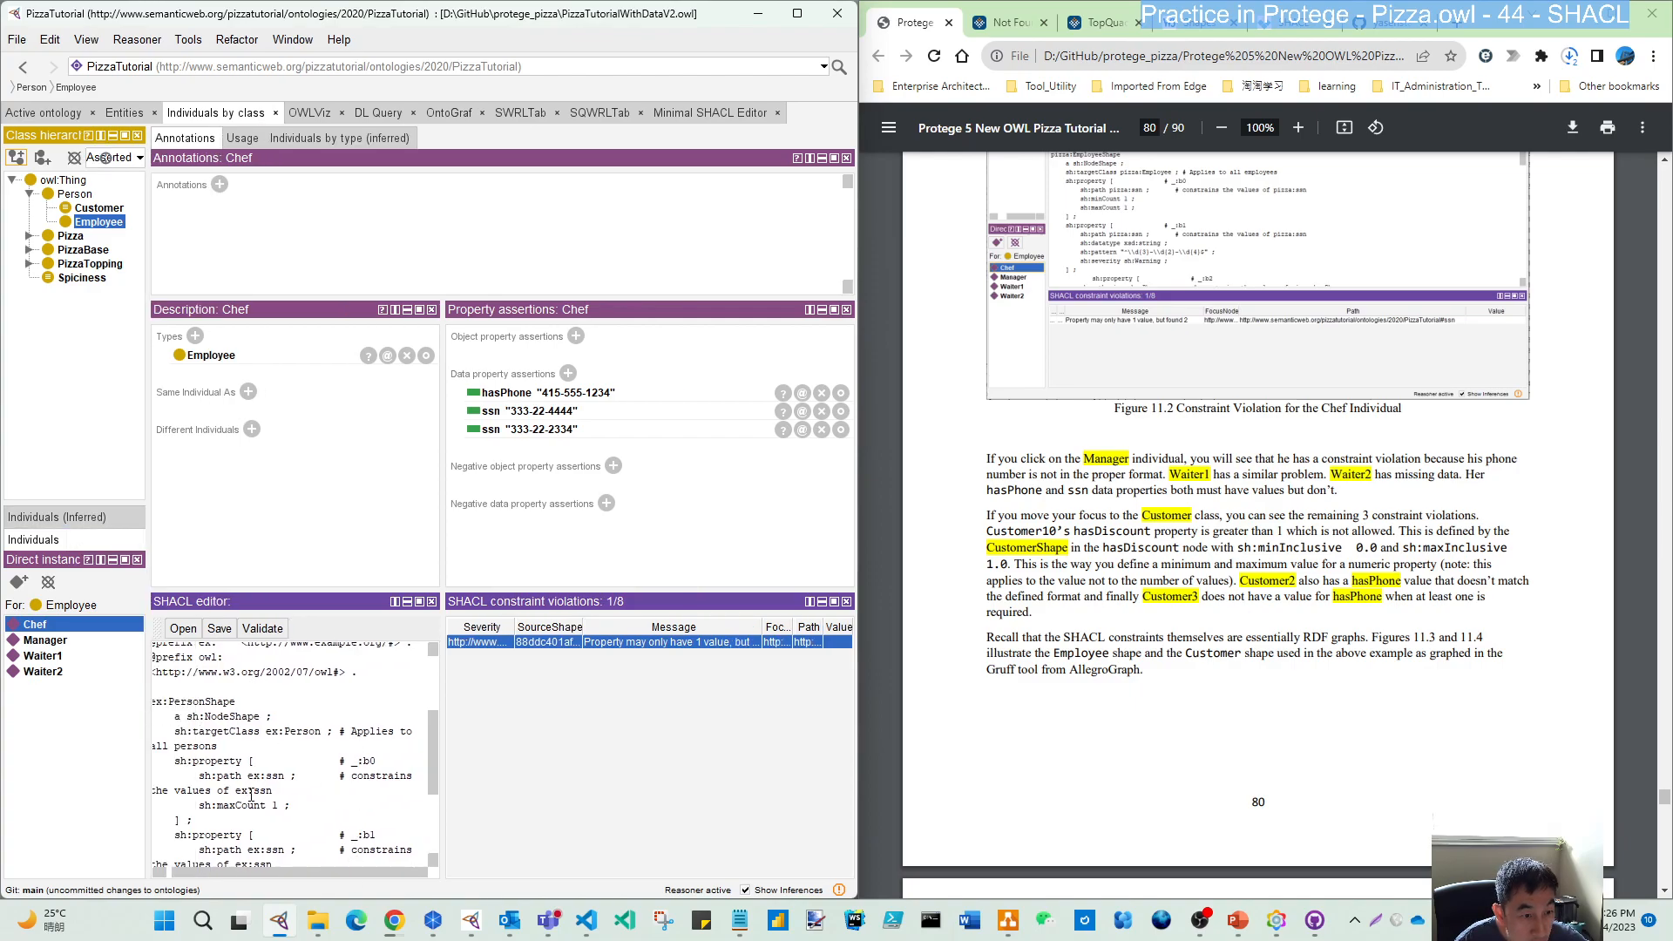
pyautogui.scroll(-2, 249, 800)
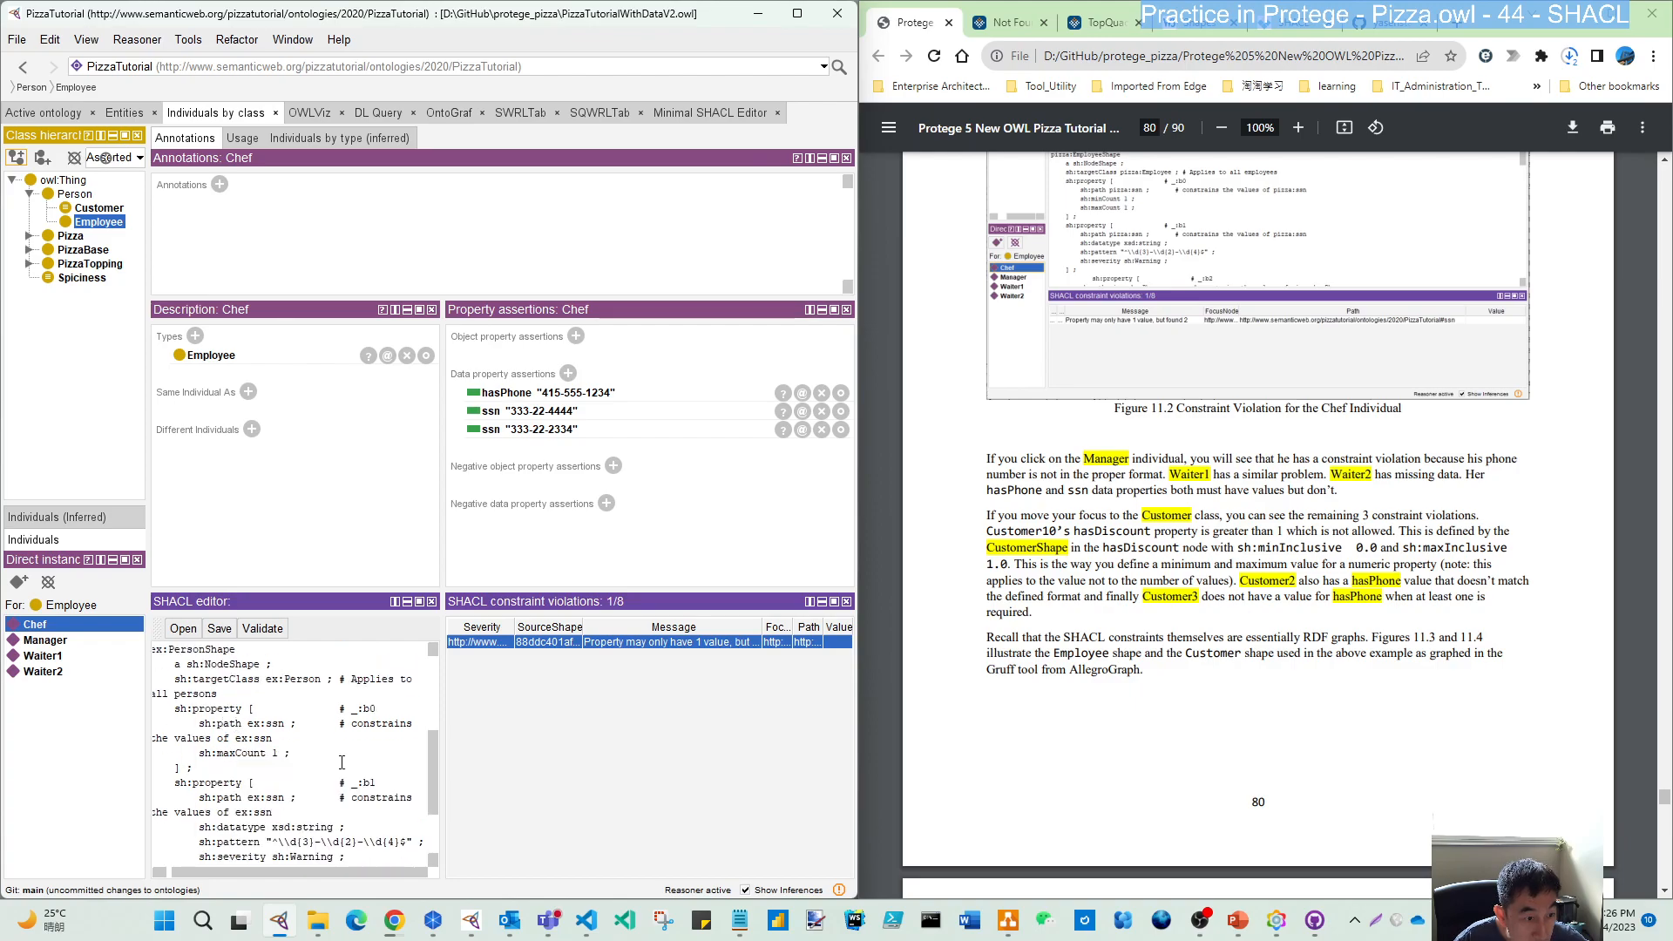
pyautogui.moveTo(444, 710); pyautogui.dragTo(521, 711)
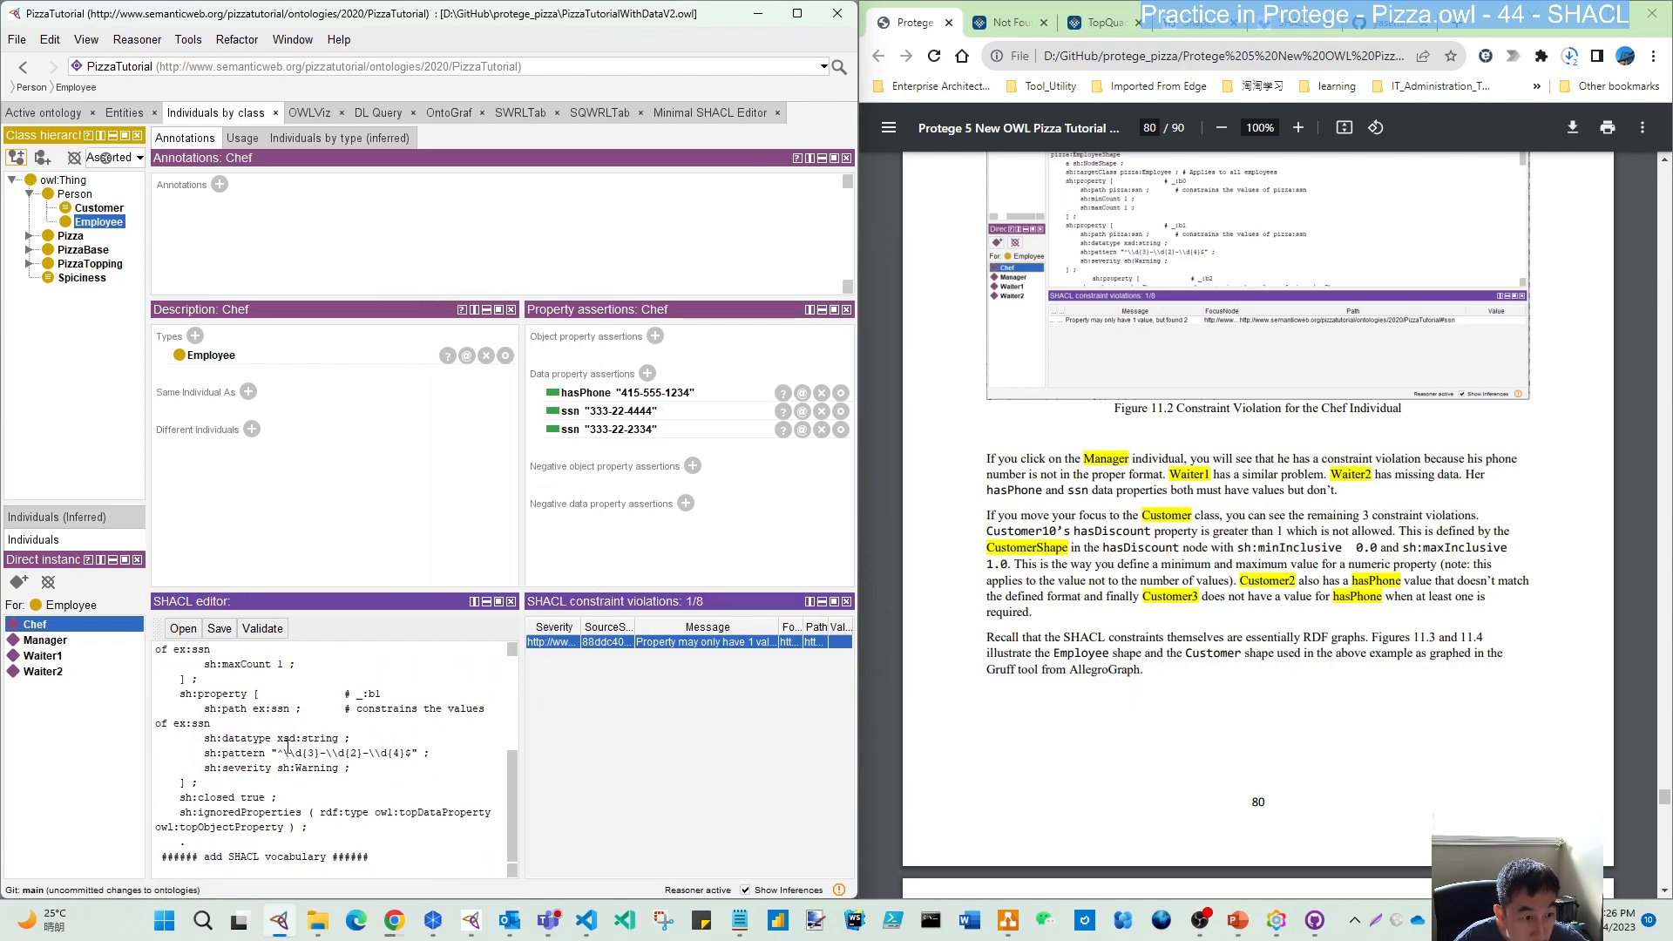
# - Examine the ex:PersonShape ssn constraints in the SHACL editor view, and select the Manager individual to check its violation
pyautogui.scroll(2, 296, 742)
pyautogui.scroll(2, 335, 745)
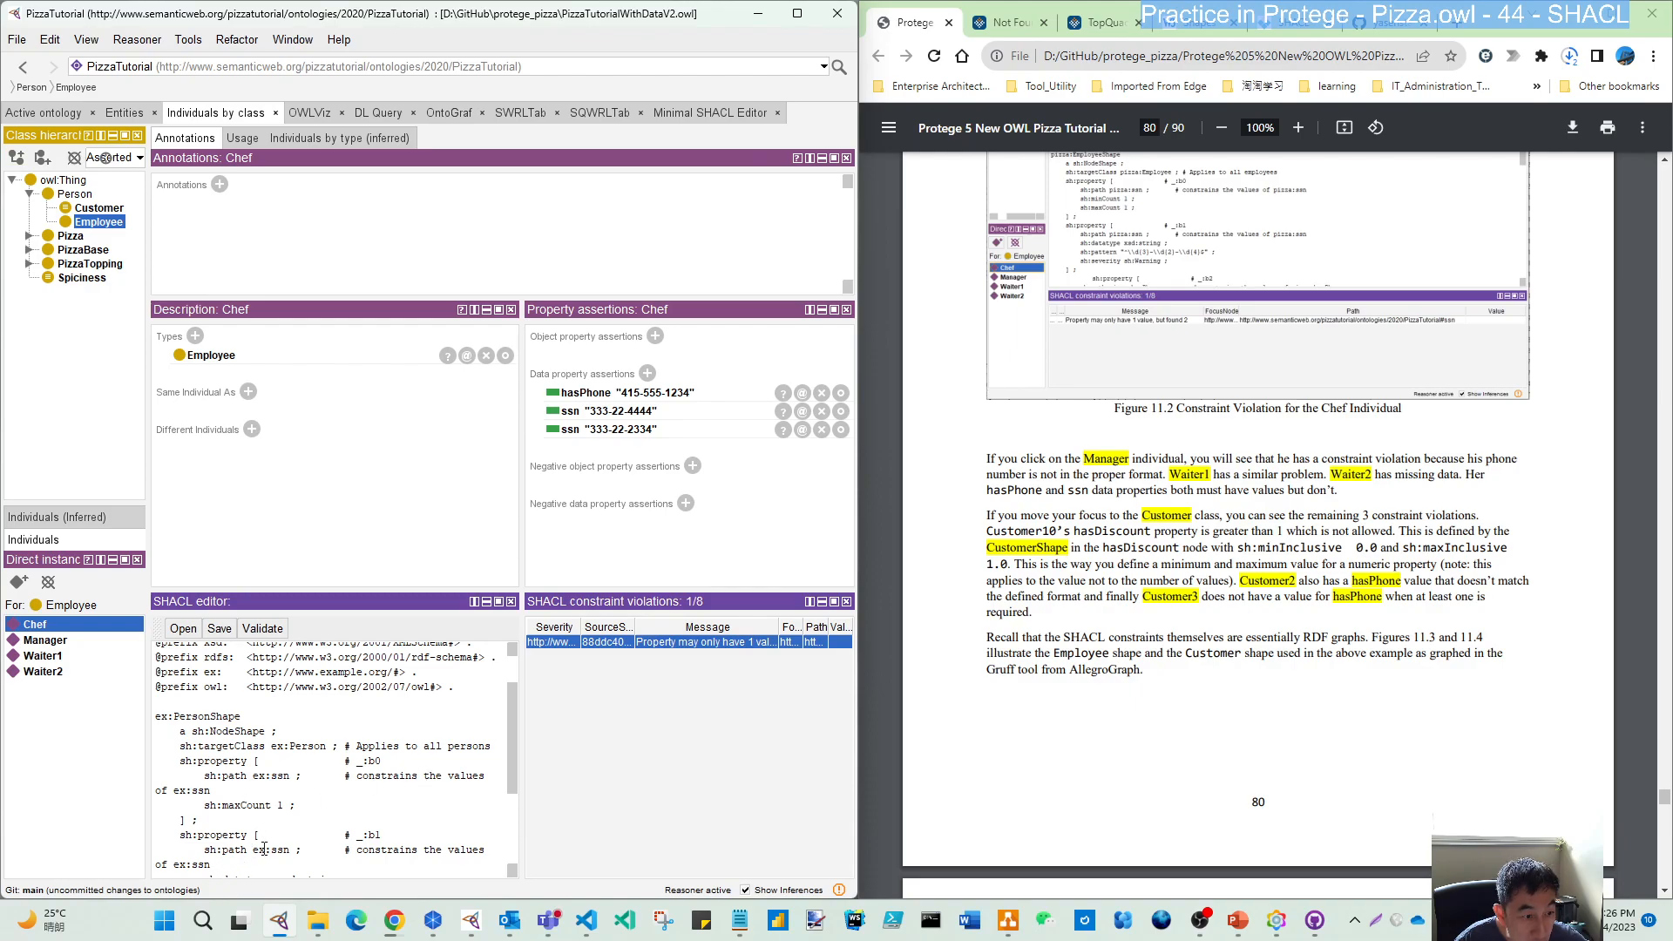
pyautogui.scroll(-2, 299, 836)
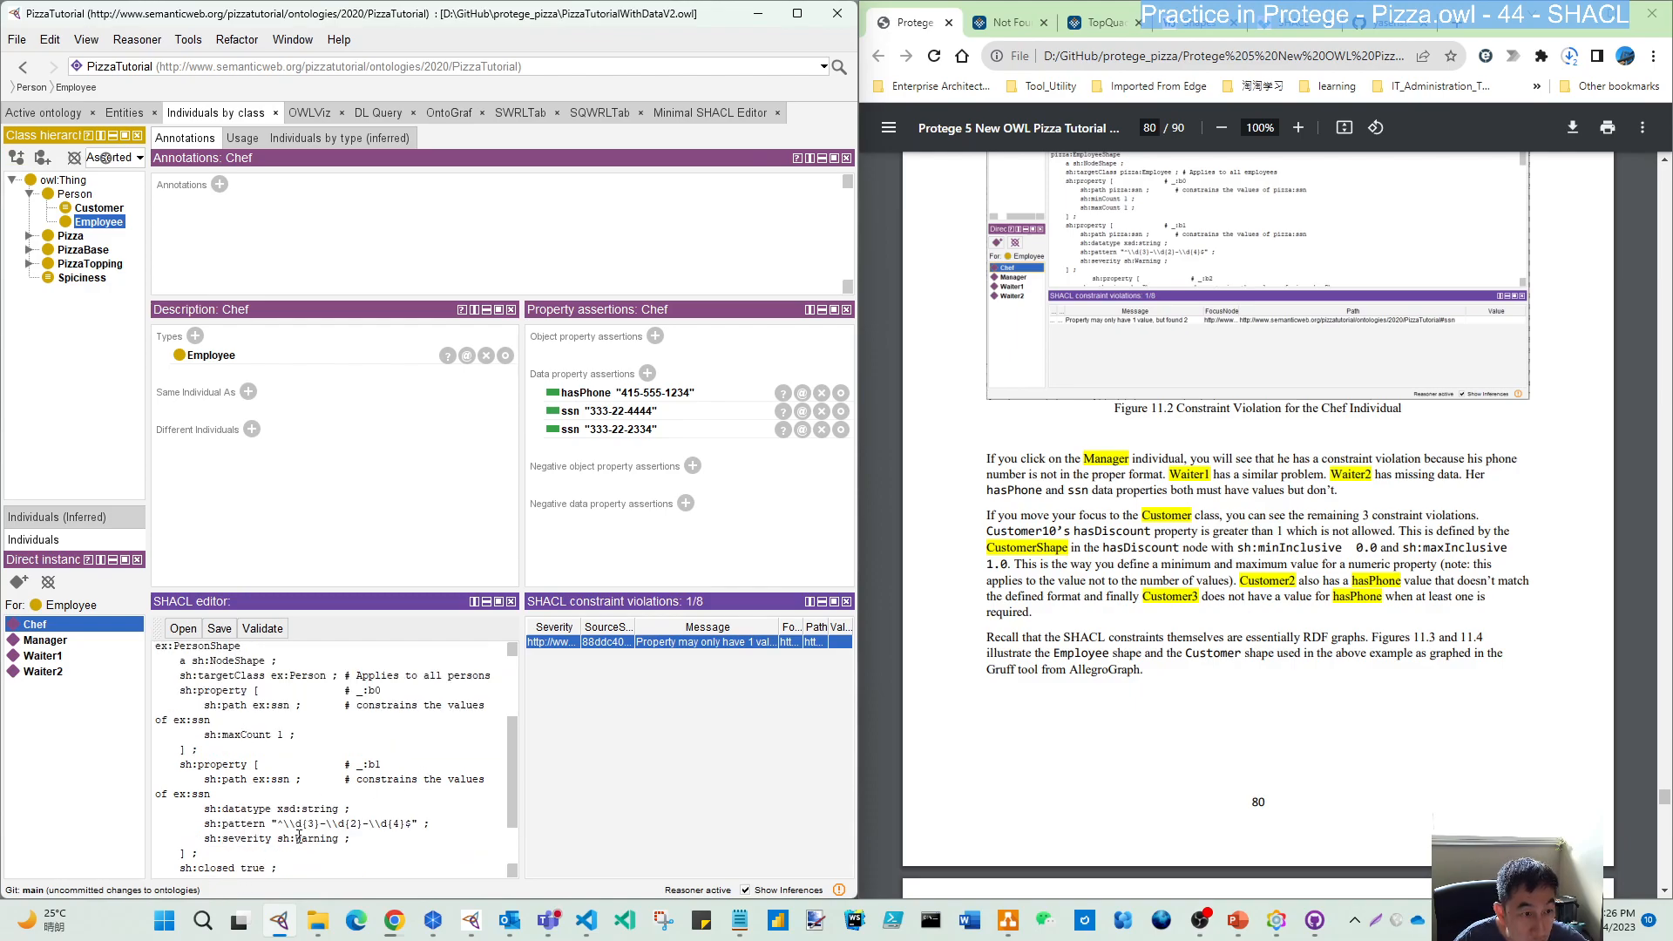
pyautogui.scroll(3, 299, 836)
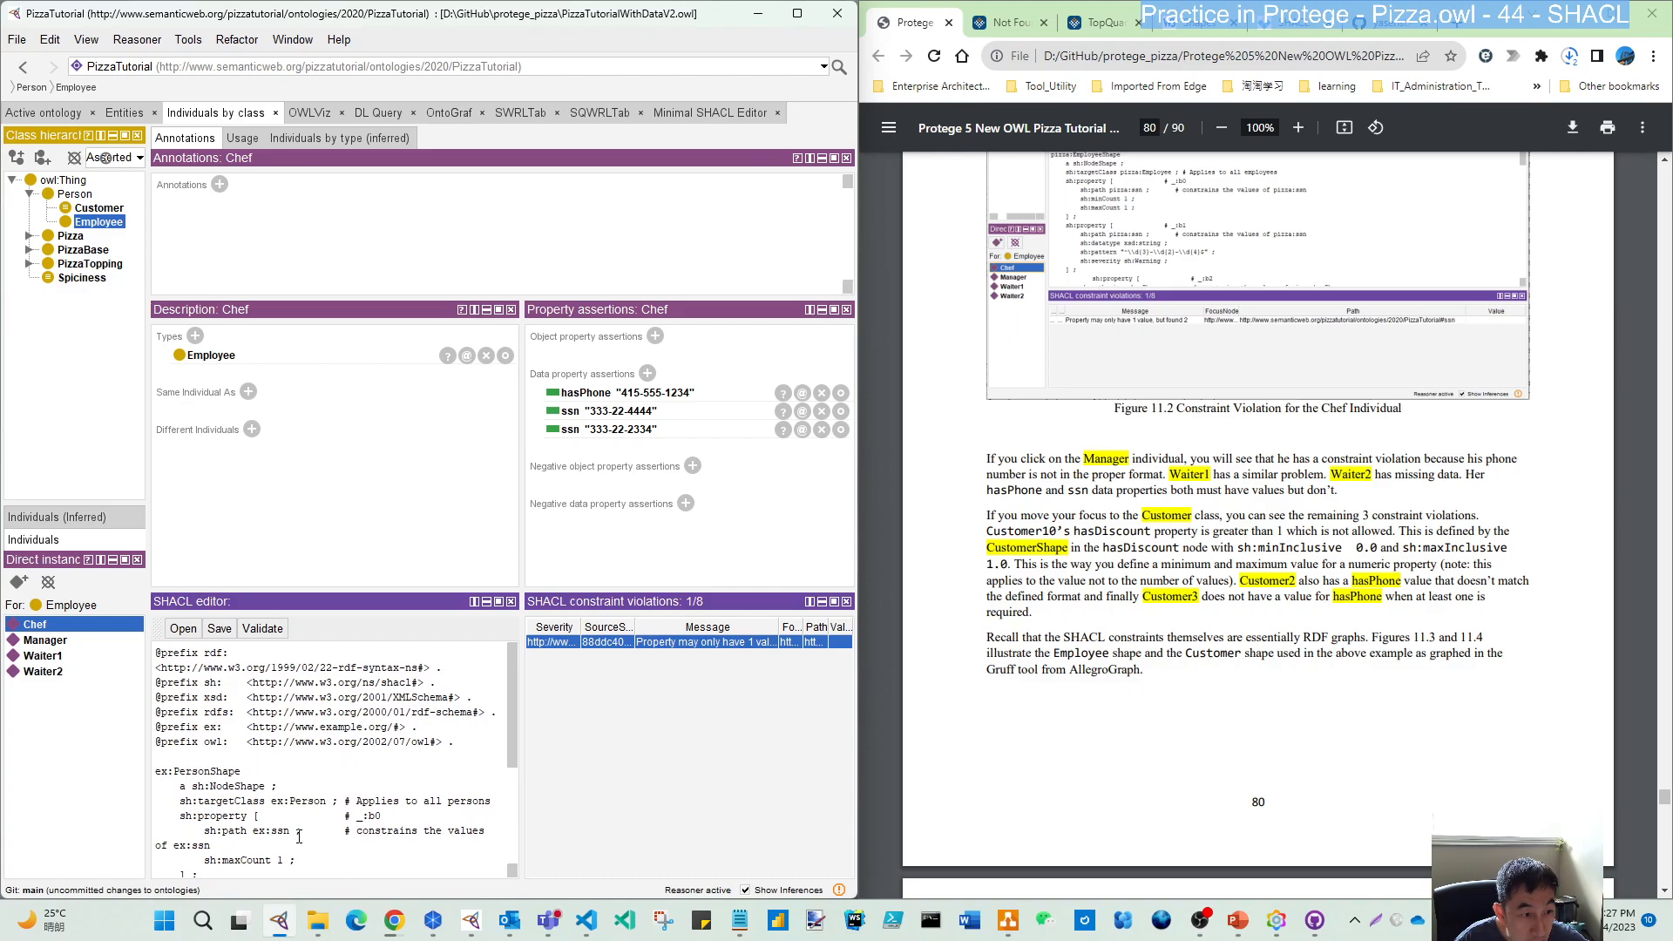
pyautogui.scroll(-2, 299, 837)
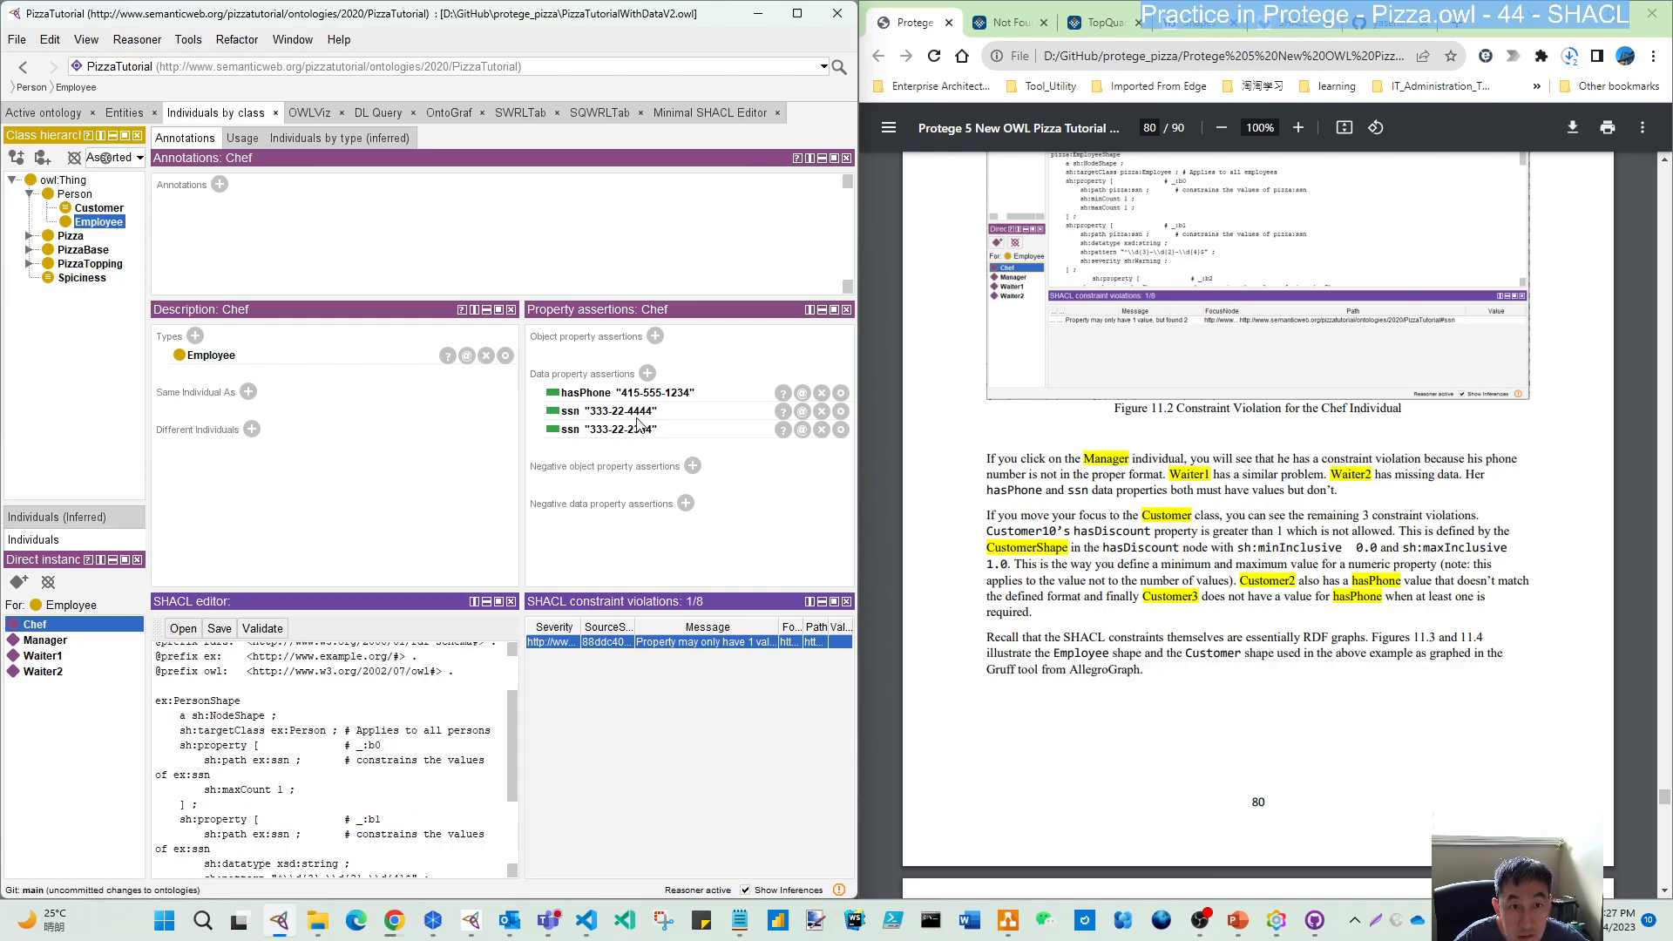
pyautogui.click(44, 640)
pyautogui.scroll(-6, 1205, 589)
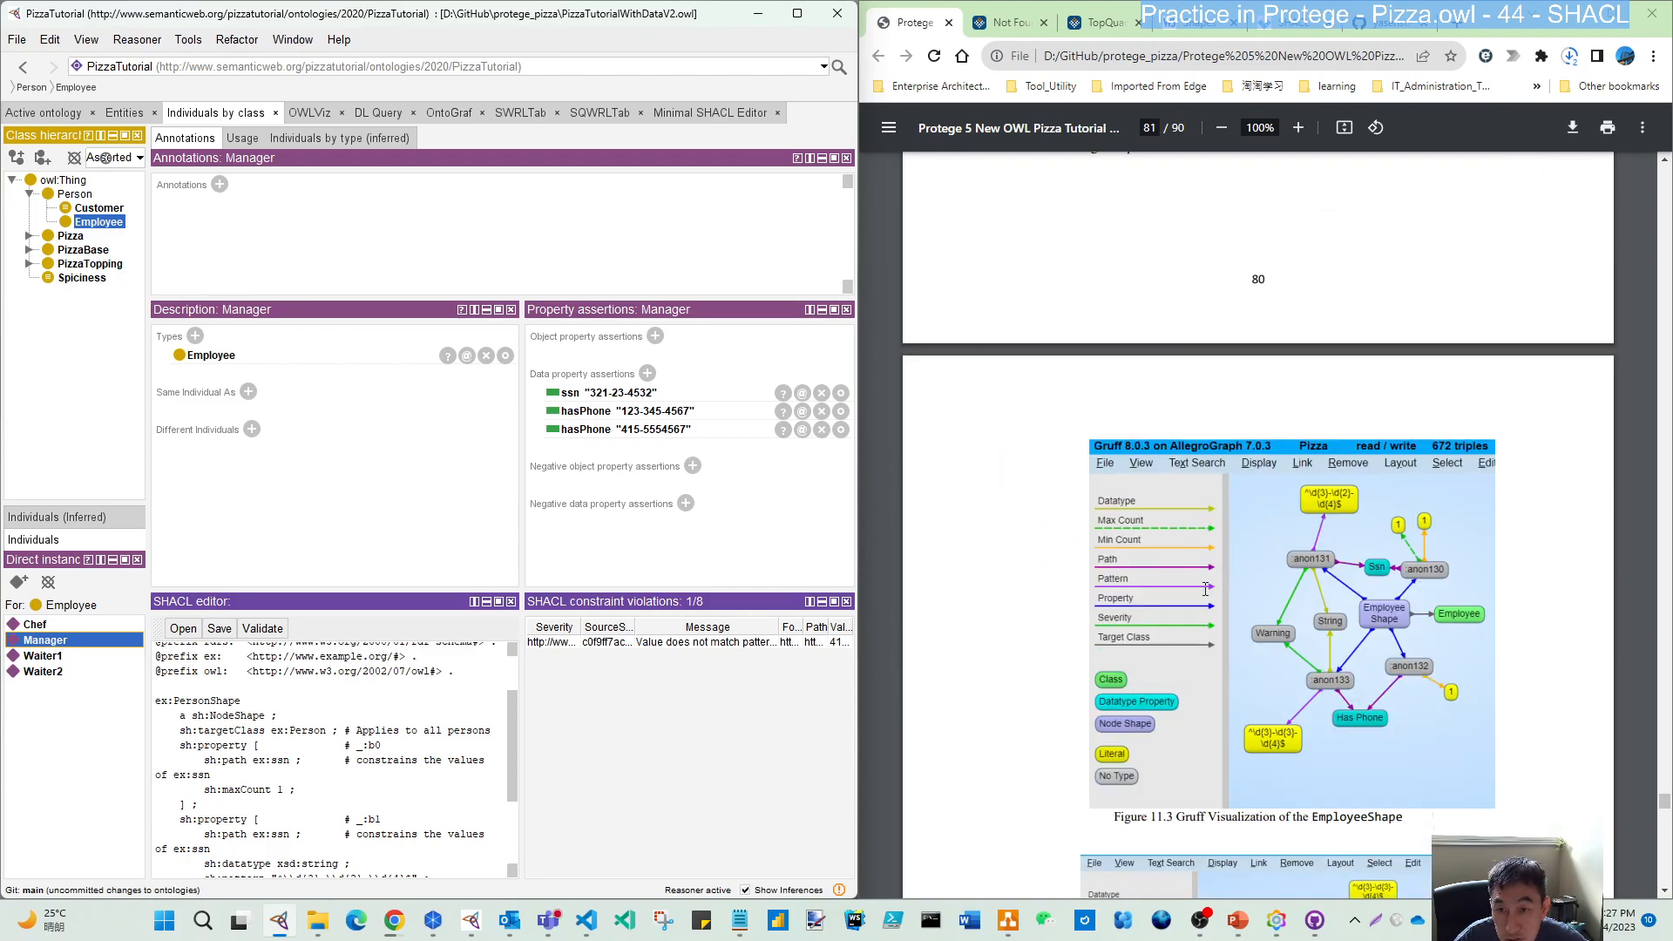
pyautogui.scroll(6, 1205, 589)
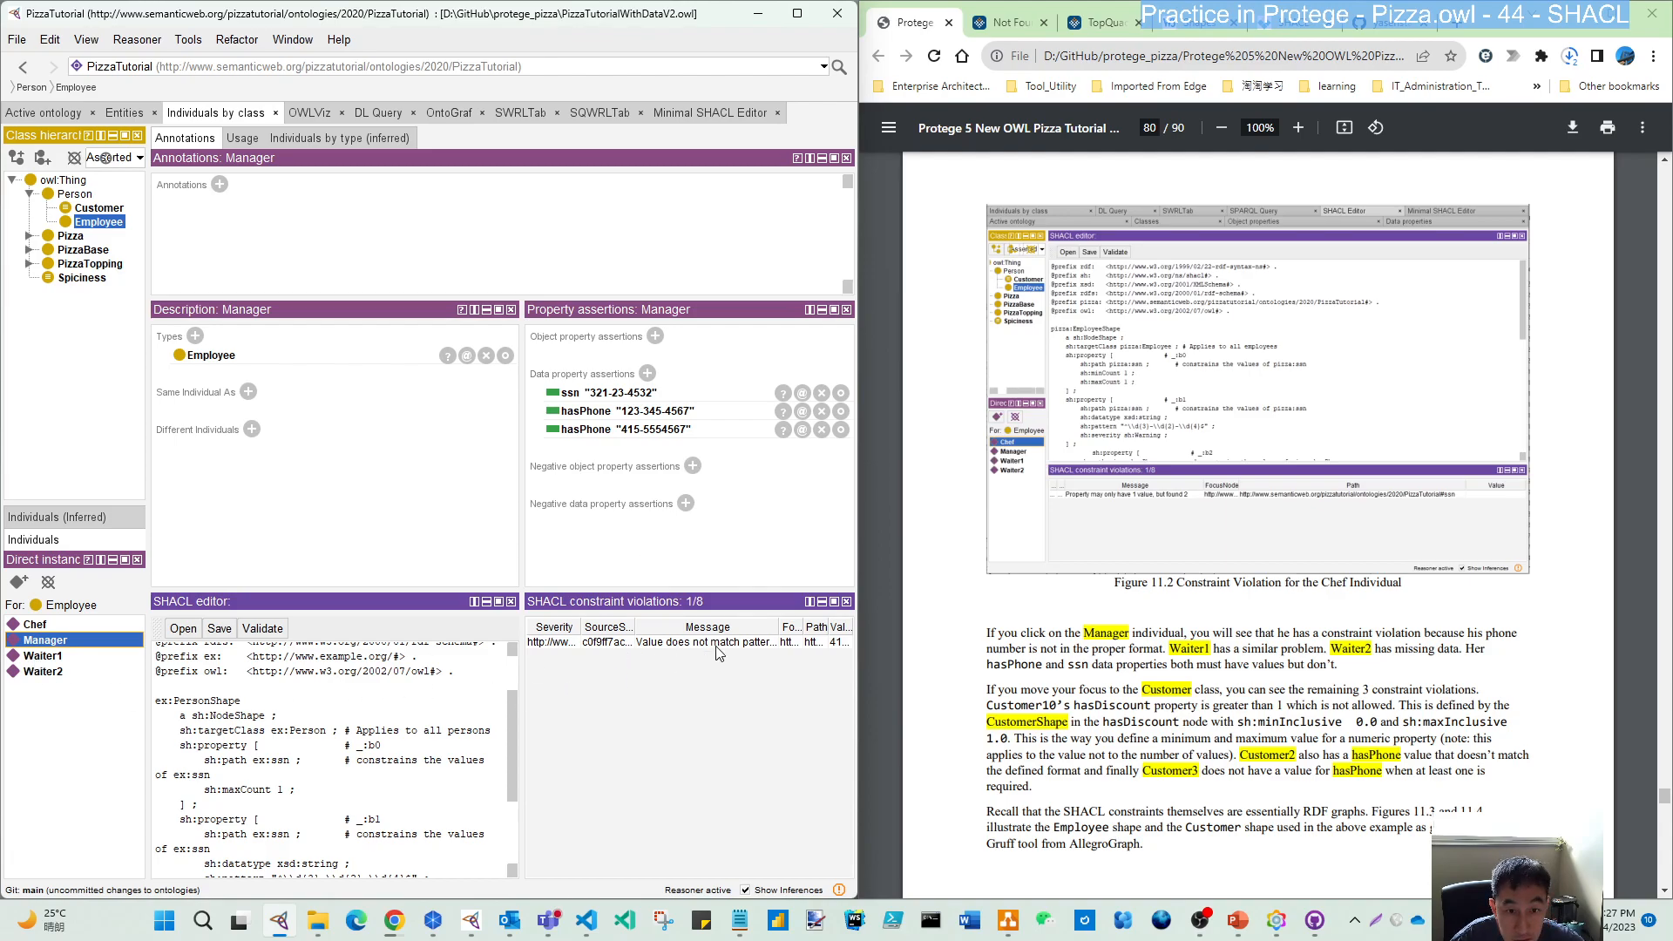
# - Inspect the constraint violations of the Waiter1 and Waiter2 individuals, comparing Waiter1's violation with its ssn assertion
pyautogui.click(43, 660)
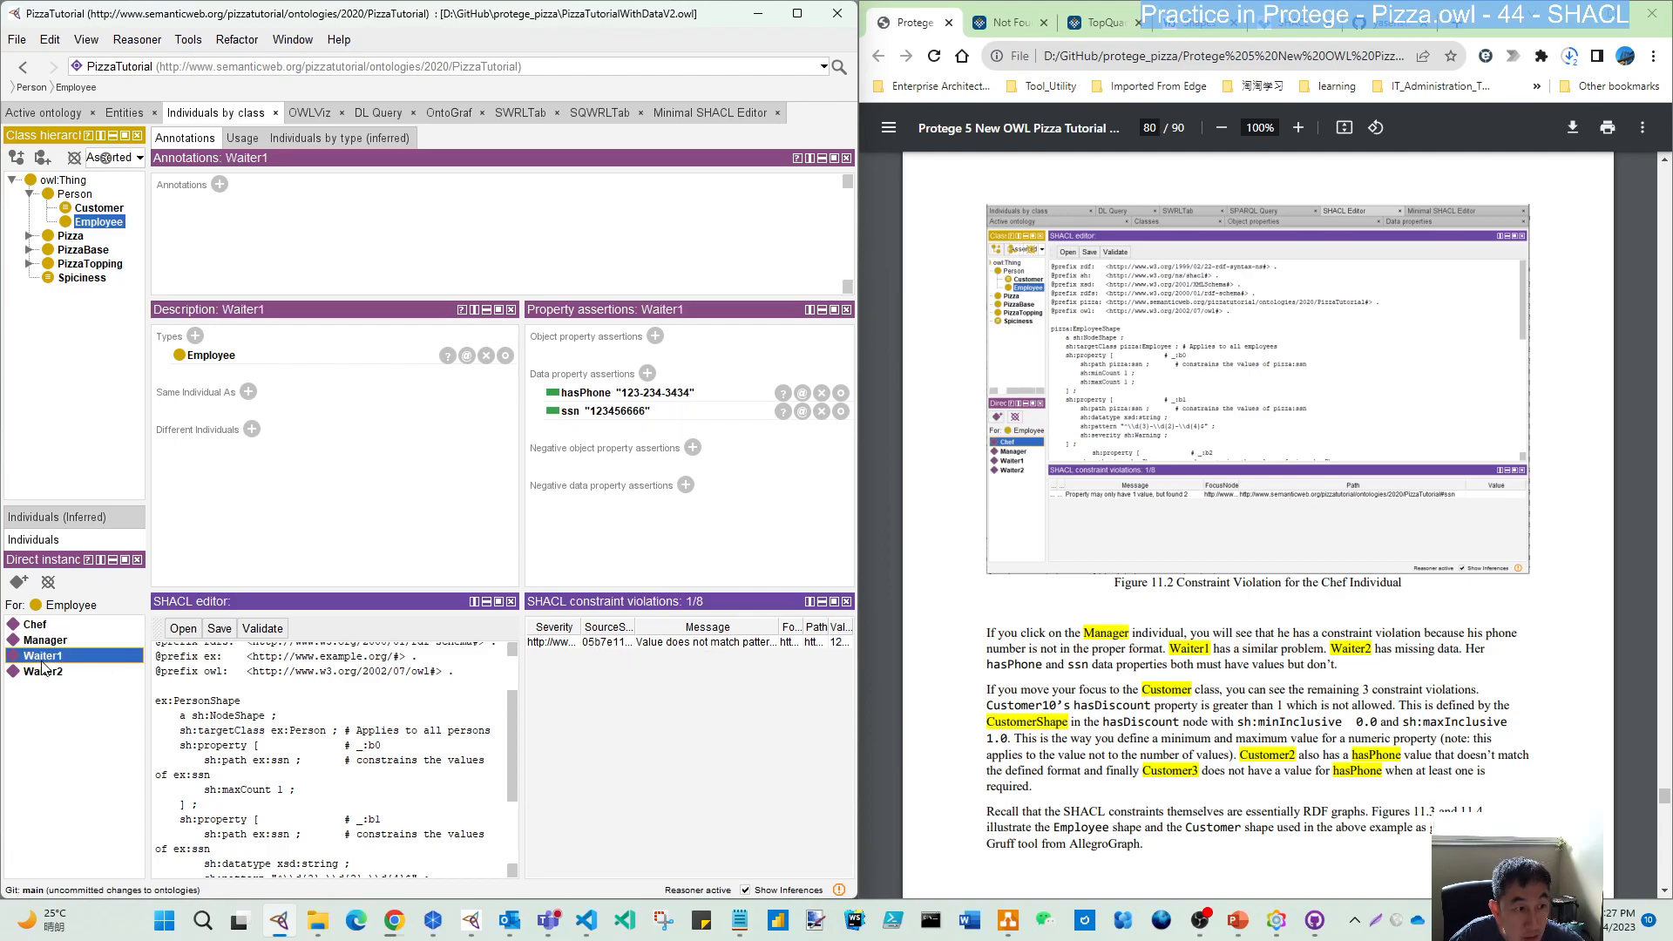
pyautogui.click(616, 414)
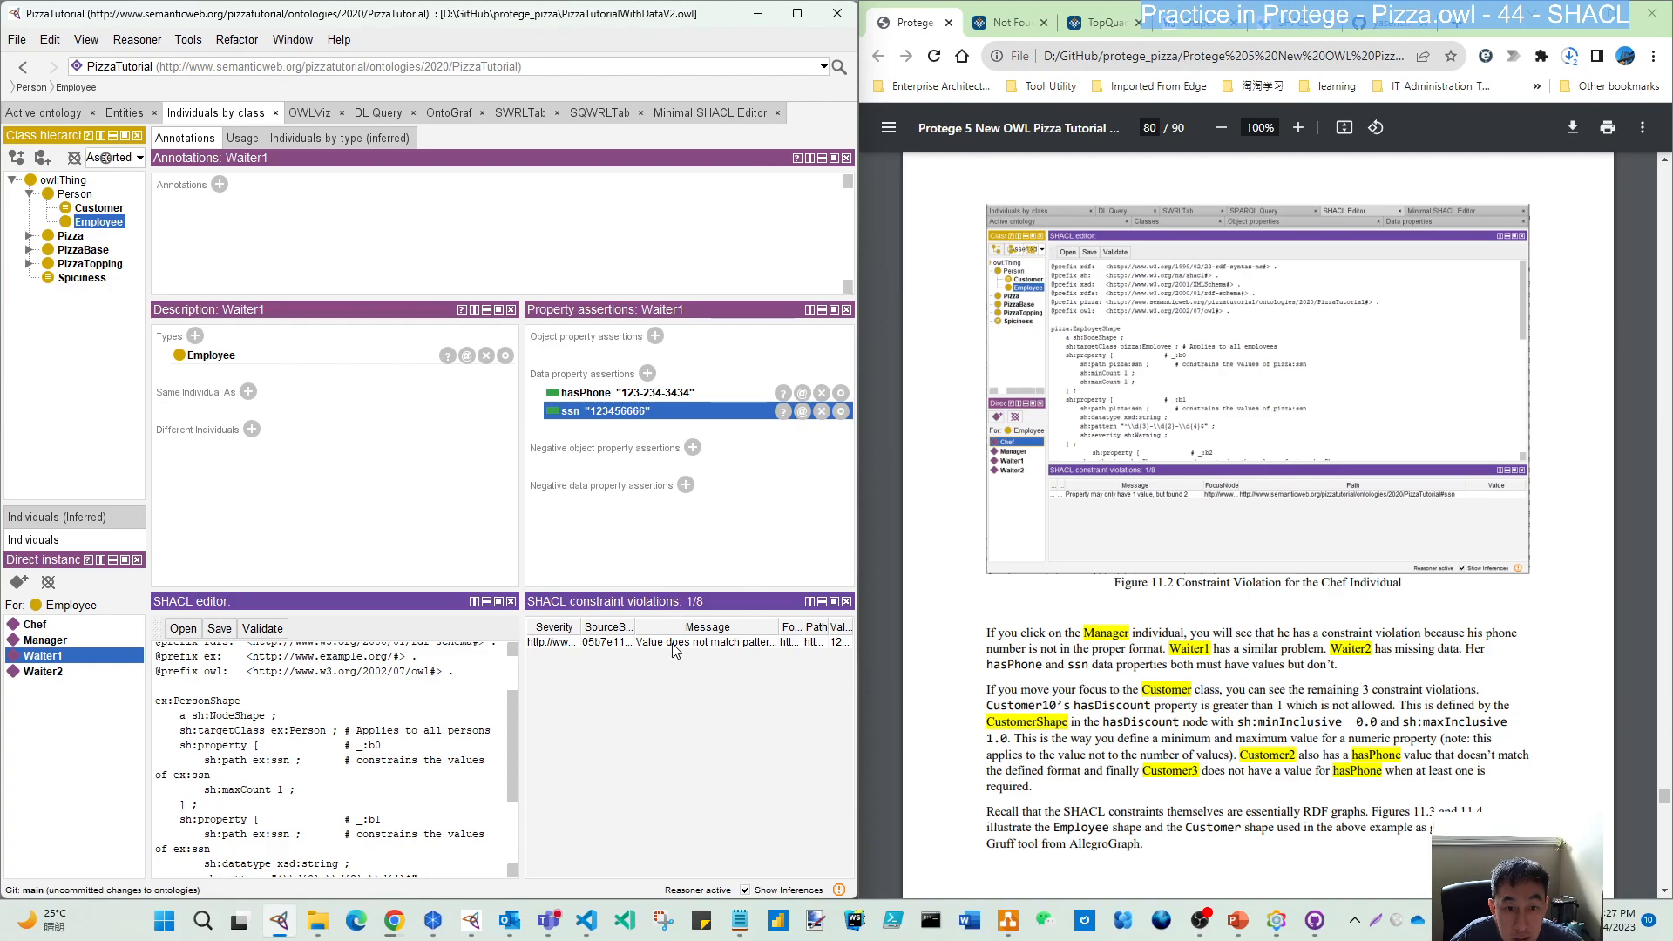
pyautogui.click(709, 644)
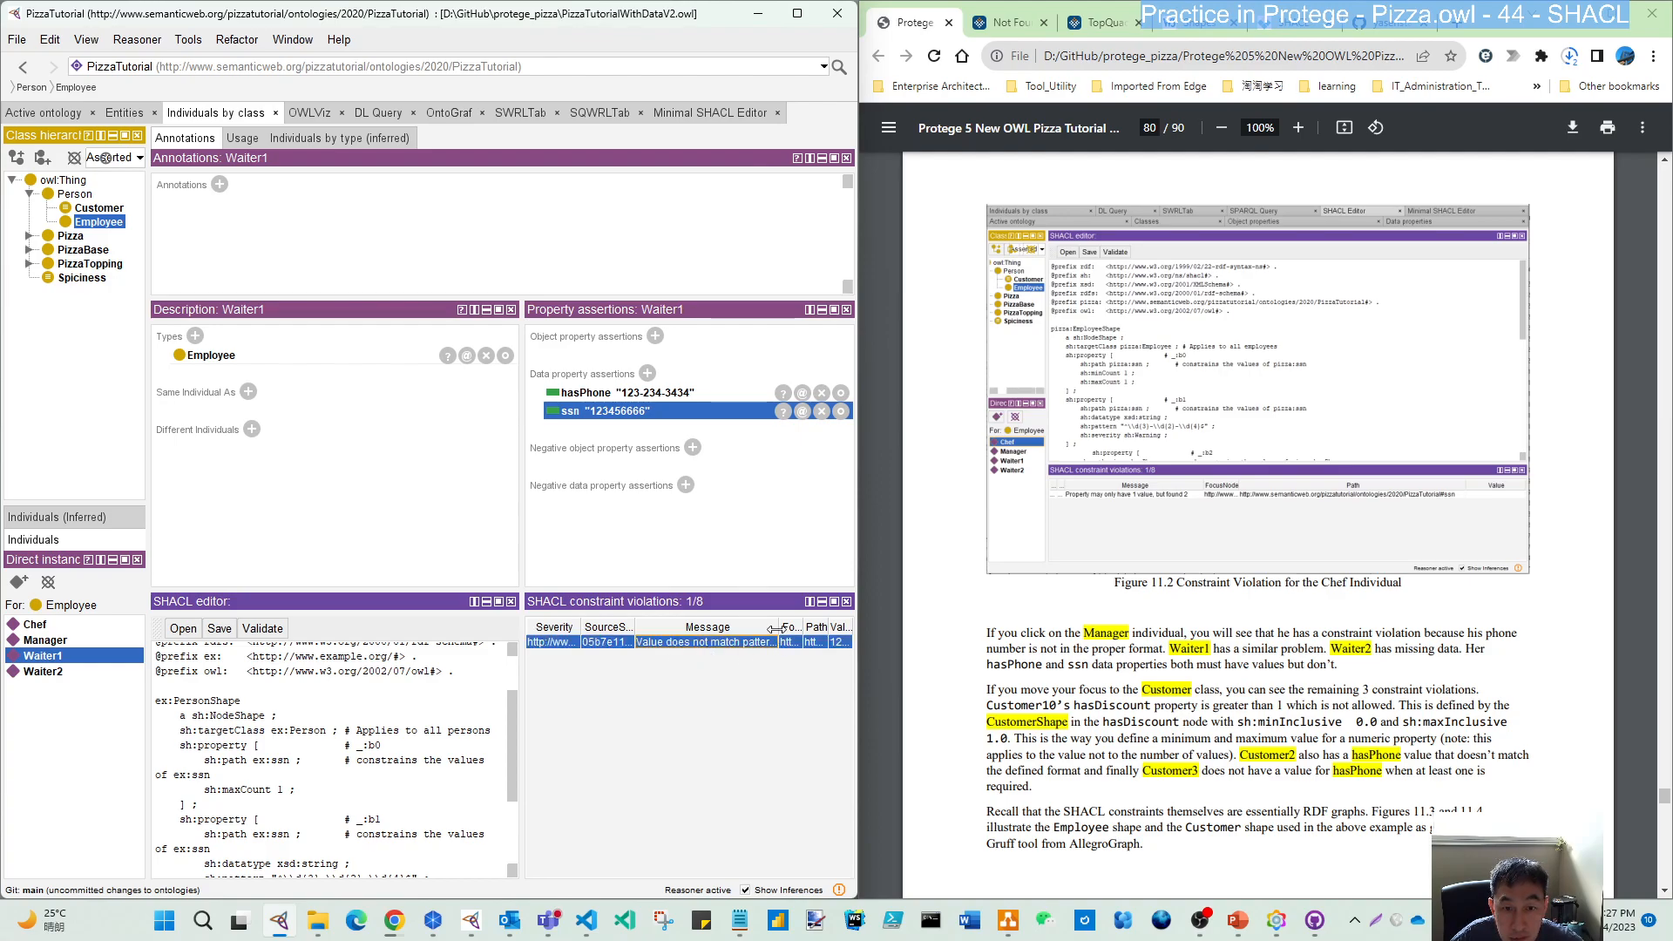
pyautogui.click(44, 672)
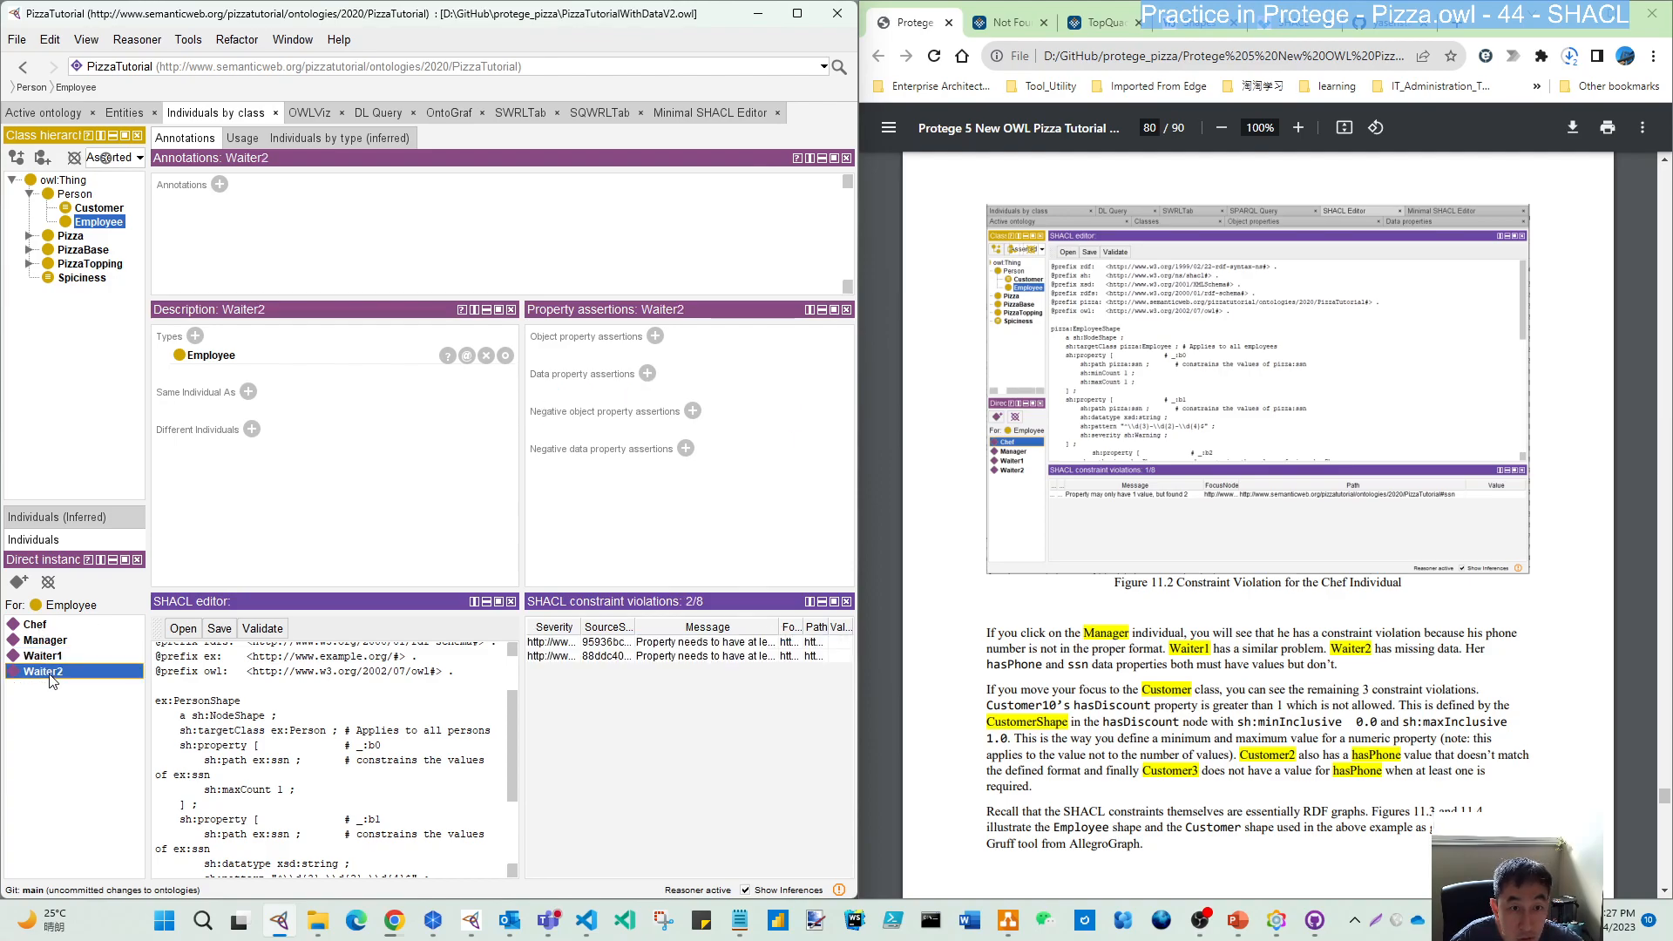
pyautogui.click(702, 646)
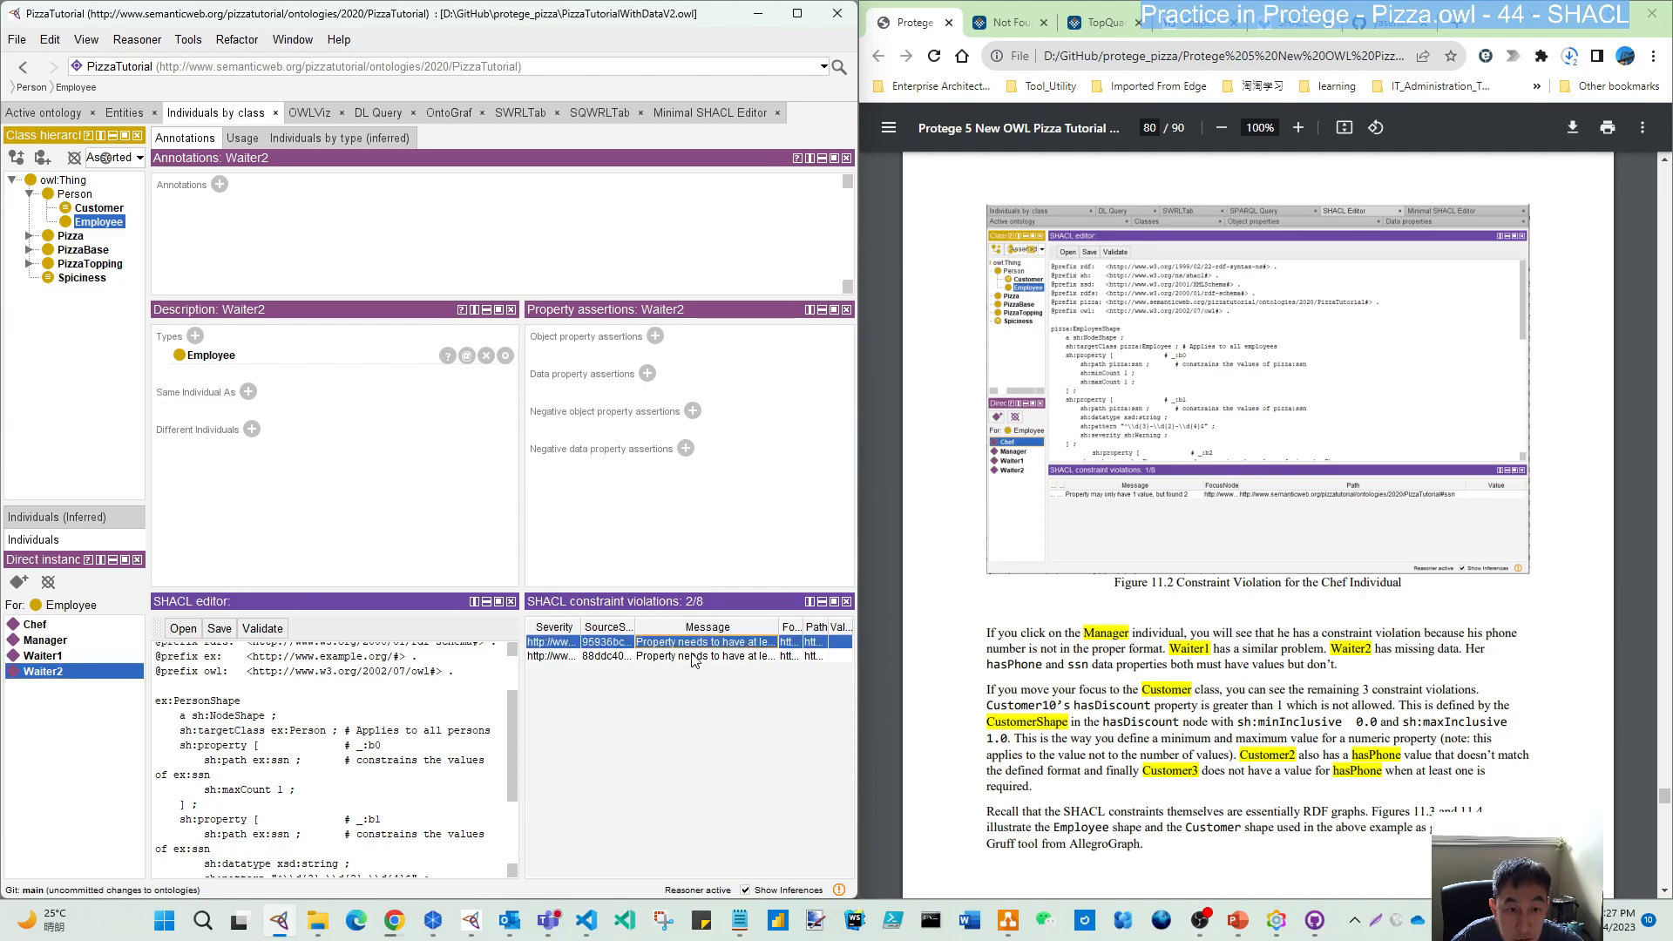
pyautogui.click(695, 658)
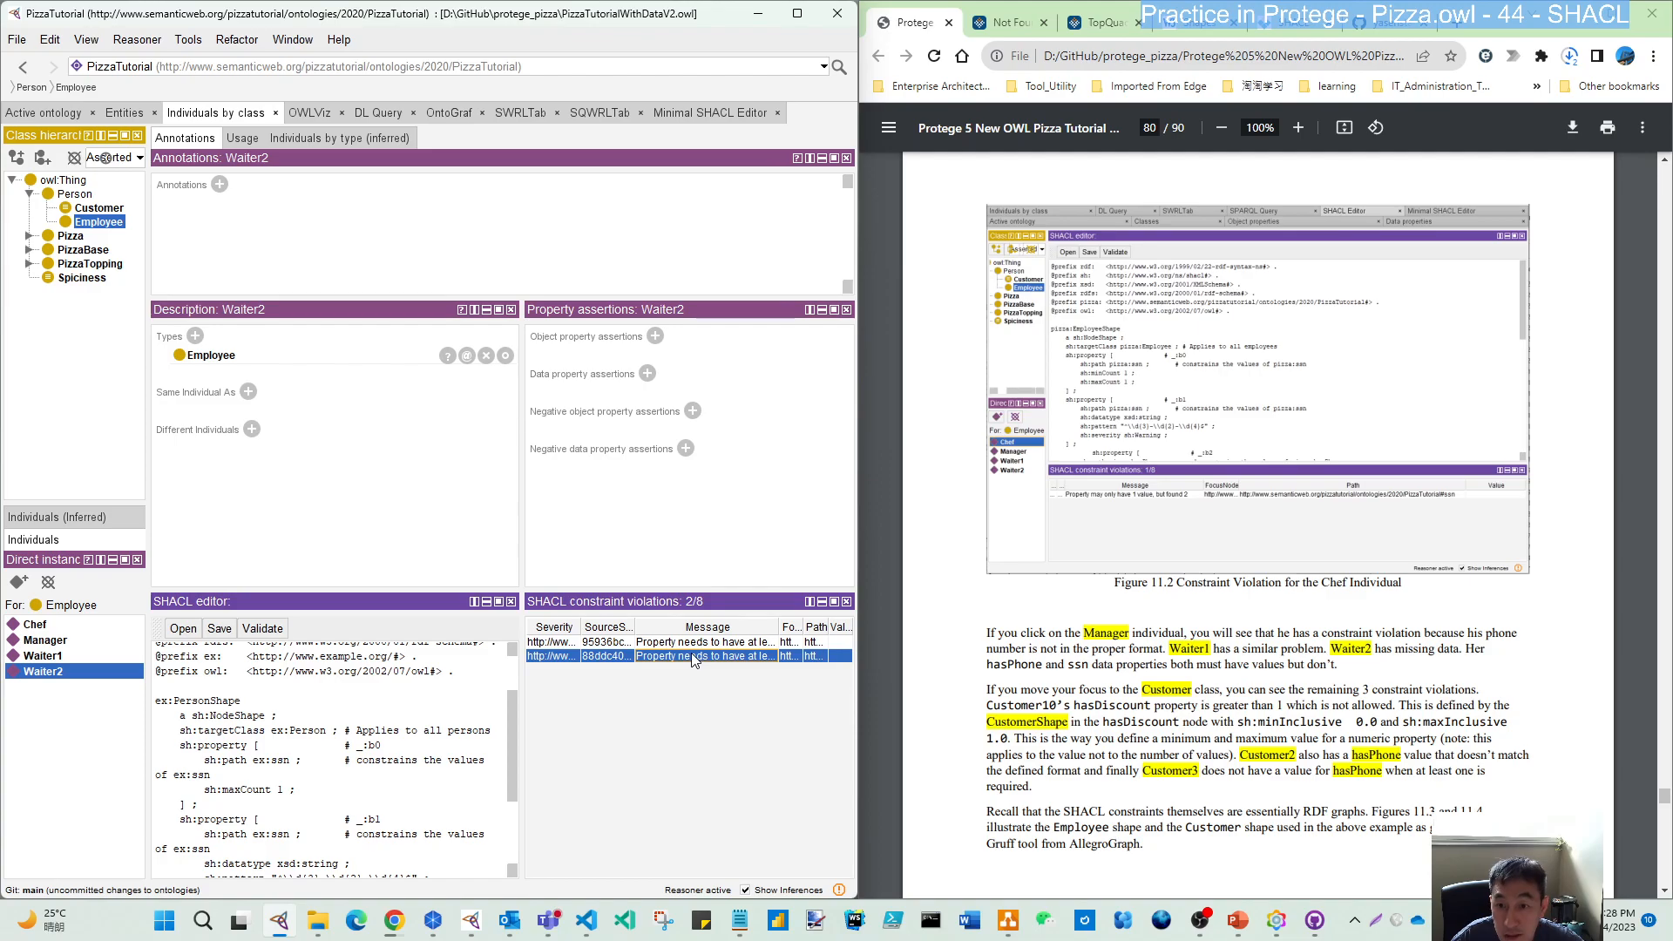
# - Select the Customer class and its Customer1 individual to check its violations, and run validation from the embedded SHACL editor view
pyautogui.click(96, 208)
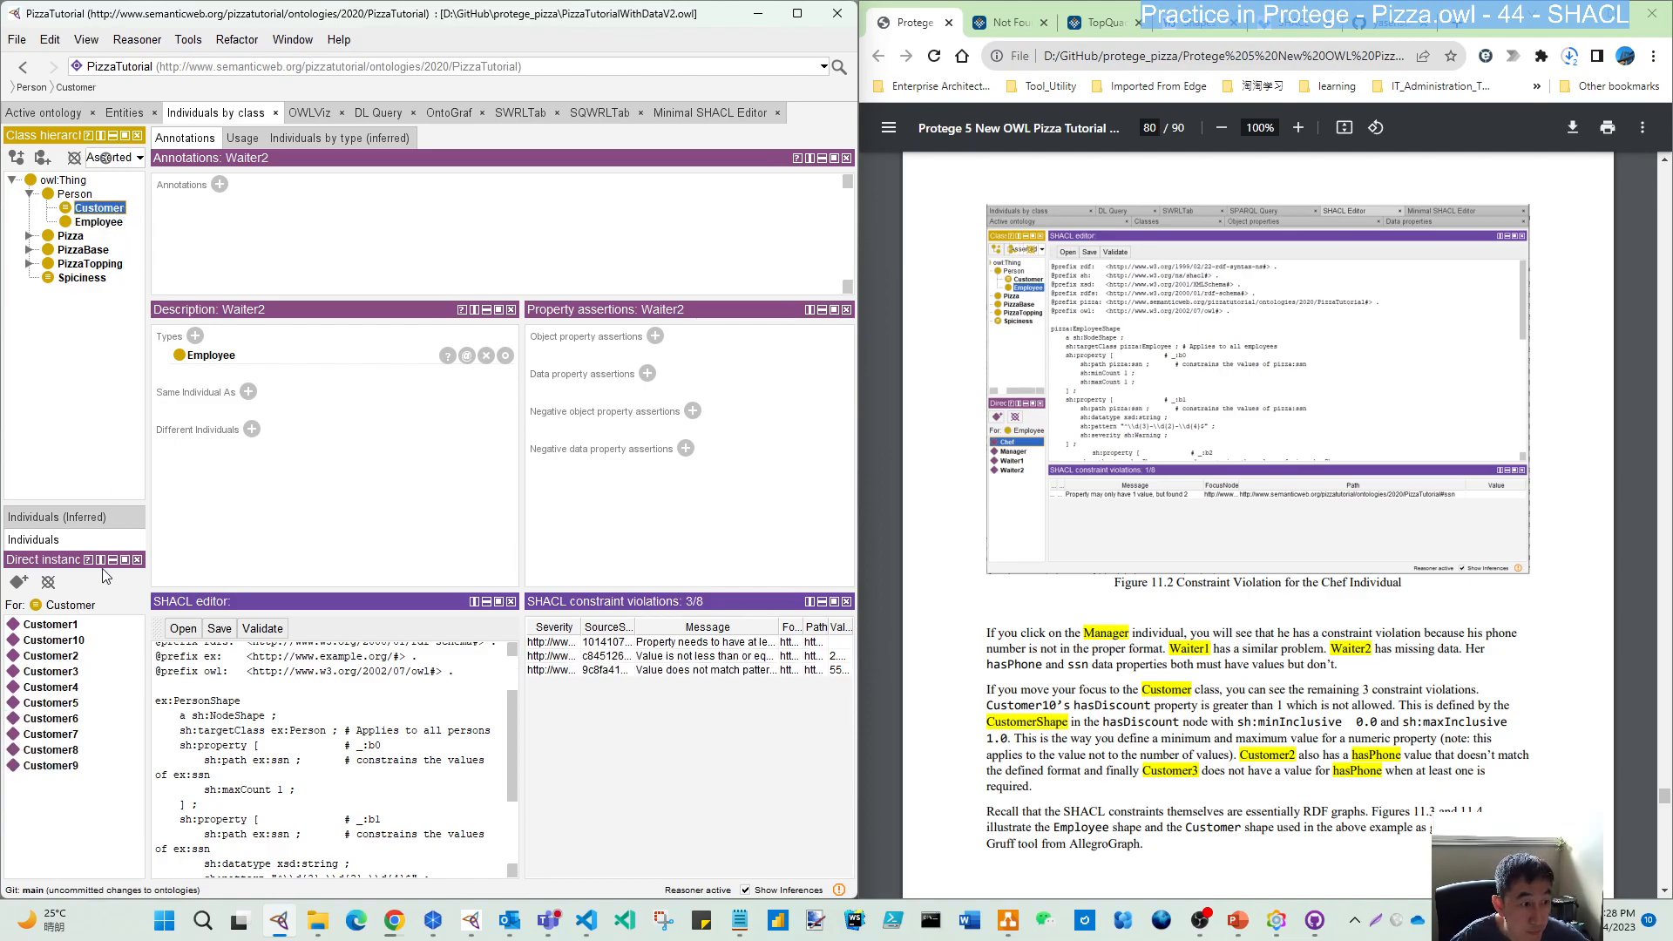
pyautogui.click(61, 627)
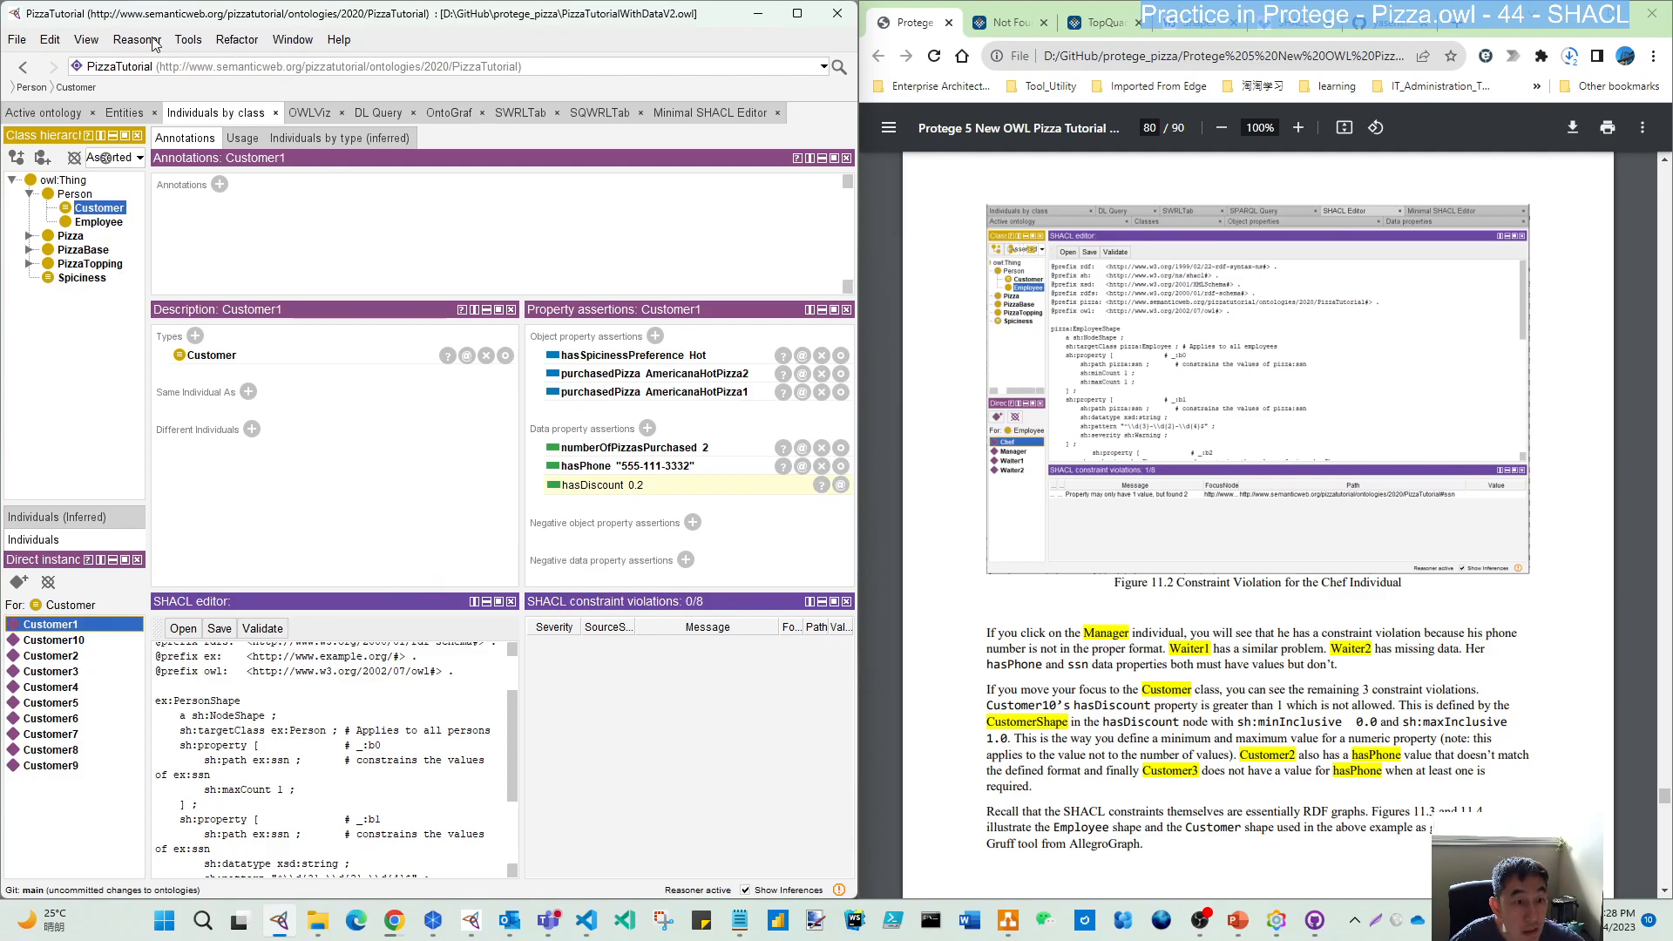
pyautogui.click(273, 631)
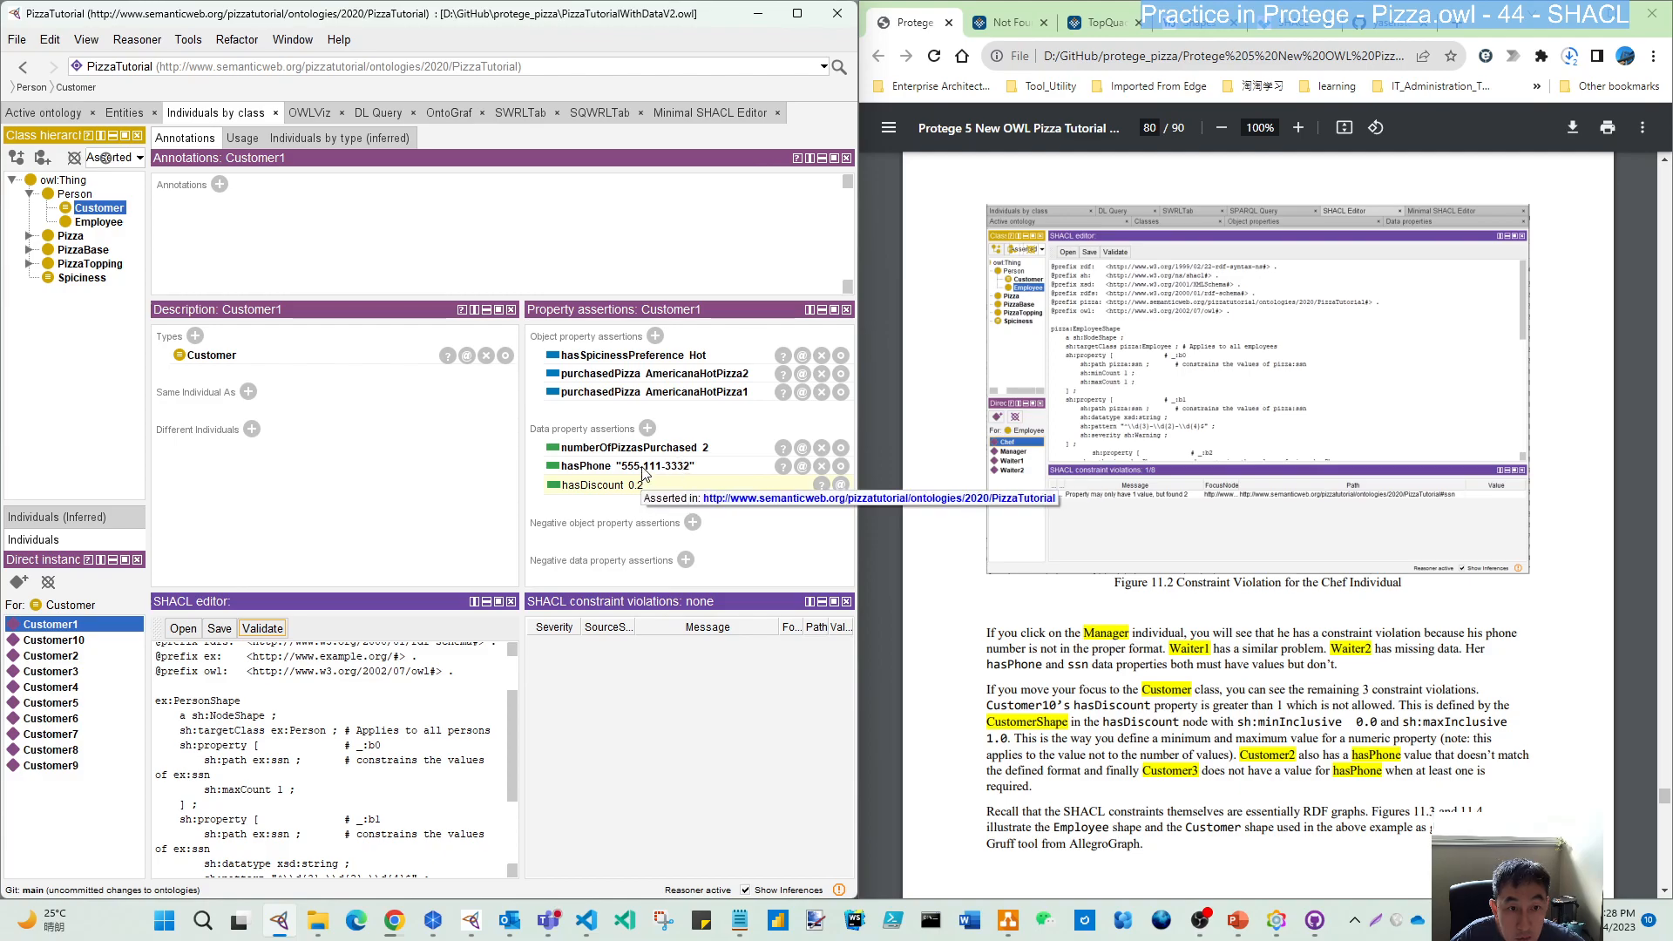
# - Read through the ex:PersonShape definition in the embedded SHACL editor view, resizing the split between it and the constraint violations view
pyautogui.scroll(-5, 297, 765)
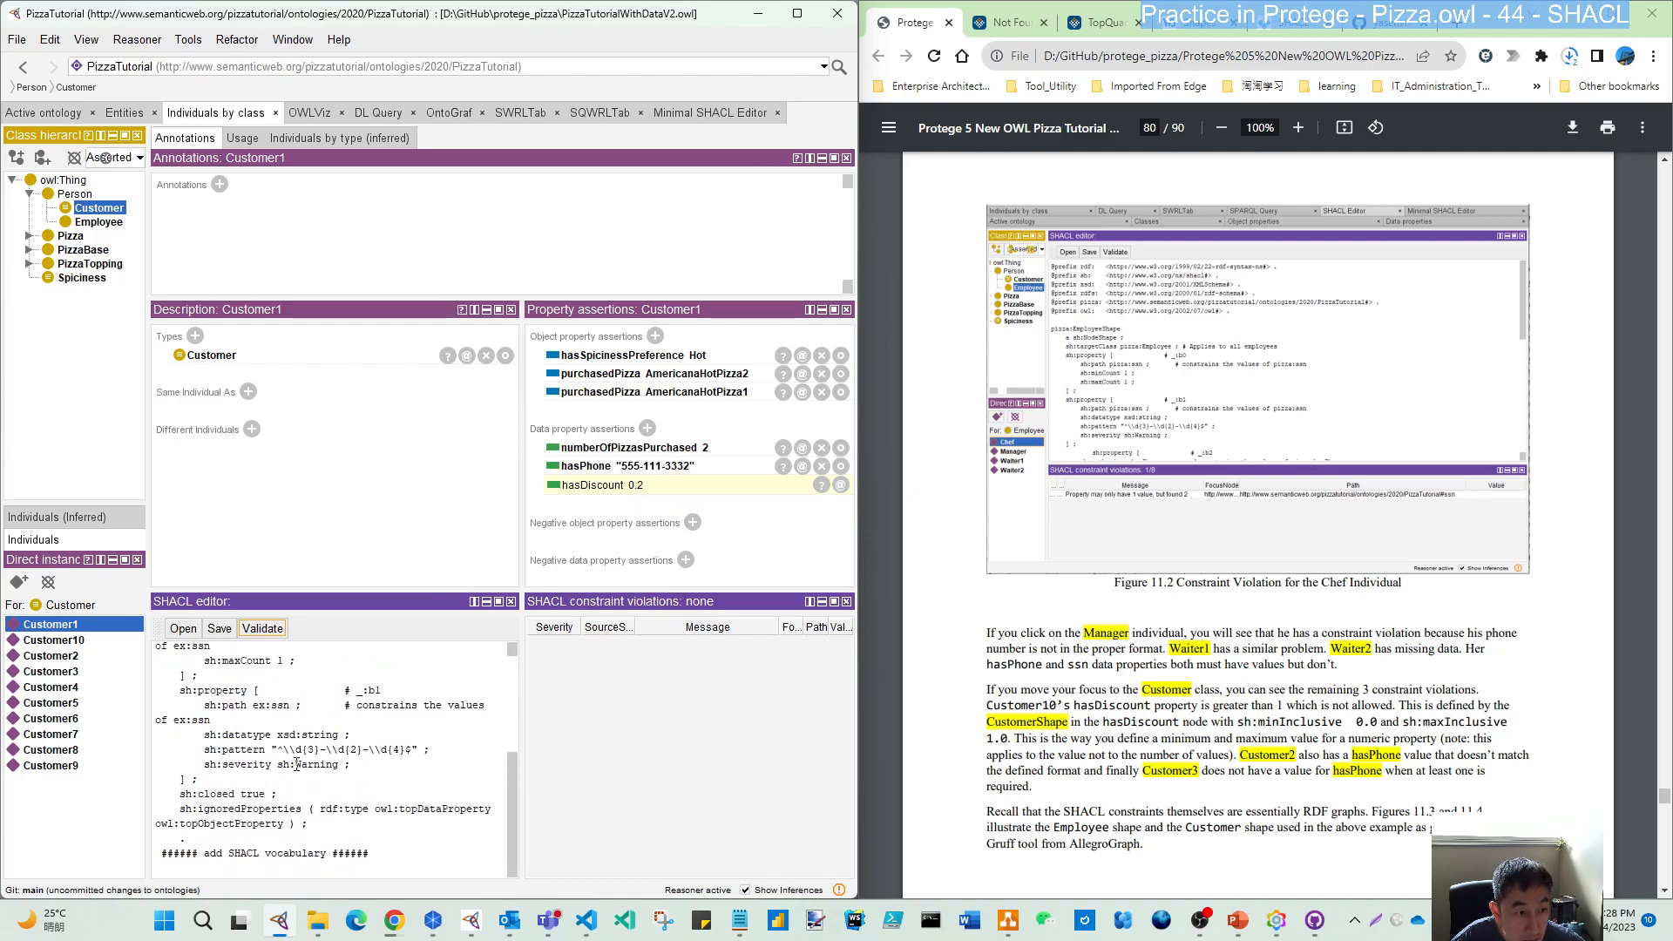
pyautogui.scroll(3, 297, 765)
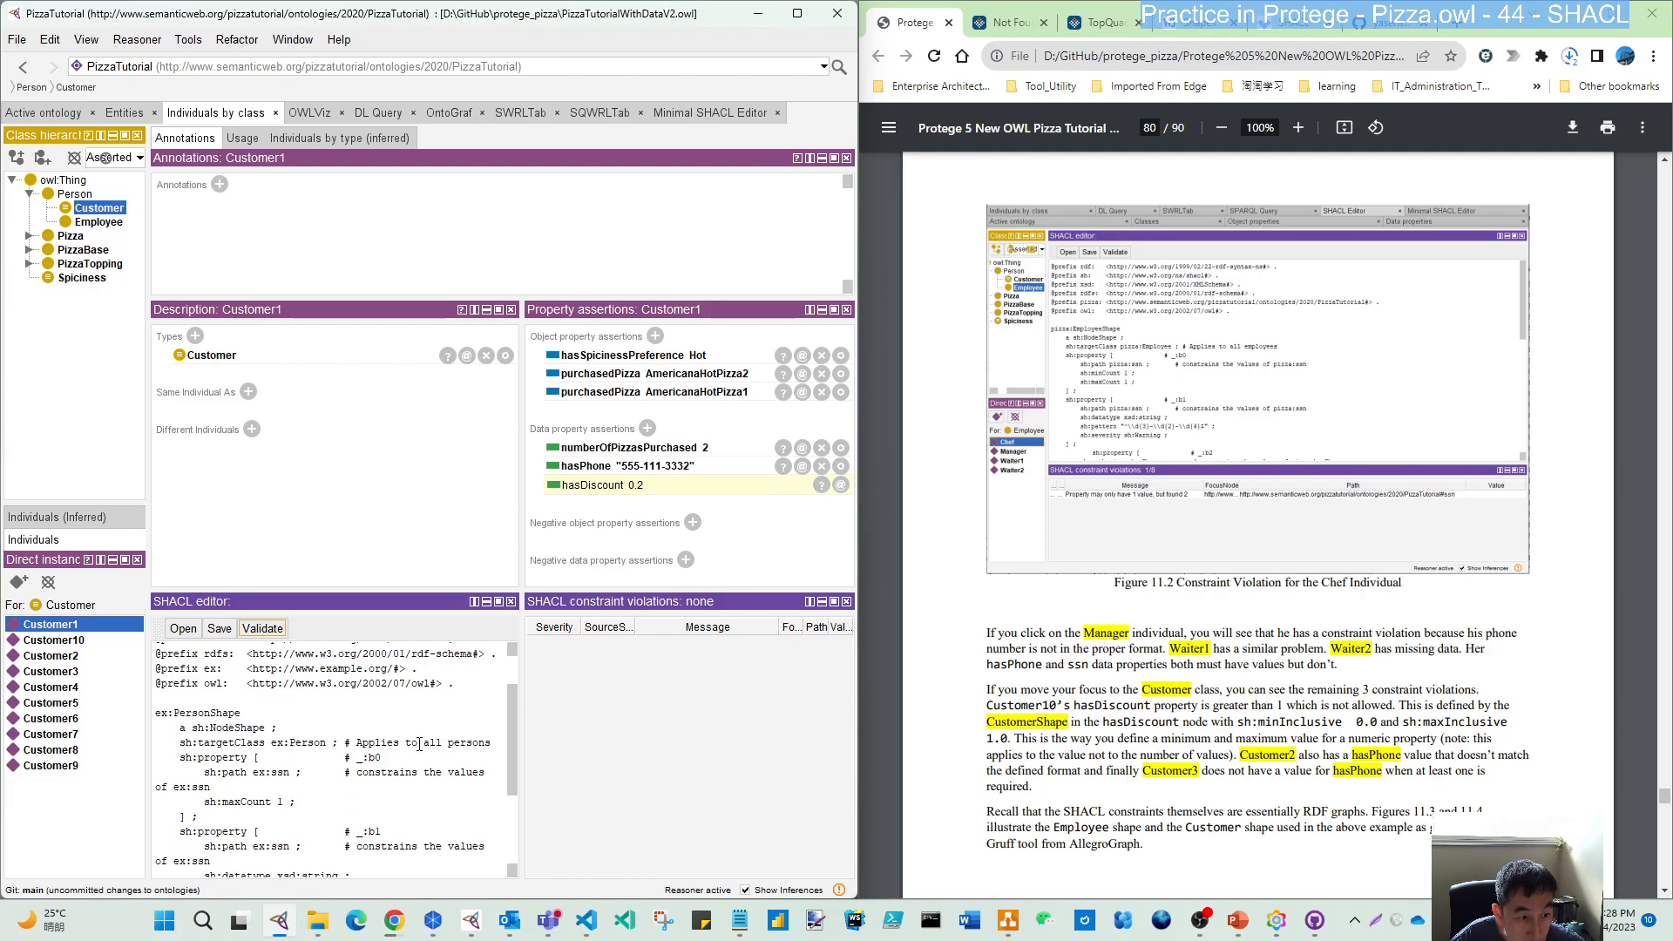
pyautogui.moveTo(521, 754); pyautogui.dragTo(640, 754)
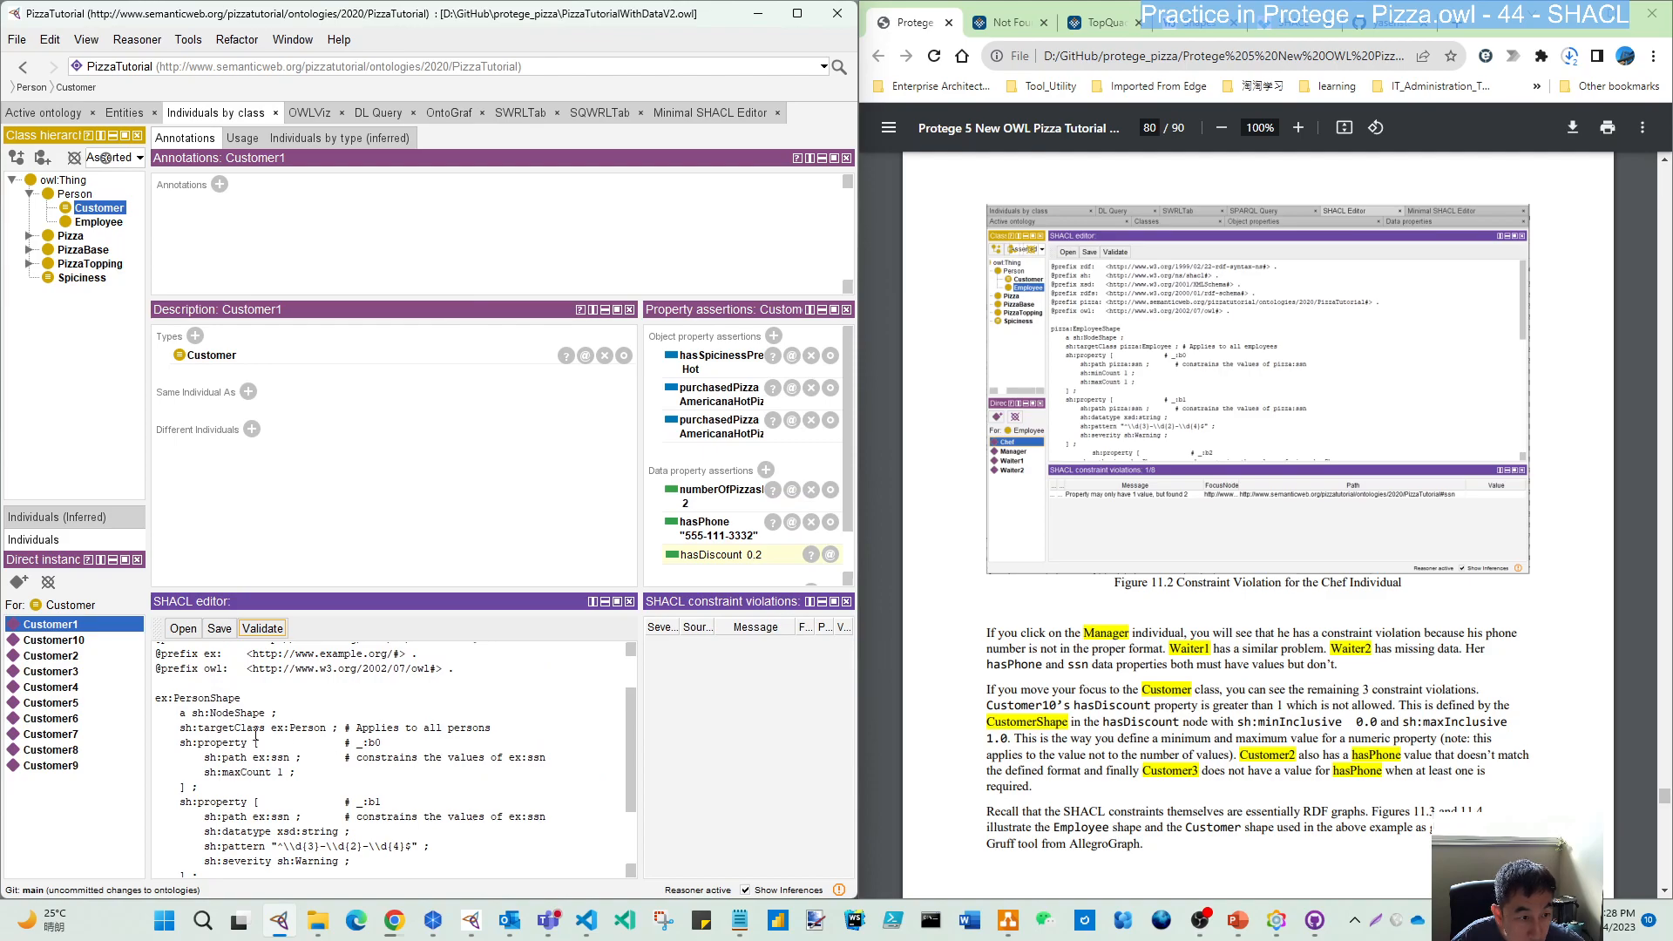
pyautogui.scroll(-2, 203, 834)
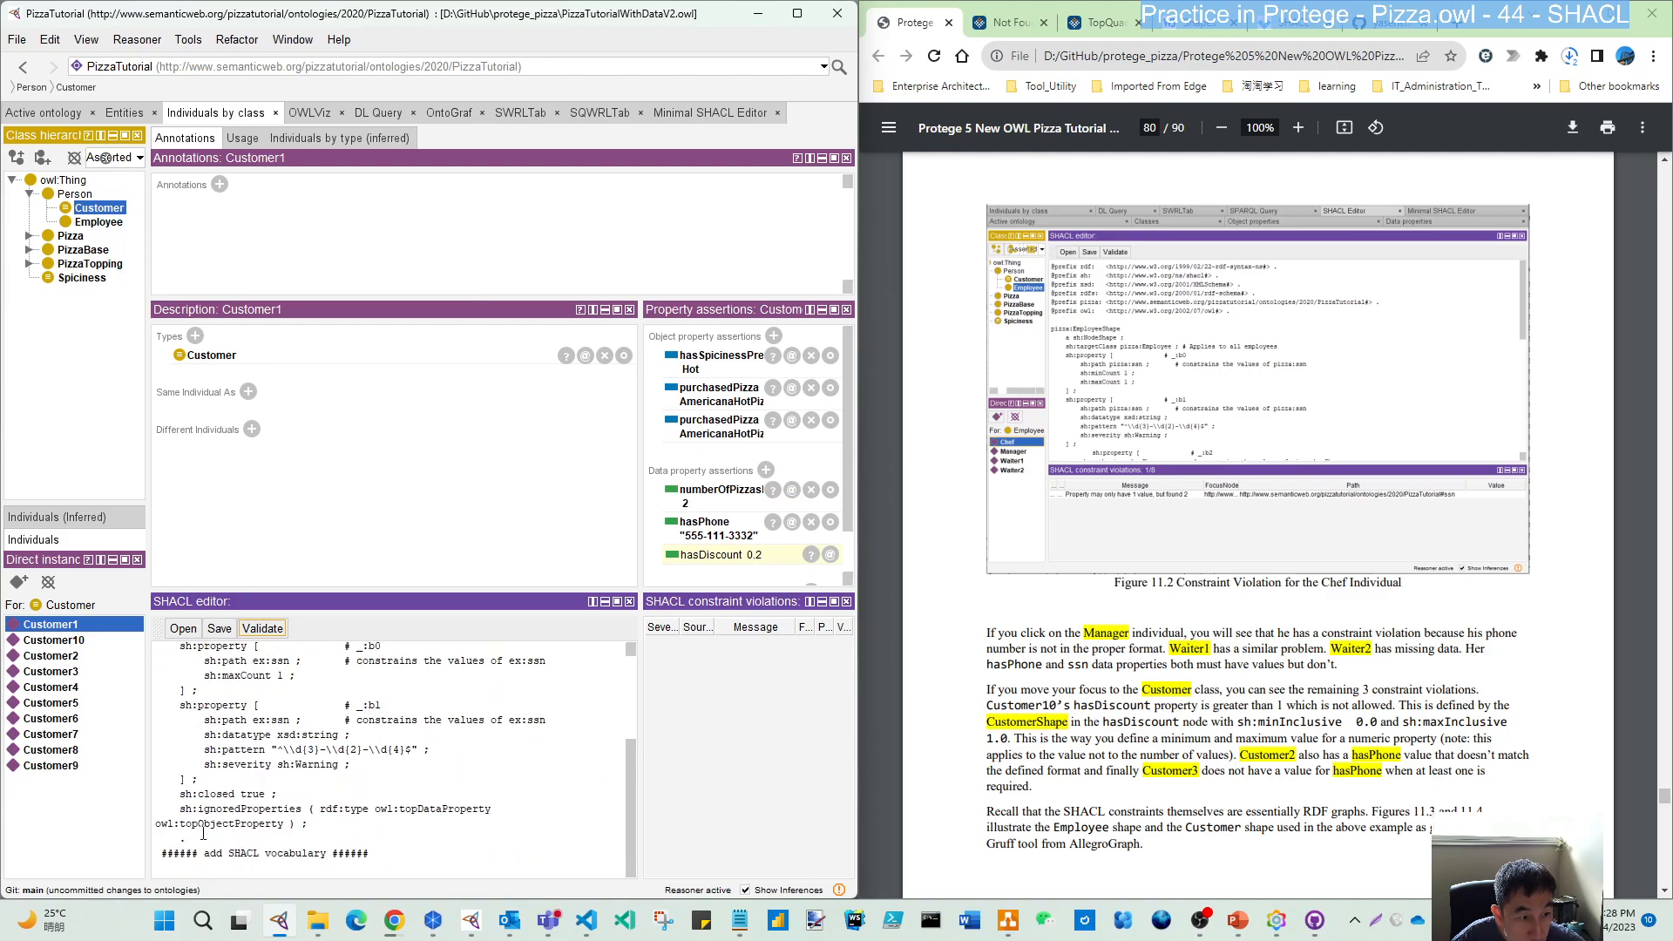
pyautogui.scroll(2, 203, 833)
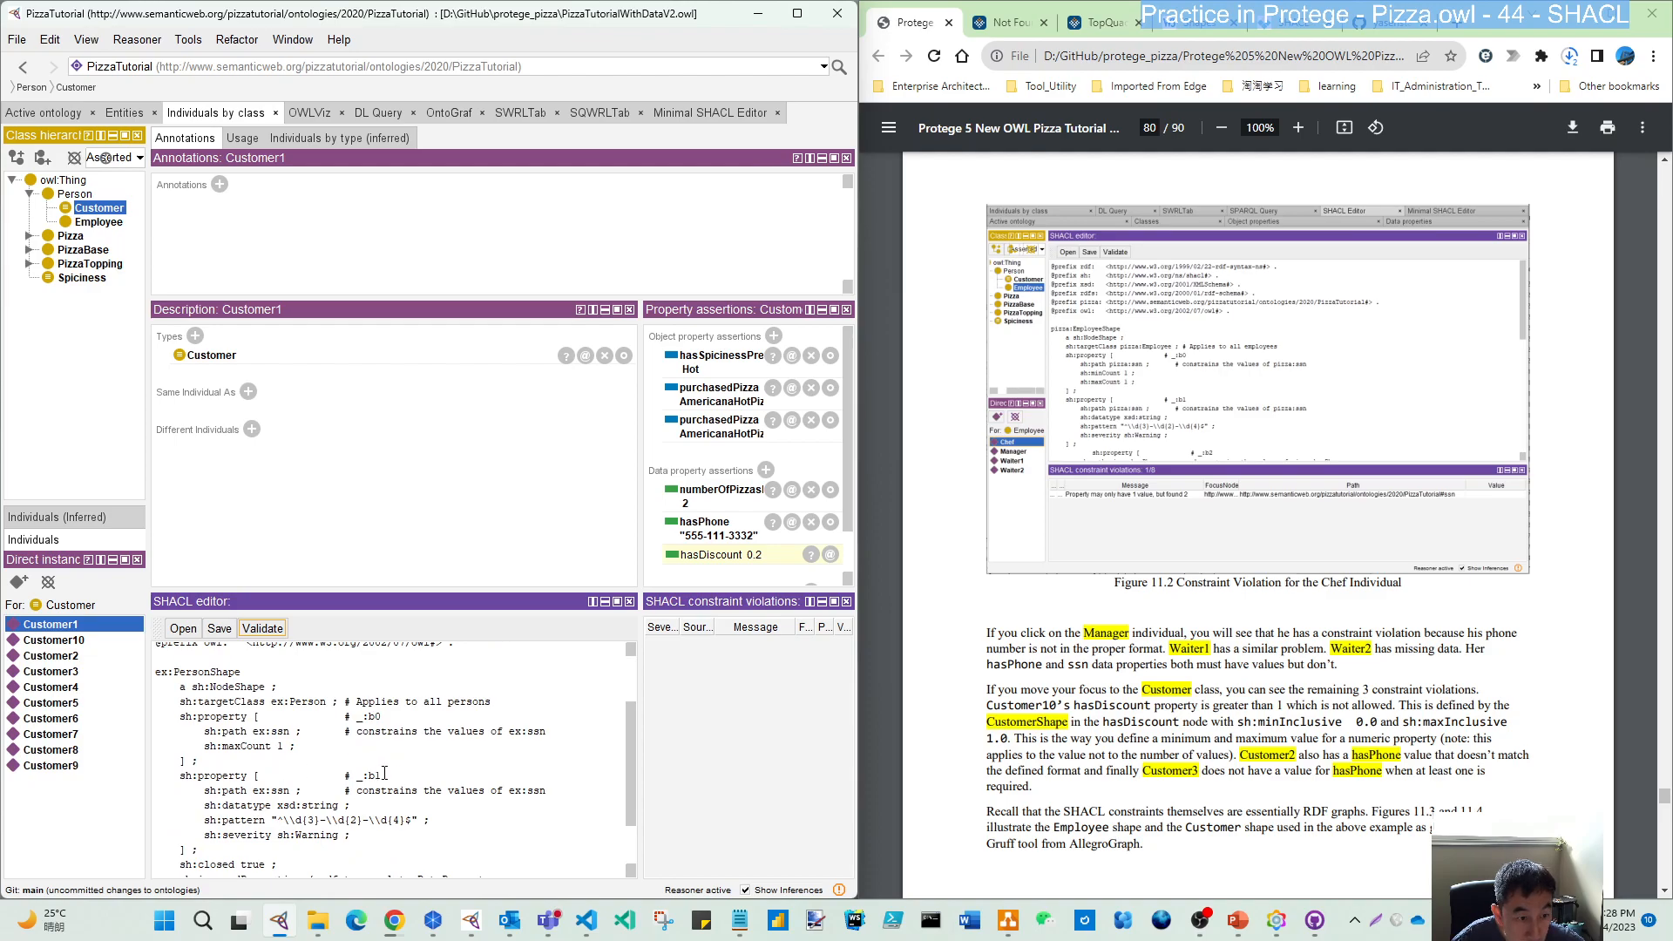
pyautogui.moveTo(639, 699); pyautogui.dragTo(439, 676)
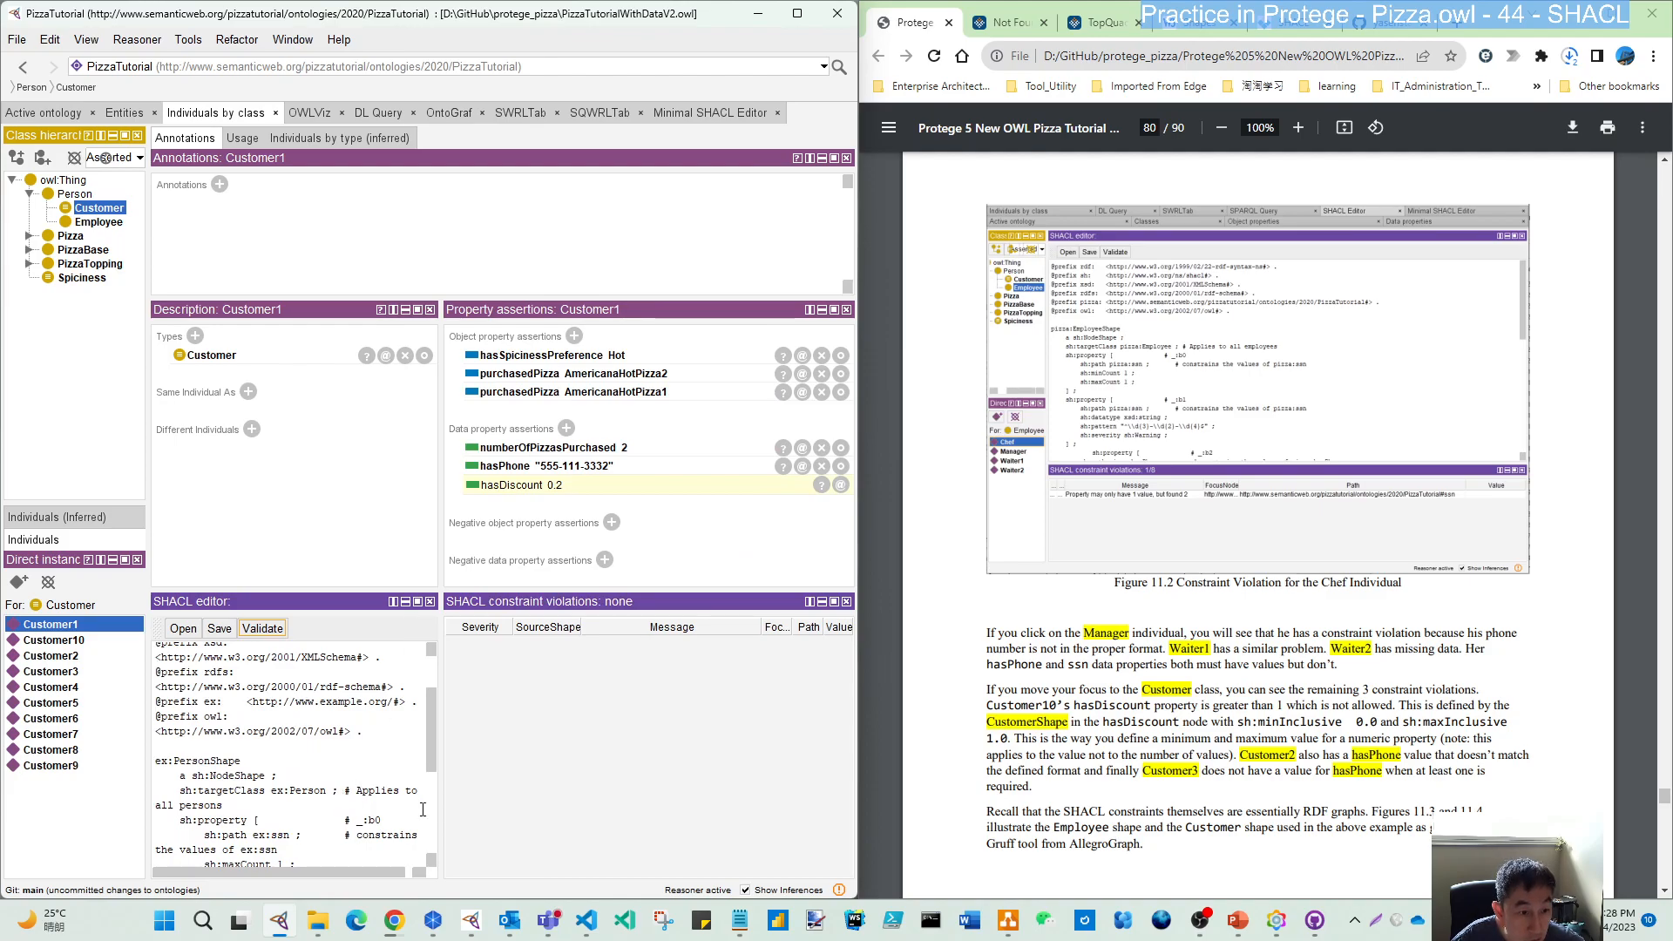
pyautogui.moveTo(430, 738); pyautogui.dragTo(421, 833)
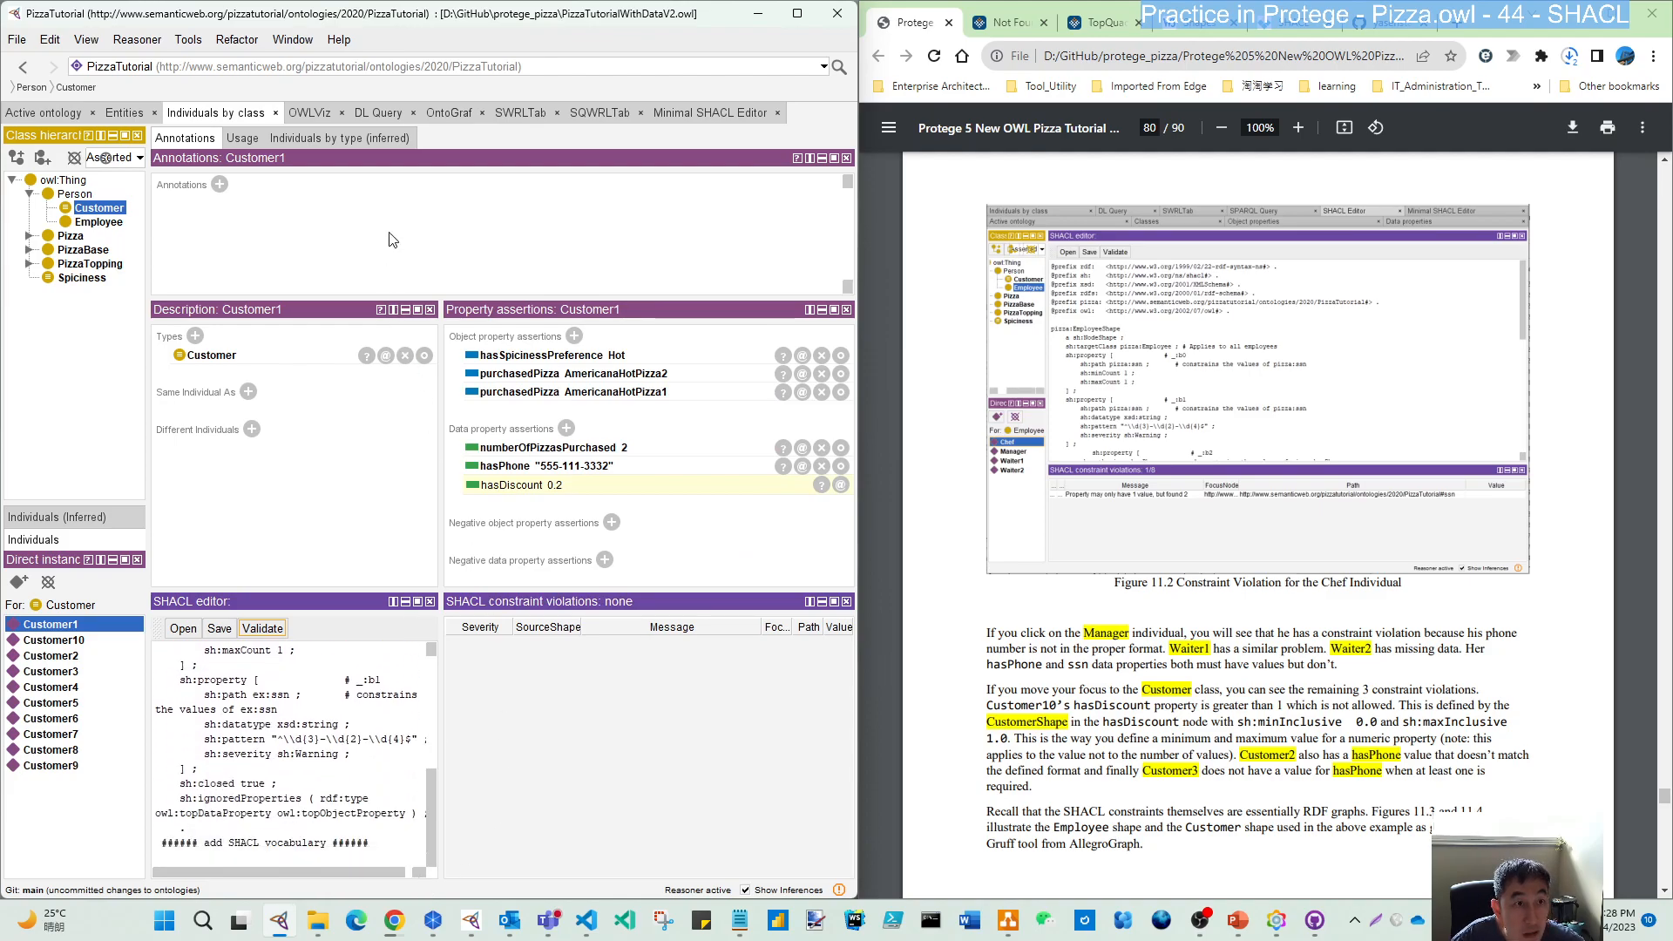
# - Examine the pizza:hasDiscount minimum and maximum constraints of pizza:CustomerShape in the Minimal SHACL Editor
pyautogui.click(720, 110)
pyautogui.scroll(-1, 307, 564)
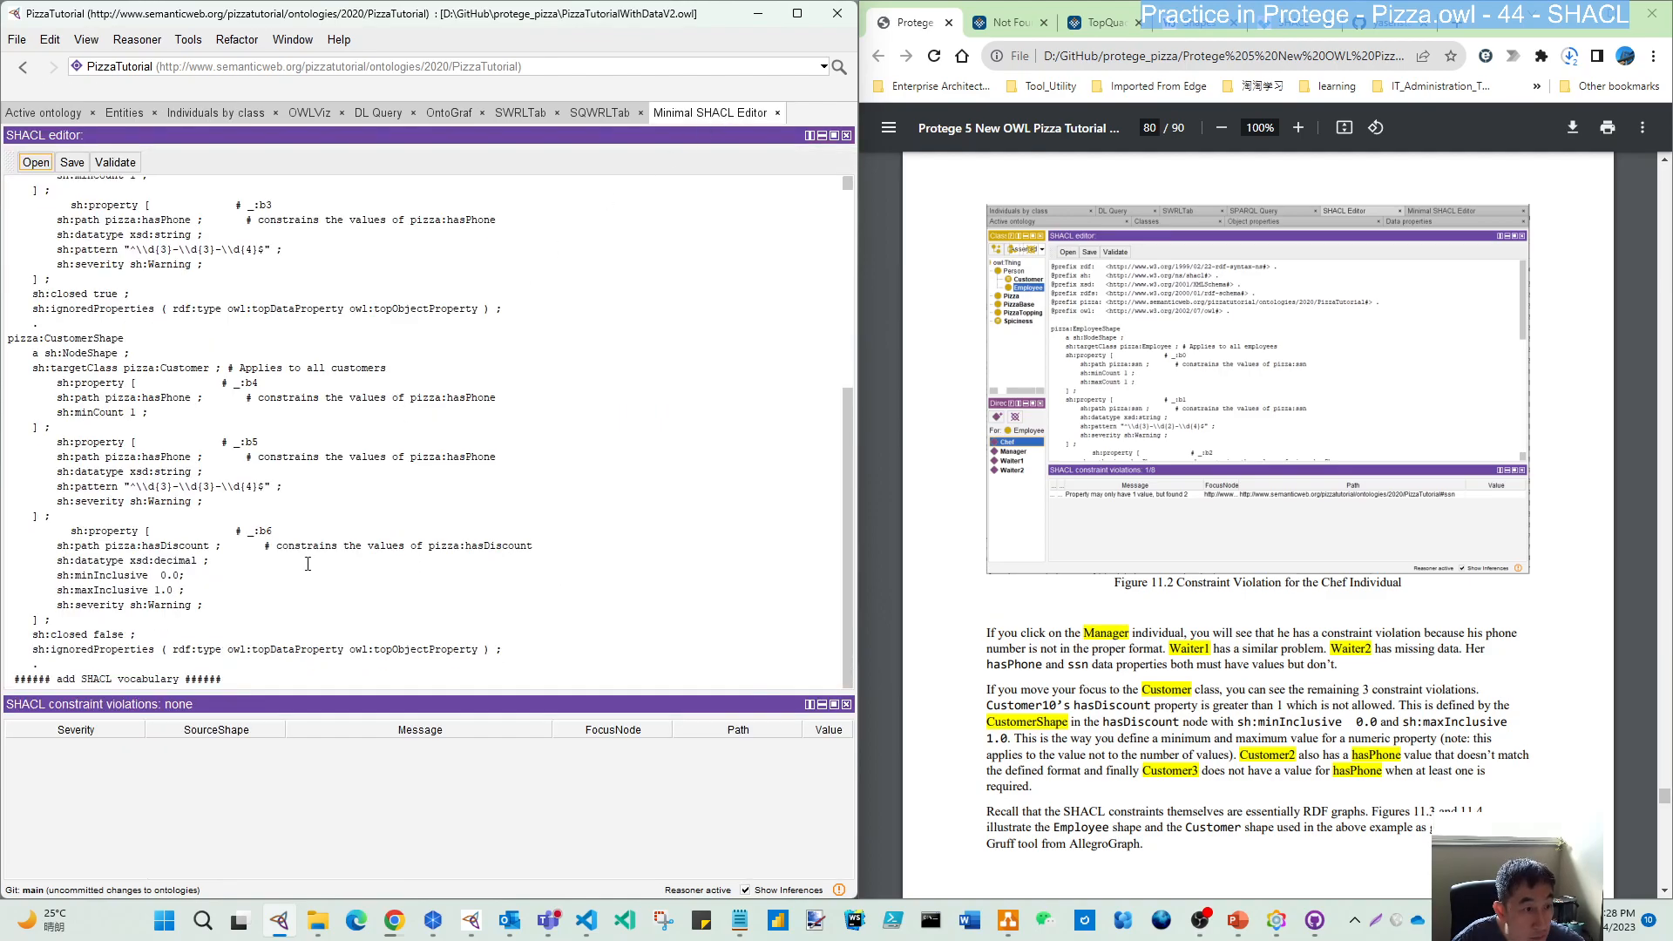
pyautogui.moveTo(209, 611); pyautogui.dragTo(66, 536)
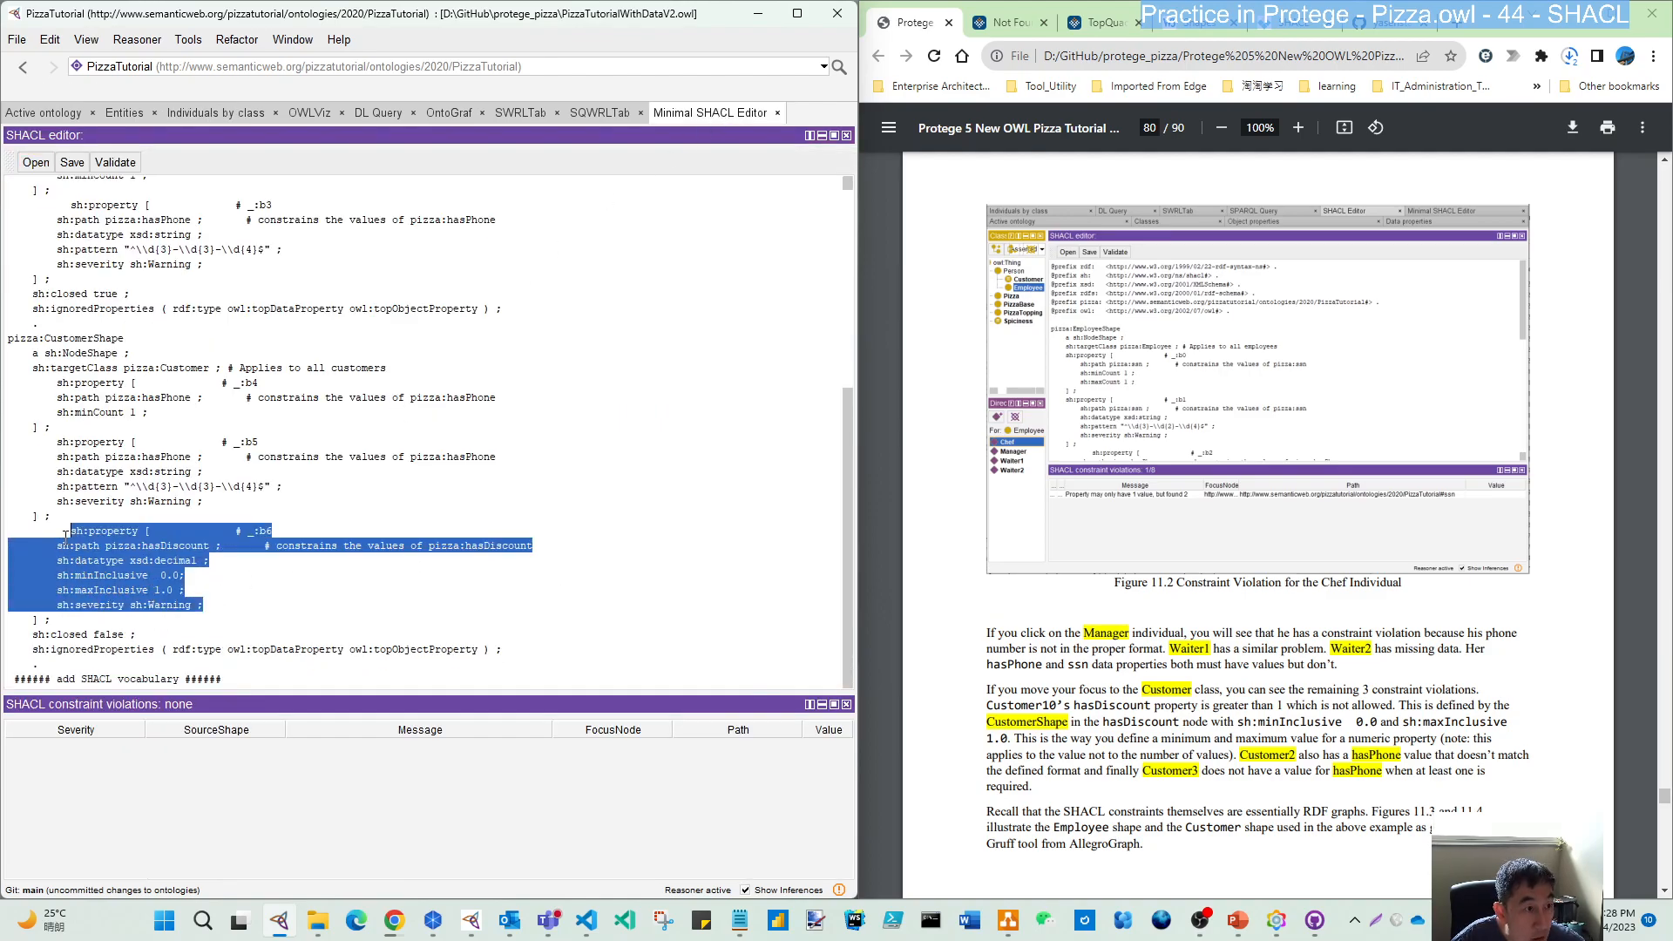
pyautogui.click(175, 591)
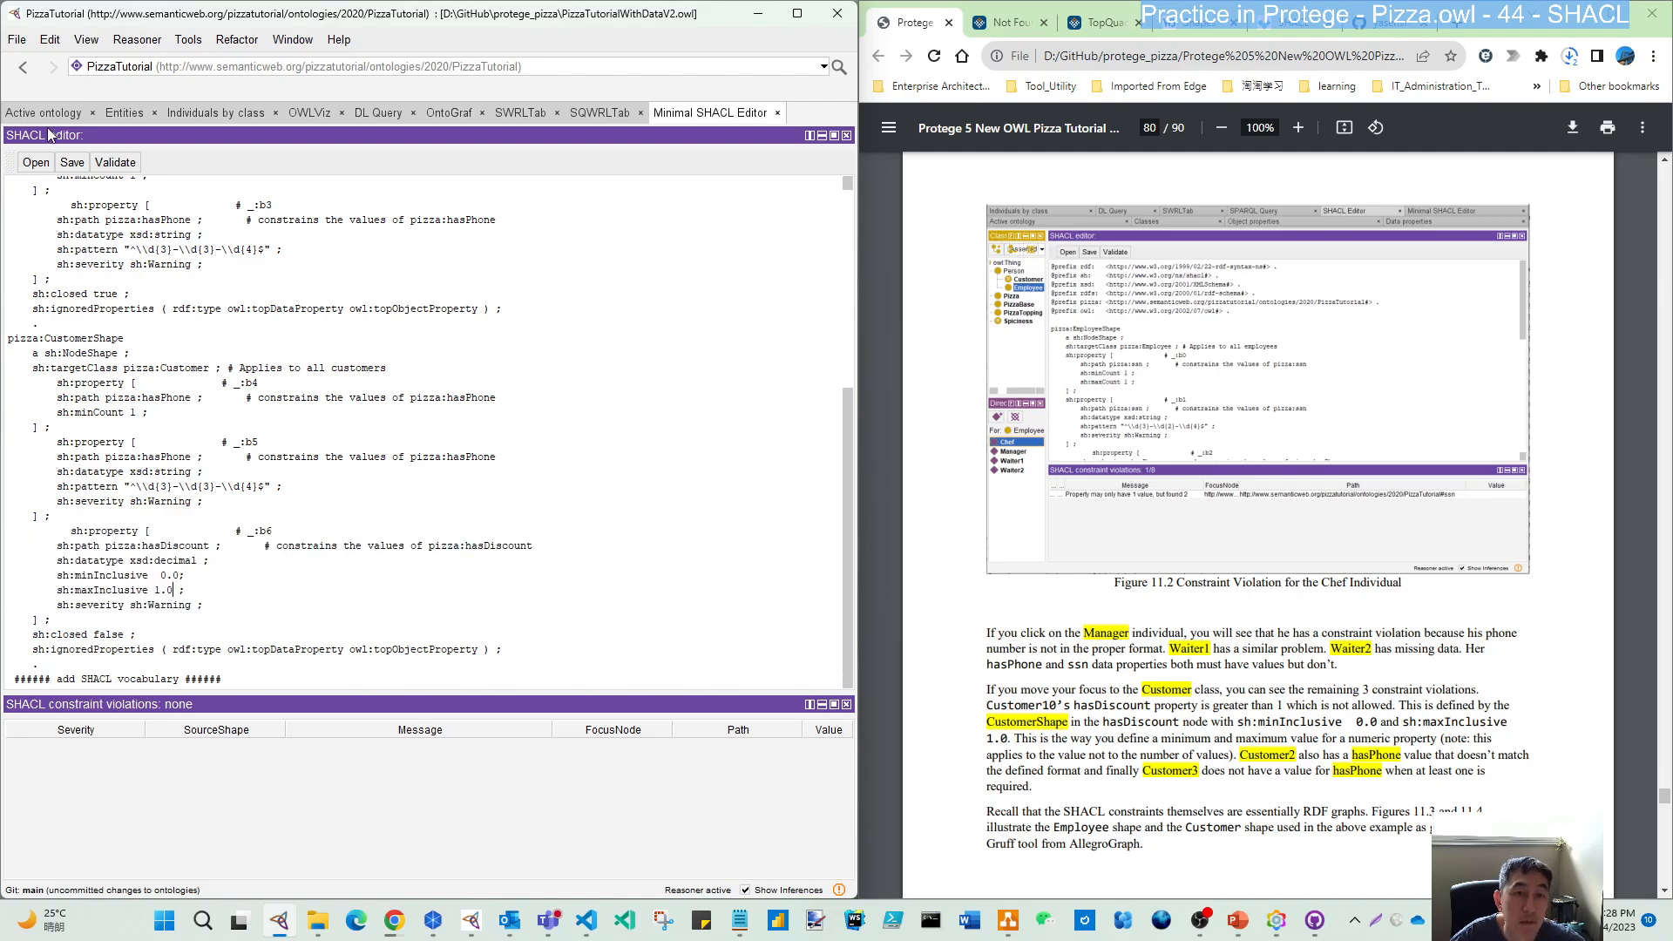
# - Select the Customer10 individual and validate it against the pizza shapes in the Minimal SHACL Editor
pyautogui.click(215, 113)
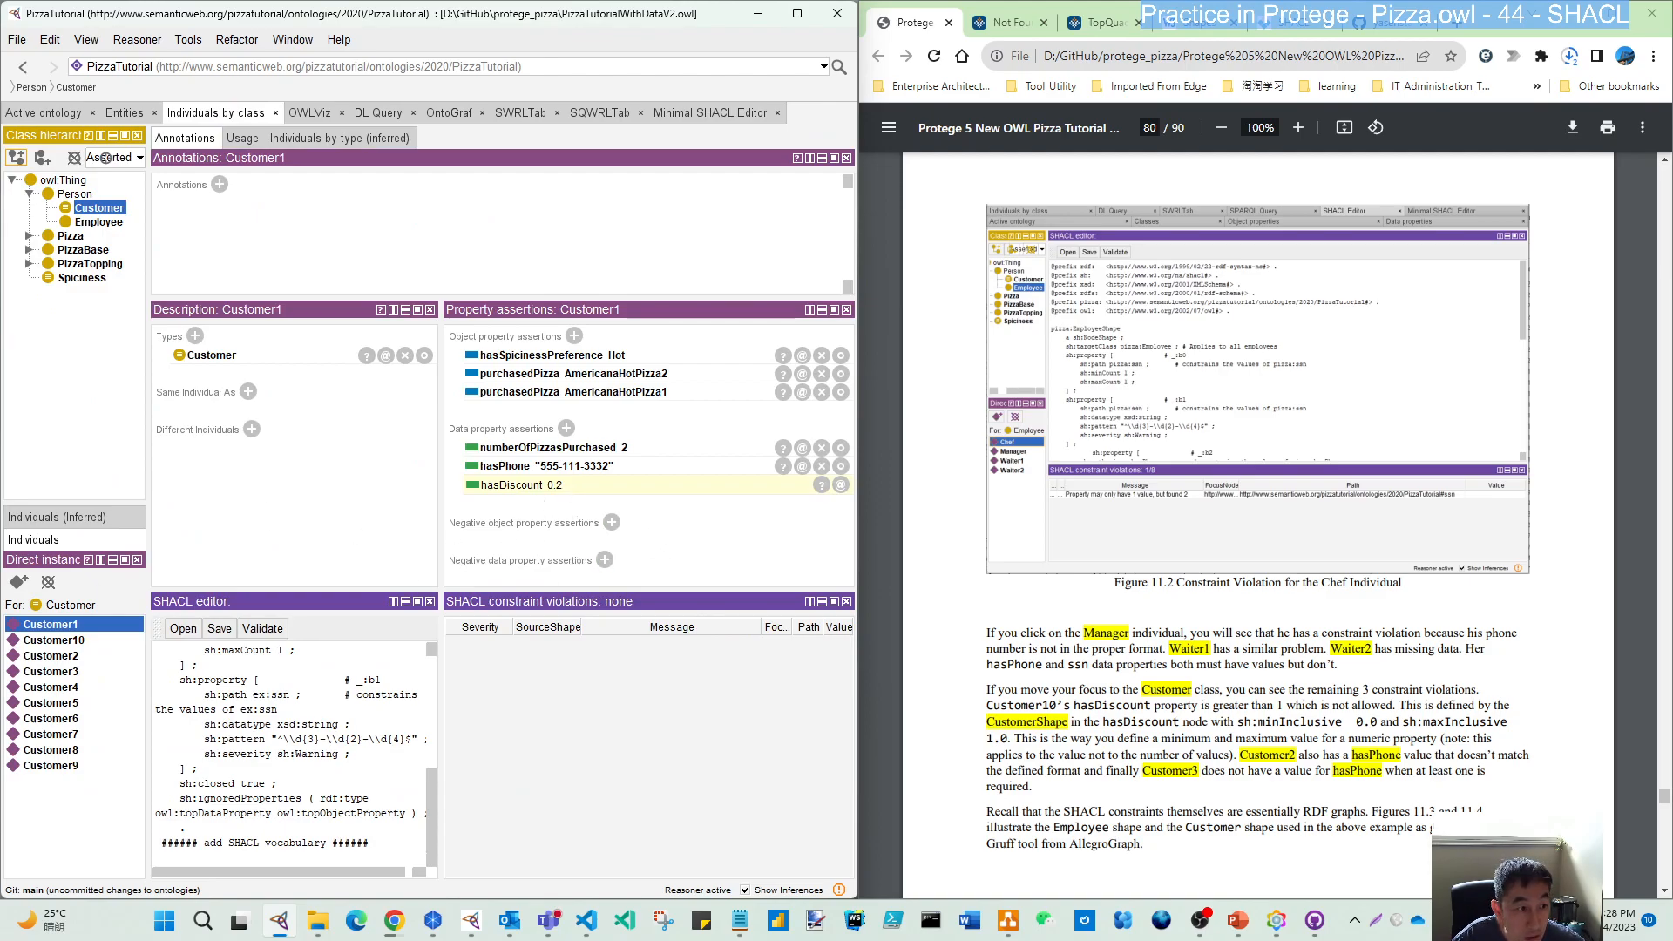
pyautogui.click(78, 644)
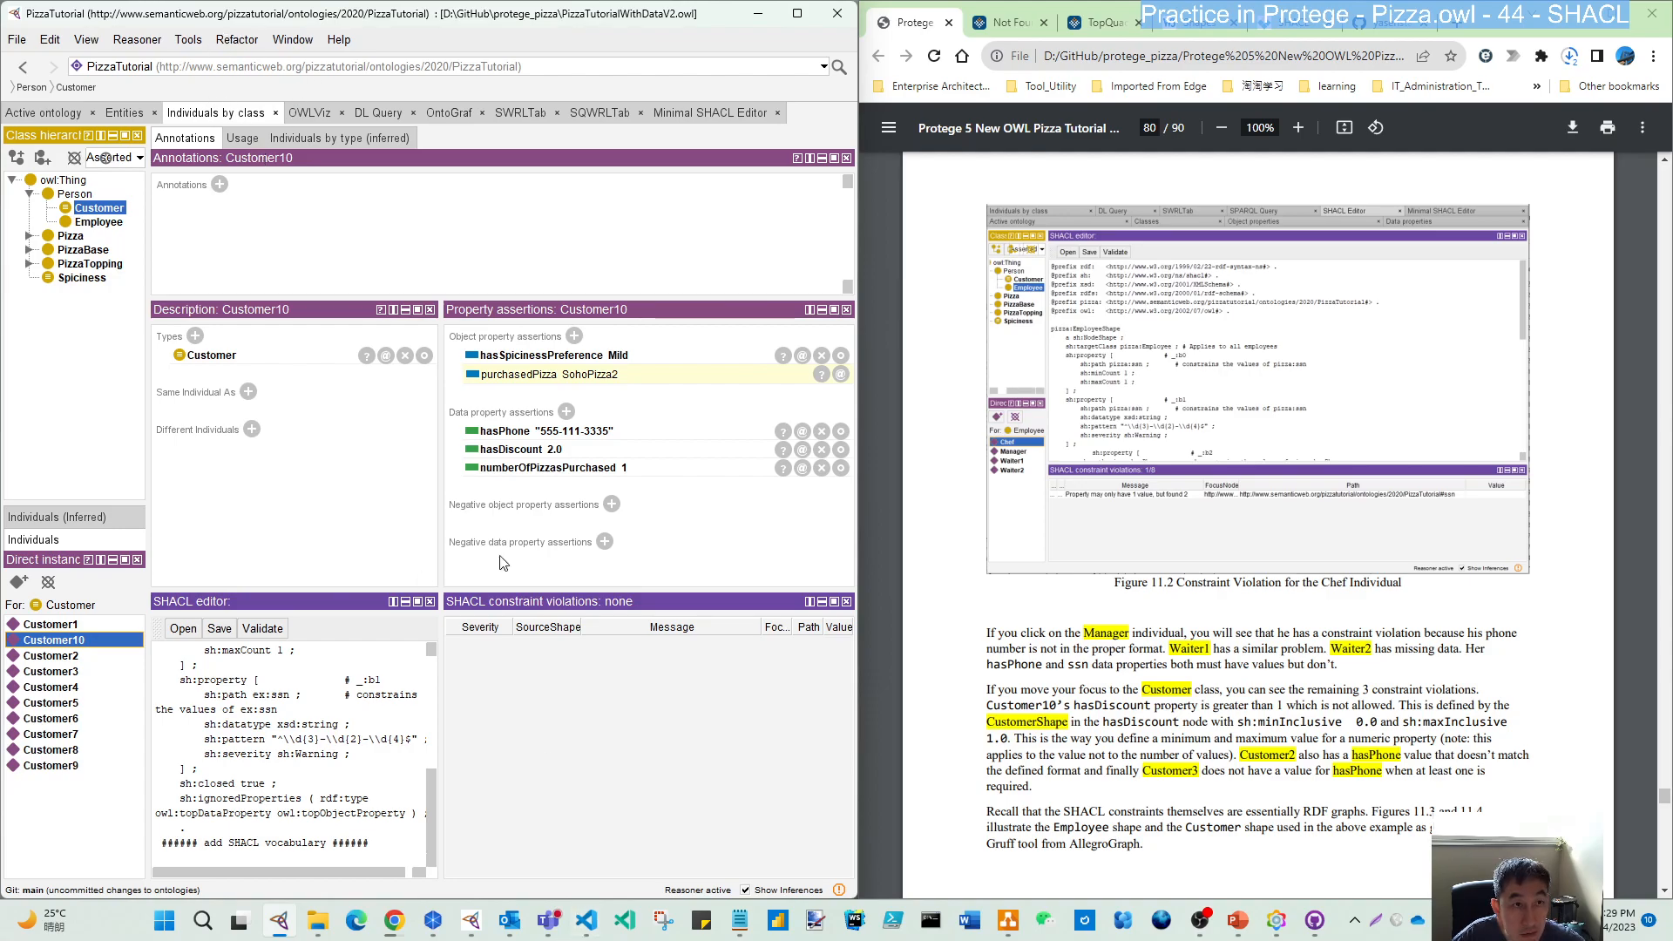
pyautogui.click(730, 113)
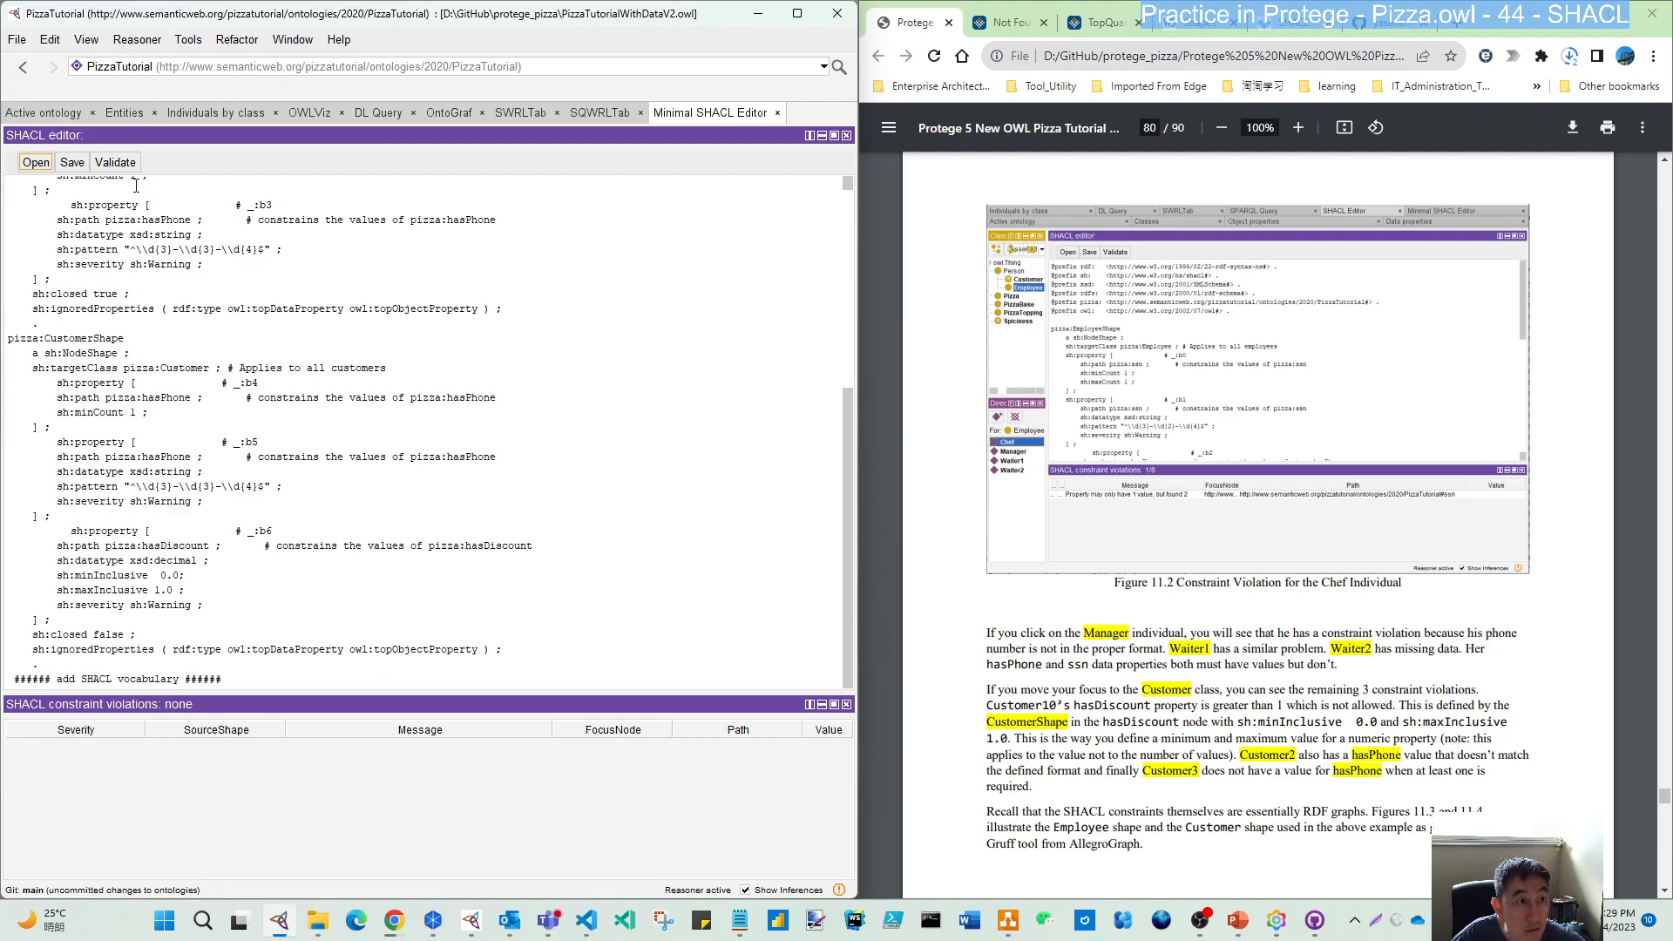
pyautogui.click(115, 163)
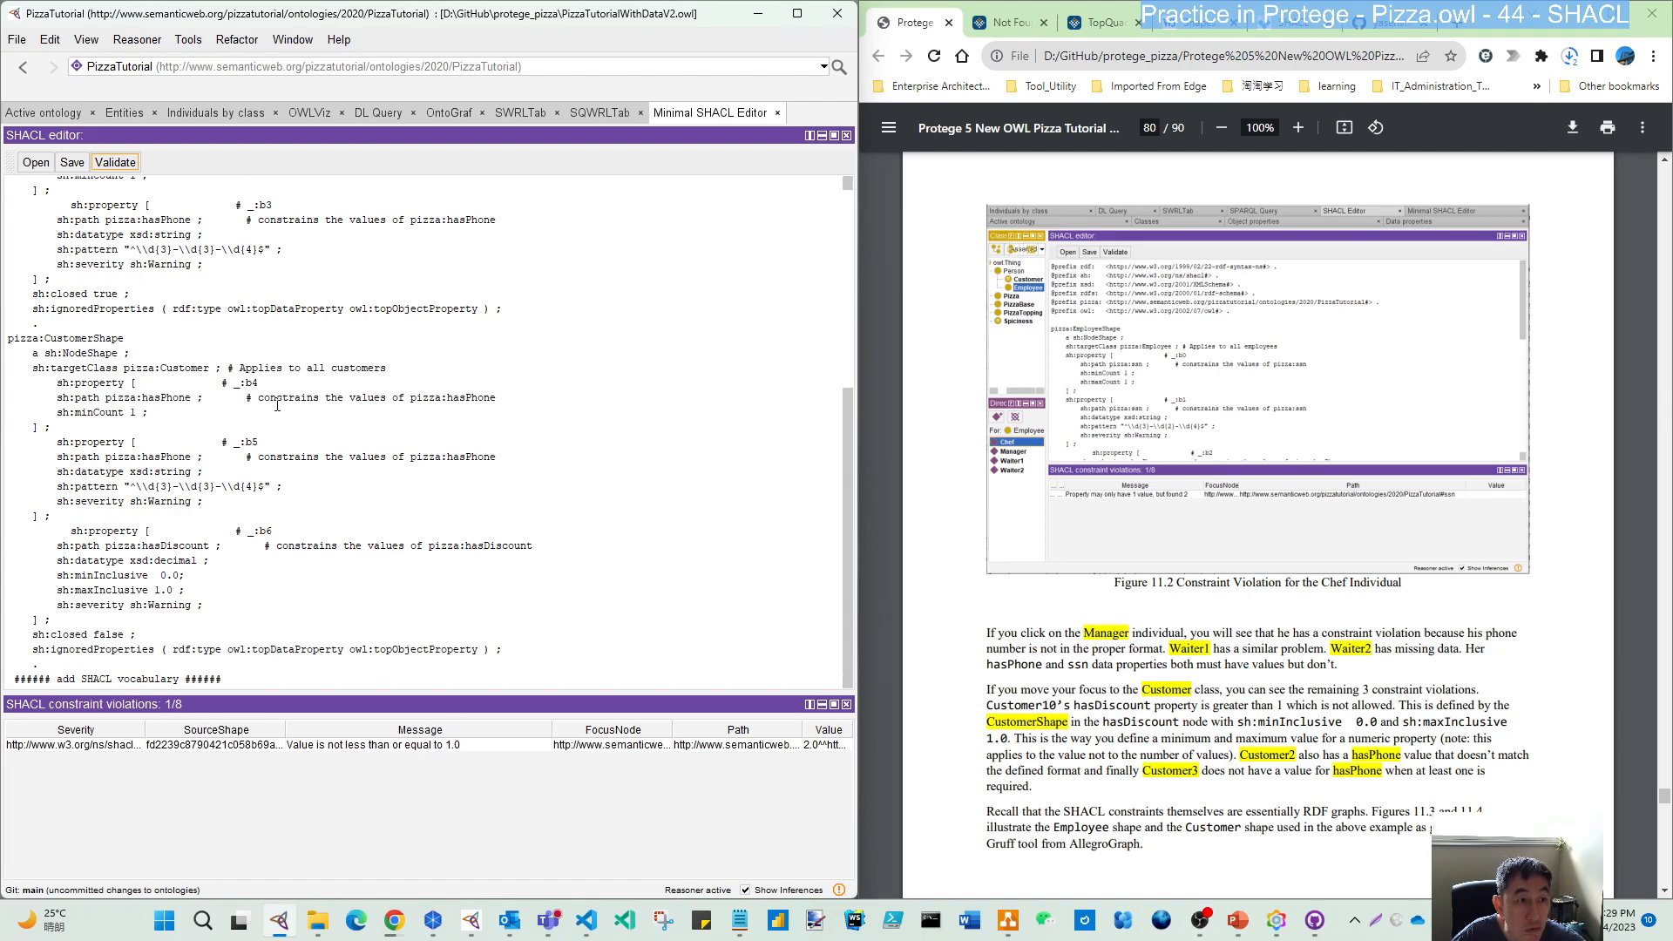
# - Inspect the constraint violations of Customer2 and Customer3 in Individuals by class, comparing them with their data property assertions
pyautogui.click(215, 114)
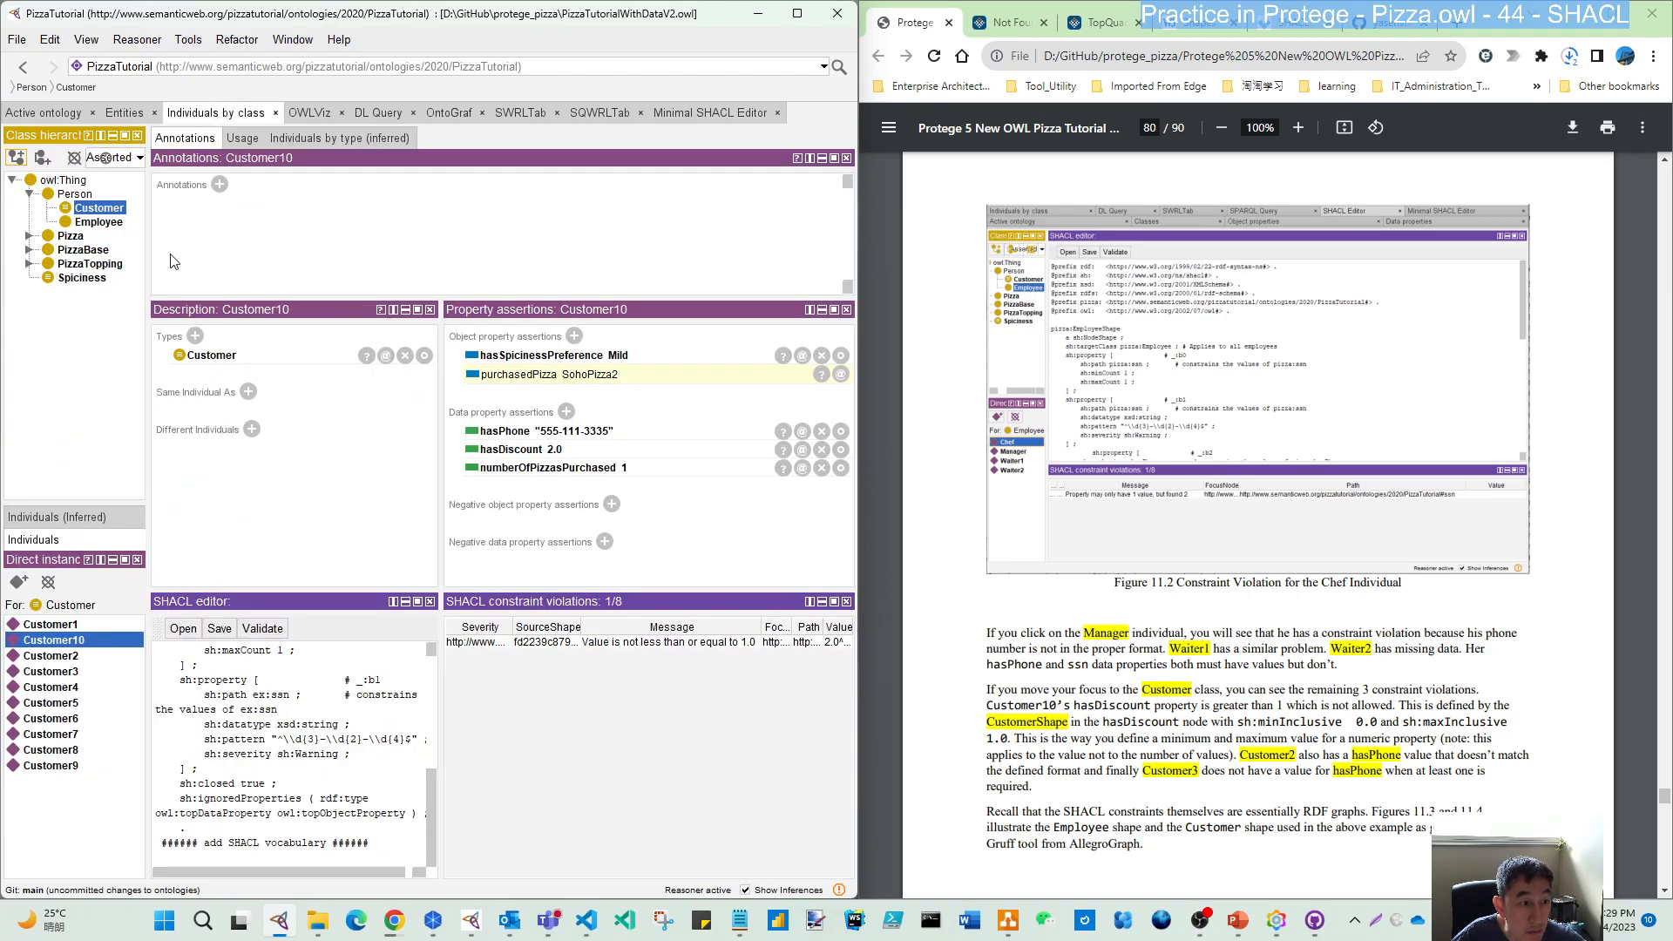
pyautogui.click(61, 658)
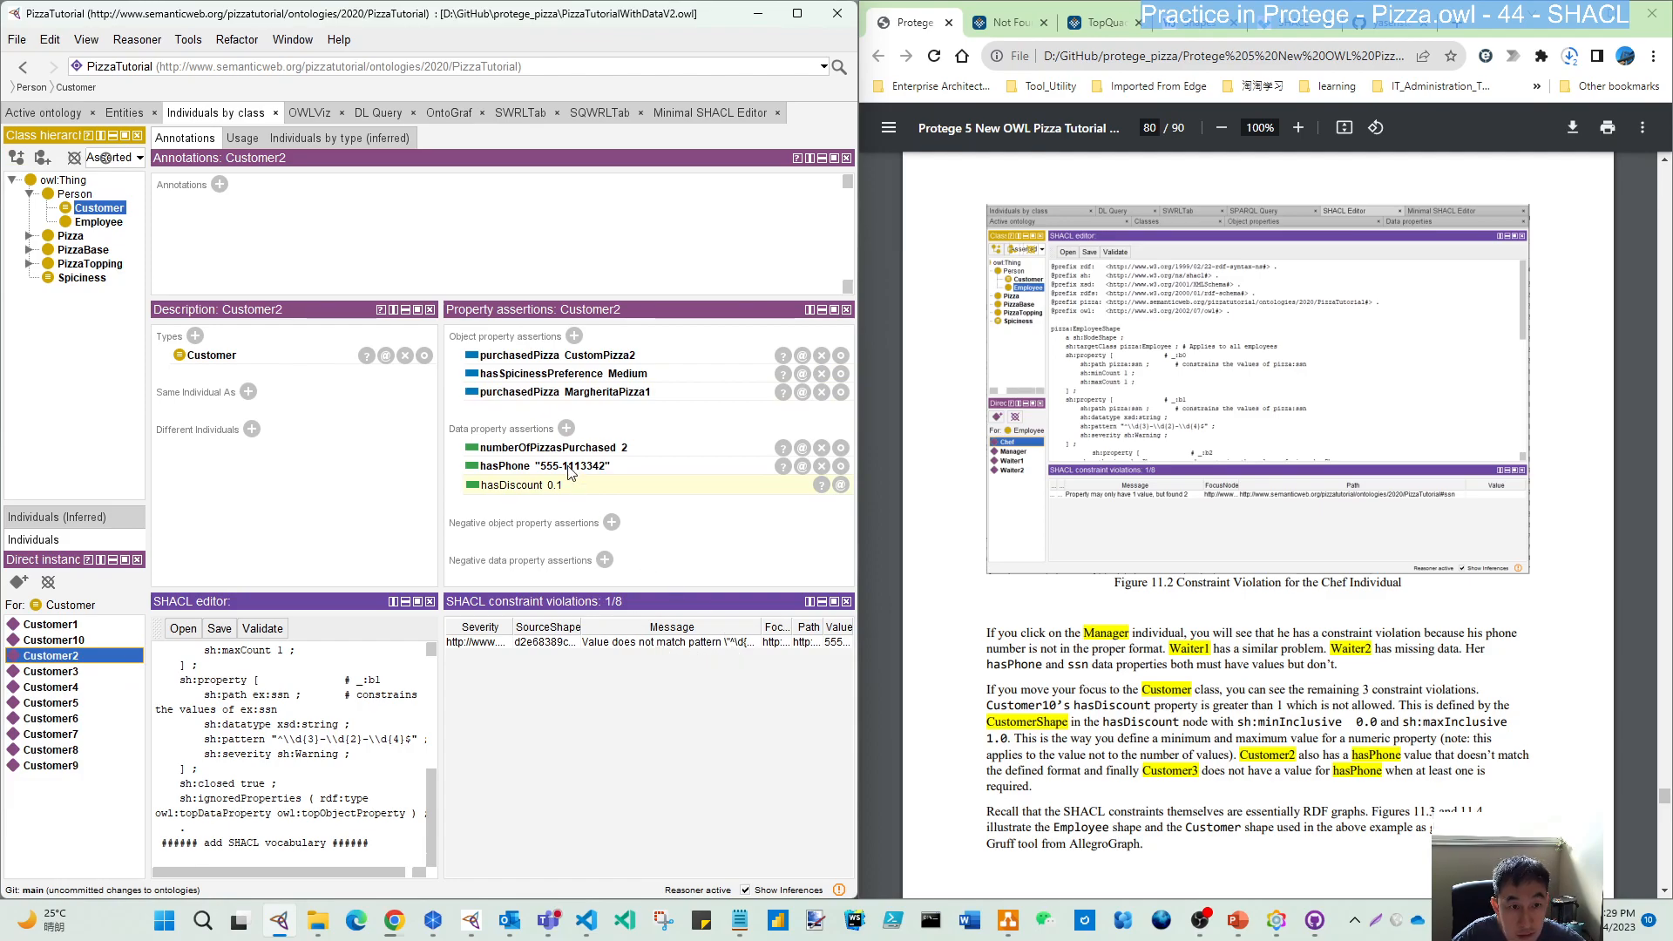
pyautogui.press('Down')
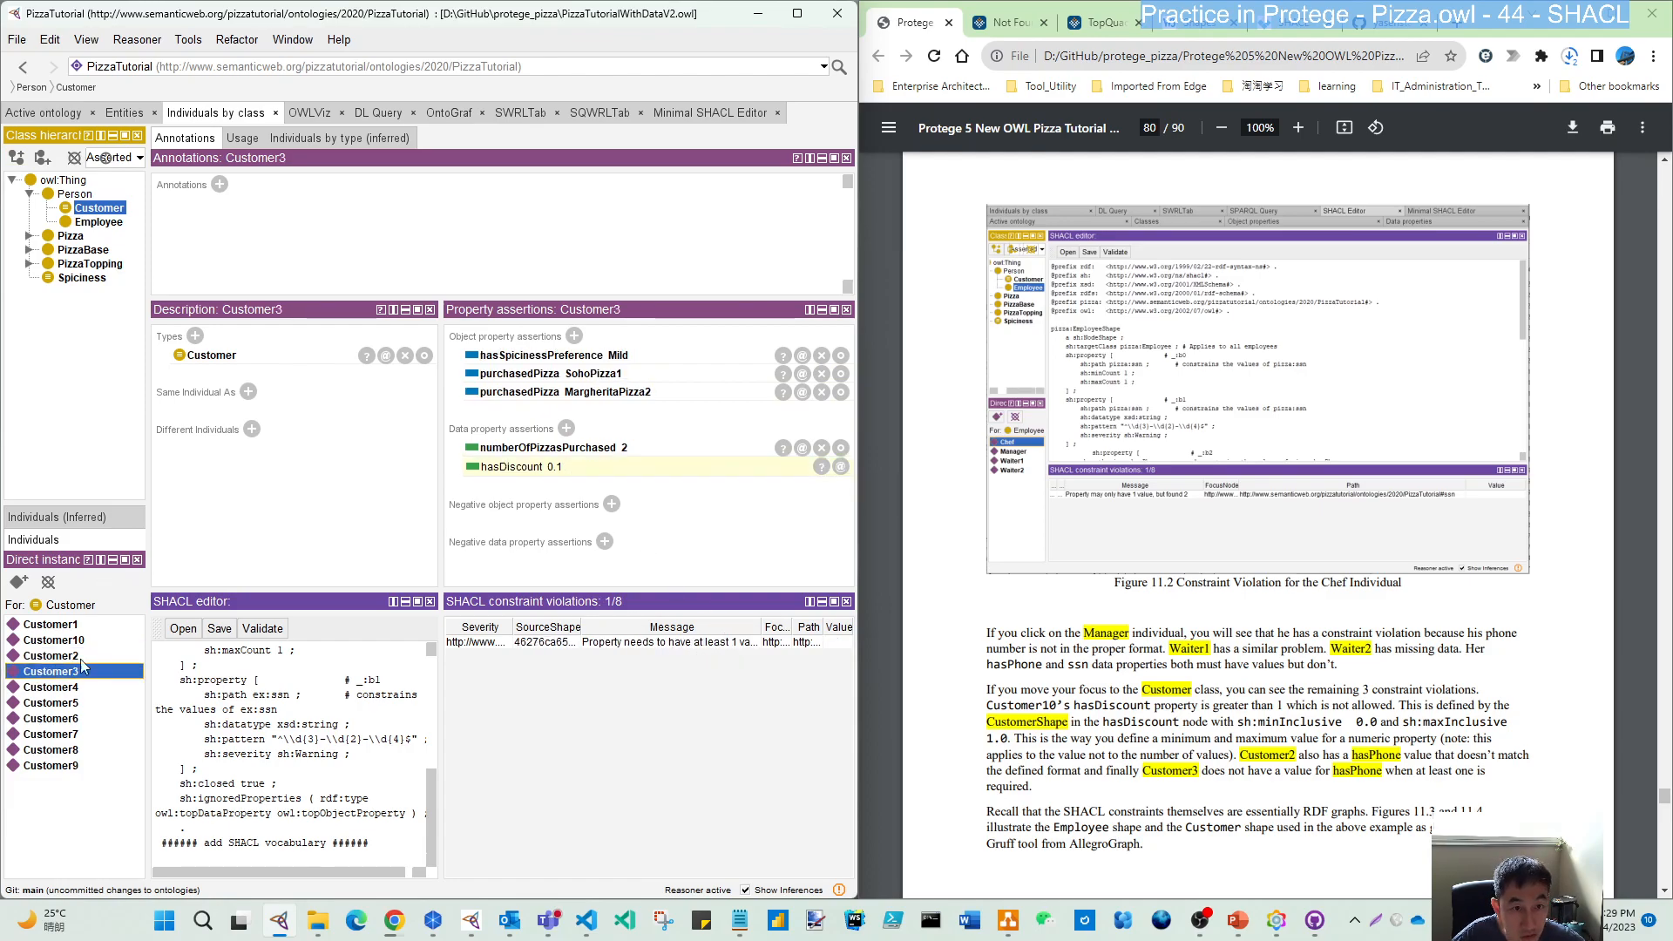
pyautogui.click(639, 645)
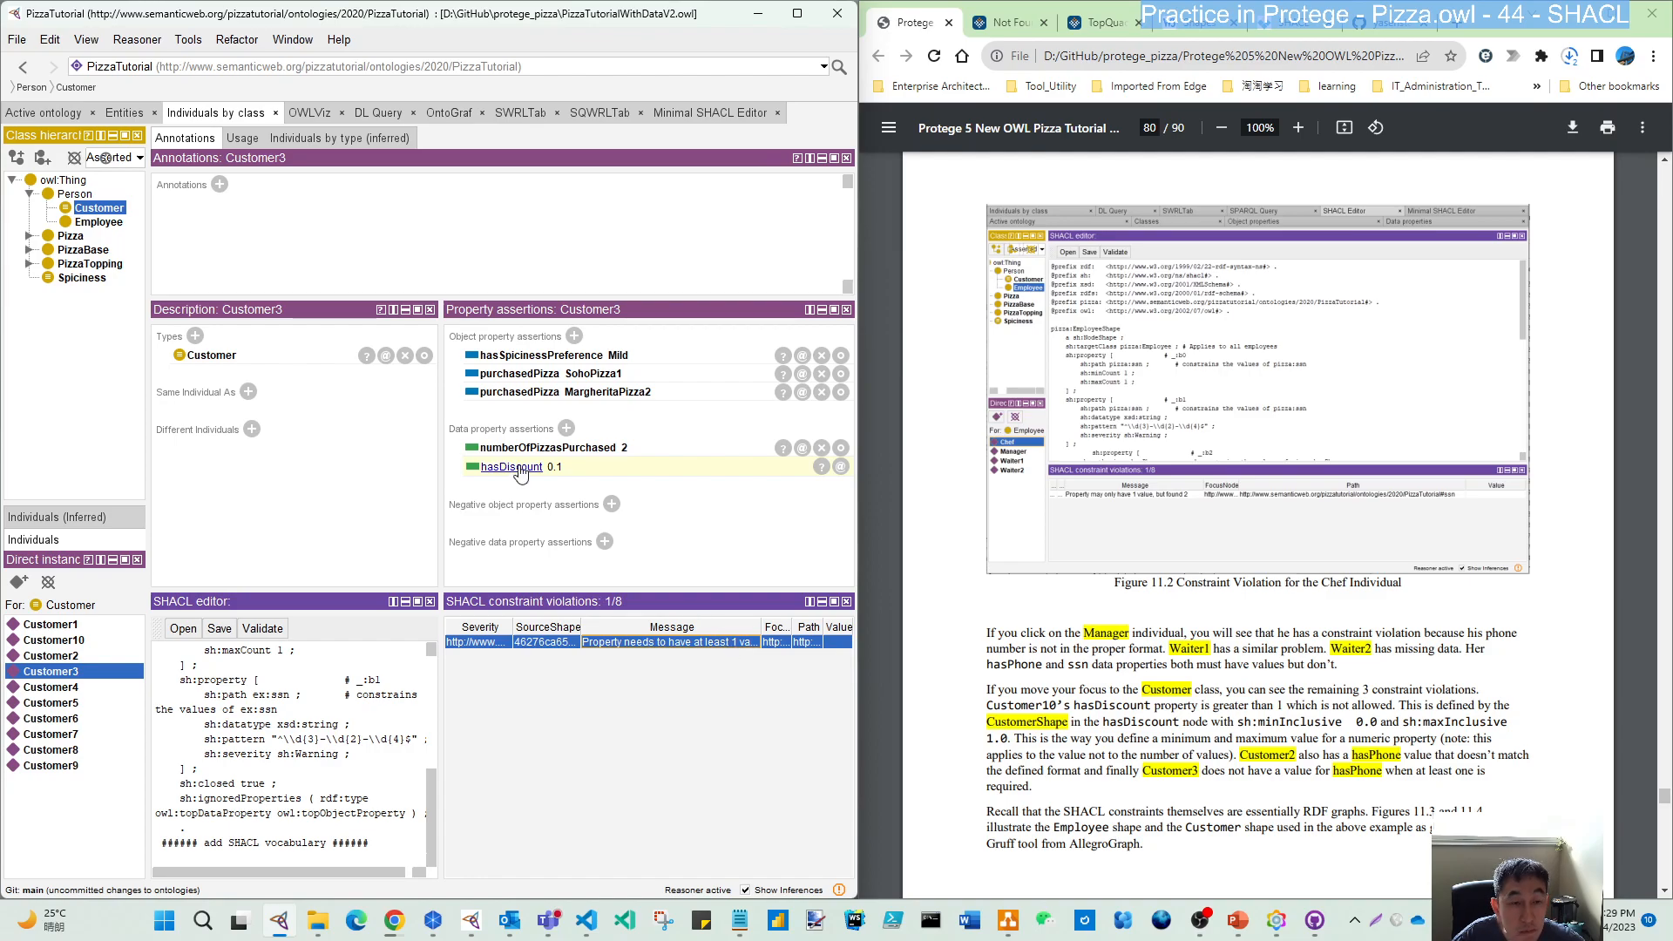
# - Check the Customer4 through Customer9 individuals one by one for SHACL constraint violations
pyautogui.click(51, 689)
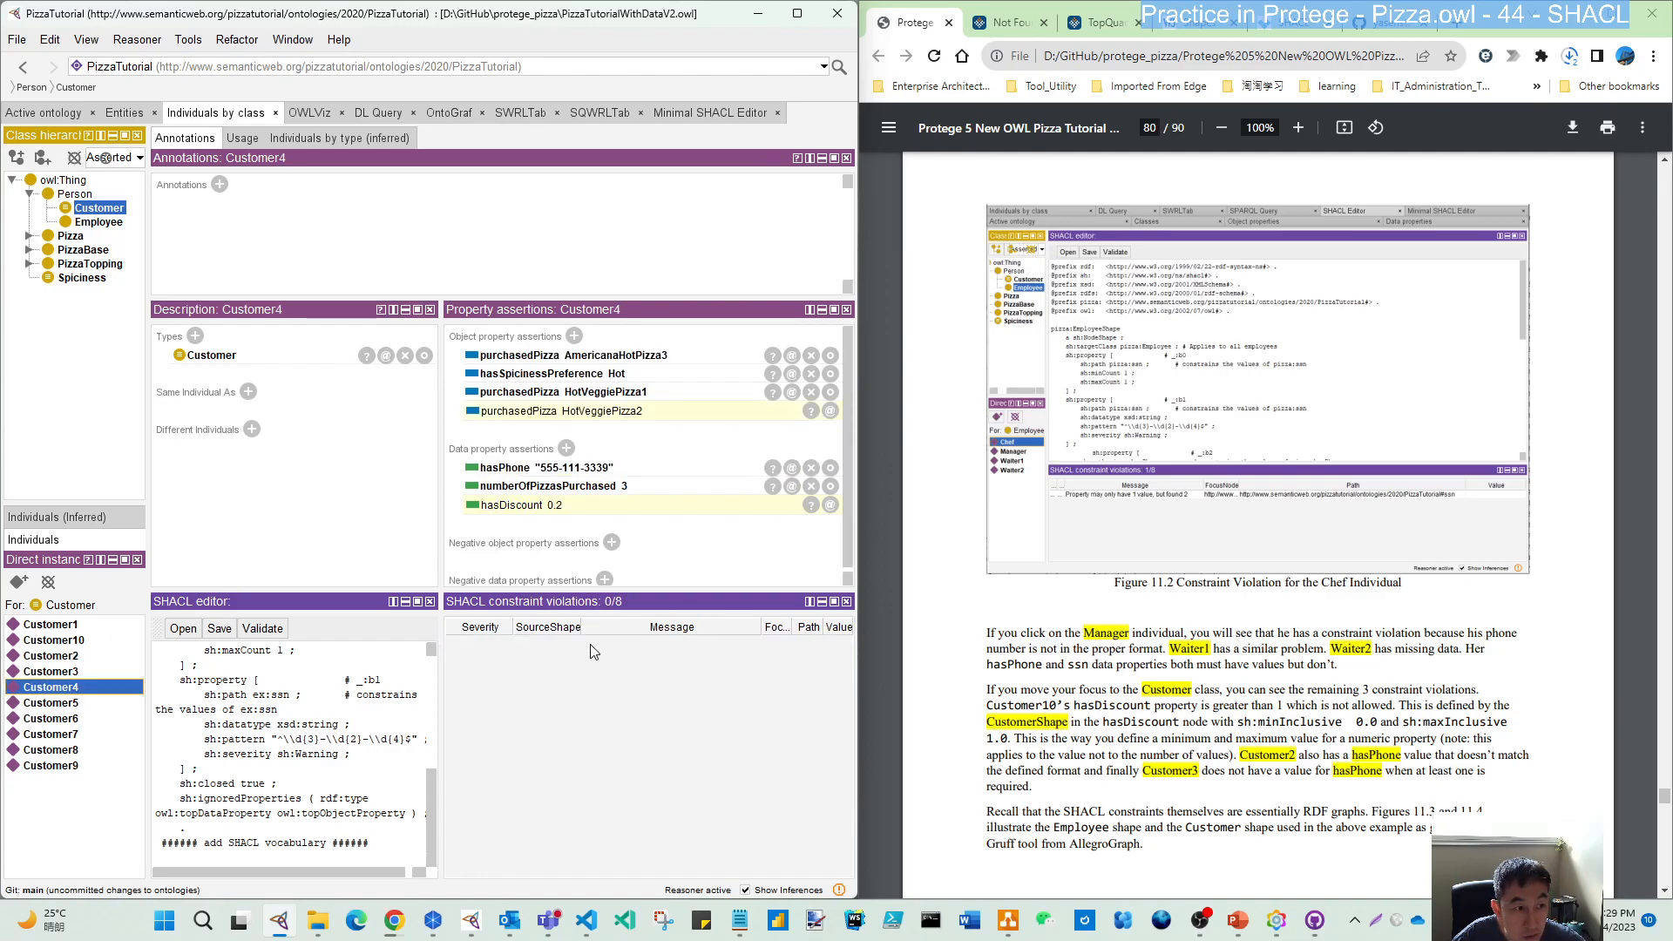
pyautogui.click(67, 704)
pyautogui.click(64, 722)
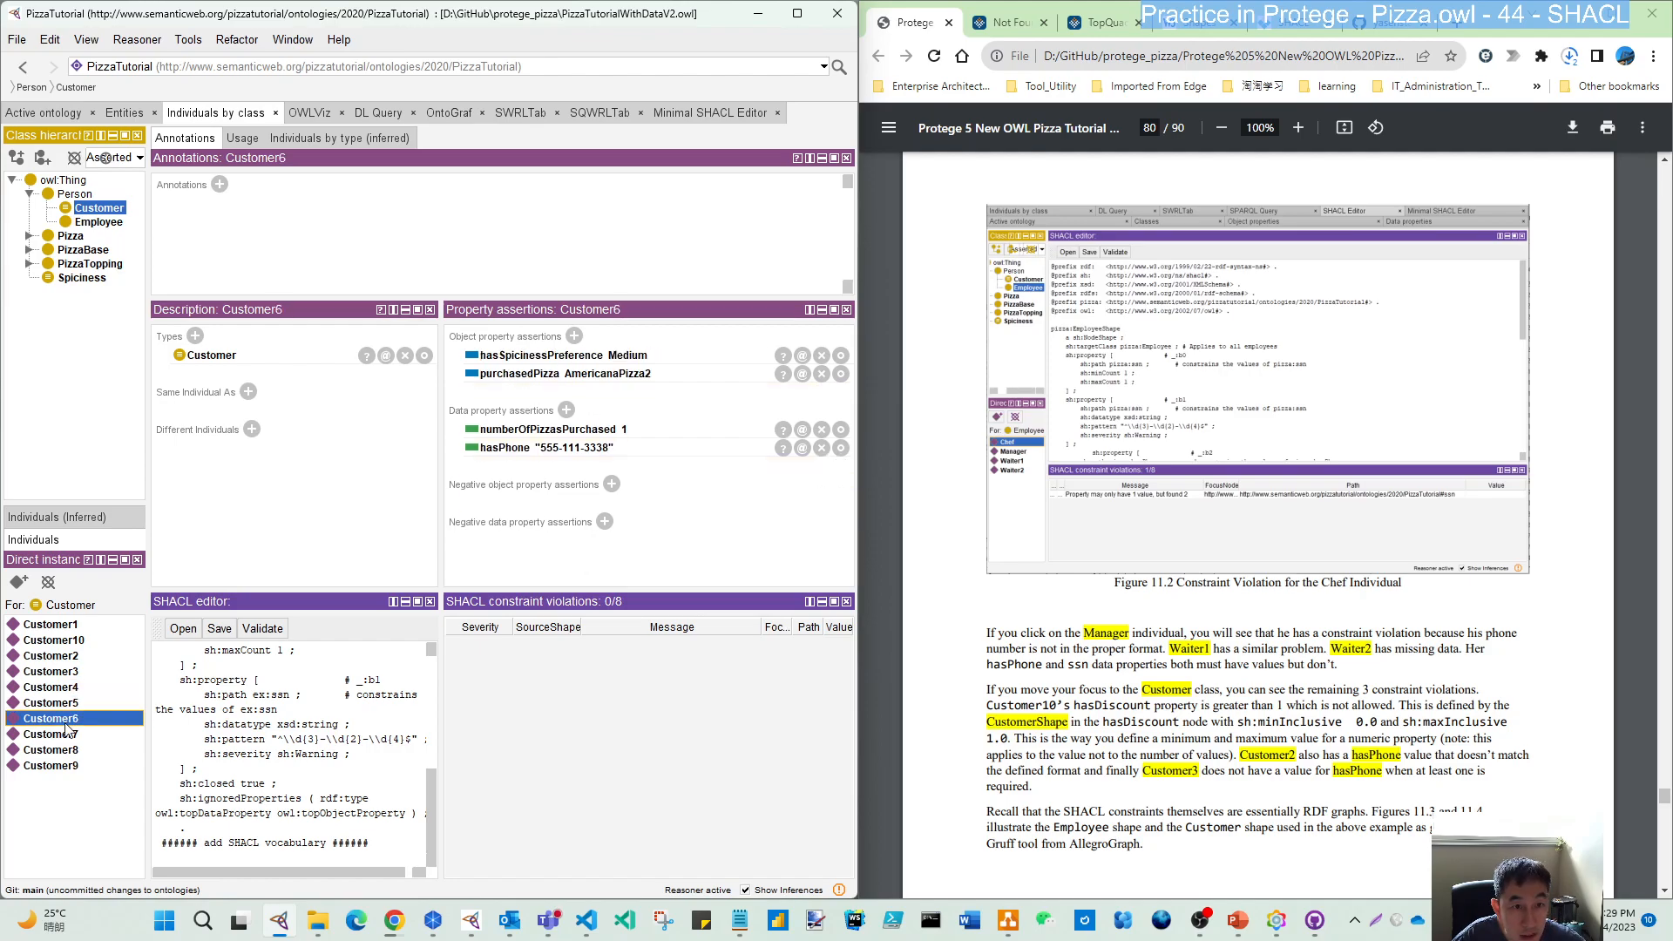
pyautogui.click(67, 738)
pyautogui.click(66, 754)
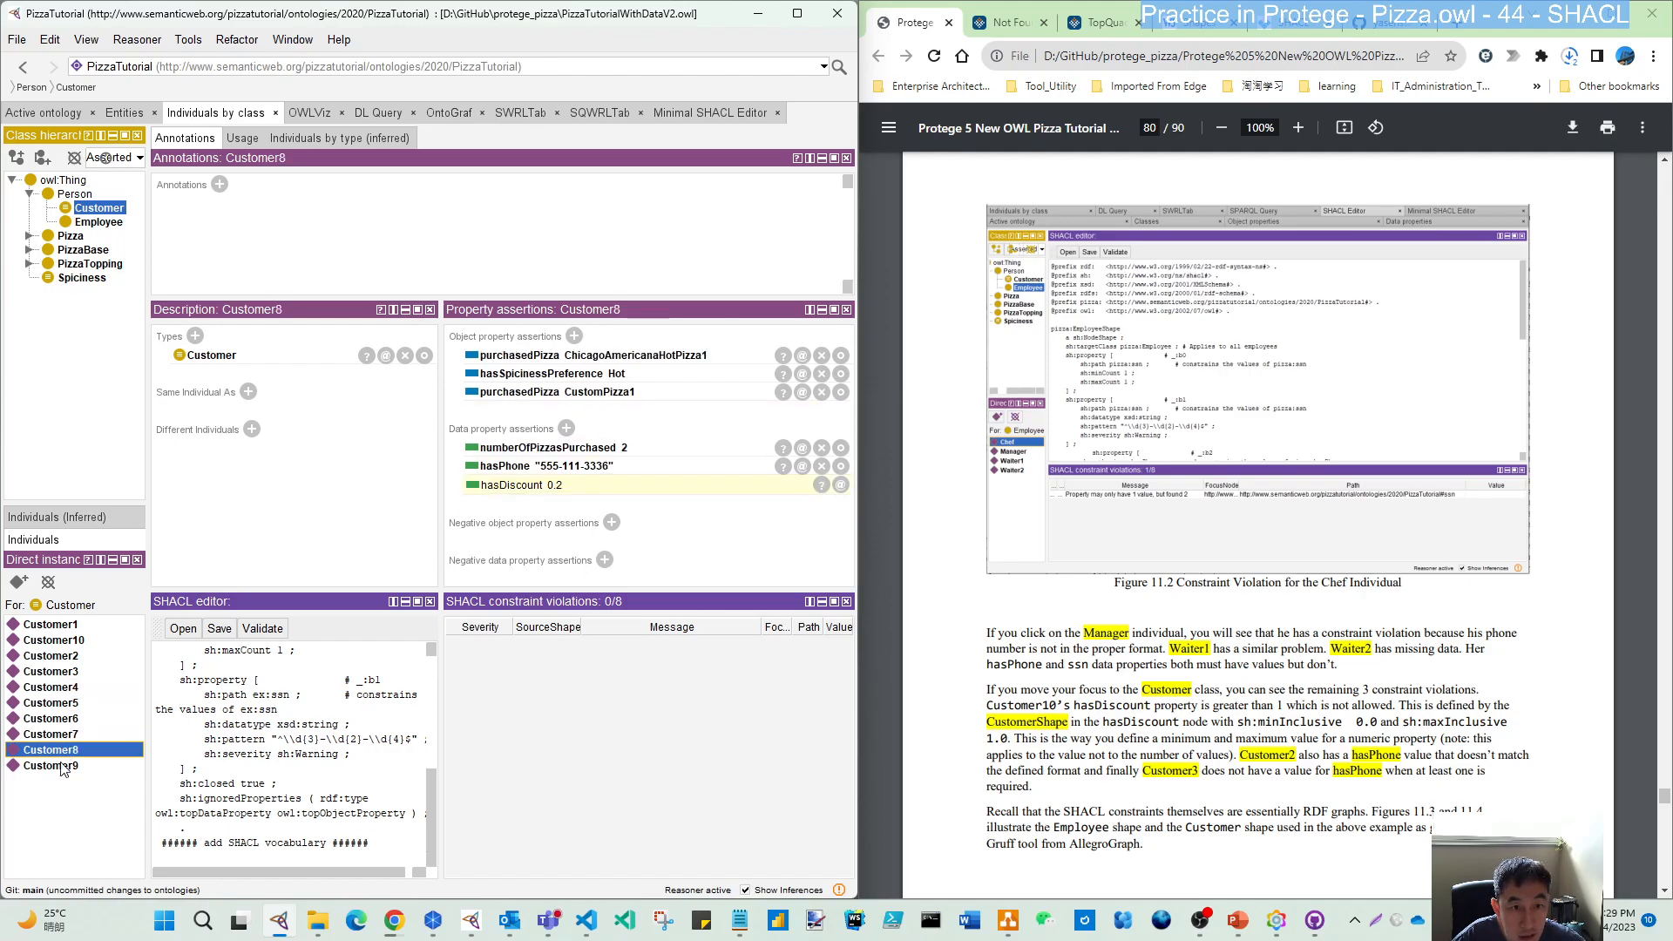
pyautogui.click(63, 767)
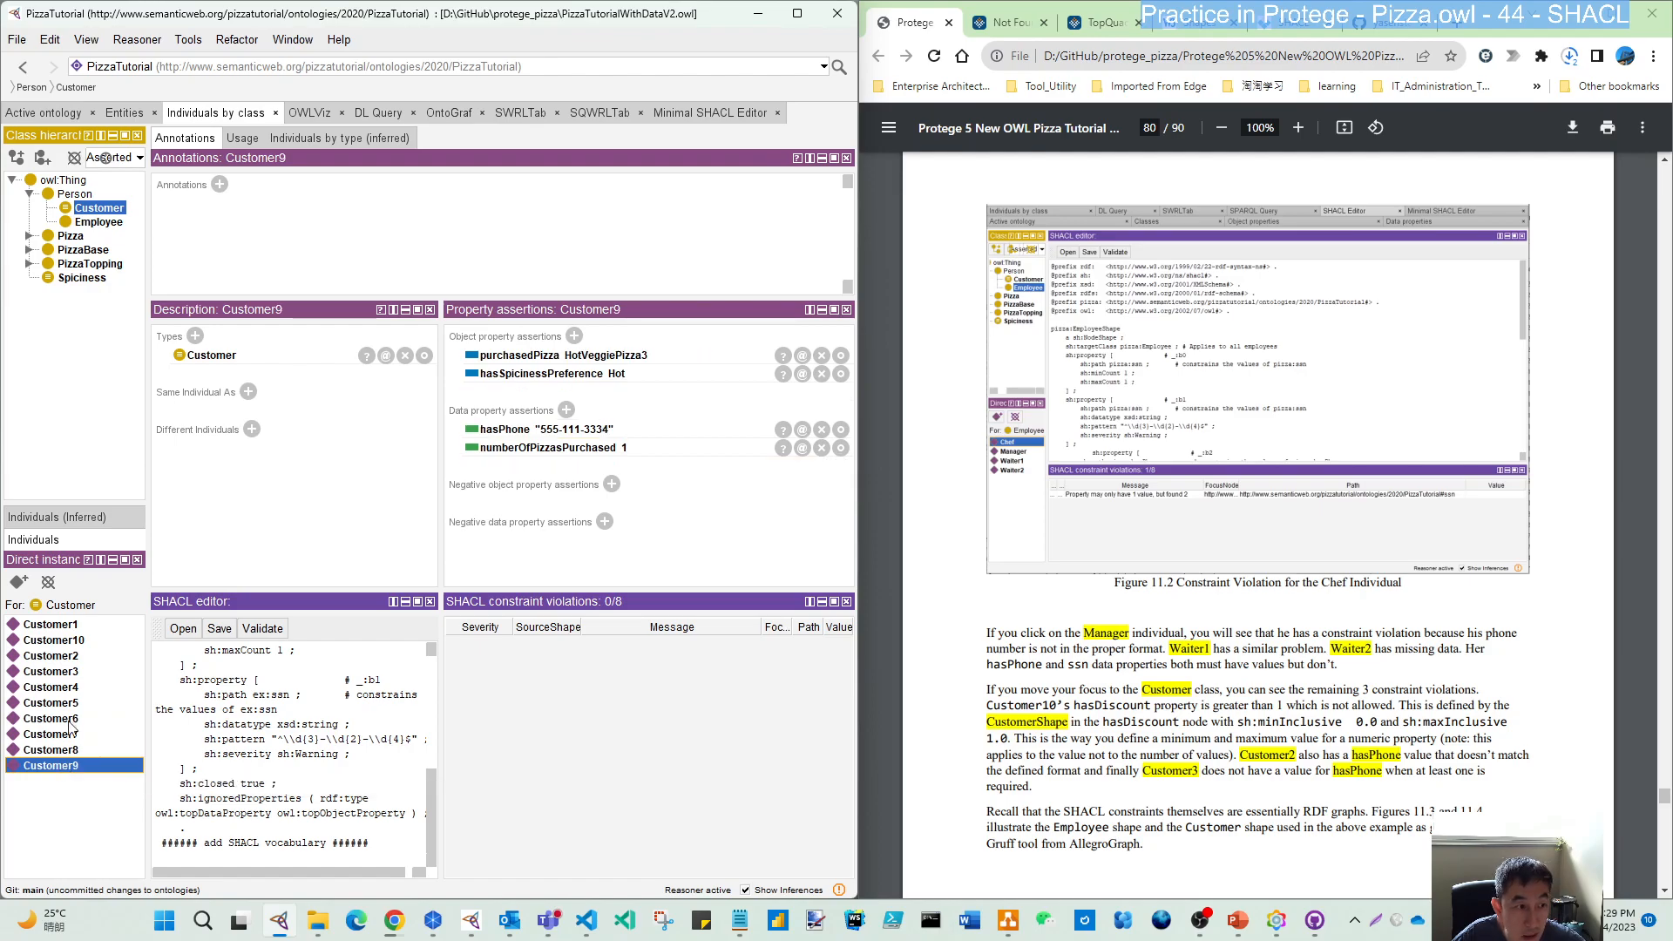
# - Recheck the violations of Customer1, Customer10, Customer2, Customer3 and Customer4, and compare them with the tutorial PDF's Customer paragraph
pyautogui.click(72, 676)
pyautogui.click(77, 642)
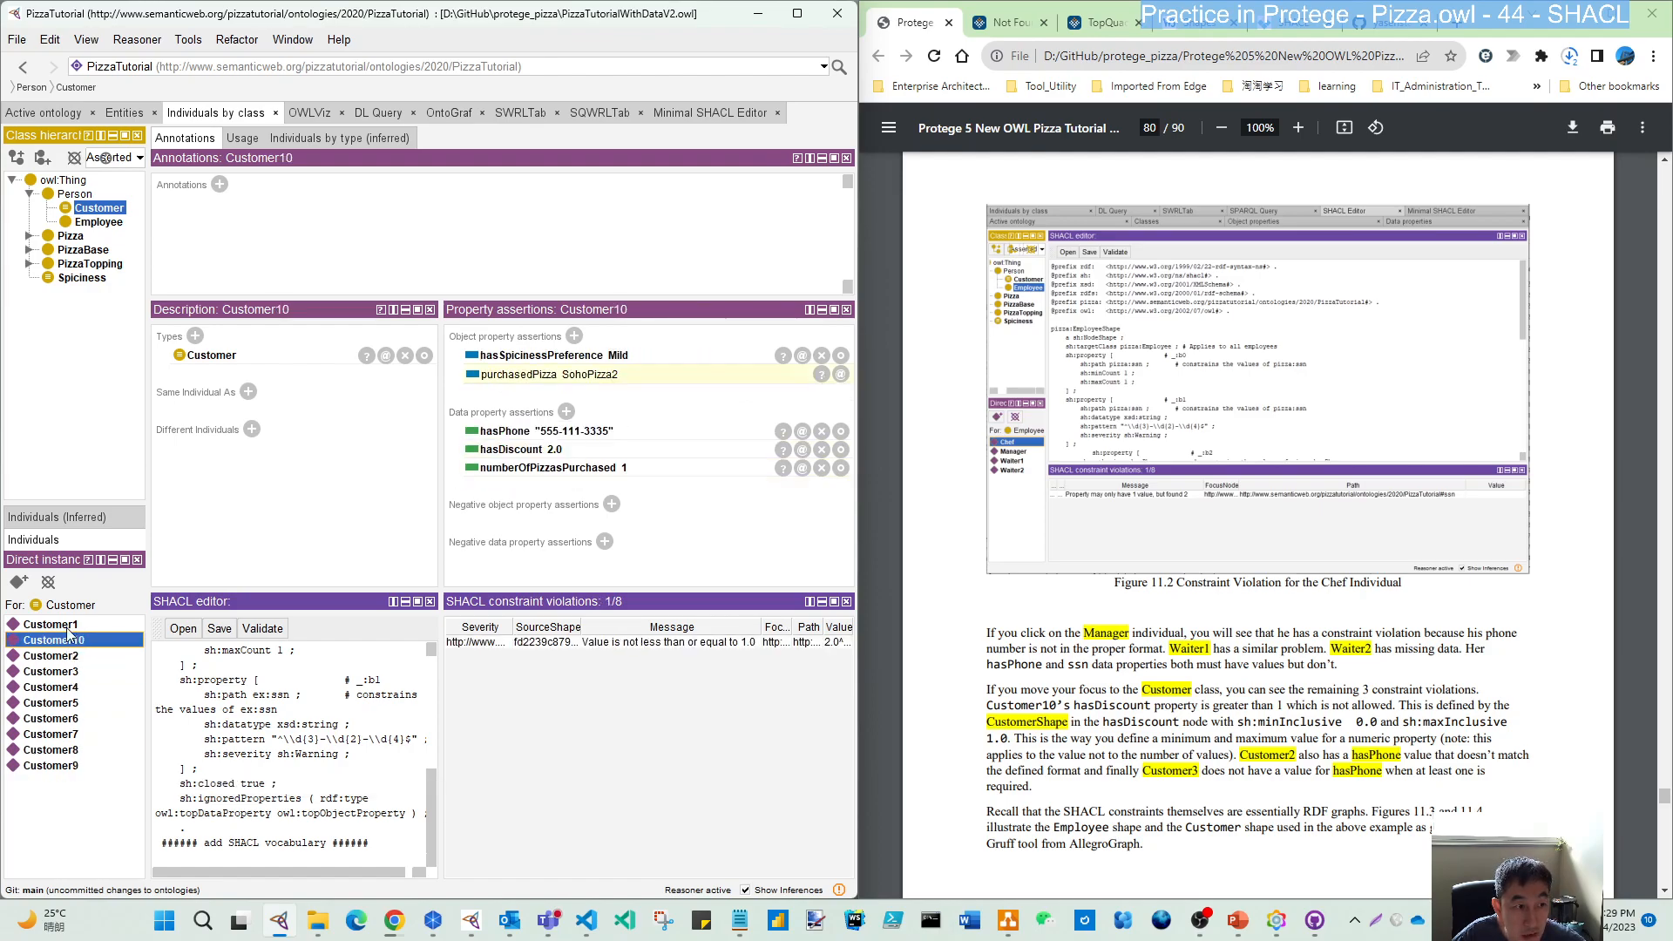
pyautogui.click(68, 627)
pyautogui.click(70, 641)
pyautogui.click(72, 657)
pyautogui.click(69, 673)
pyautogui.click(65, 688)
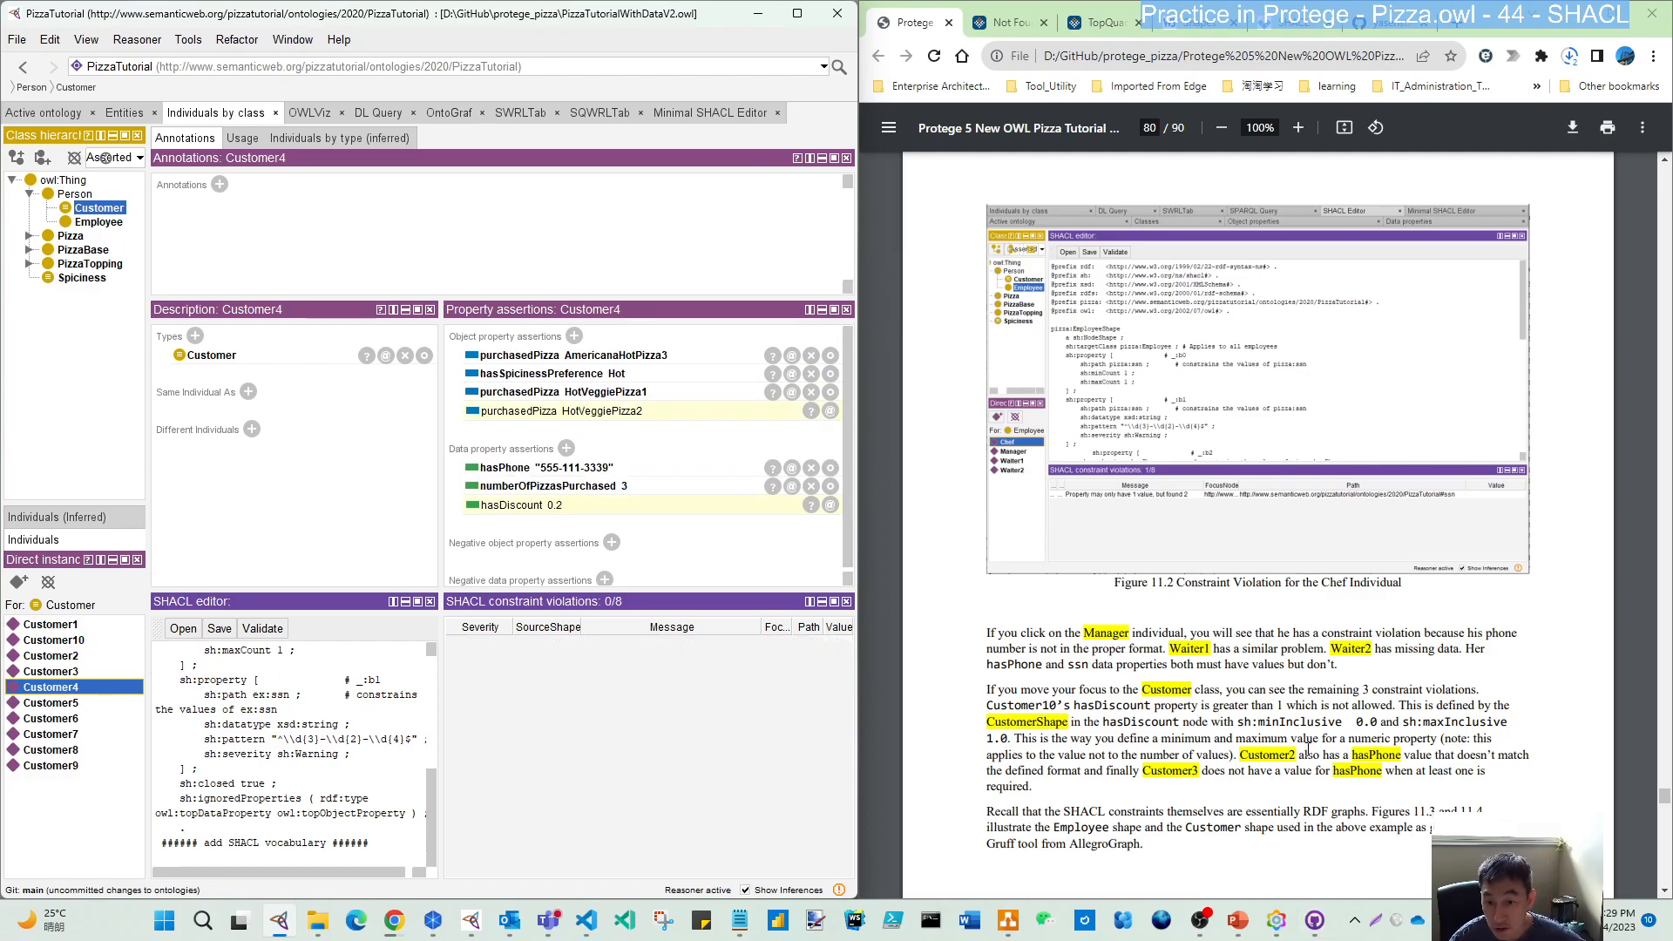
pyautogui.click(1050, 707)
pyautogui.scroll(-2, 1183, 567)
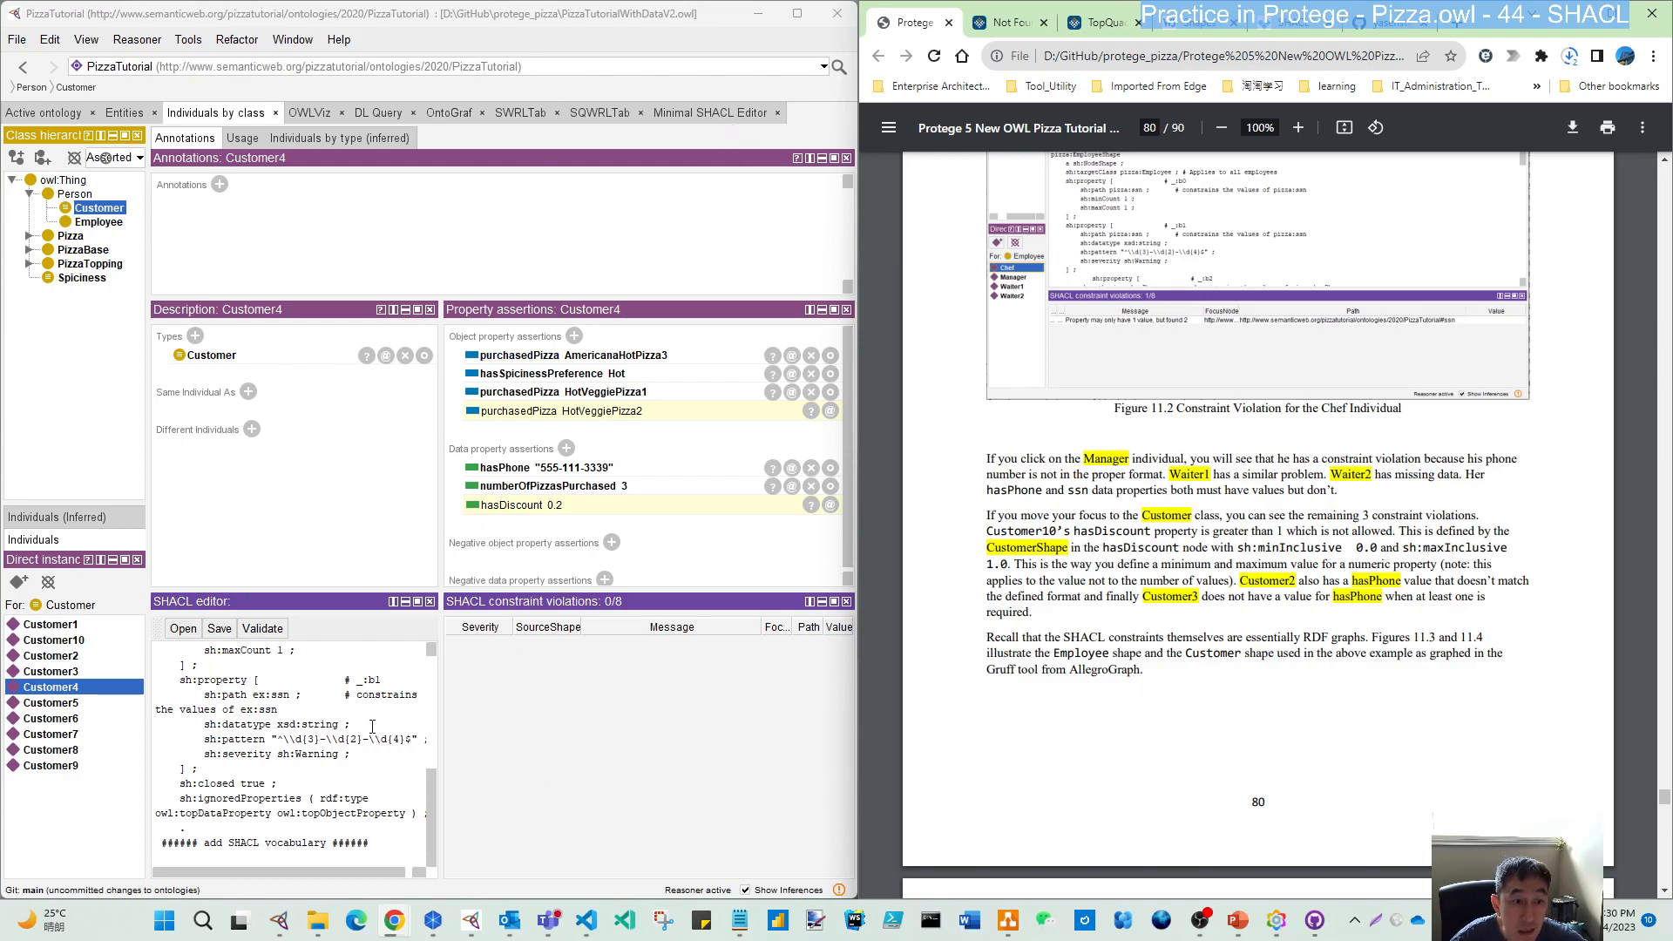
# - Remove the SHACL editor and constraint violations views from Individuals by class, and enlarge the Annotations view
pyautogui.click(430, 602)
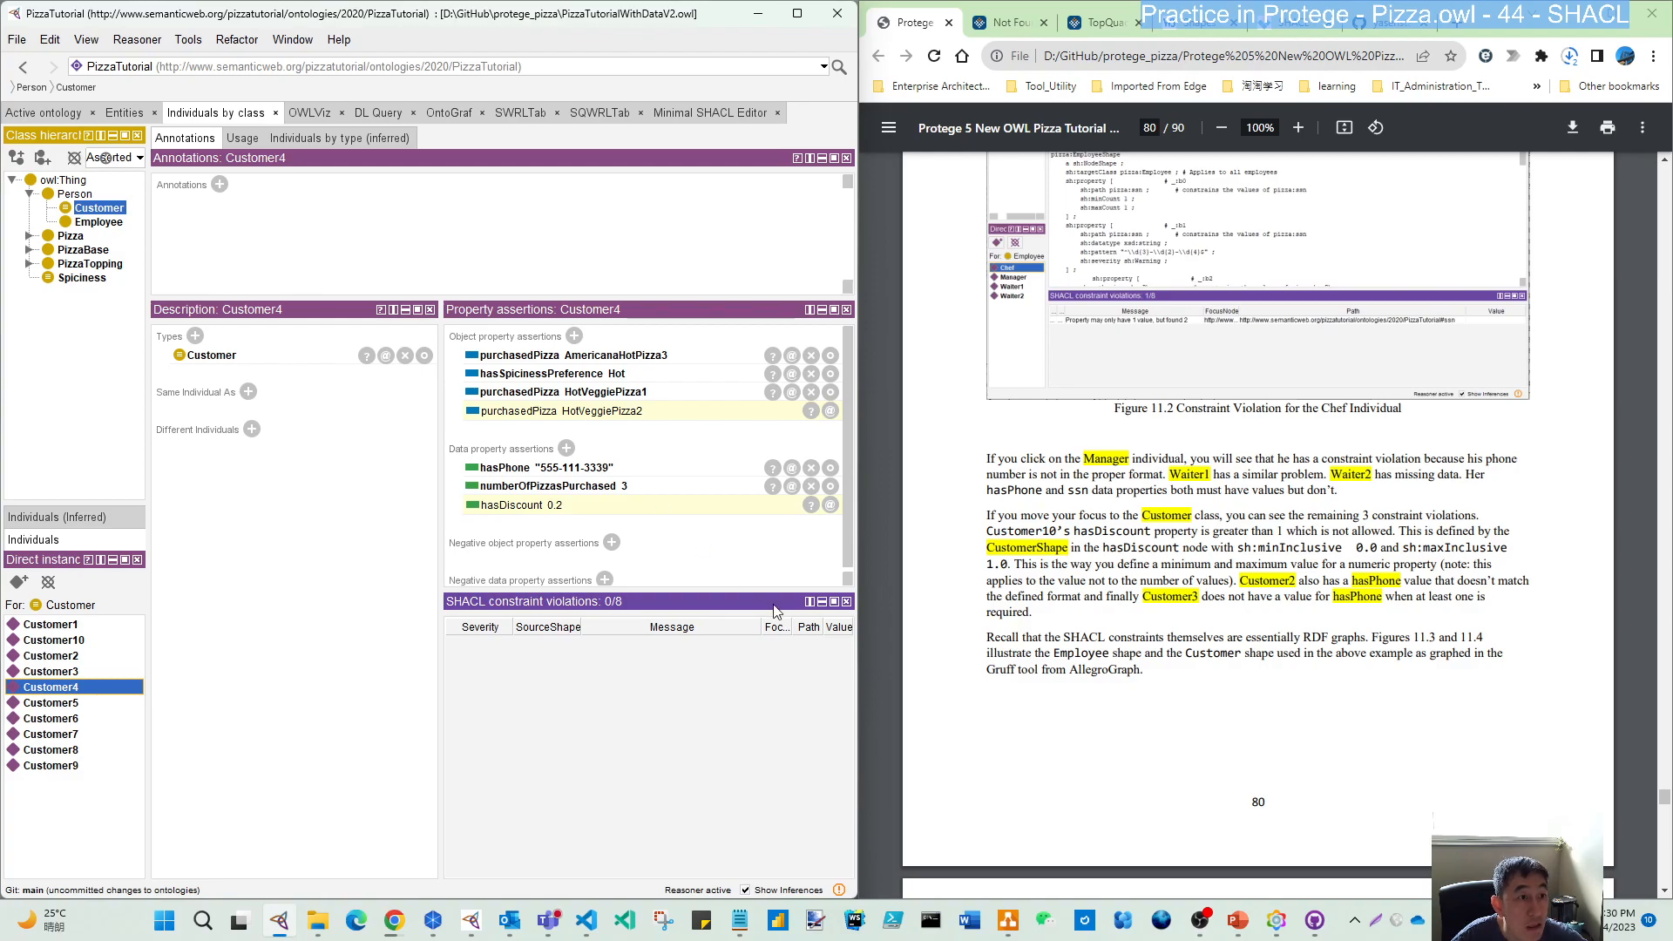
pyautogui.click(846, 602)
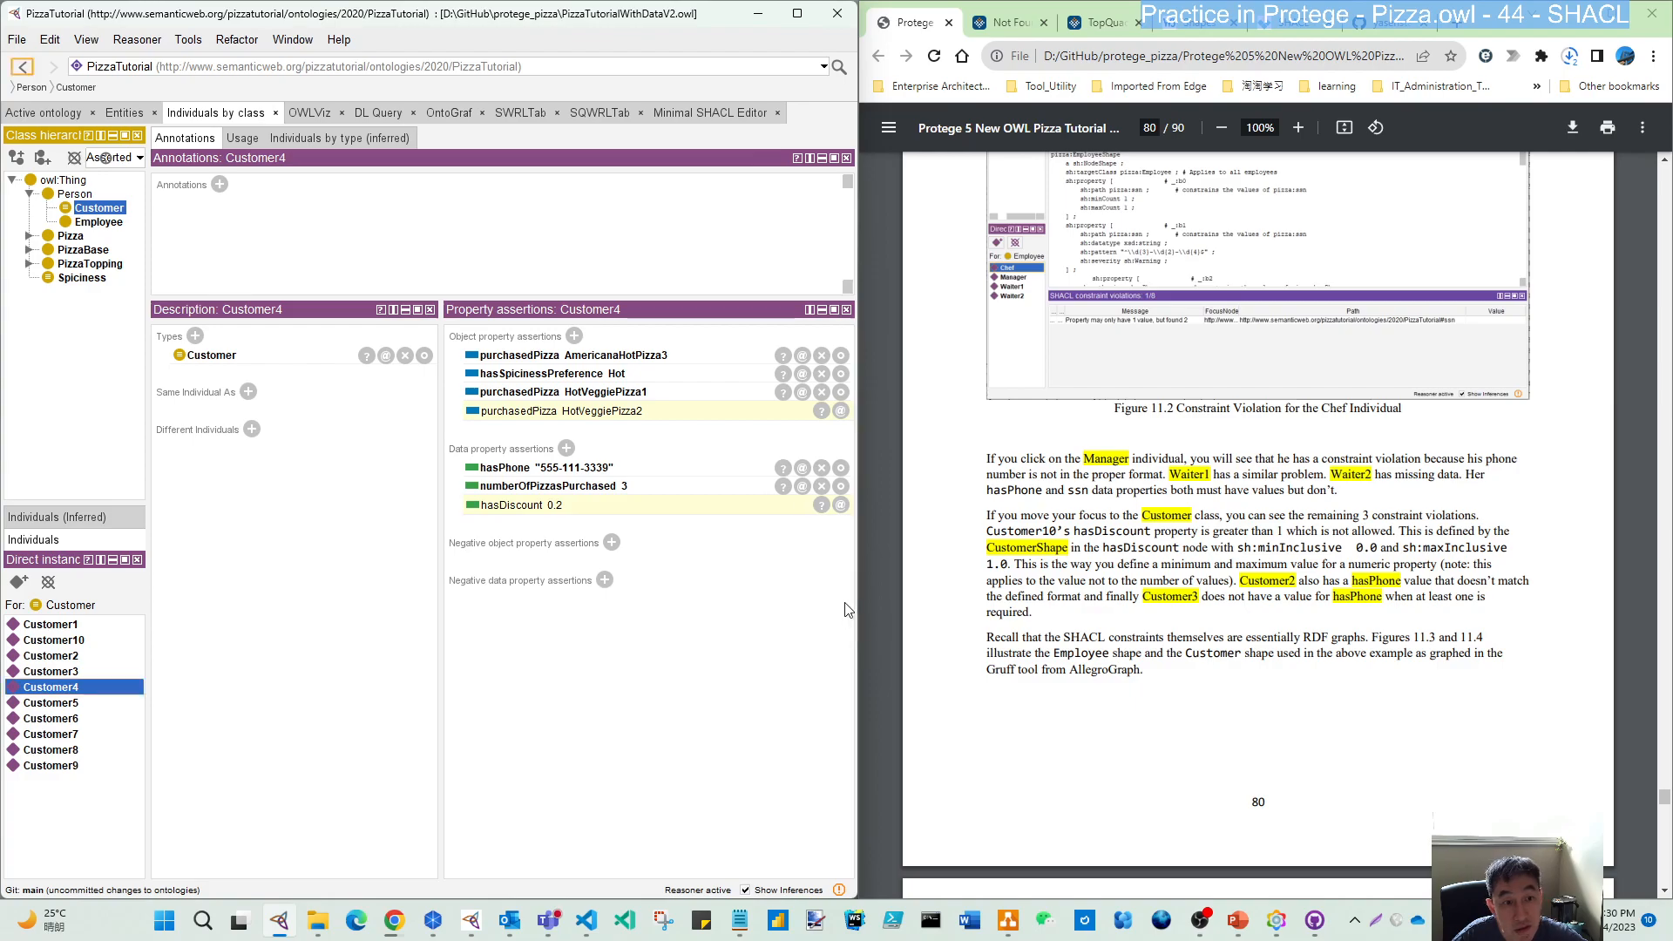
pyautogui.moveTo(338, 298); pyautogui.dragTo(320, 542)
# - Enlarge the constraint violations view in the Minimal SHACL Editor and rerun validation there with Customer10 selected
pyautogui.click(711, 116)
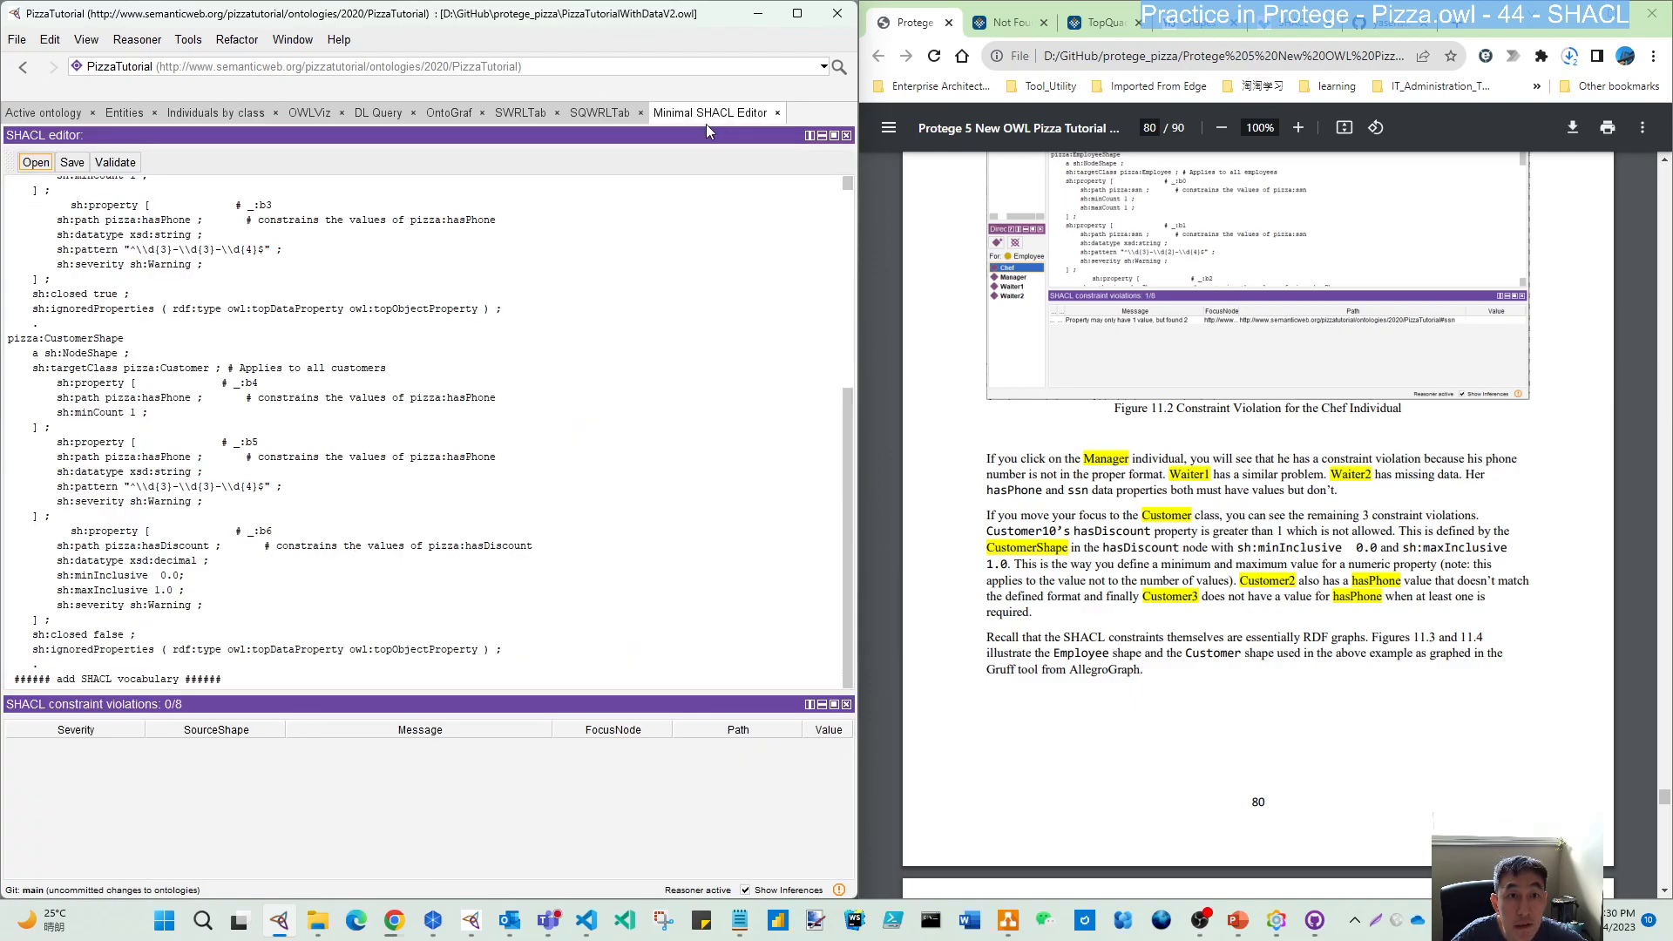
pyautogui.moveTo(339, 697); pyautogui.dragTo(350, 513)
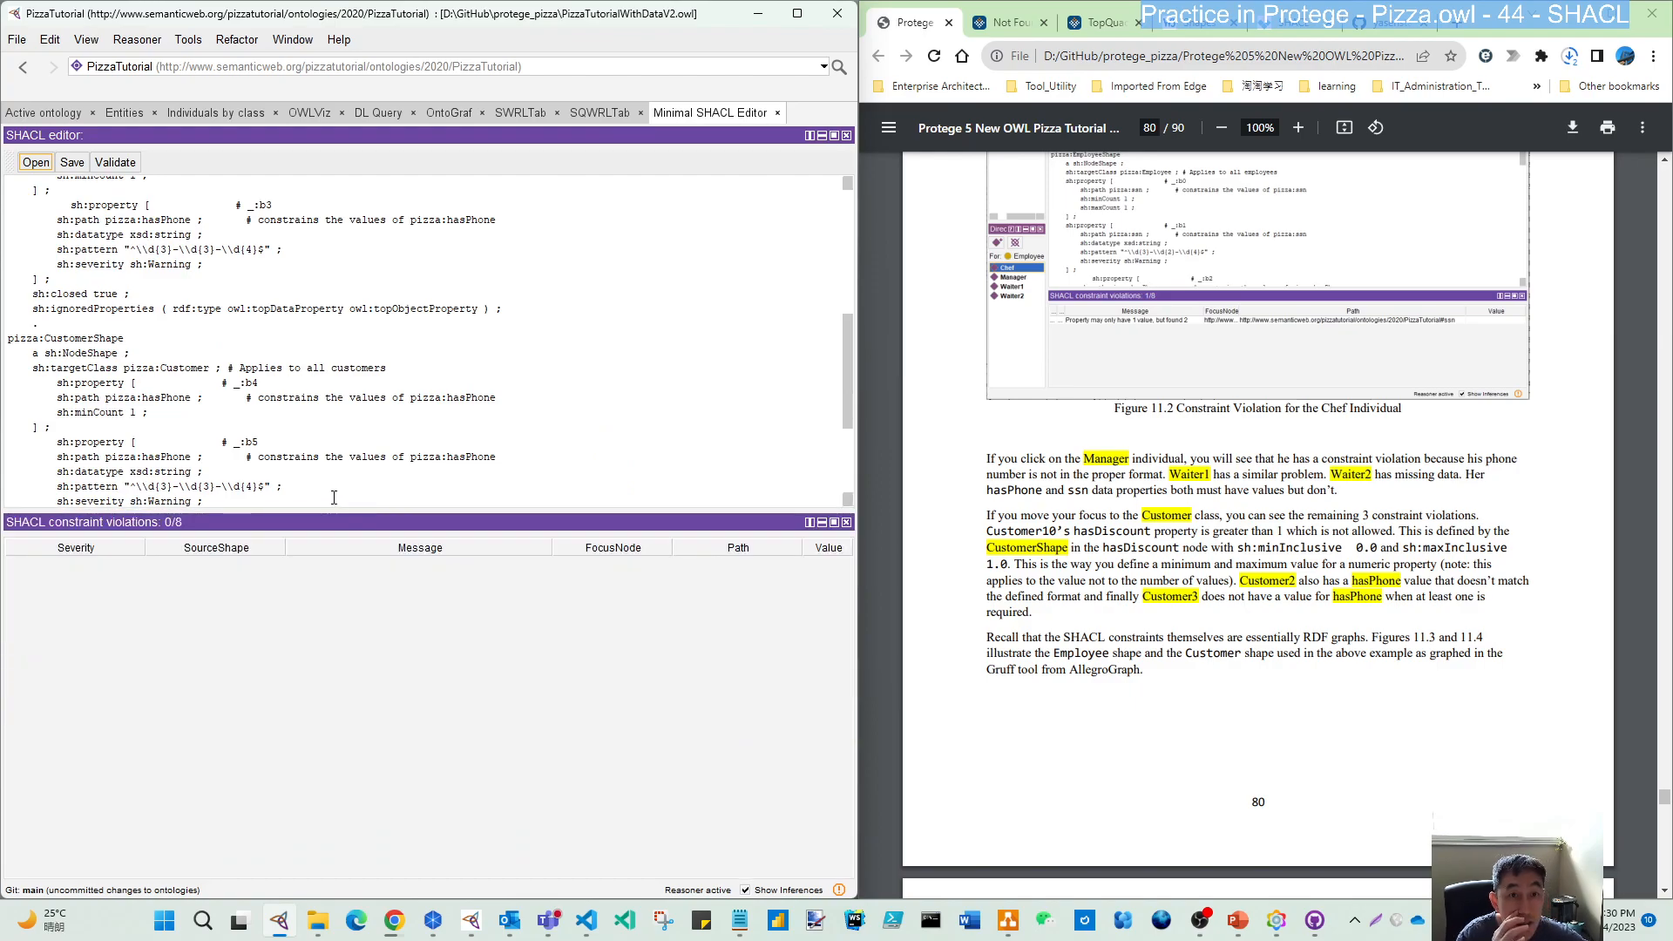
pyautogui.click(217, 115)
pyautogui.click(79, 642)
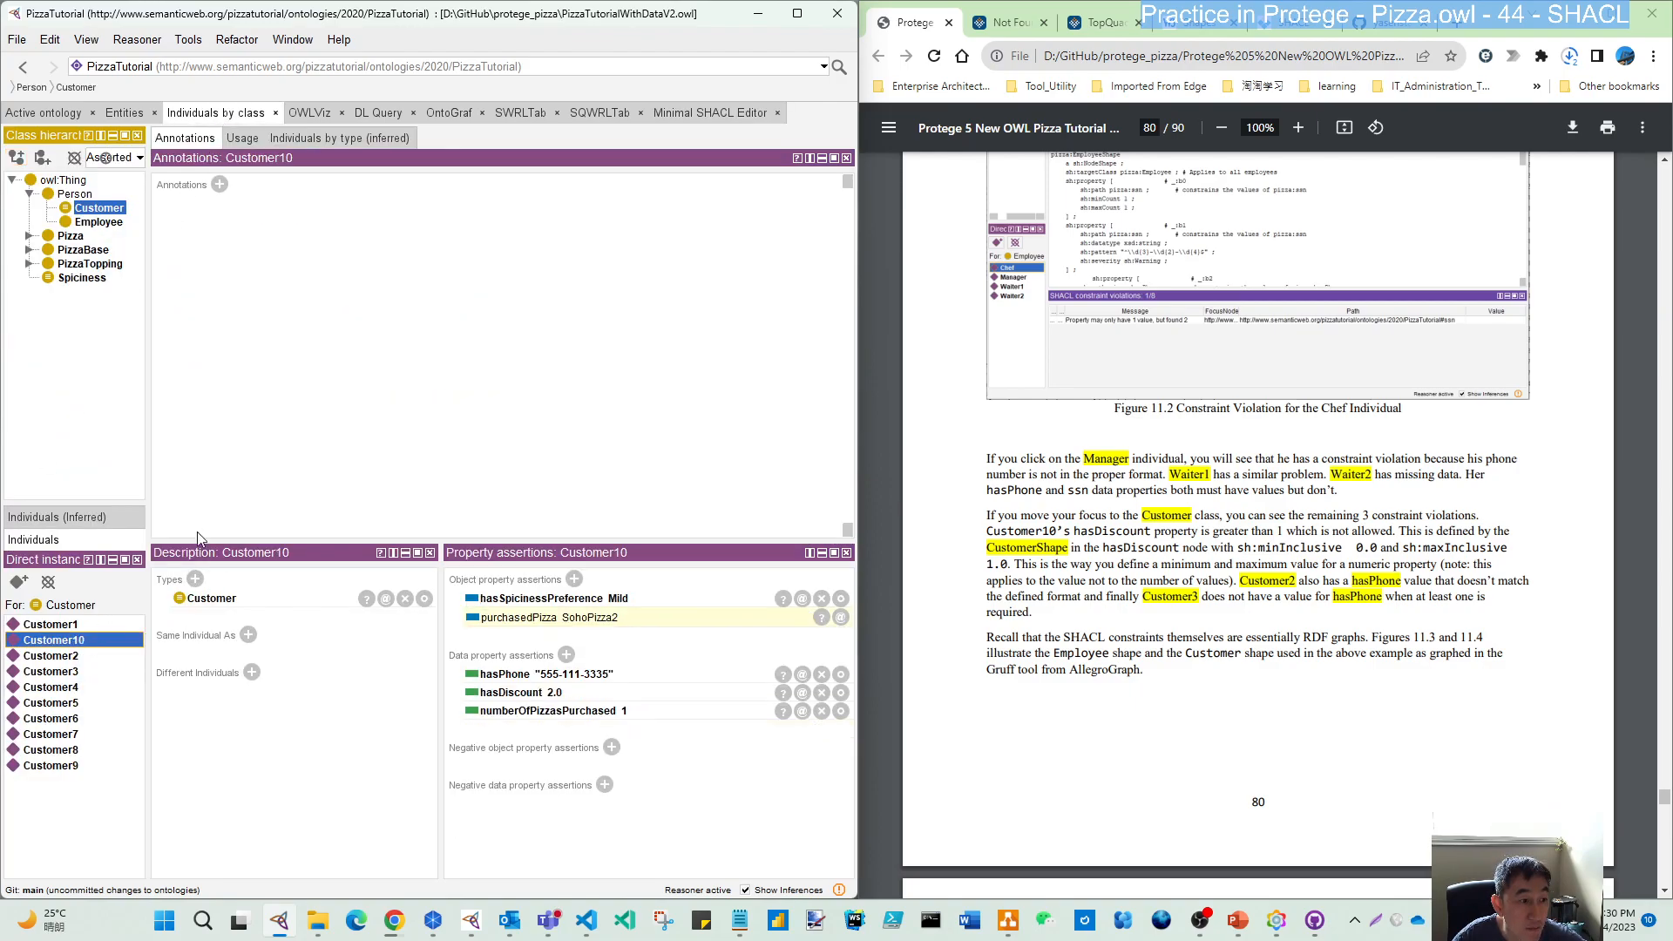
pyautogui.click(702, 114)
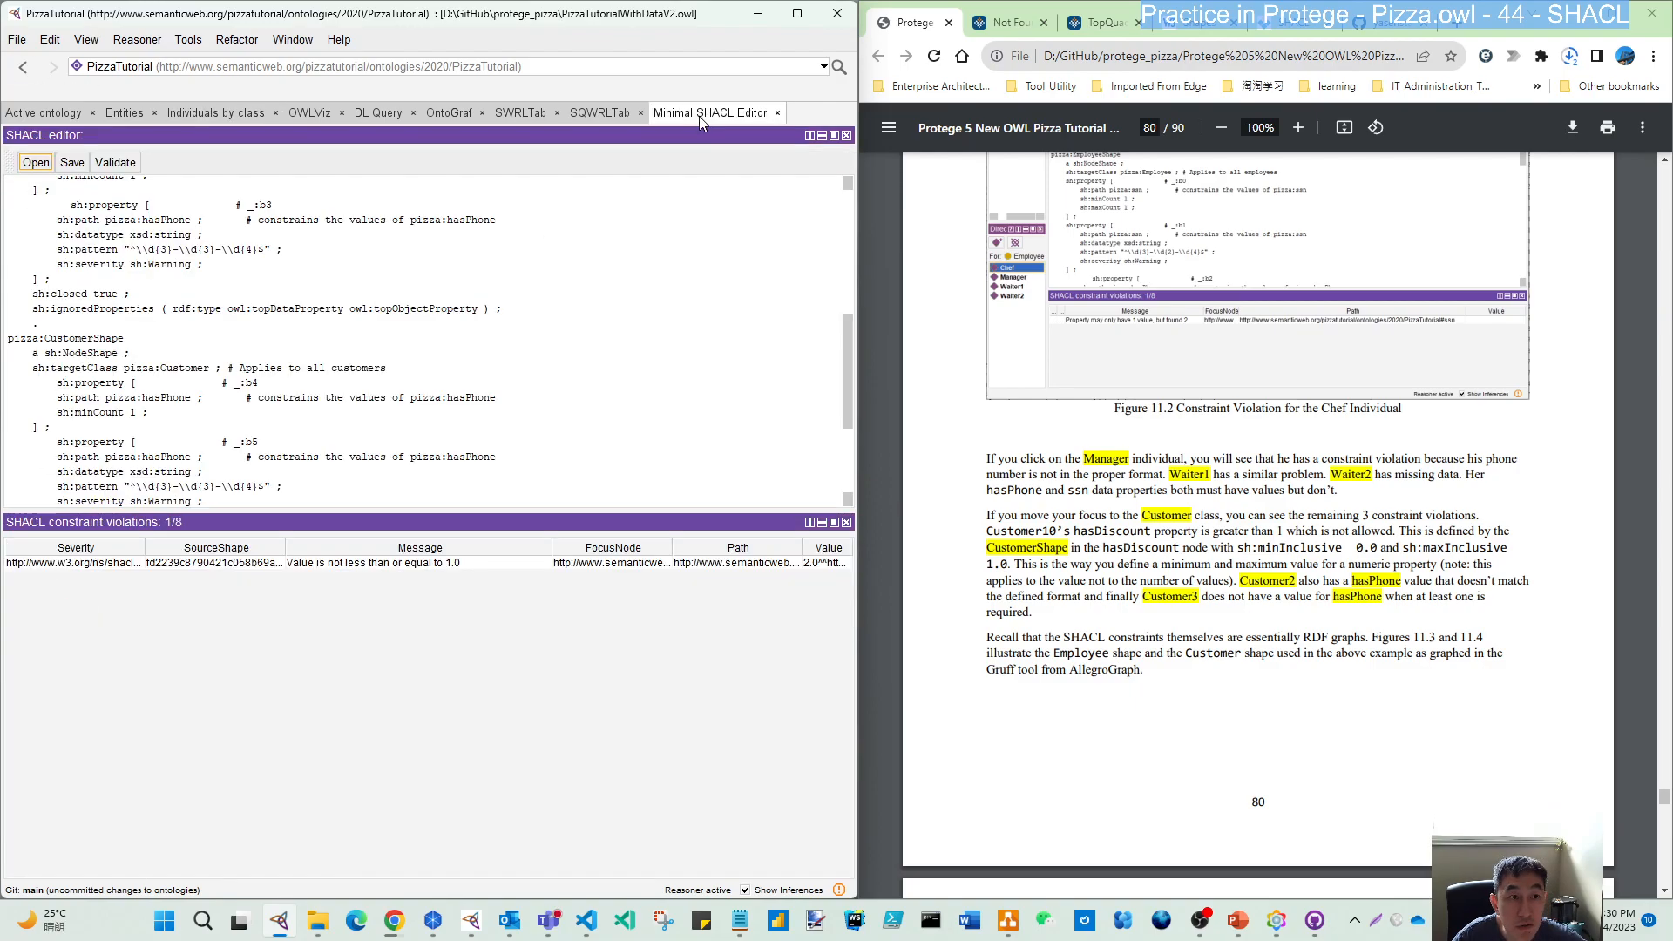
pyautogui.click(116, 162)
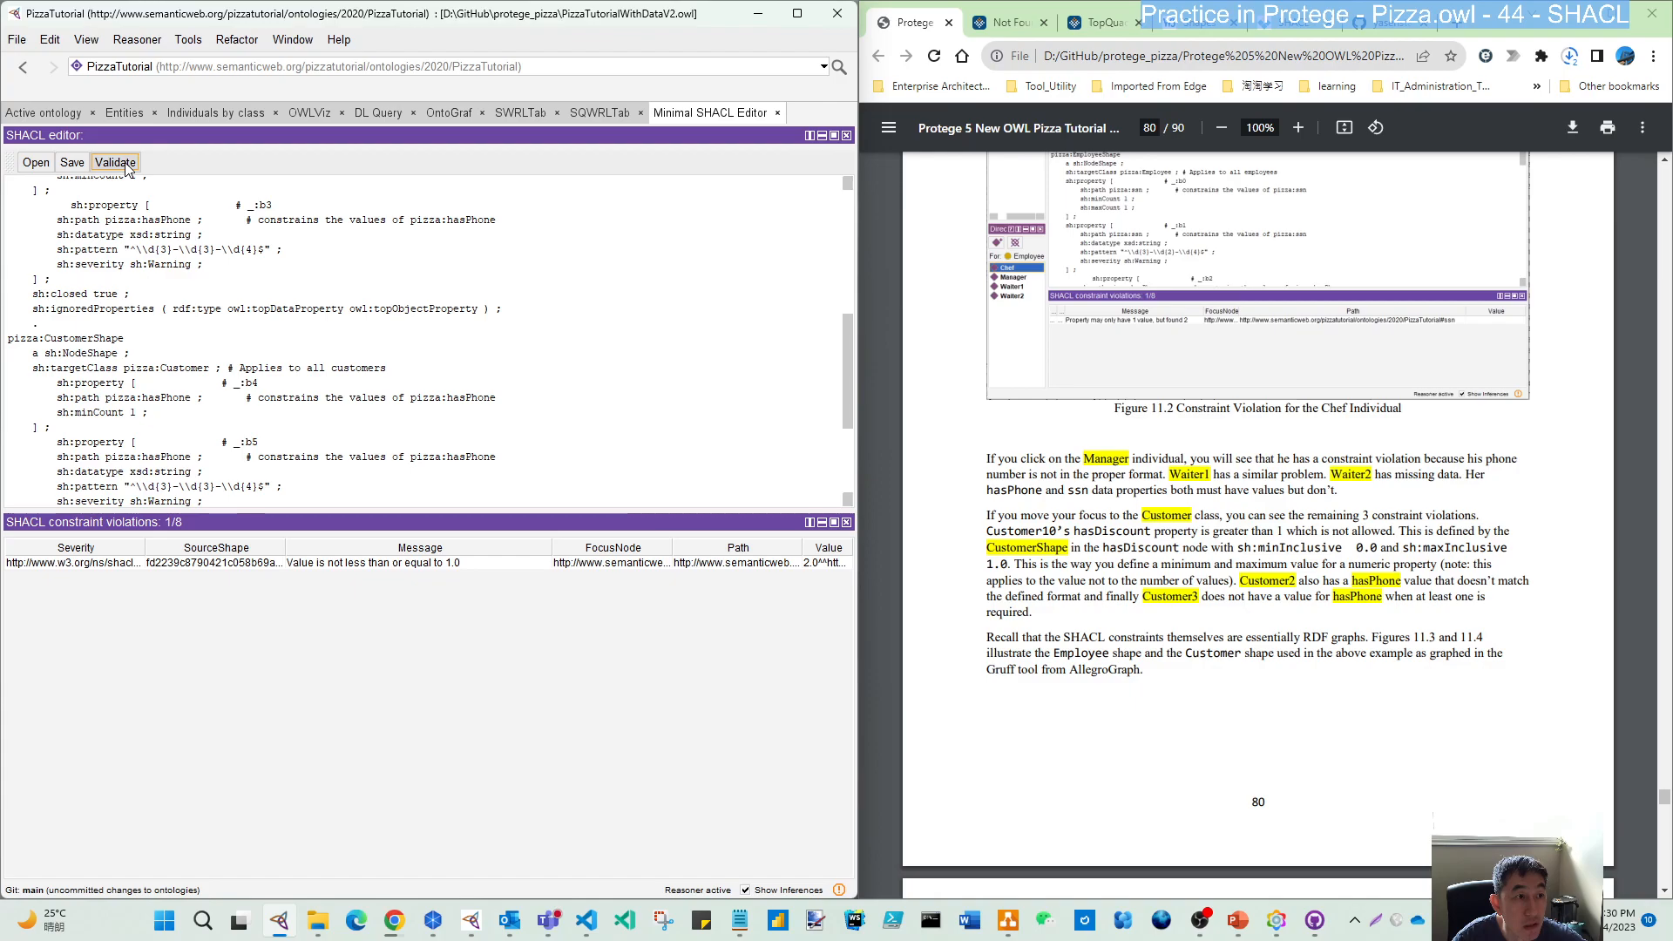
# - Add the Class hierarchy view beside the SHACL editor in the Minimal SHACL Editor and narrow it to a slim column
pyautogui.click(374, 564)
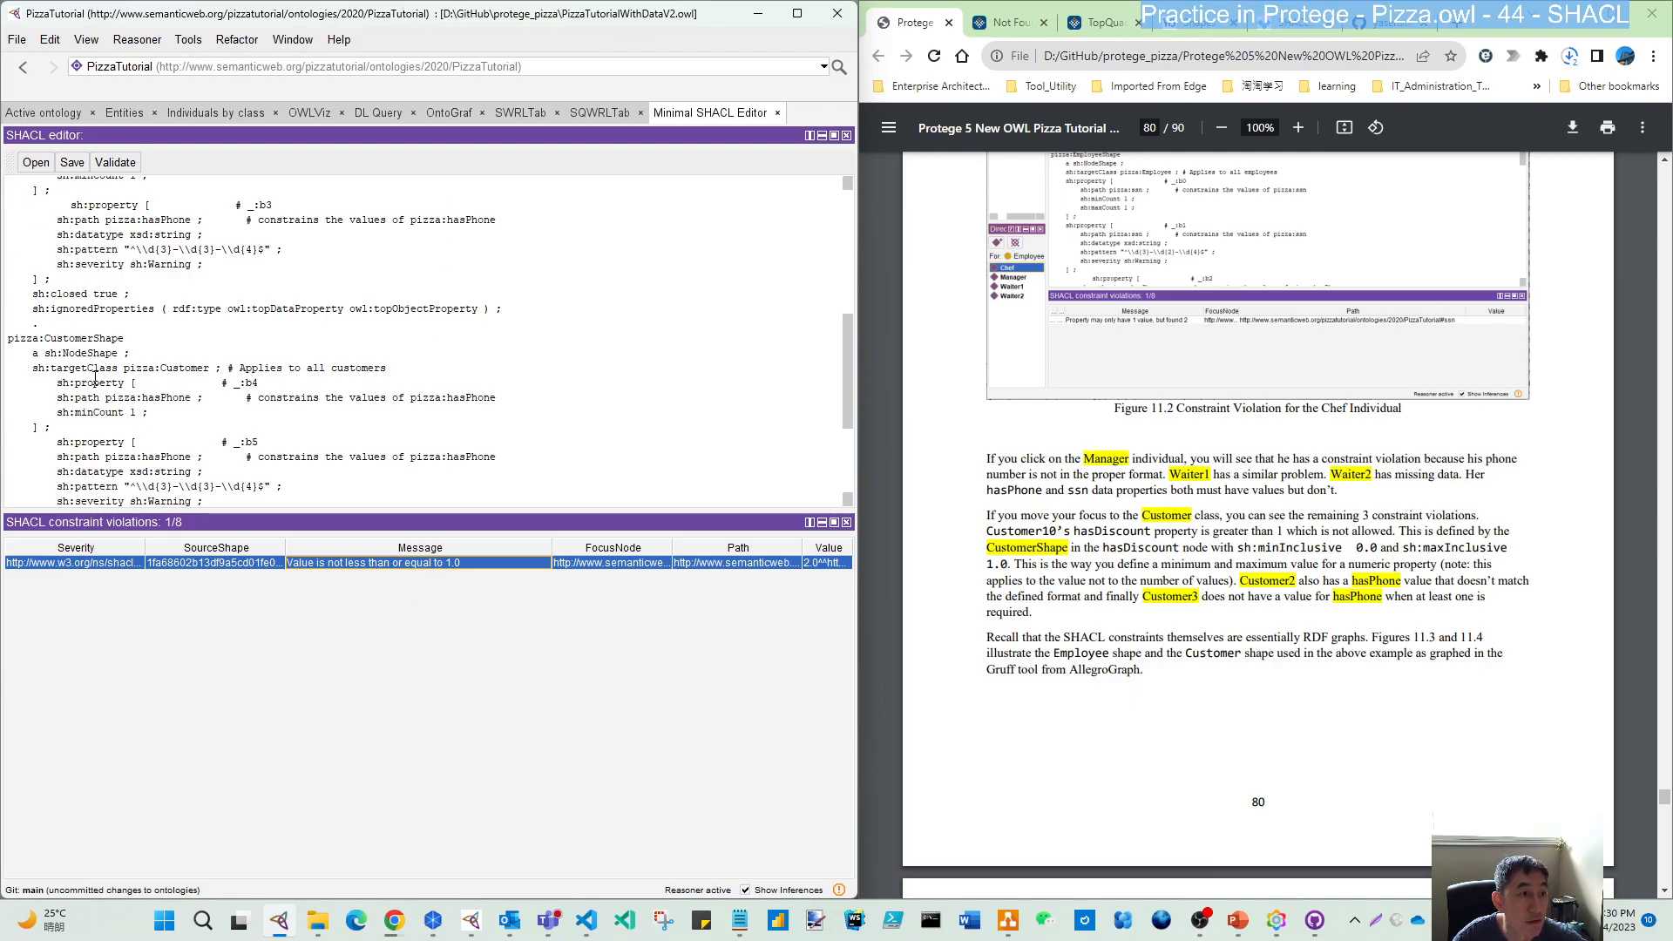
pyautogui.click(235, 114)
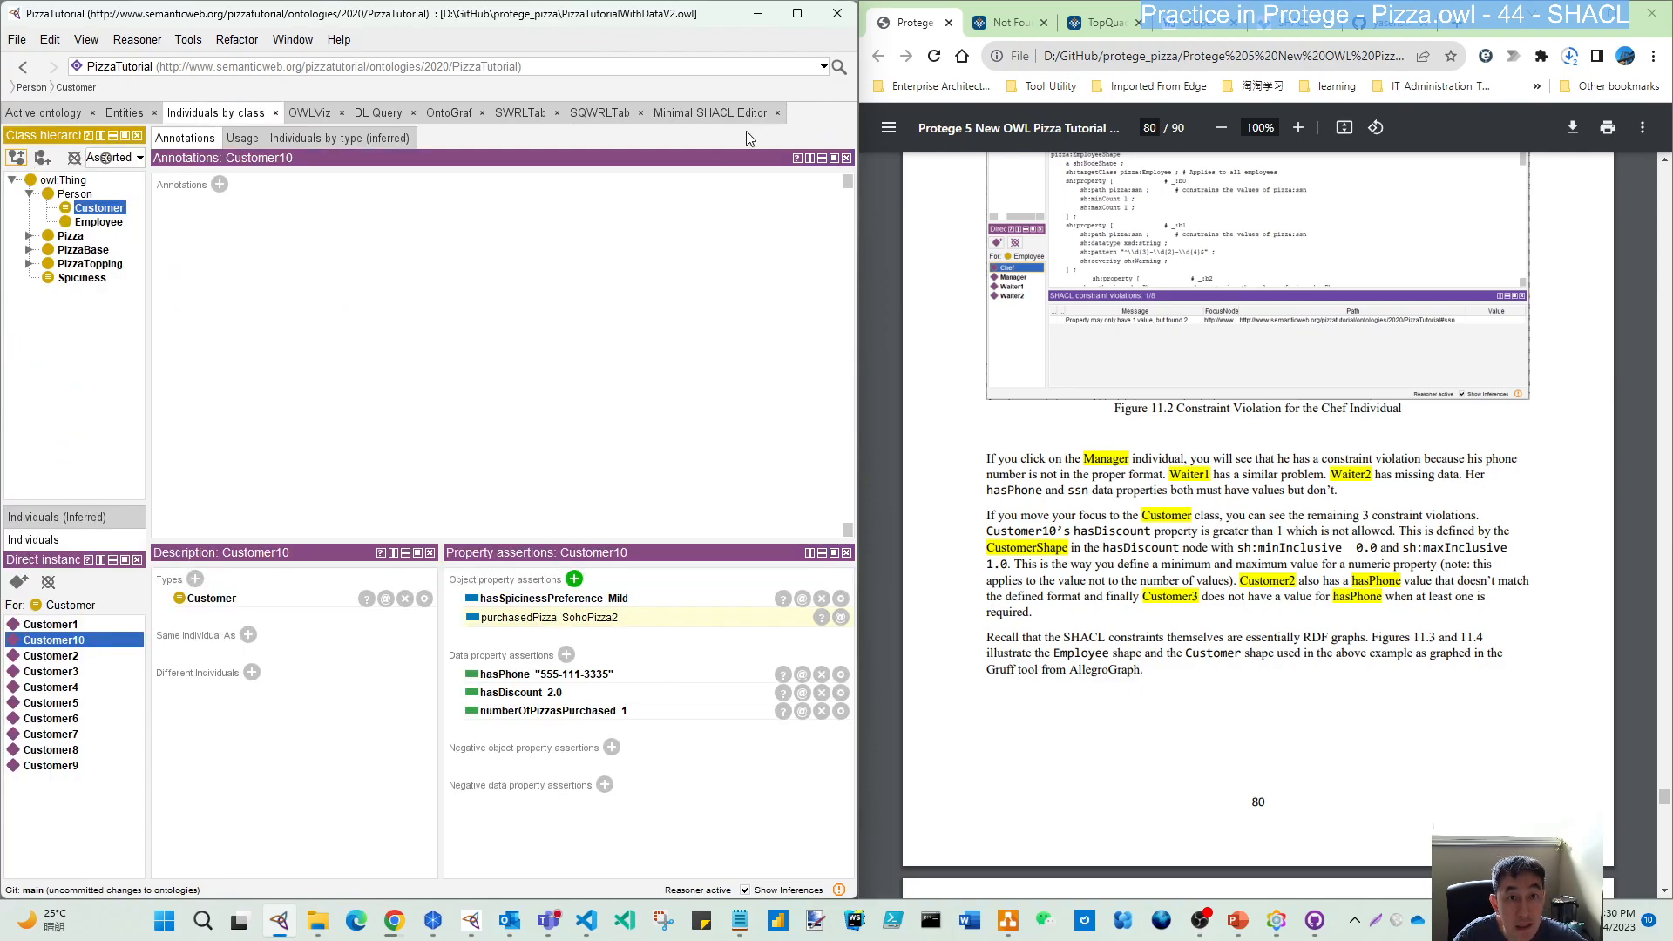
pyautogui.click(724, 115)
pyautogui.click(292, 39)
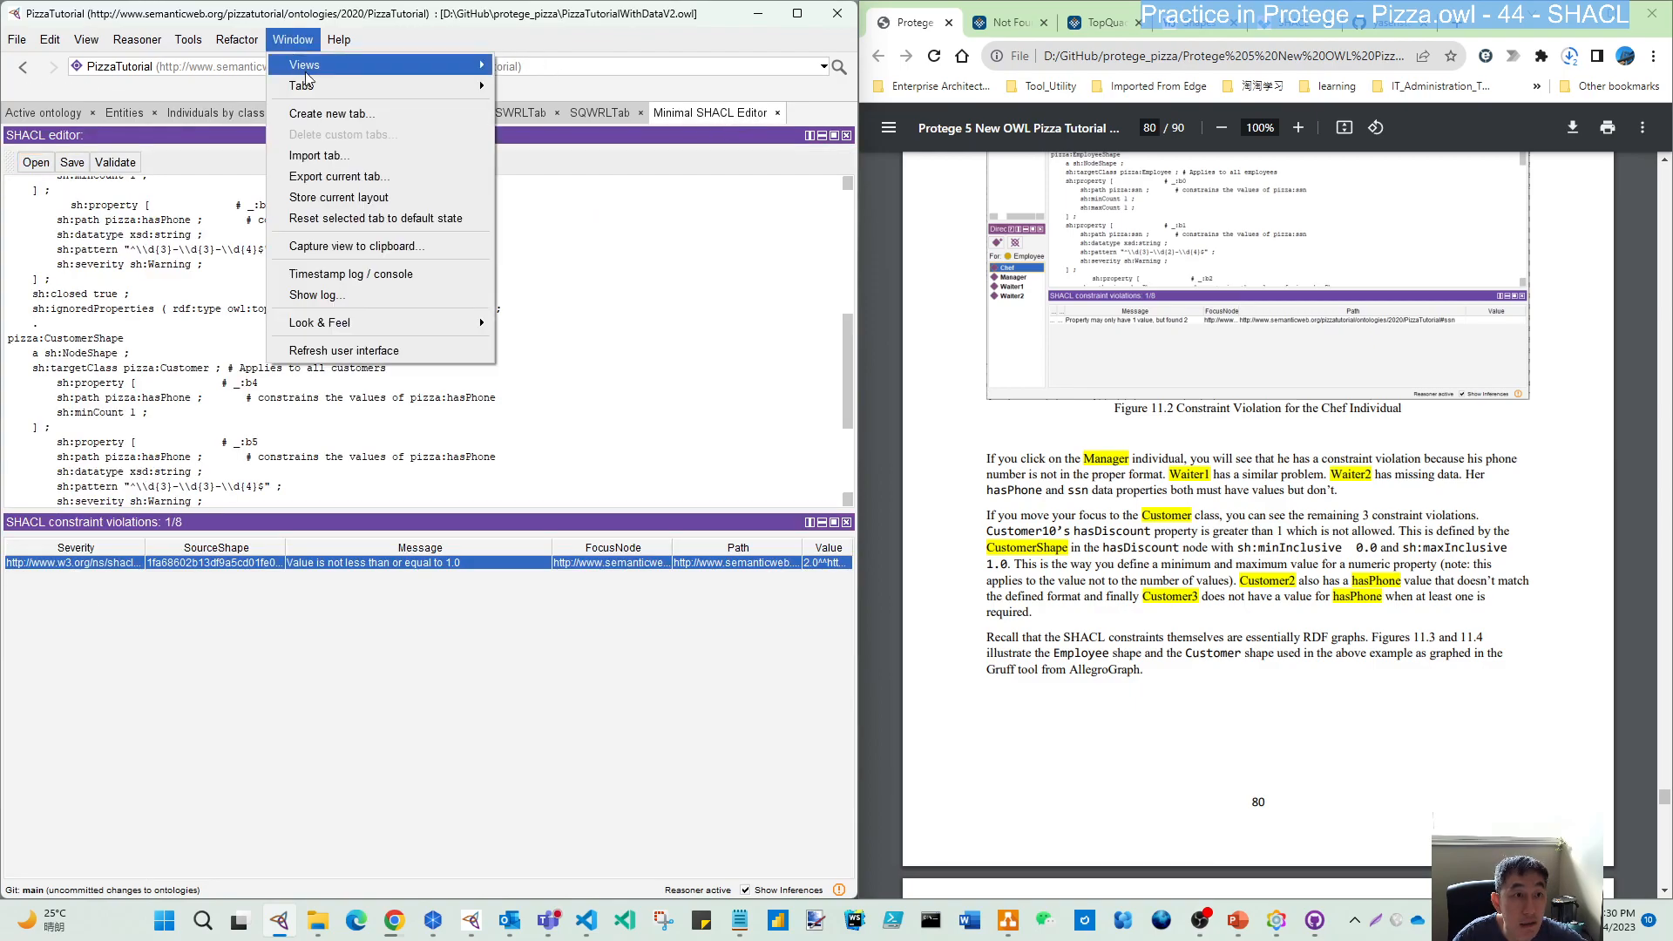
pyautogui.moveTo(322, 70)
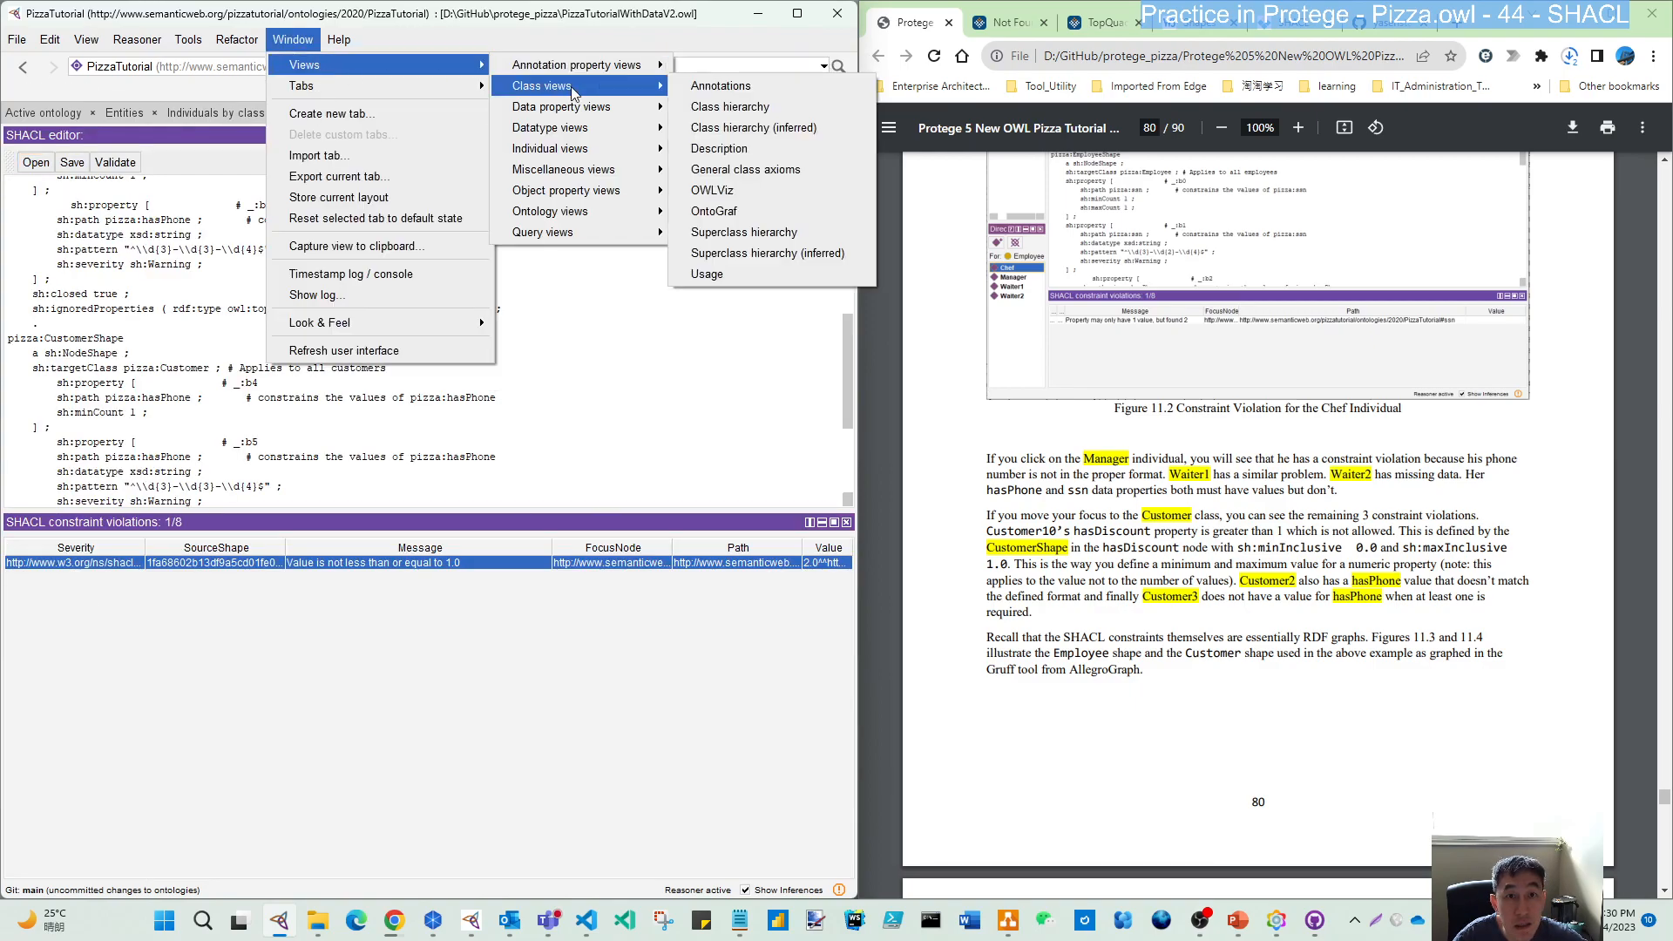
pyautogui.moveTo(610, 85)
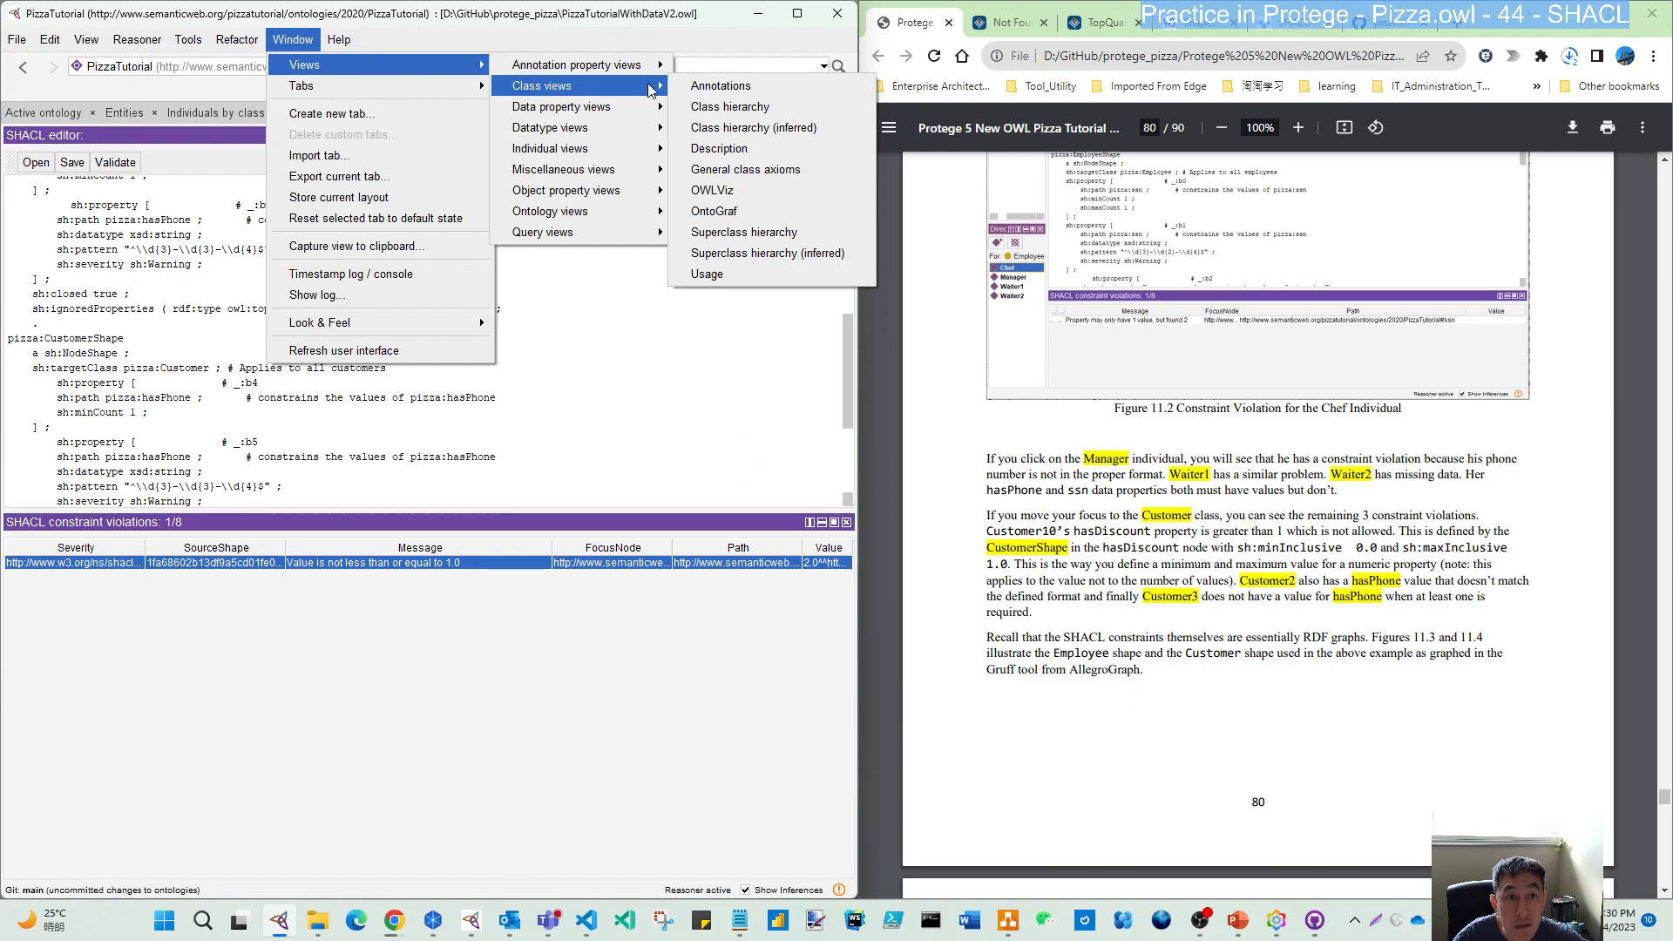
pyautogui.click(724, 108)
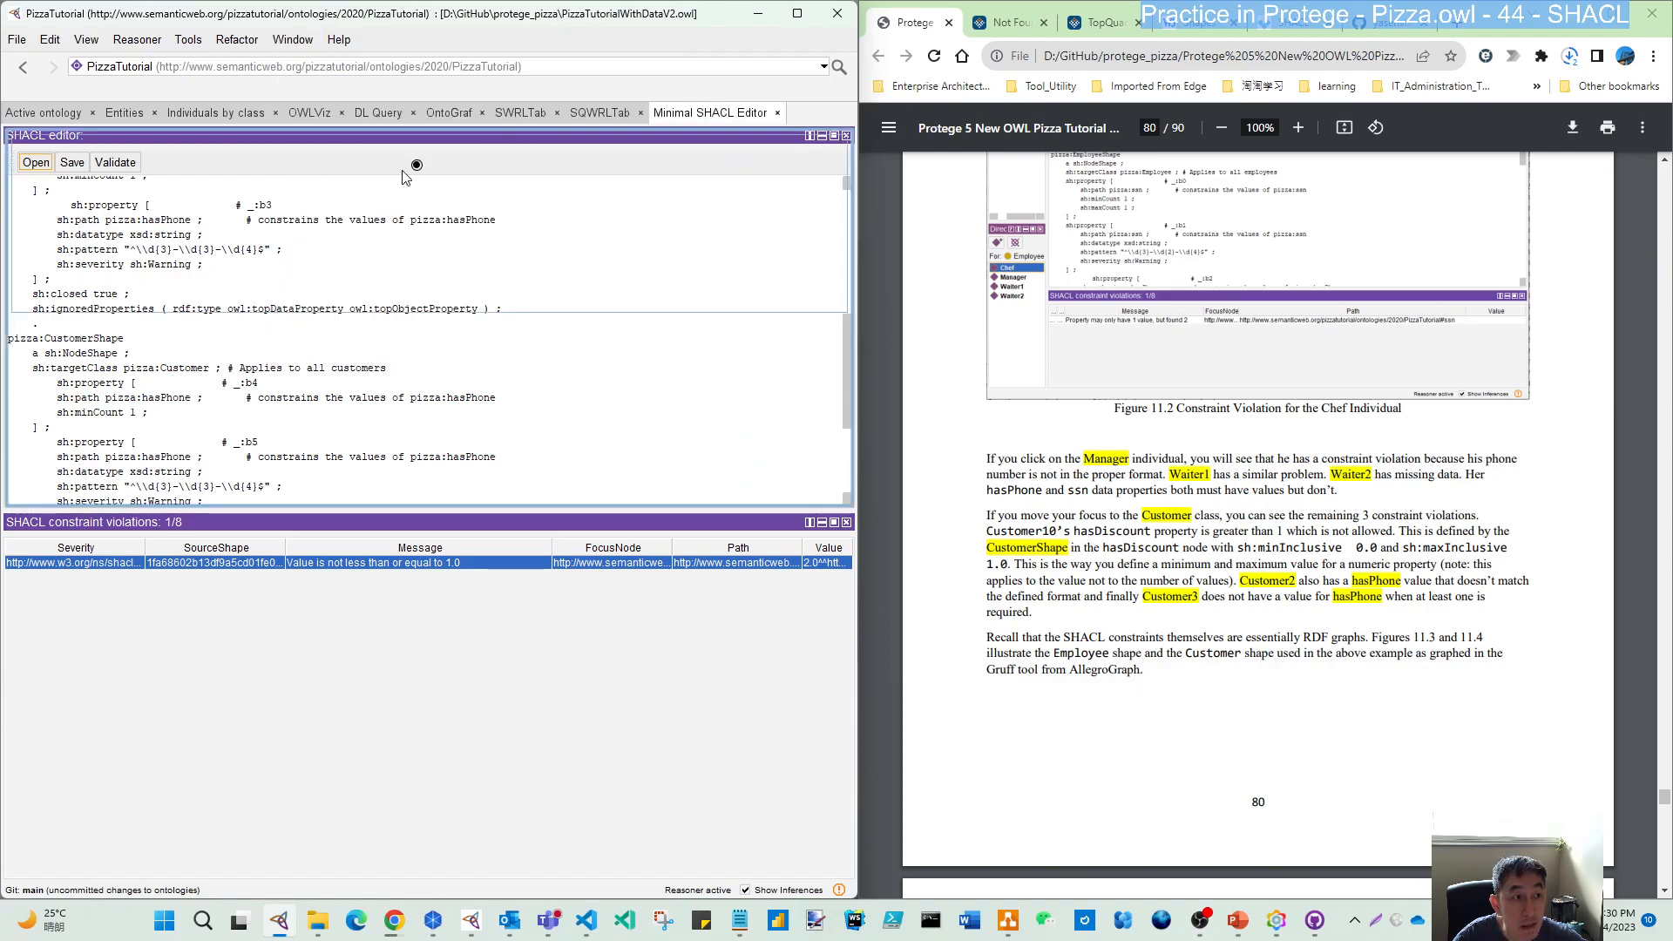
pyautogui.click(21, 289)
pyautogui.moveTo(431, 269); pyautogui.dragTo(143, 256)
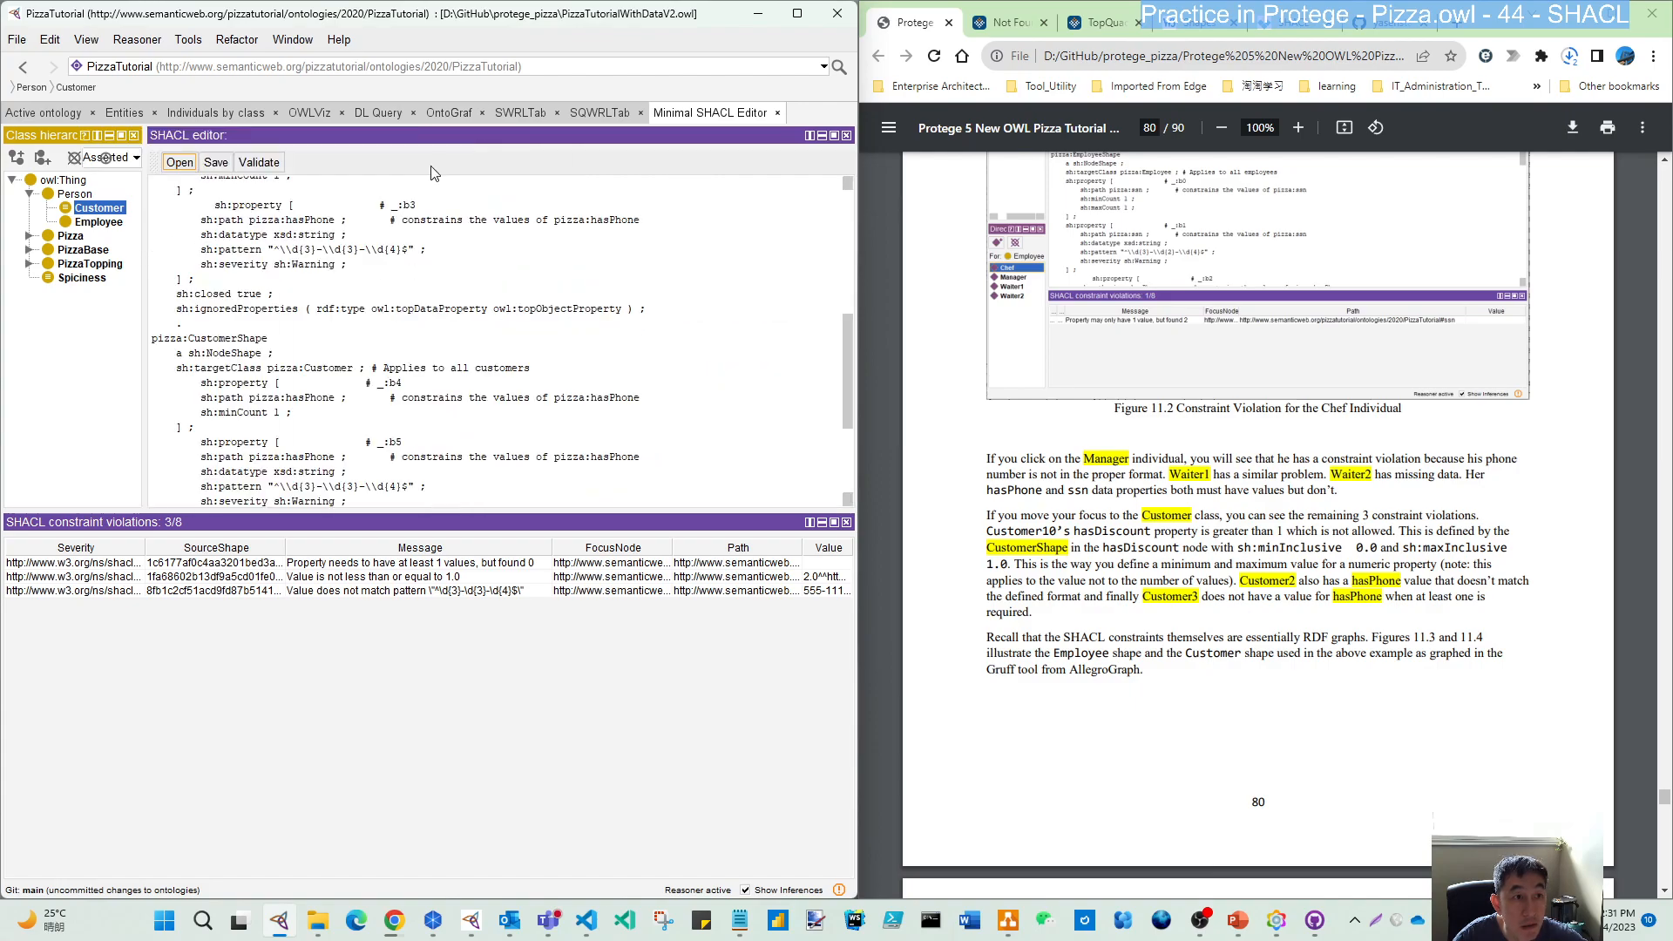
# - Try an Individuals view beside the constraint violations with the Employee class selected, and remove that view again
pyautogui.click(293, 42)
pyautogui.moveTo(327, 64)
pyautogui.moveTo(580, 148)
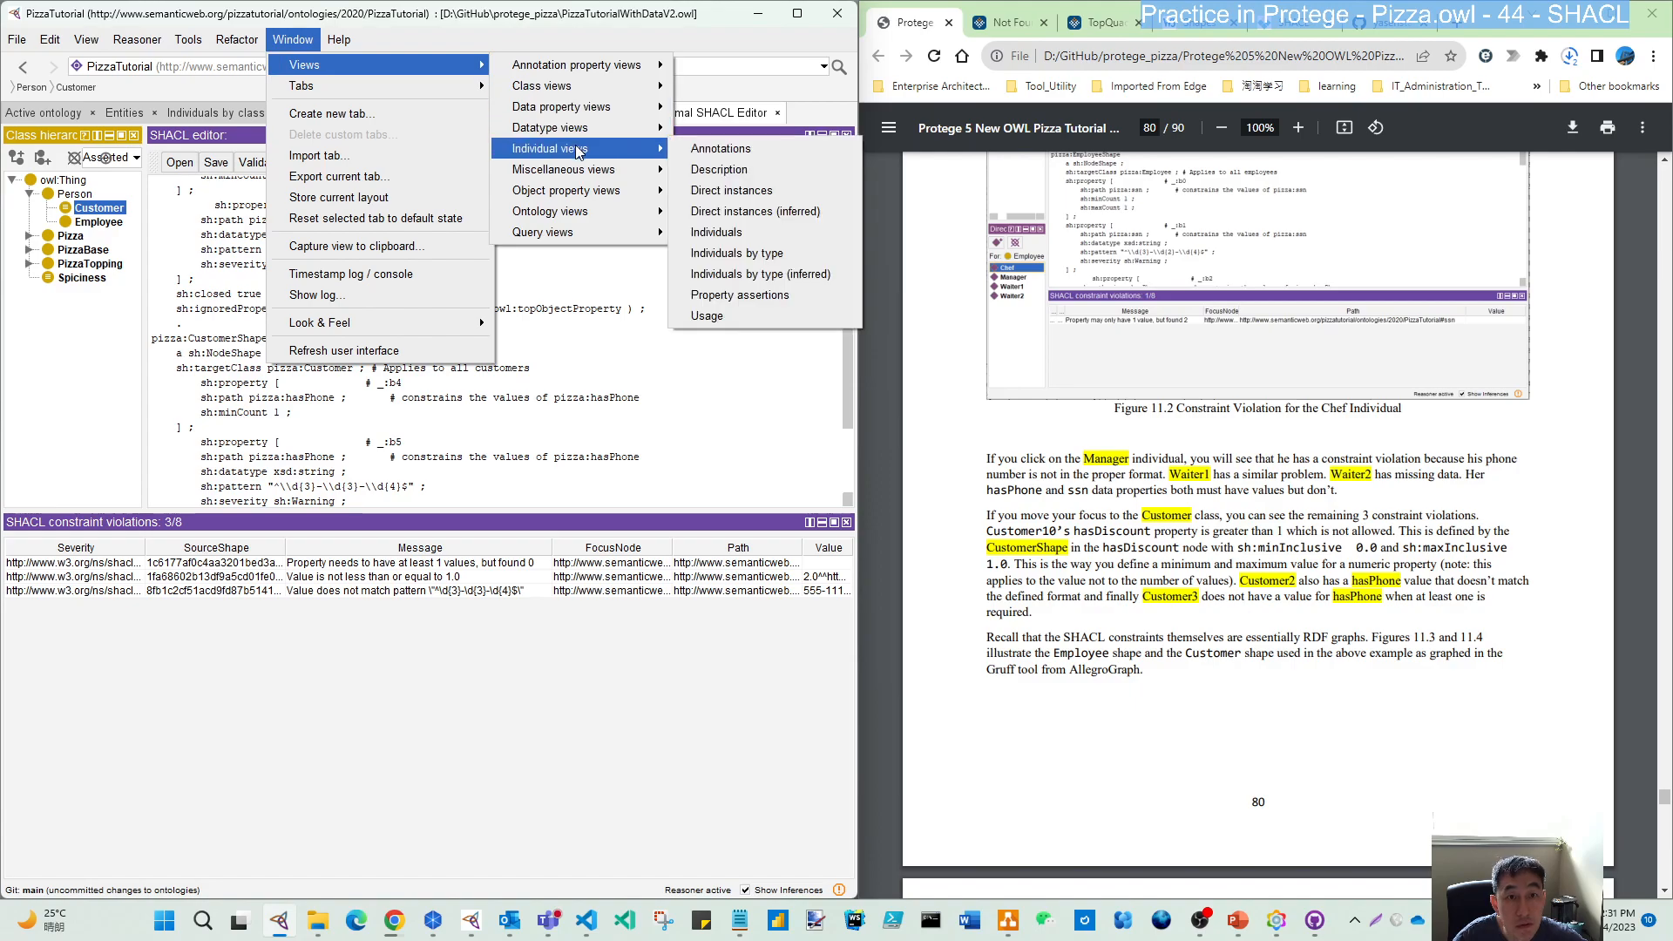
pyautogui.click(728, 232)
pyautogui.click(24, 680)
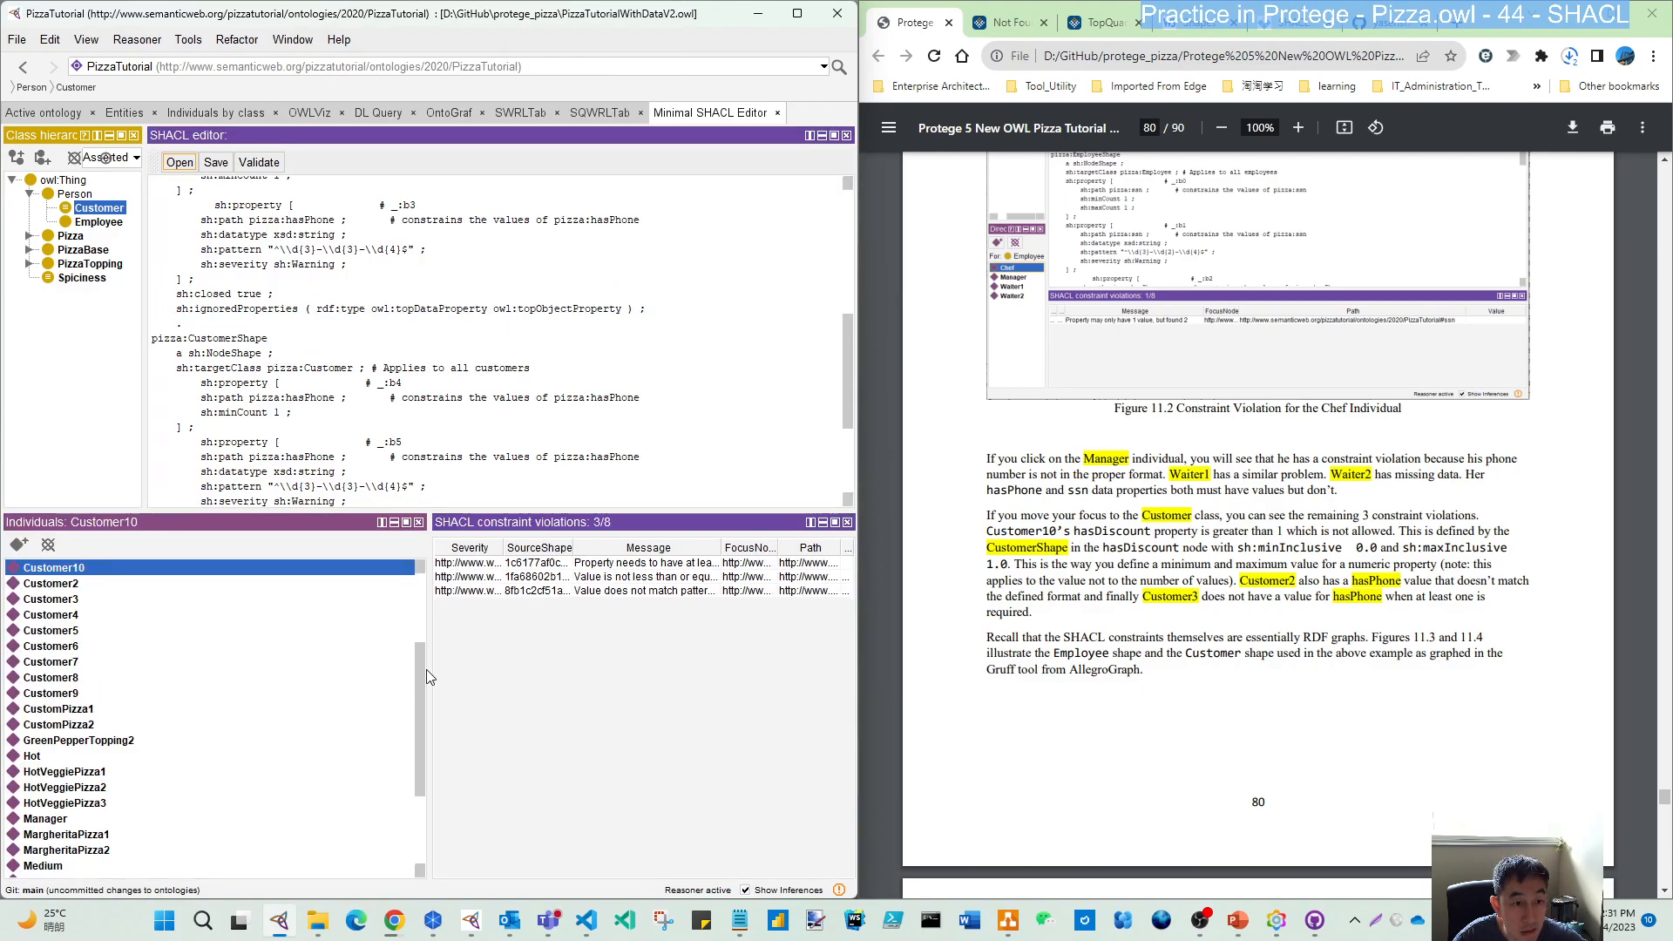
pyautogui.moveTo(428, 677); pyautogui.dragTo(153, 651)
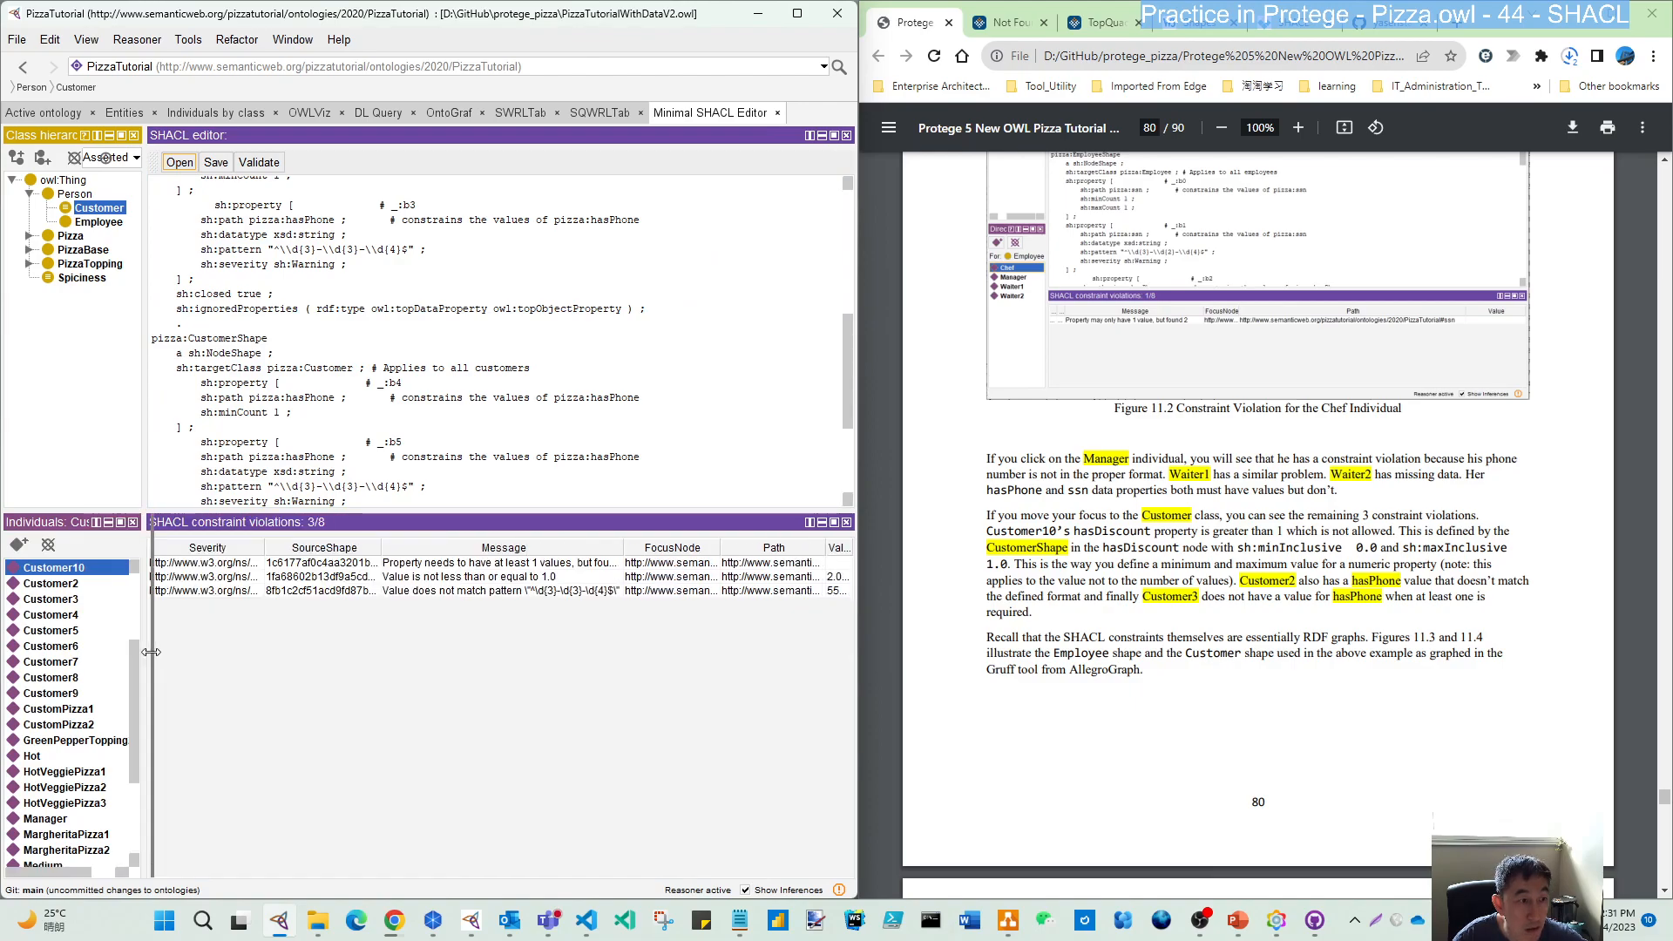
pyautogui.click(92, 223)
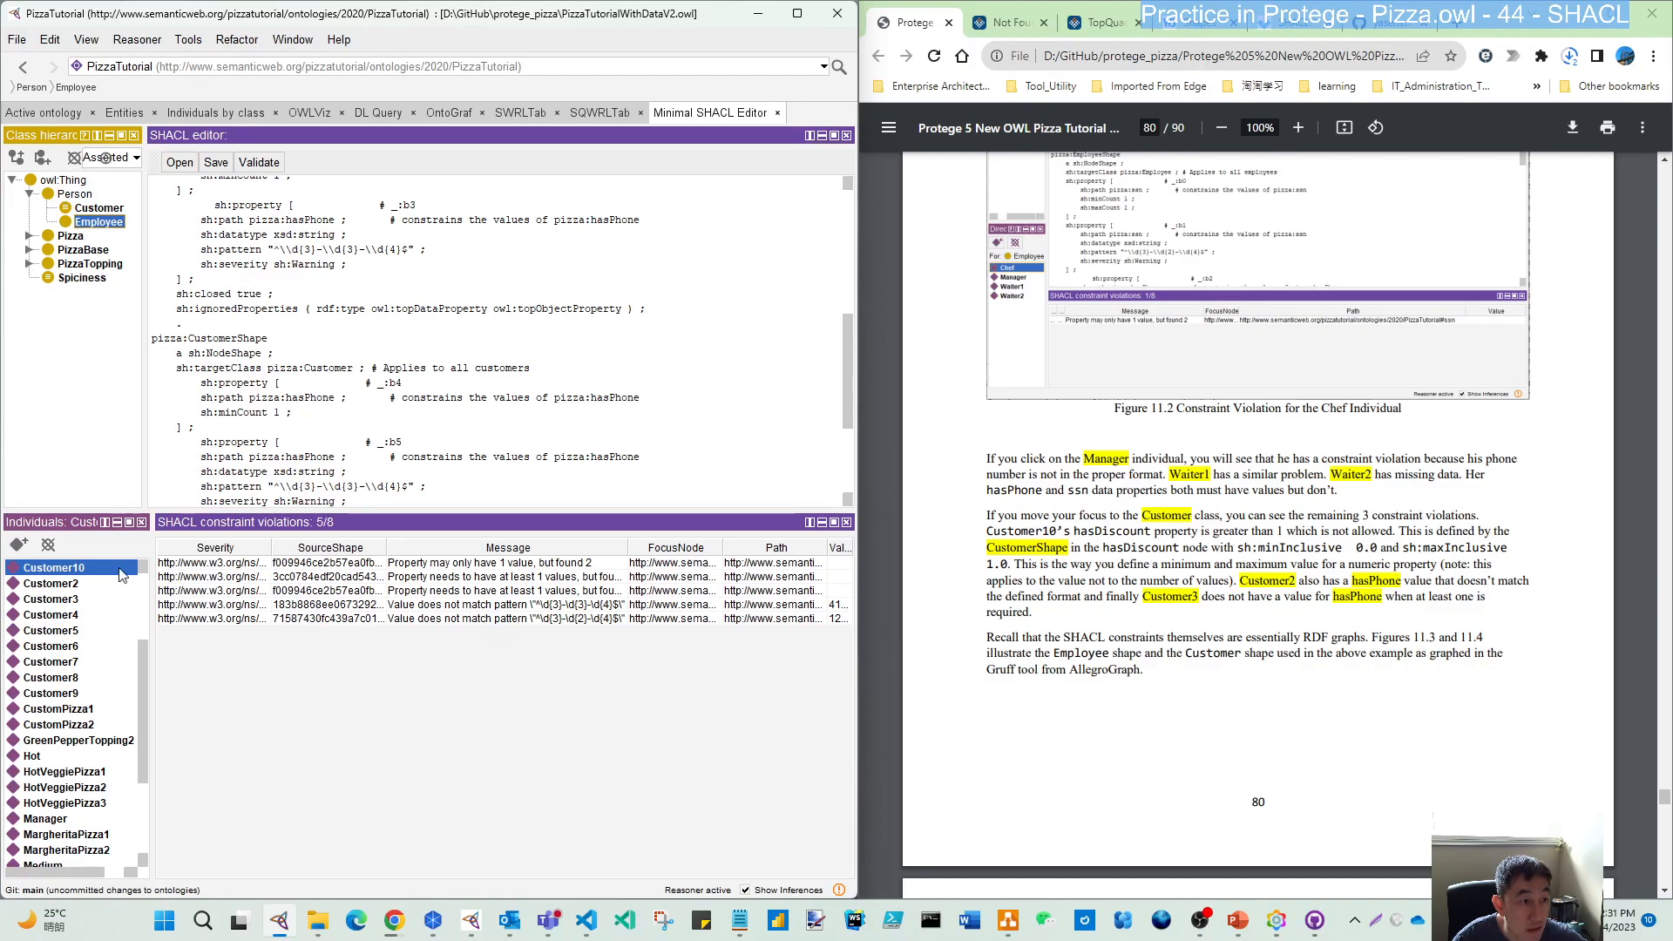
pyautogui.click(142, 523)
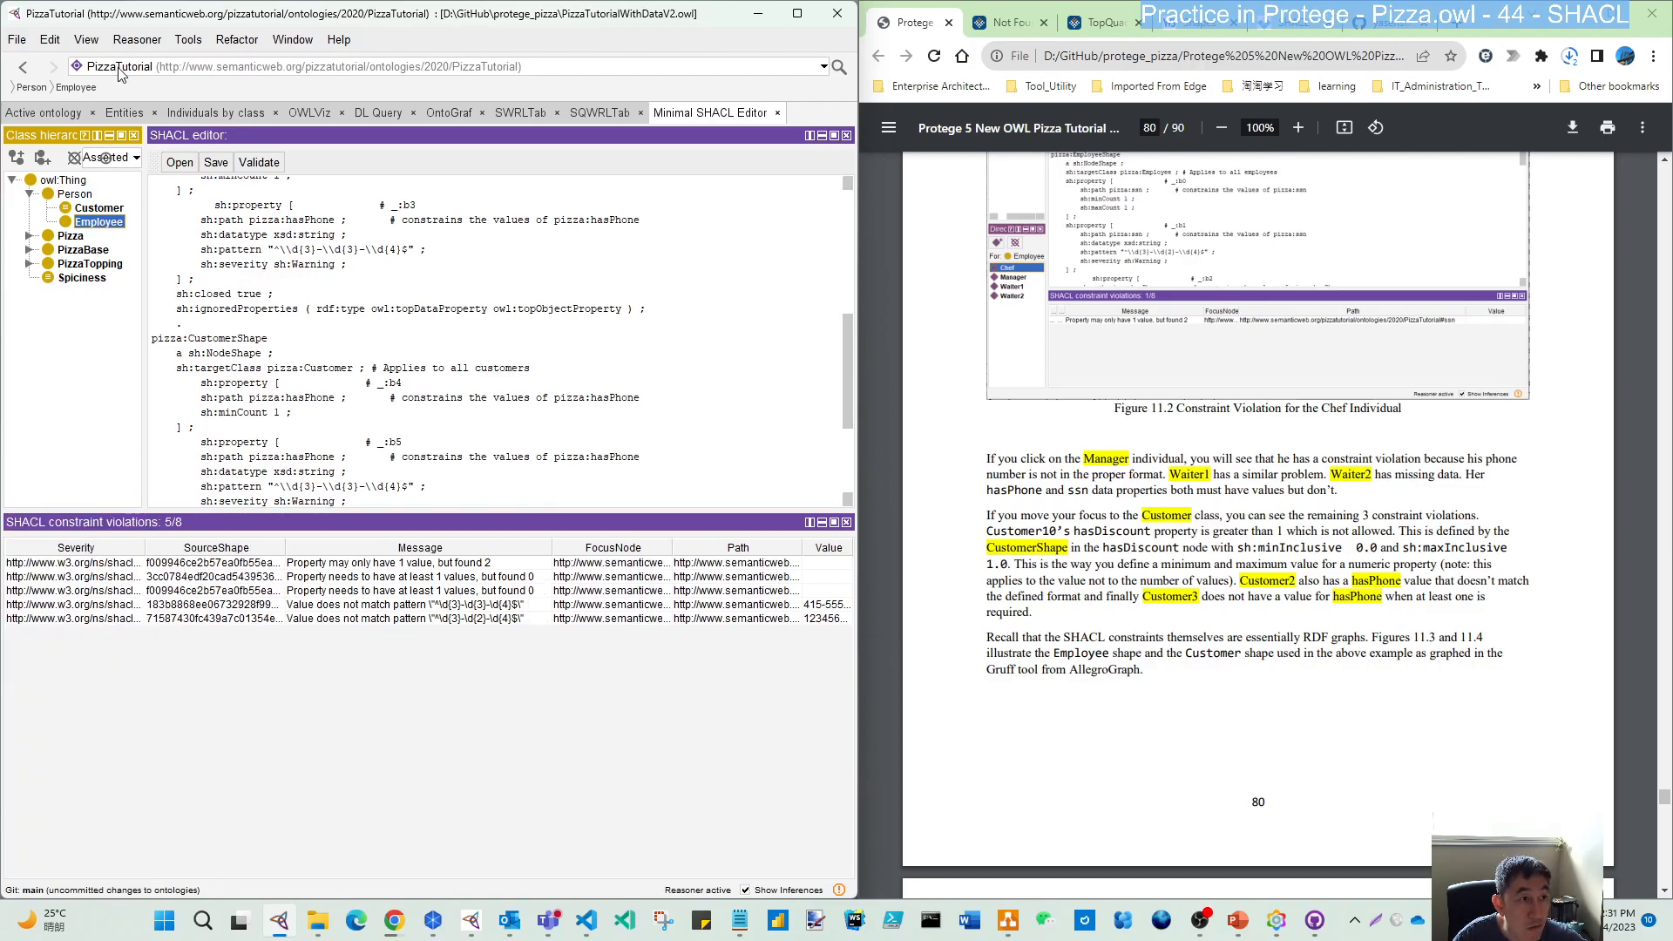
# - Add the Individuals by type (inferred) view beside the constraint violations in the Minimal SHACL Editor and narrow it
pyautogui.click(193, 116)
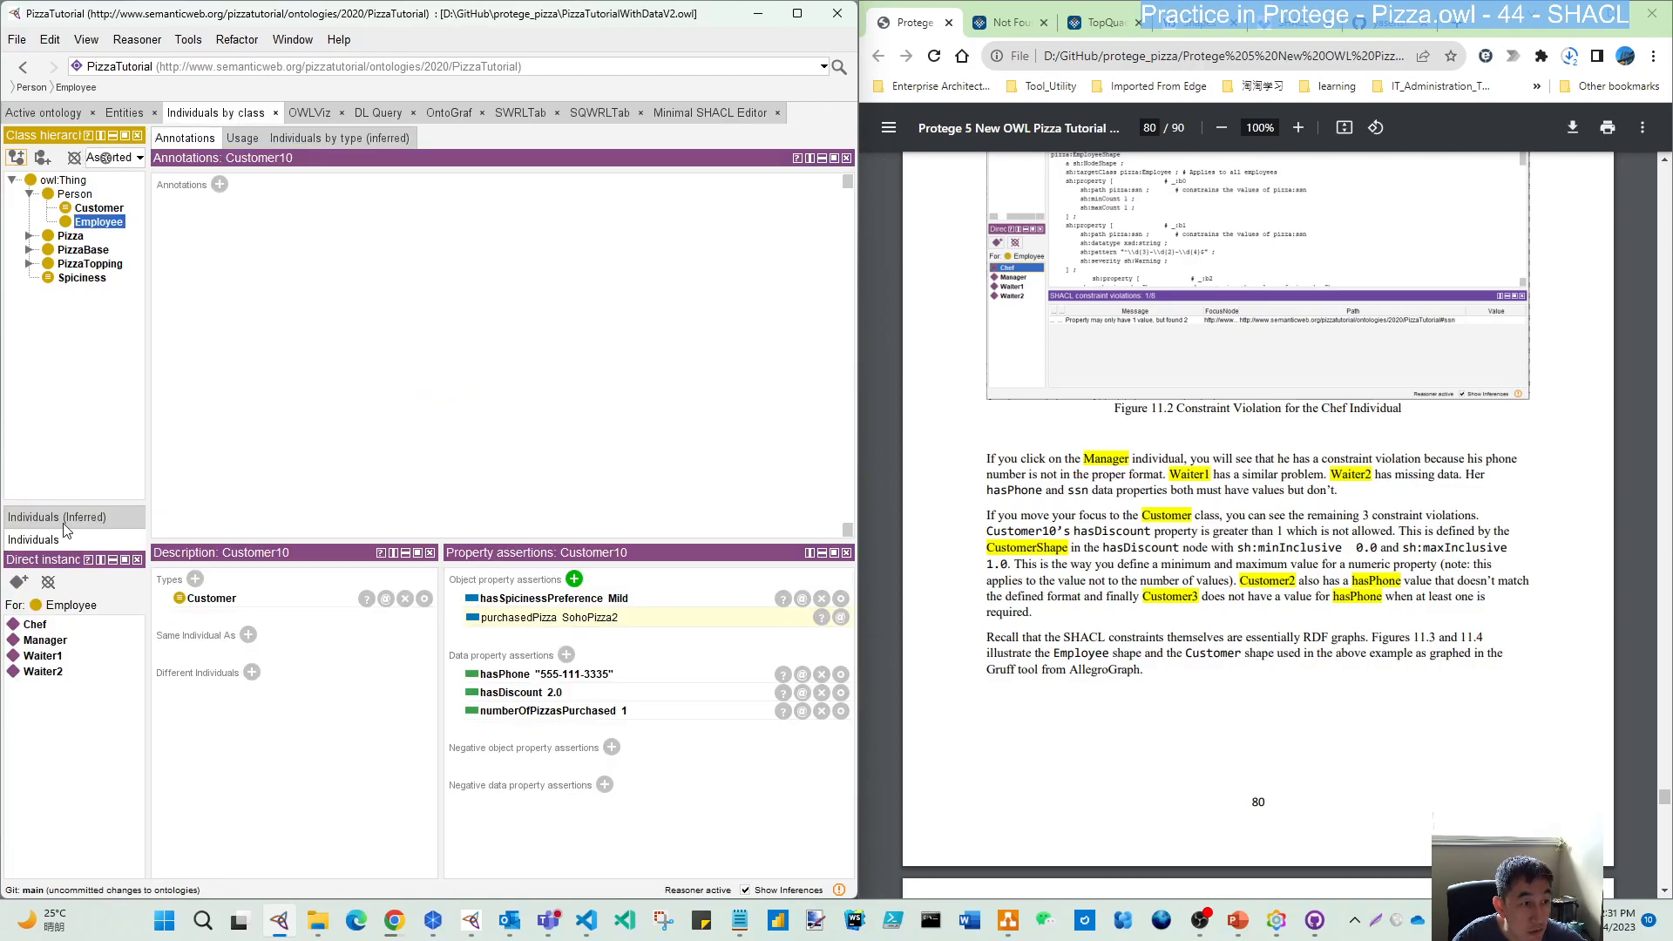
pyautogui.click(695, 117)
pyautogui.click(292, 39)
pyautogui.moveTo(295, 68)
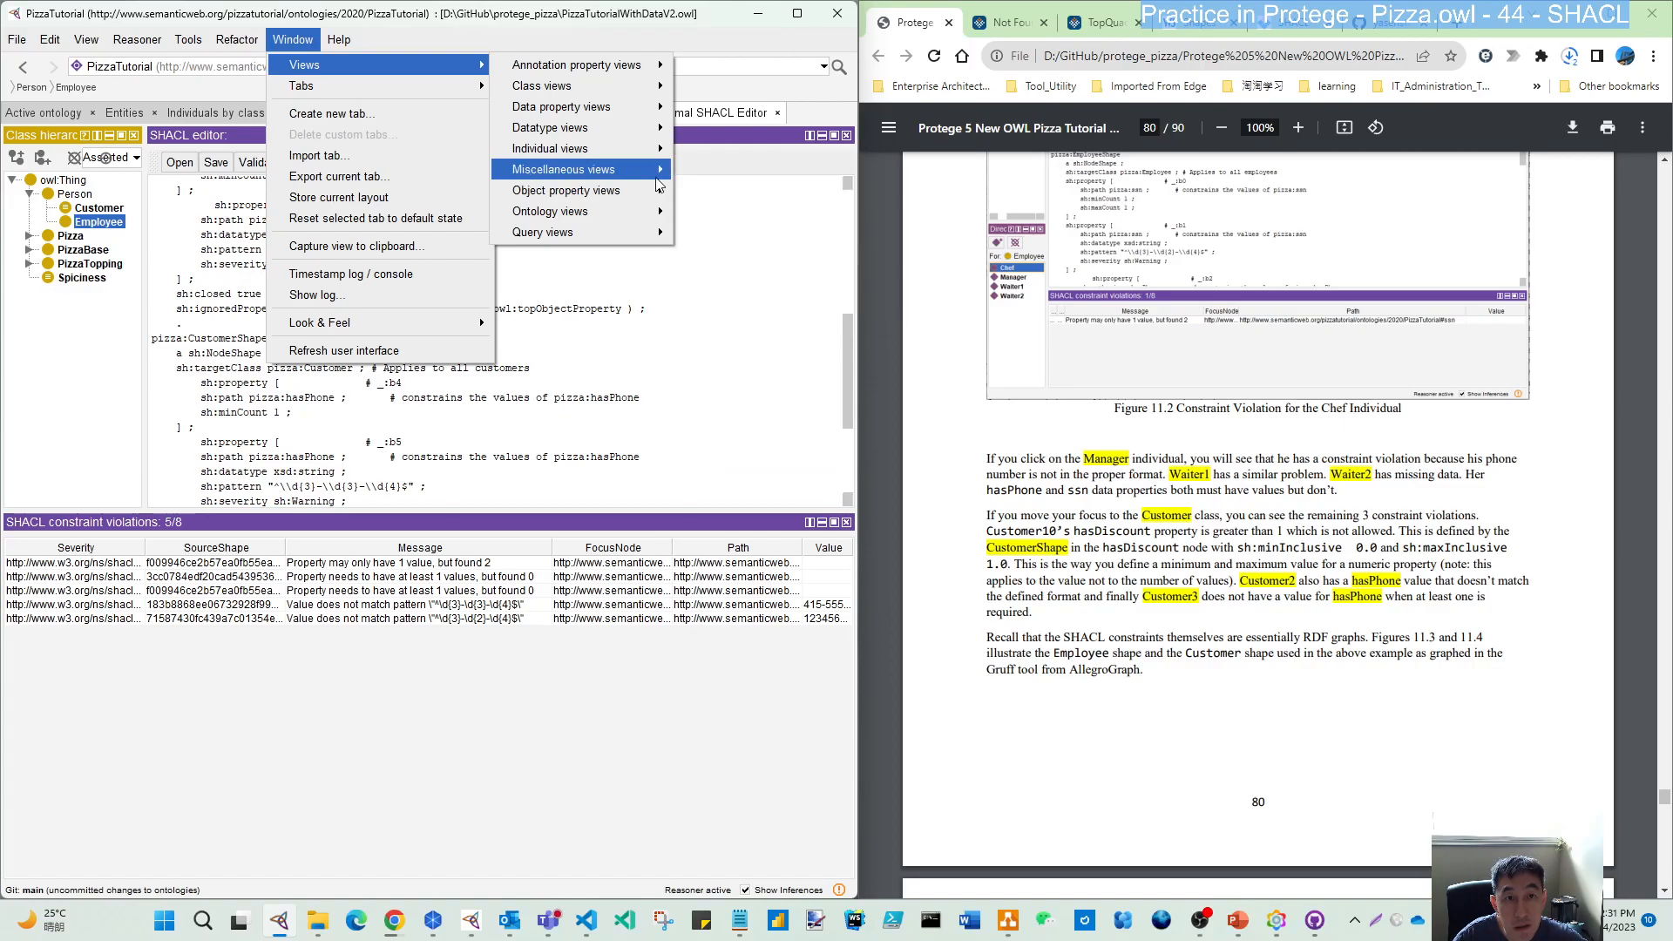
pyautogui.moveTo(649, 149)
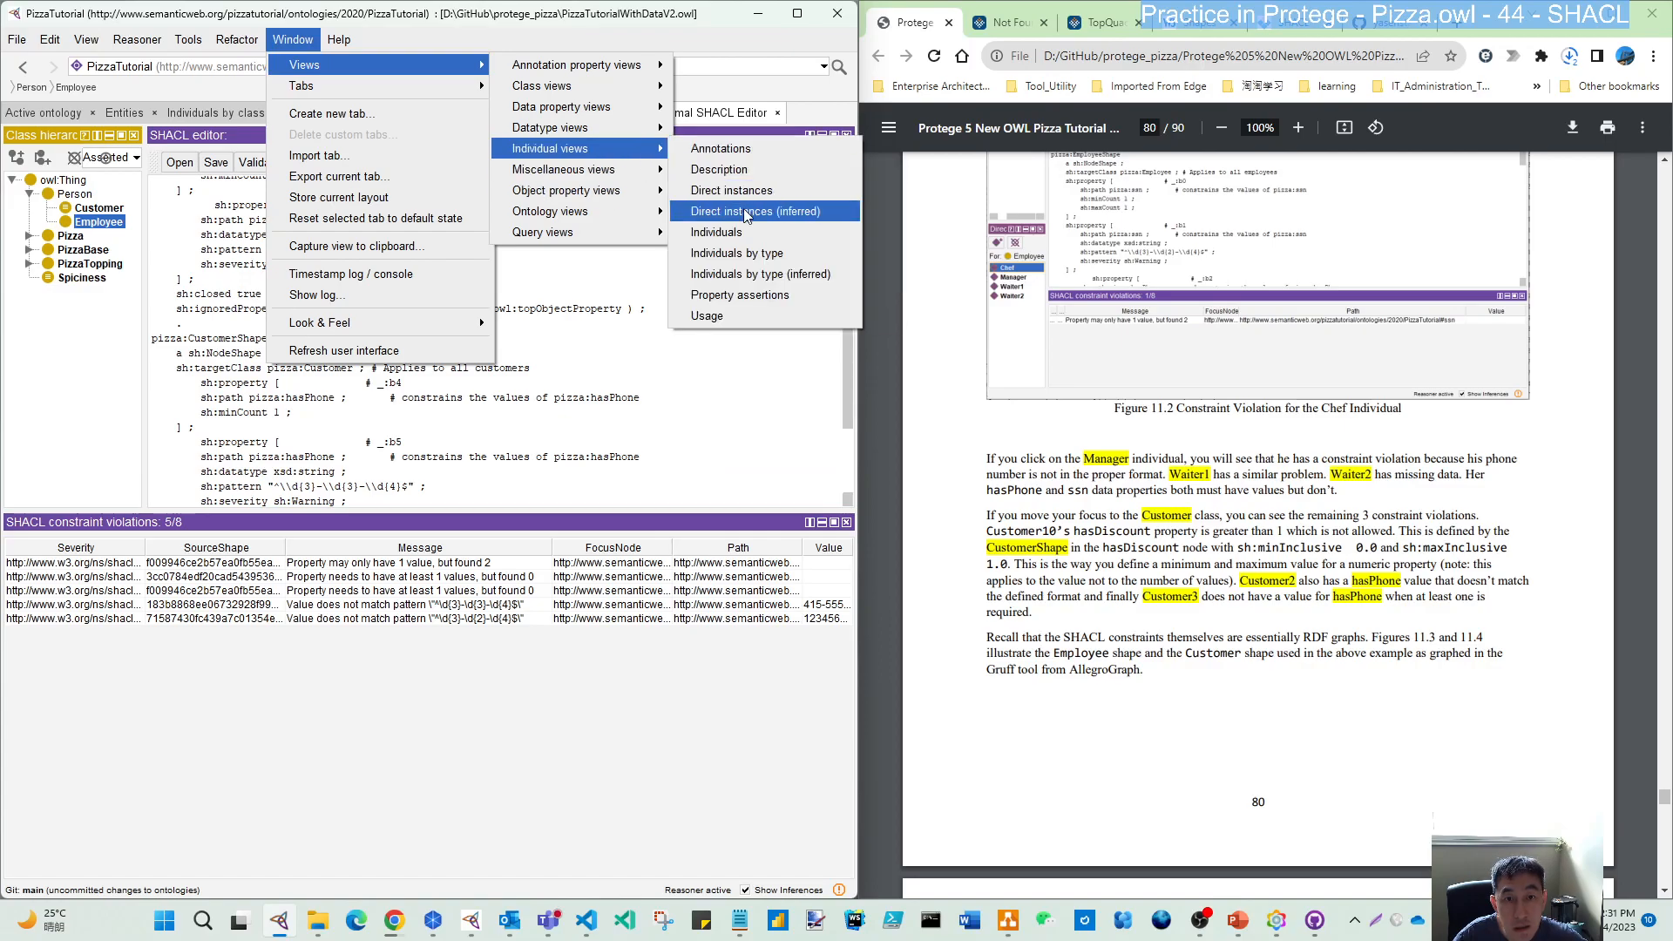
pyautogui.click(759, 274)
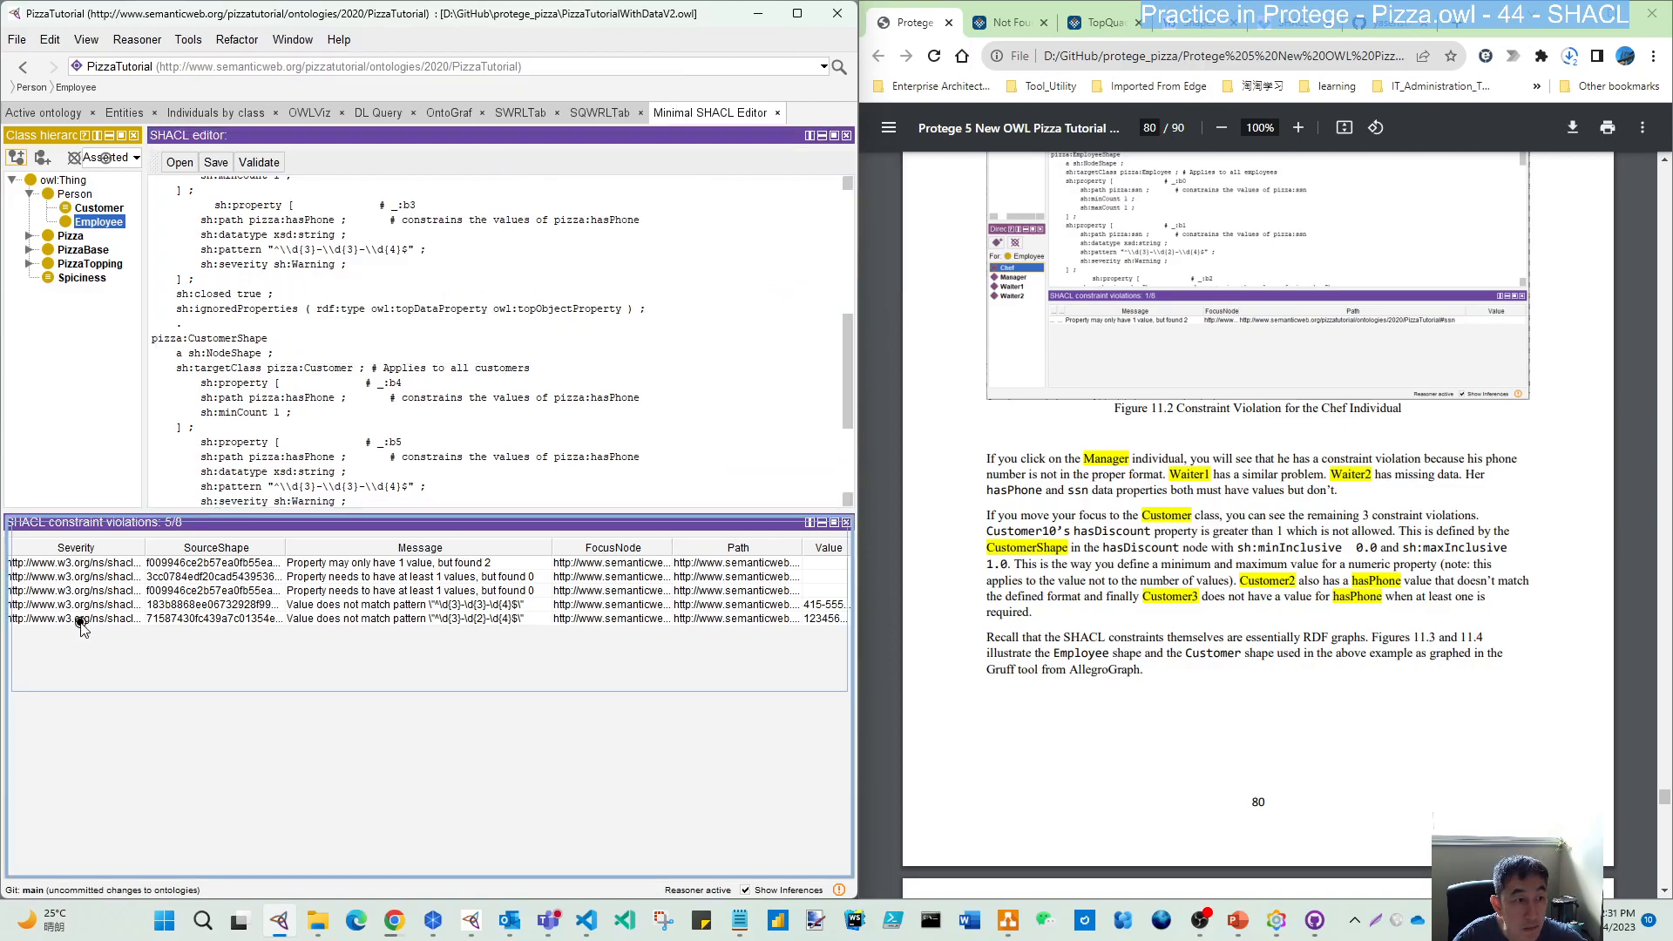
pyautogui.click(113, 643)
pyautogui.moveTo(430, 671); pyautogui.dragTo(174, 671)
# - Select the Customer class, widen the class hierarchy to match the individuals view below, and give the lower views more height
pyautogui.click(87, 208)
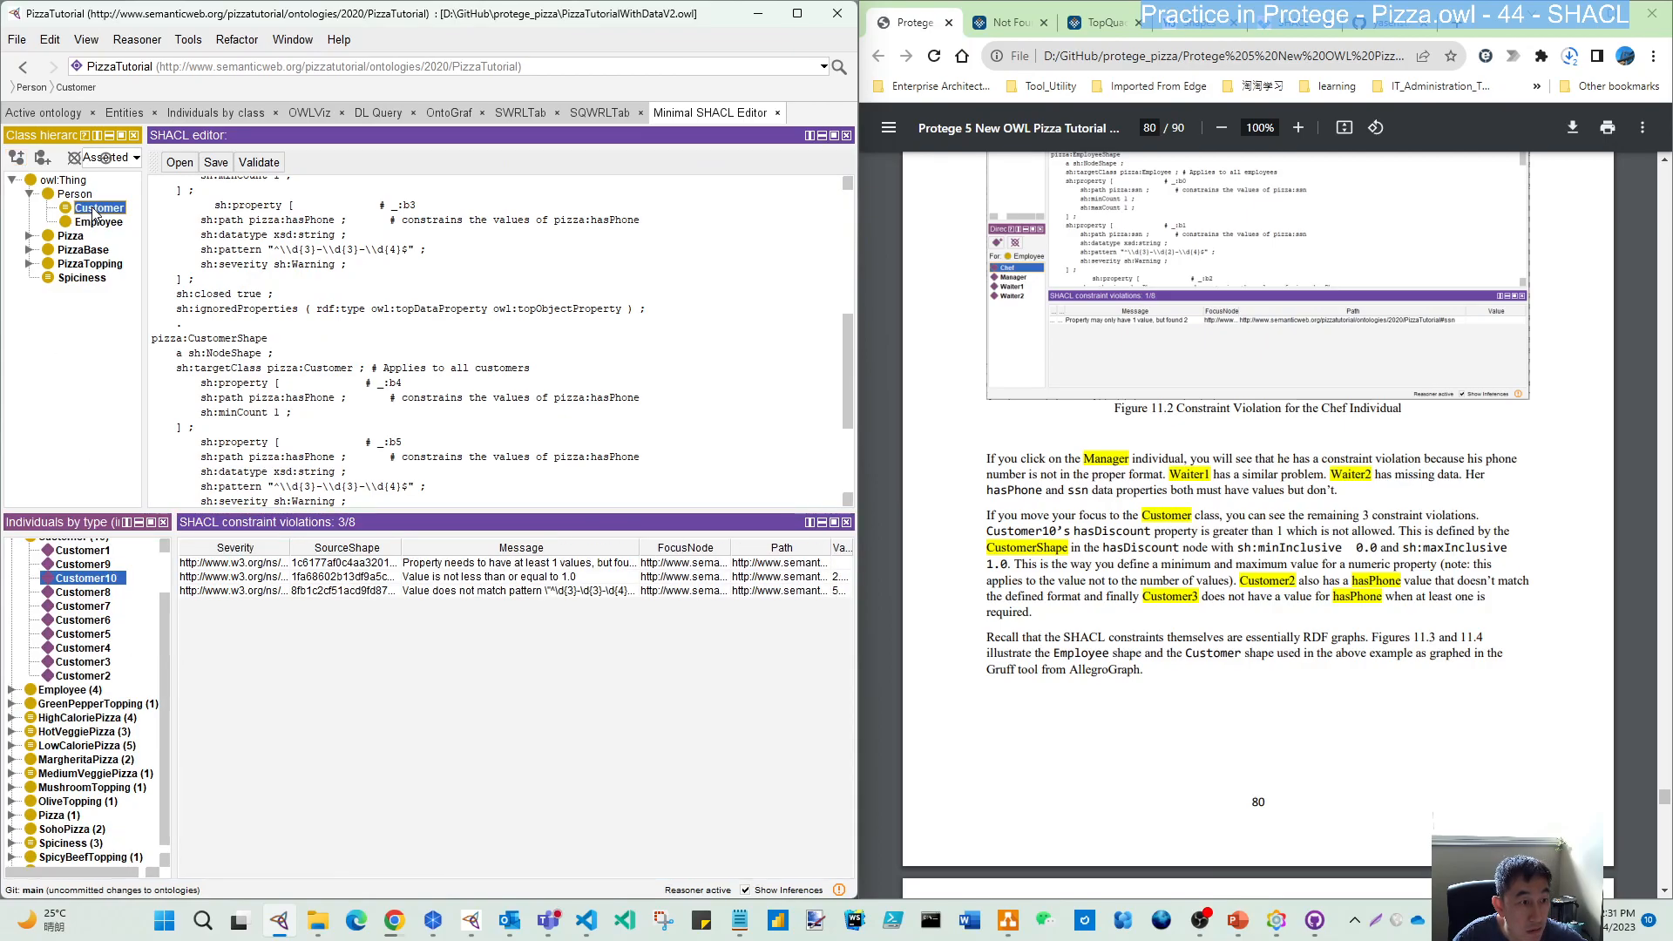
pyautogui.scroll(2, 163, 569)
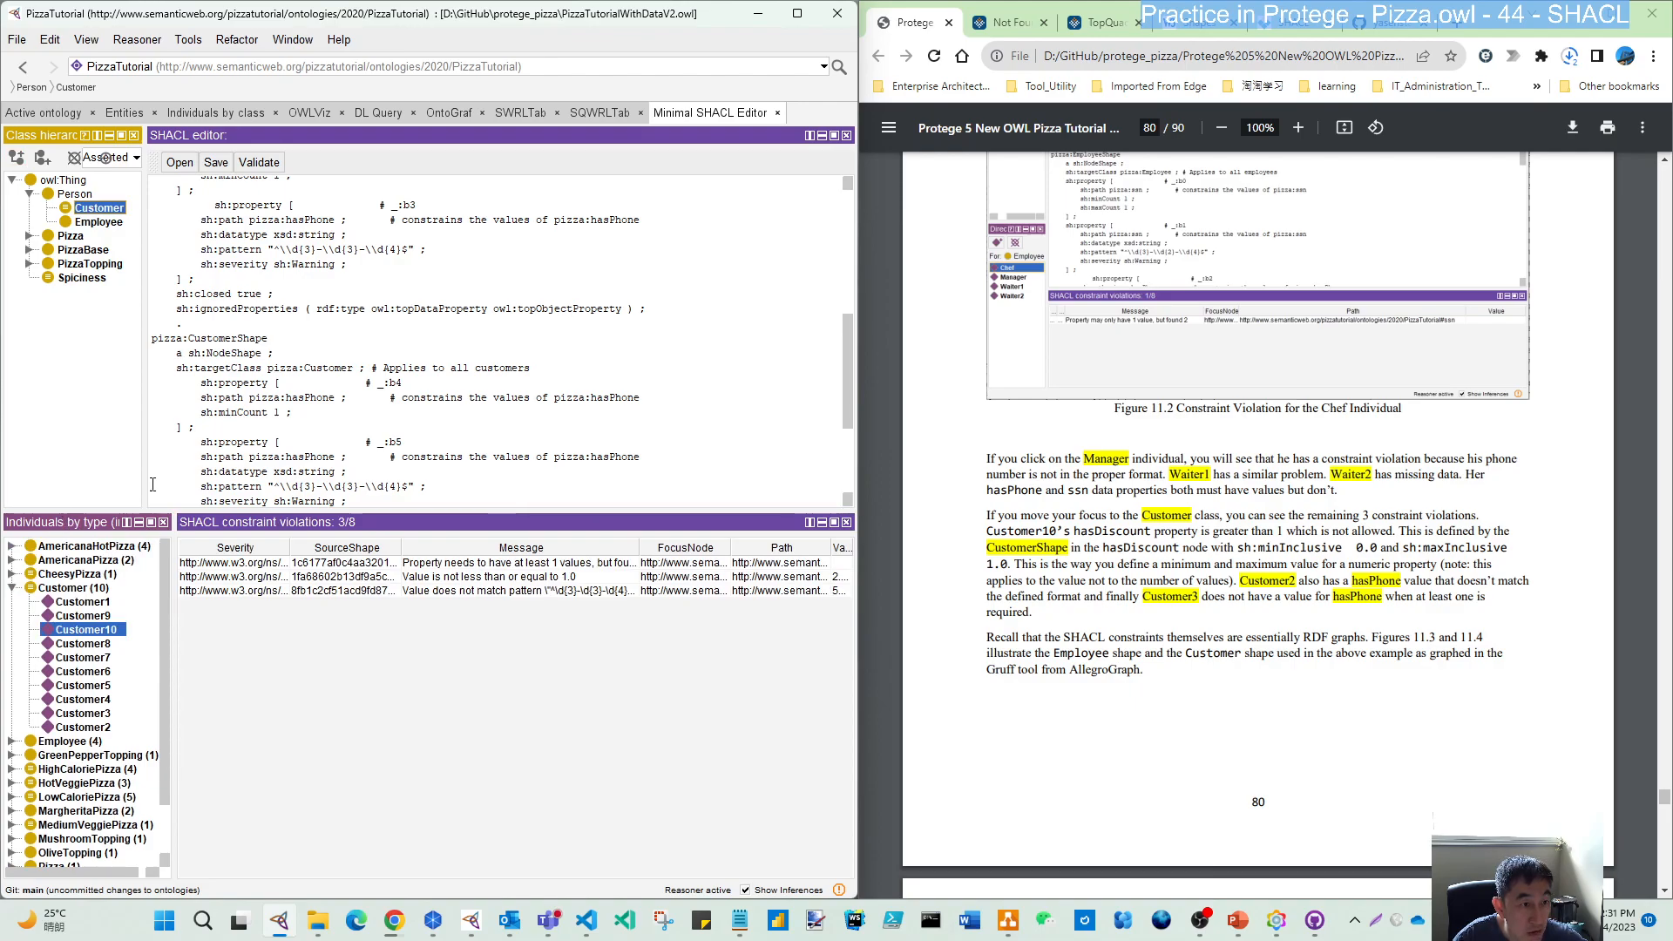
pyautogui.moveTo(144, 477); pyautogui.dragTo(170, 477)
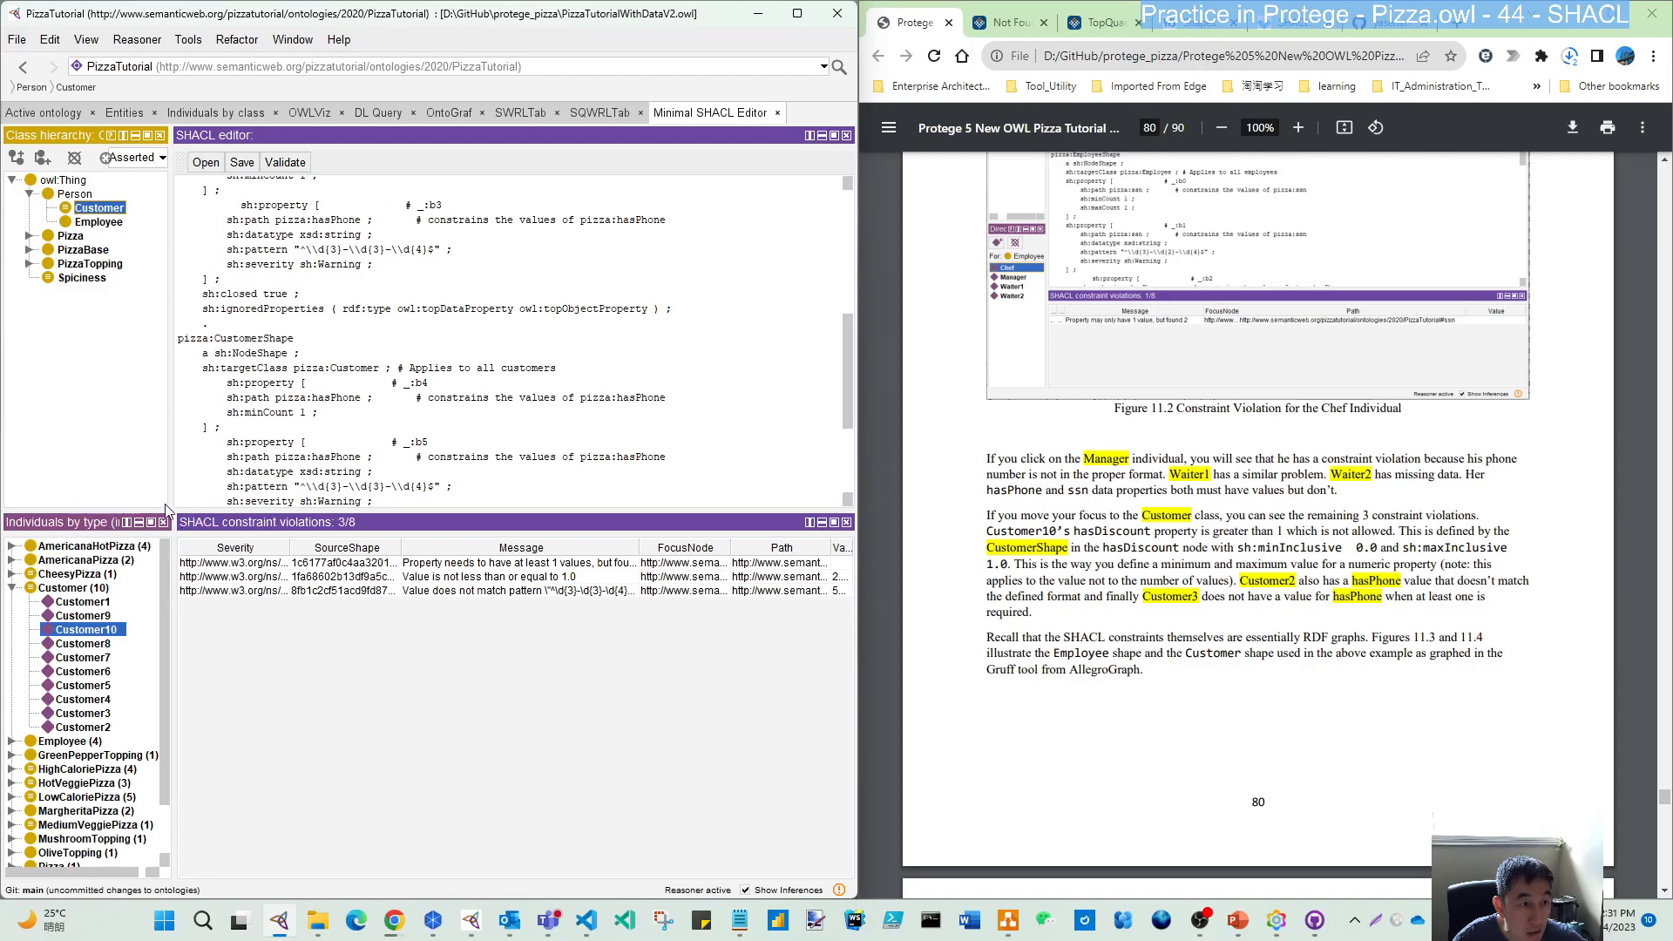
pyautogui.moveTo(170, 495); pyautogui.dragTo(96, 481)
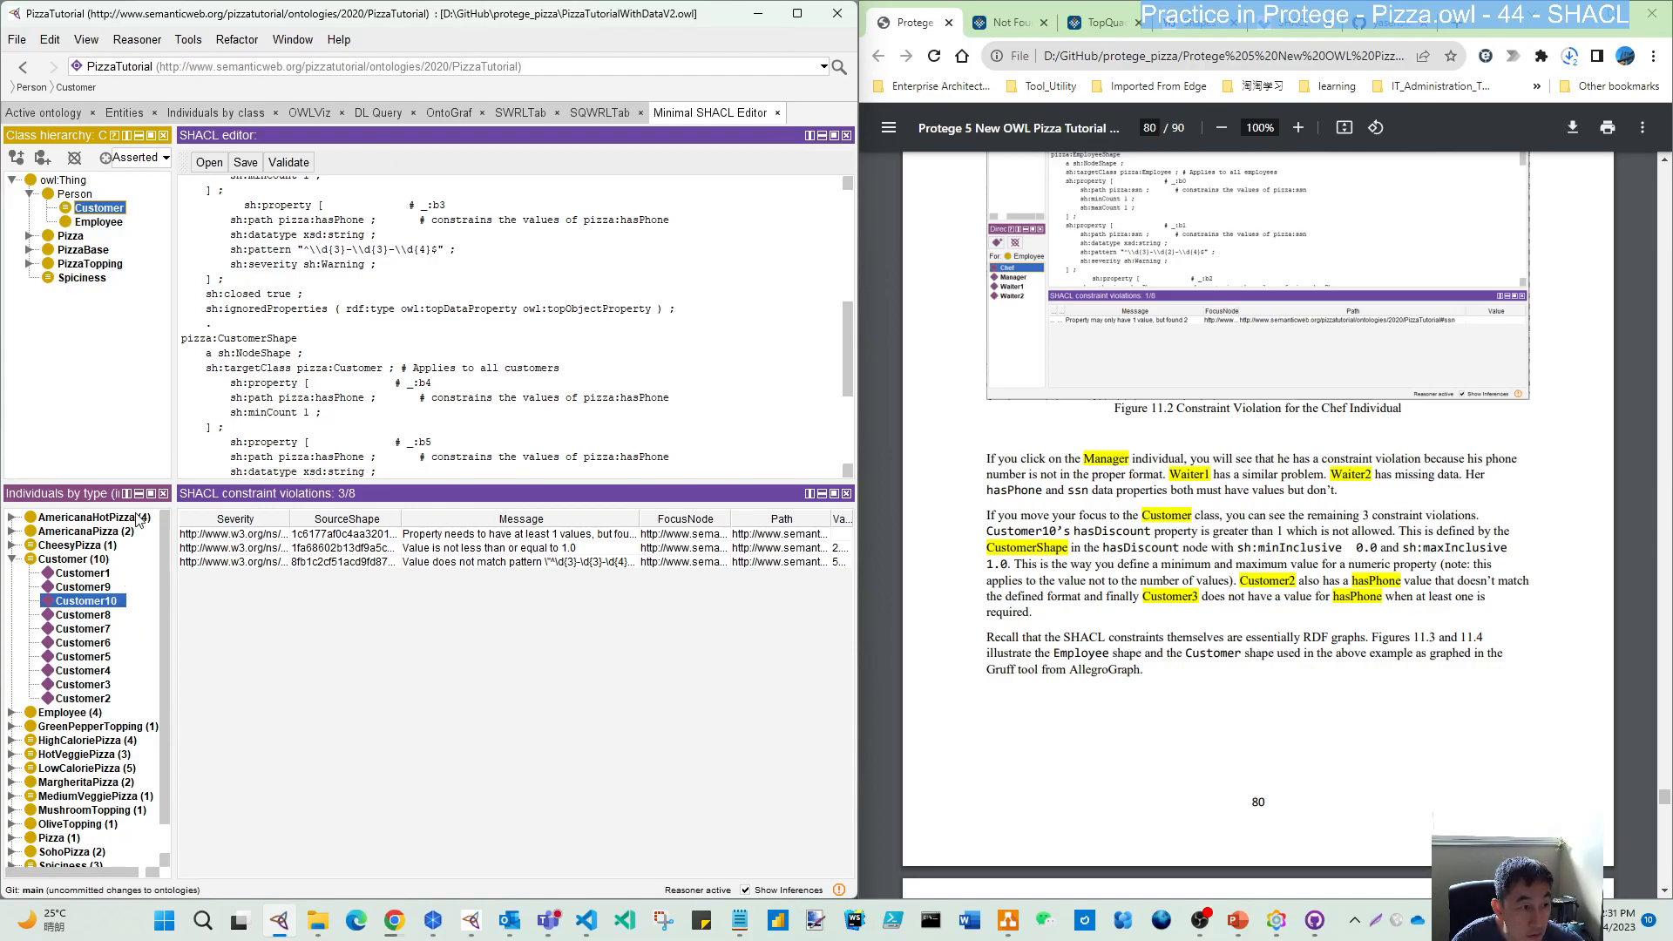
# - Check Customer8, Customer10, Customer9, Customer1 and Customer2 for constraint violations using the inferred individuals list
pyautogui.click(70, 616)
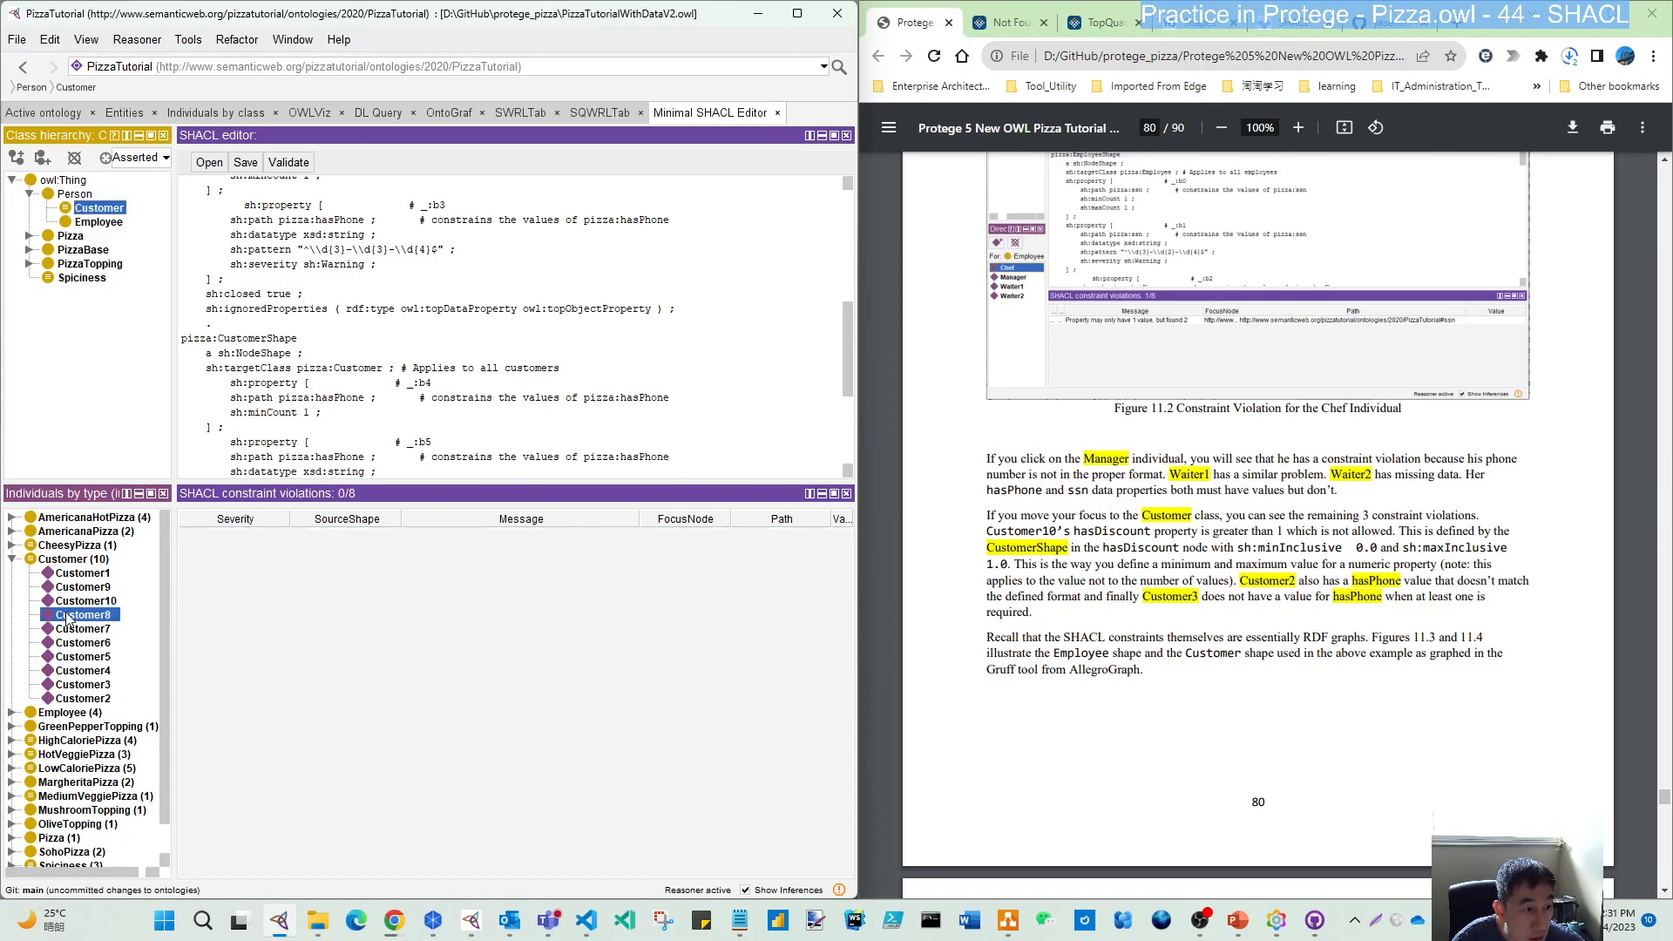
pyautogui.click(94, 602)
pyautogui.click(84, 589)
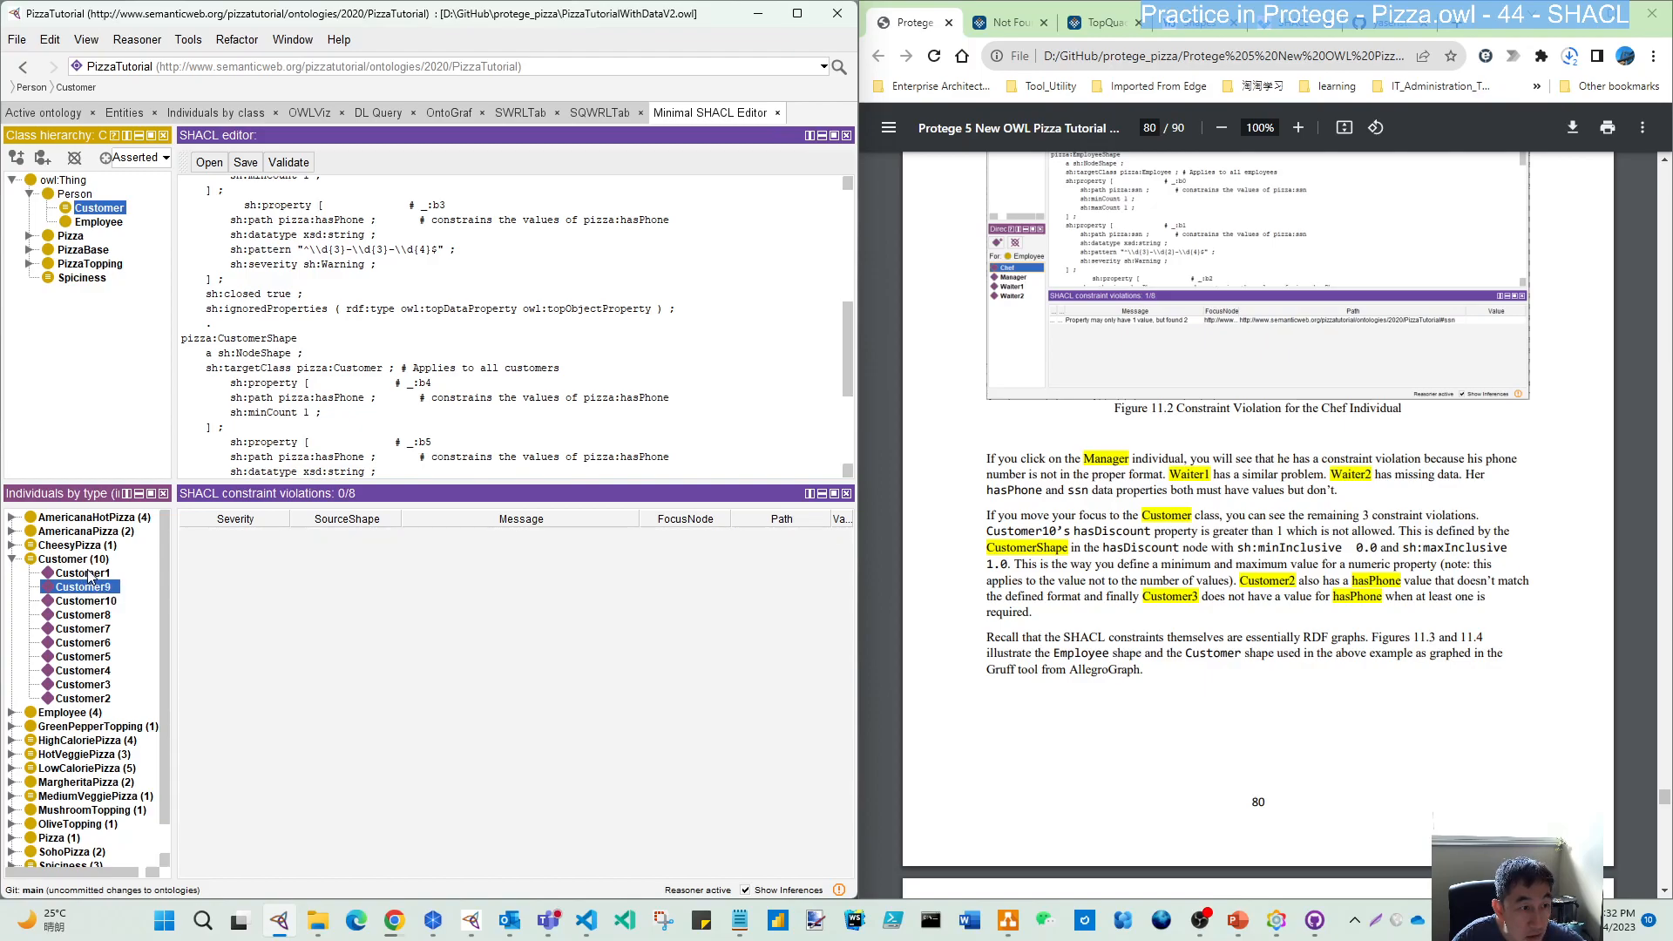
pyautogui.click(83, 599)
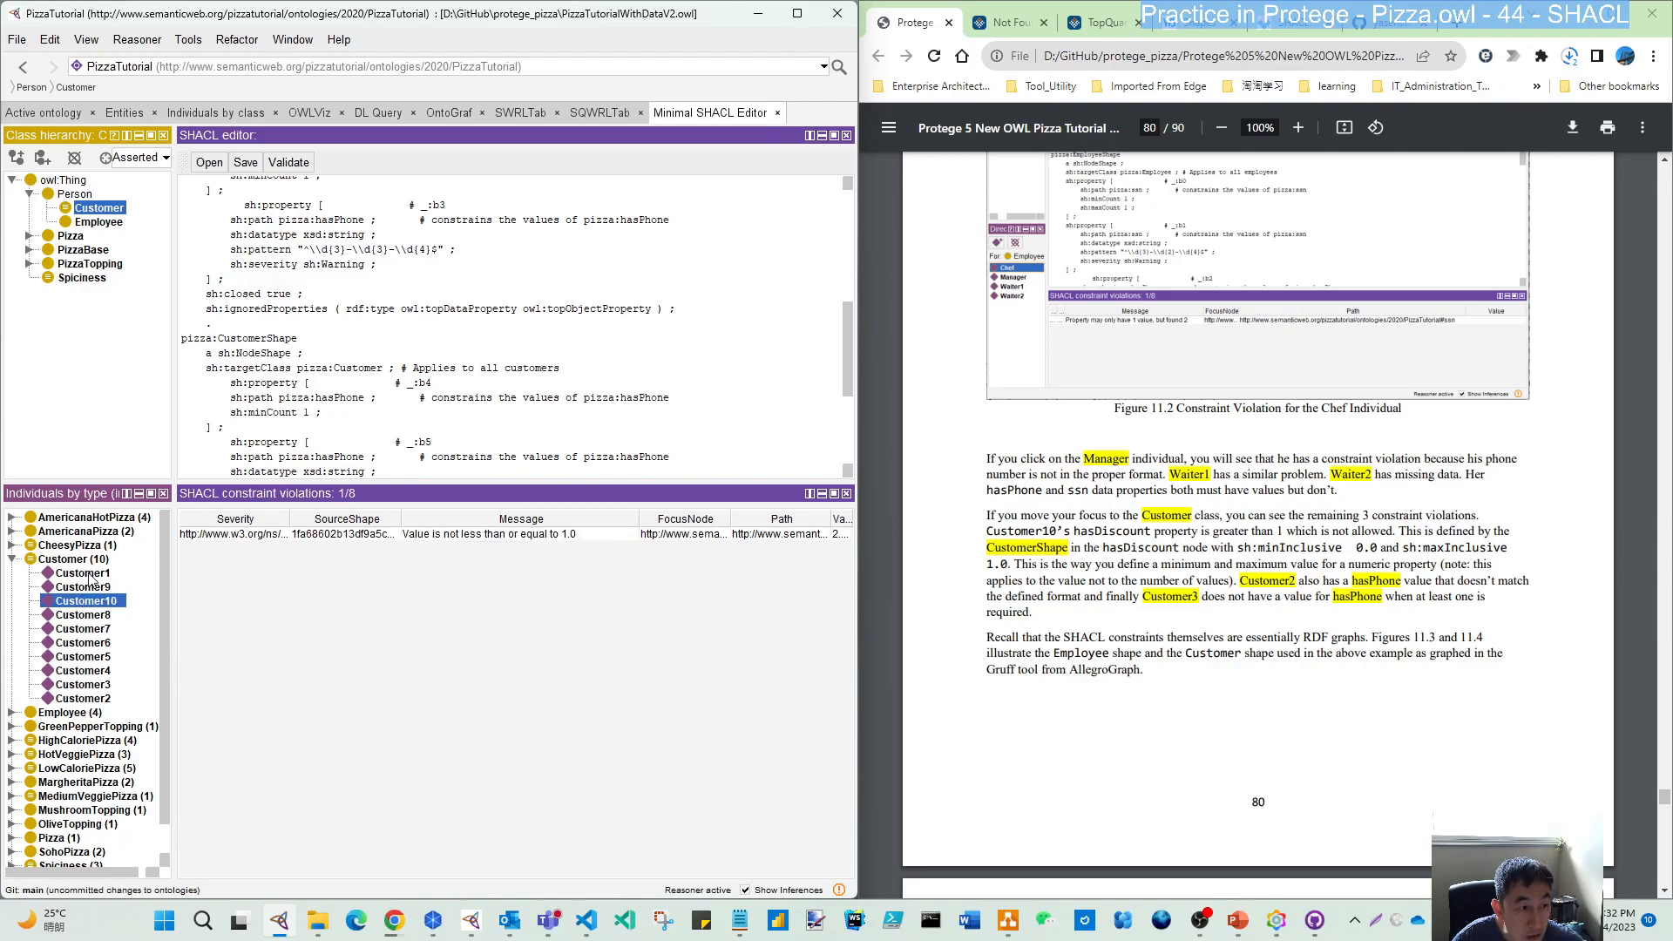
pyautogui.click(87, 573)
pyautogui.click(96, 697)
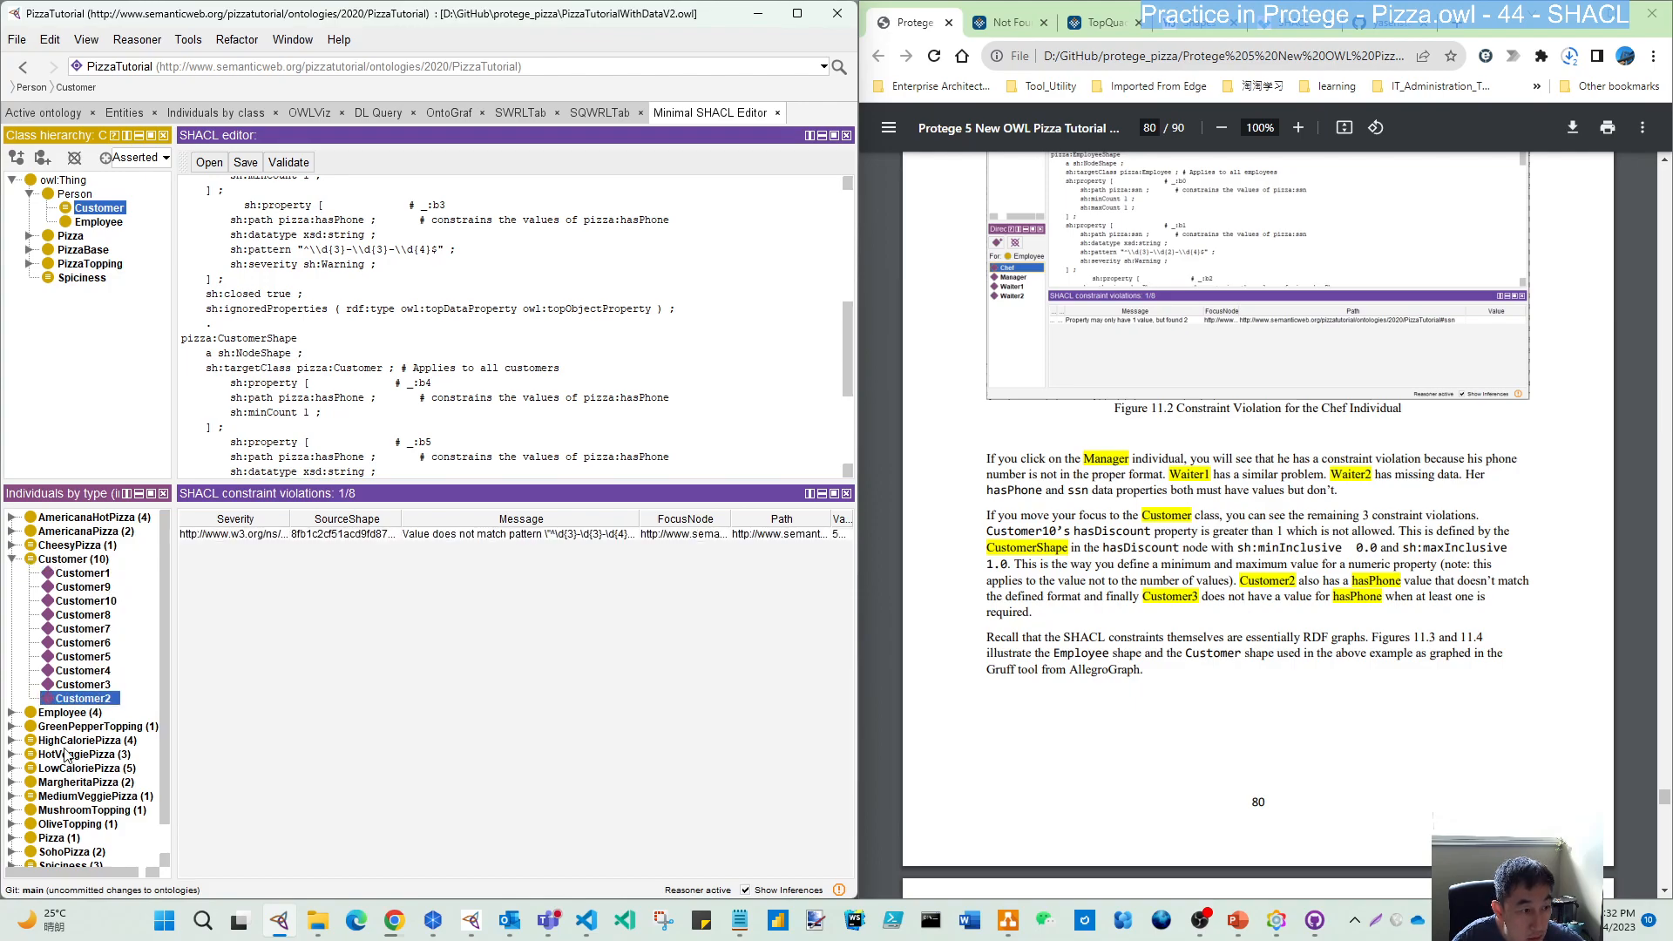
pyautogui.scroll(-1, 66, 751)
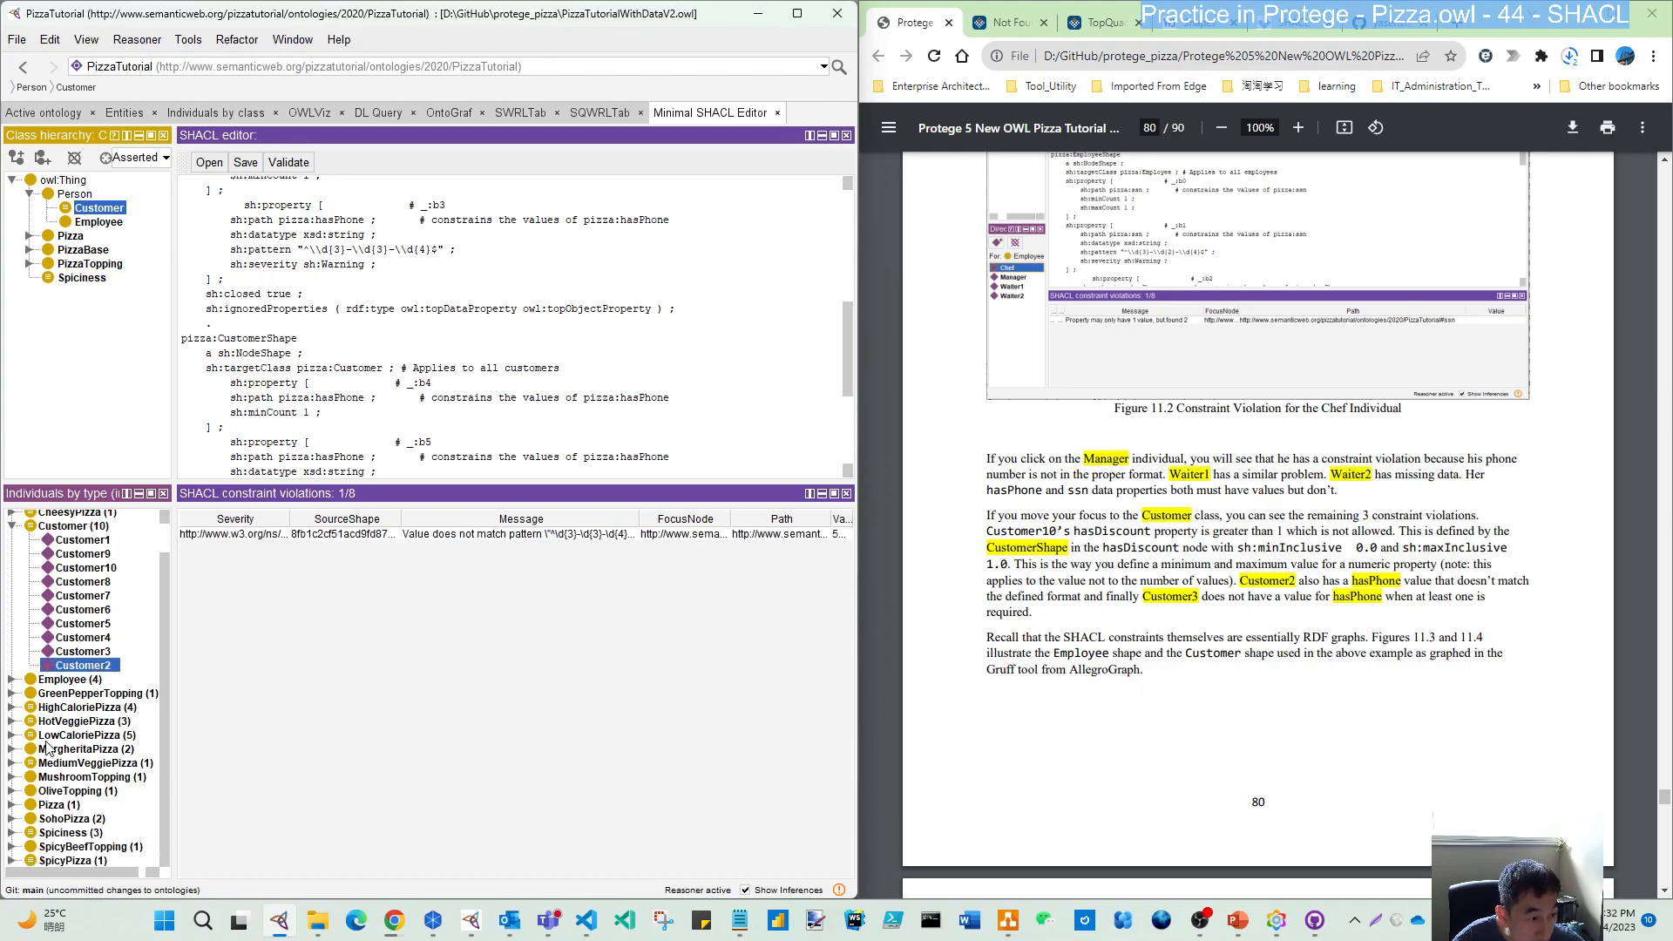
pyautogui.scroll(1, 48, 748)
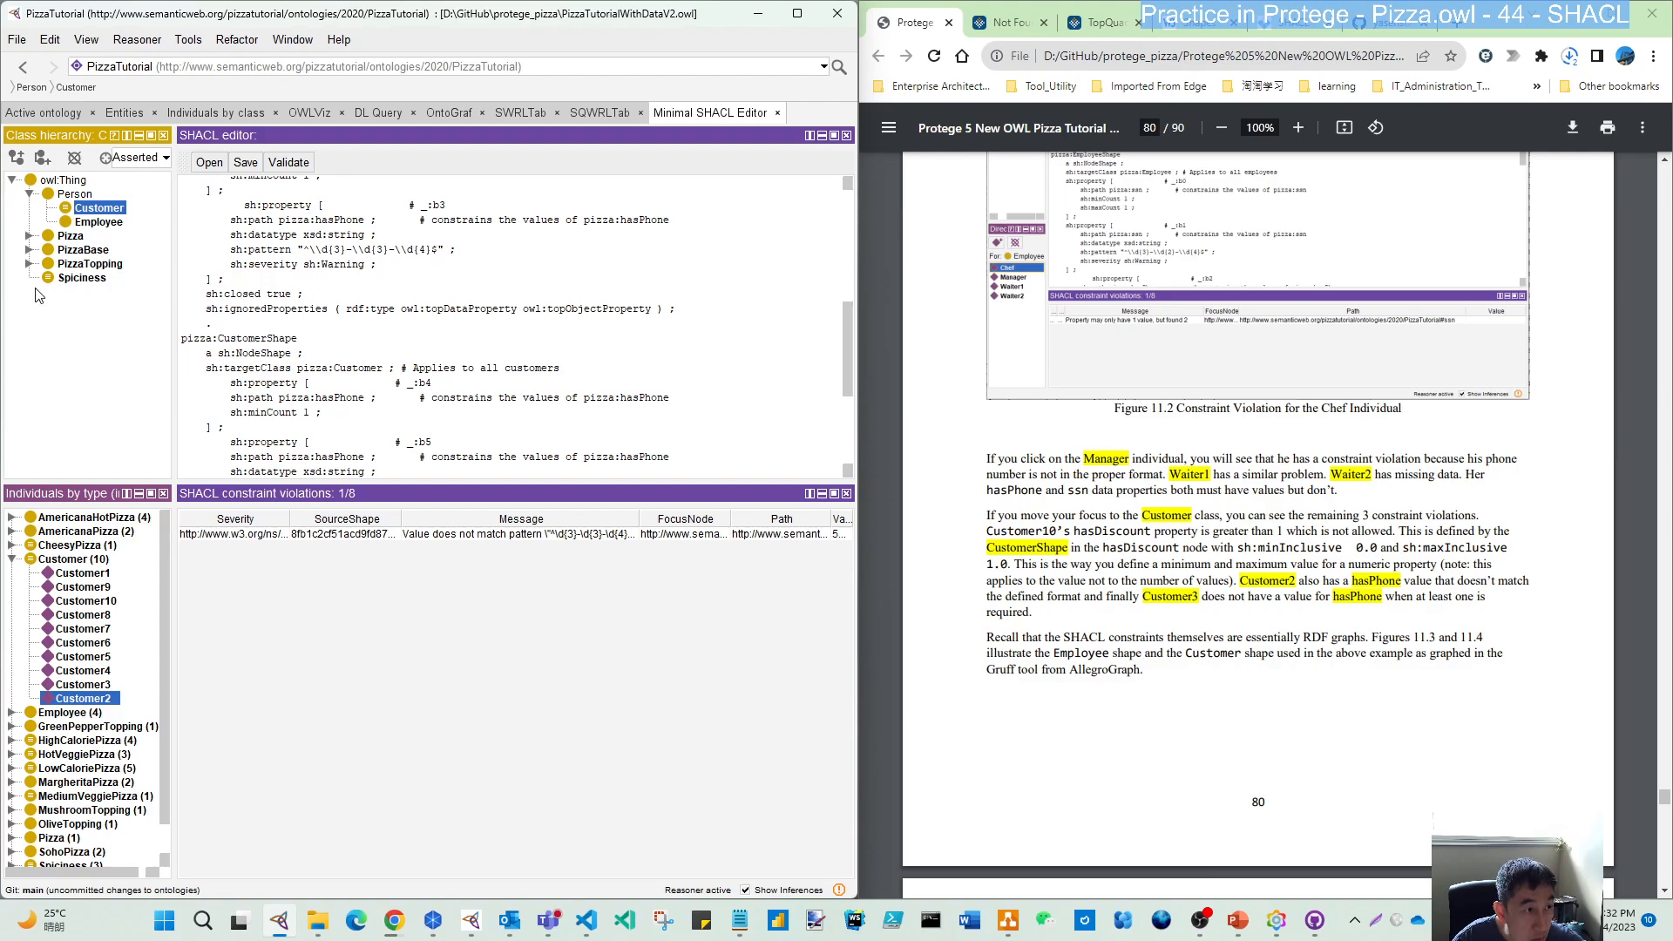
# - Check the constraint violations of the Employee class and of its individuals Manager, Waiter1, Waiter2 and Chef
pyautogui.click(94, 224)
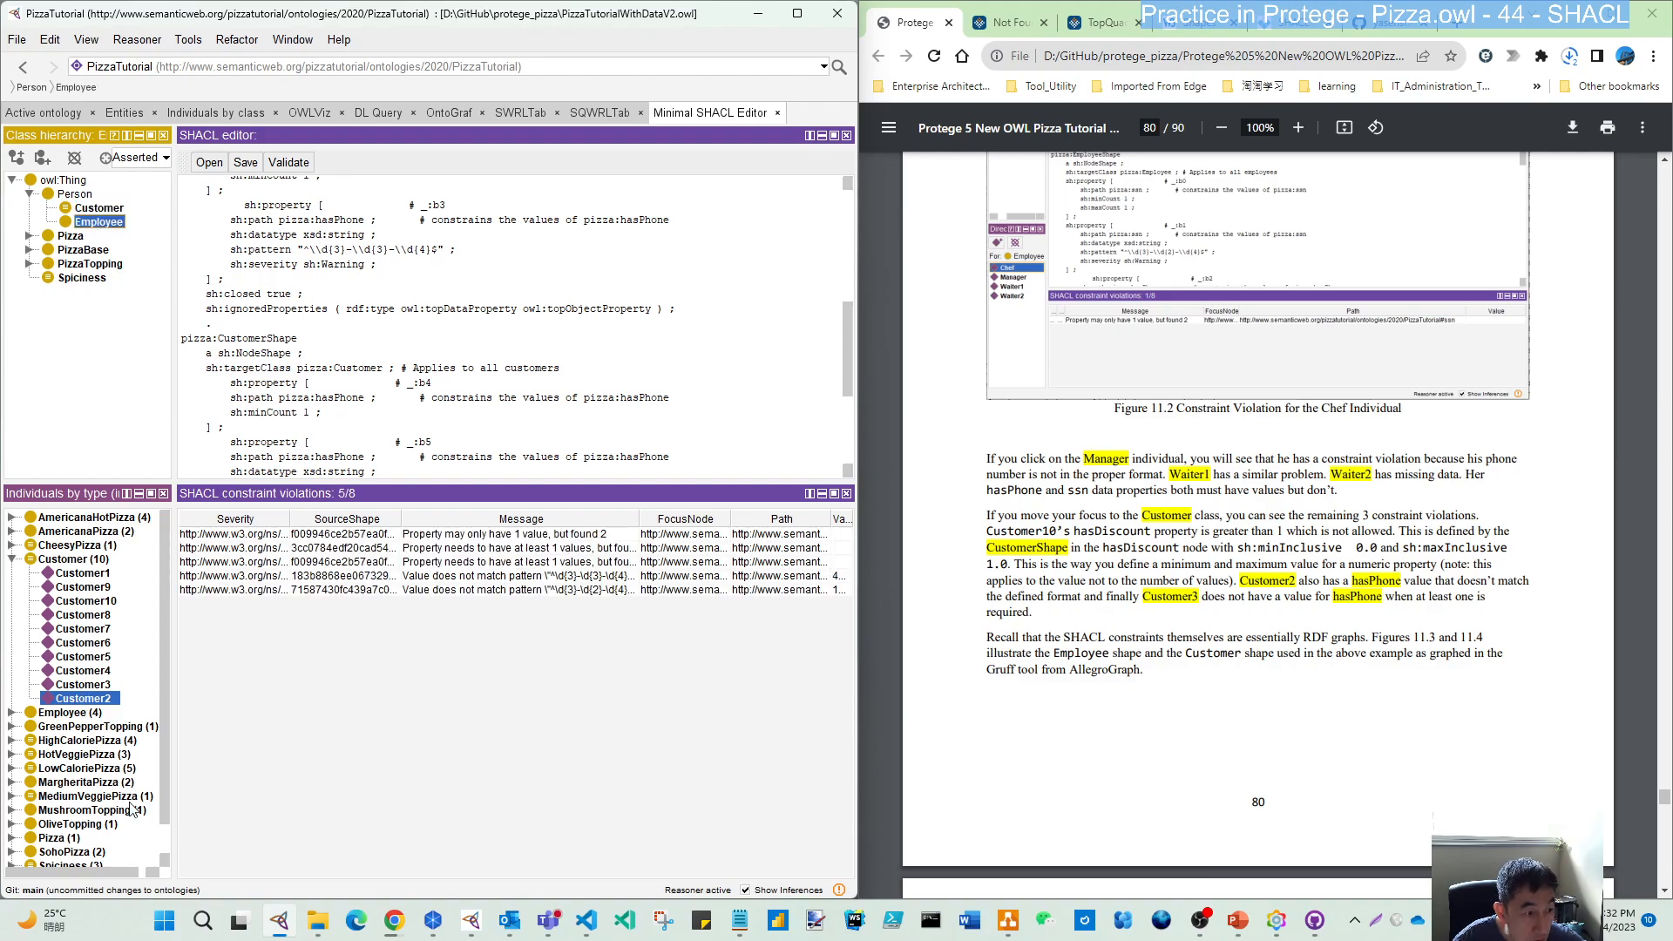
pyautogui.click(10, 713)
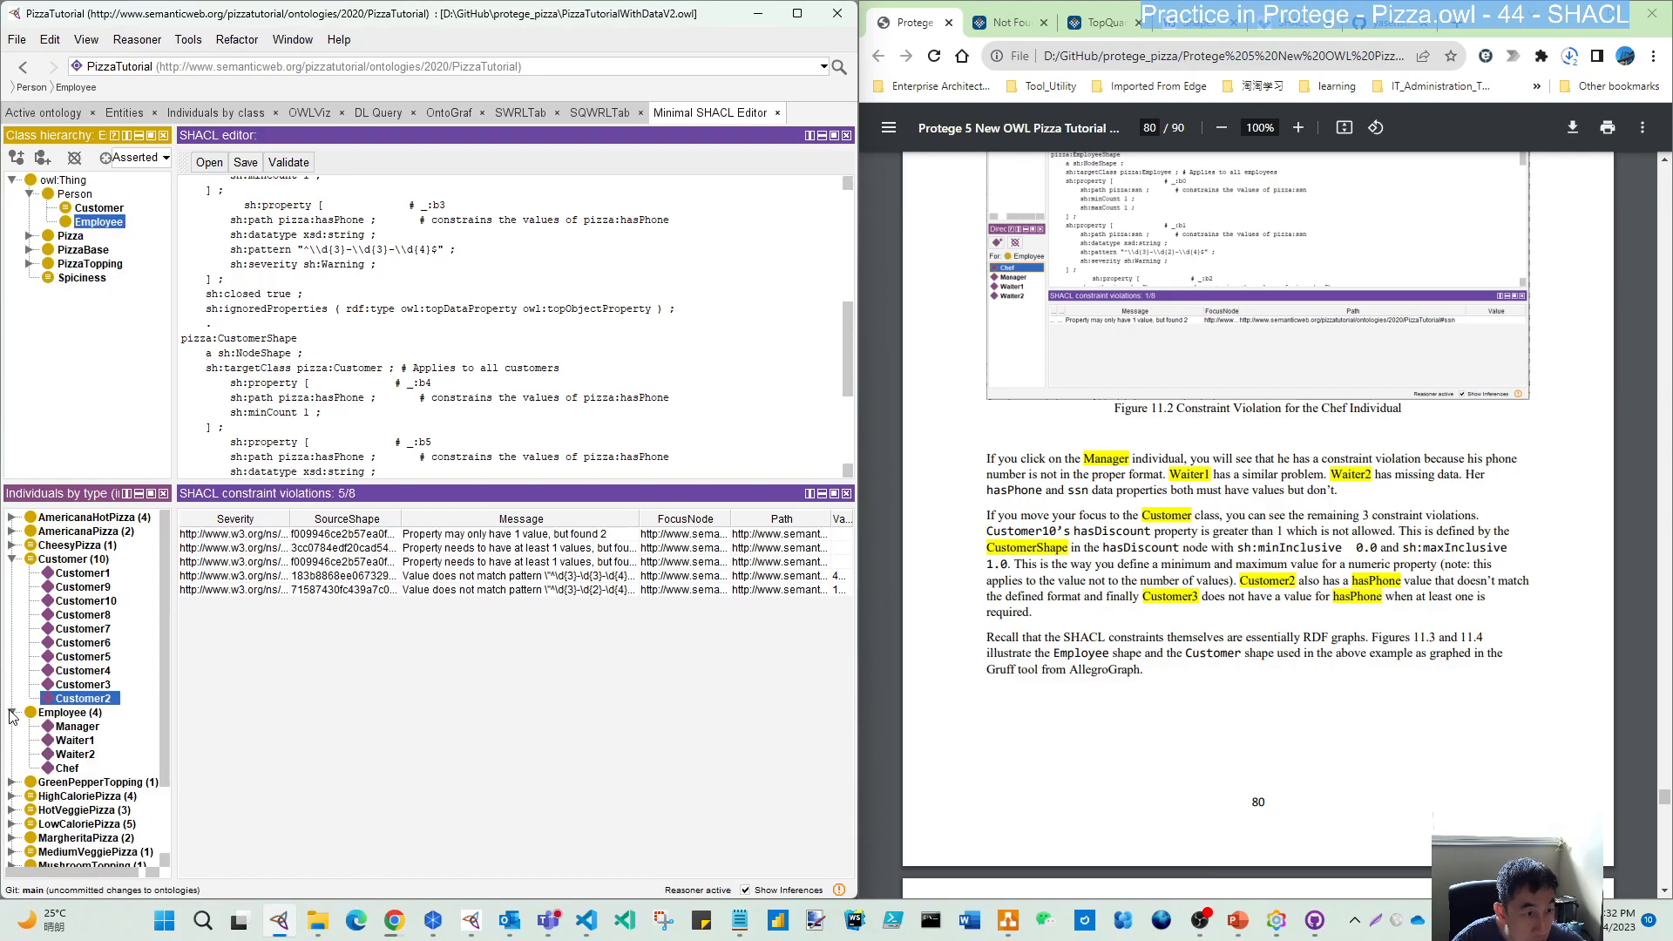
pyautogui.click(75, 728)
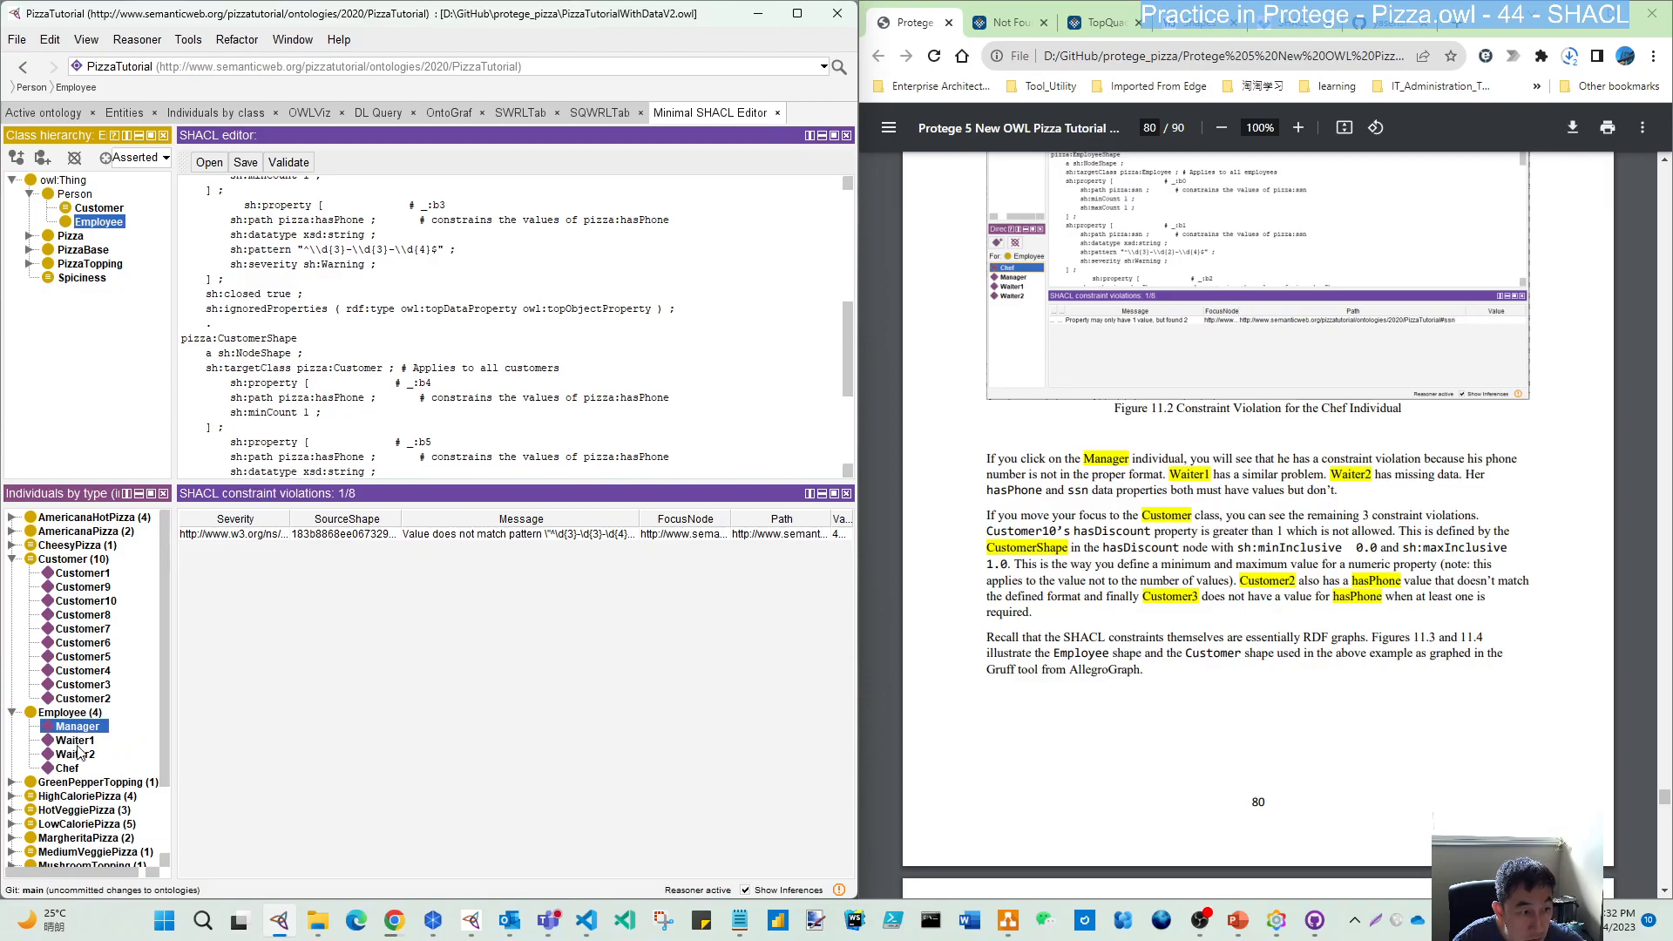
pyautogui.click(77, 743)
pyautogui.click(74, 759)
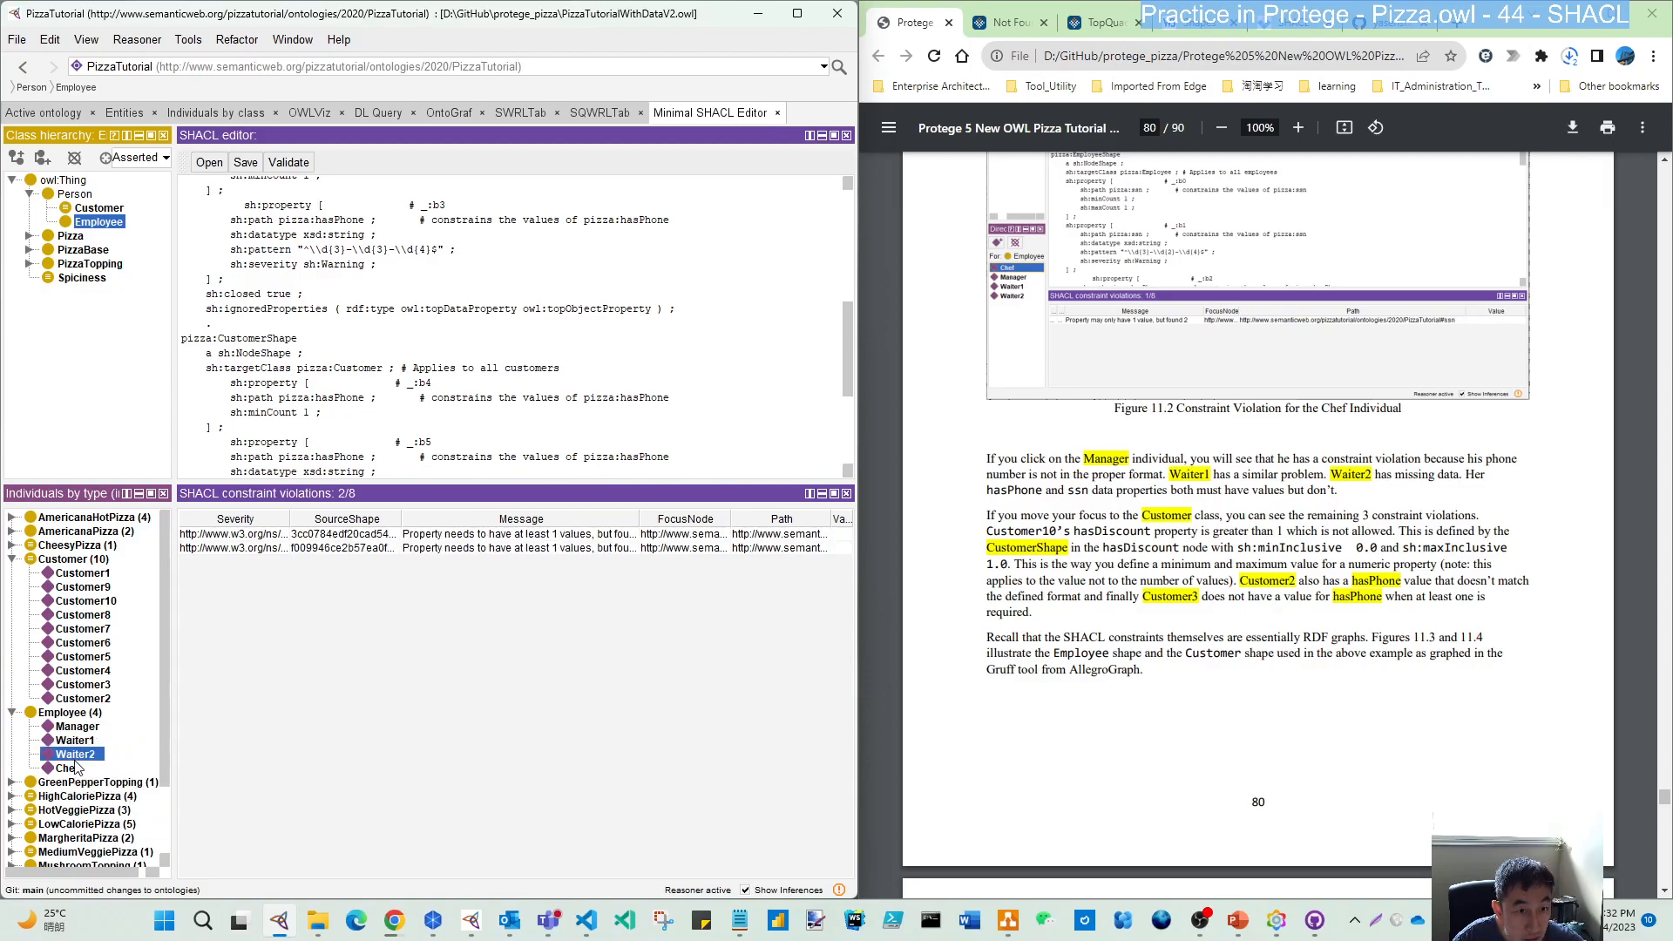
pyautogui.click(68, 769)
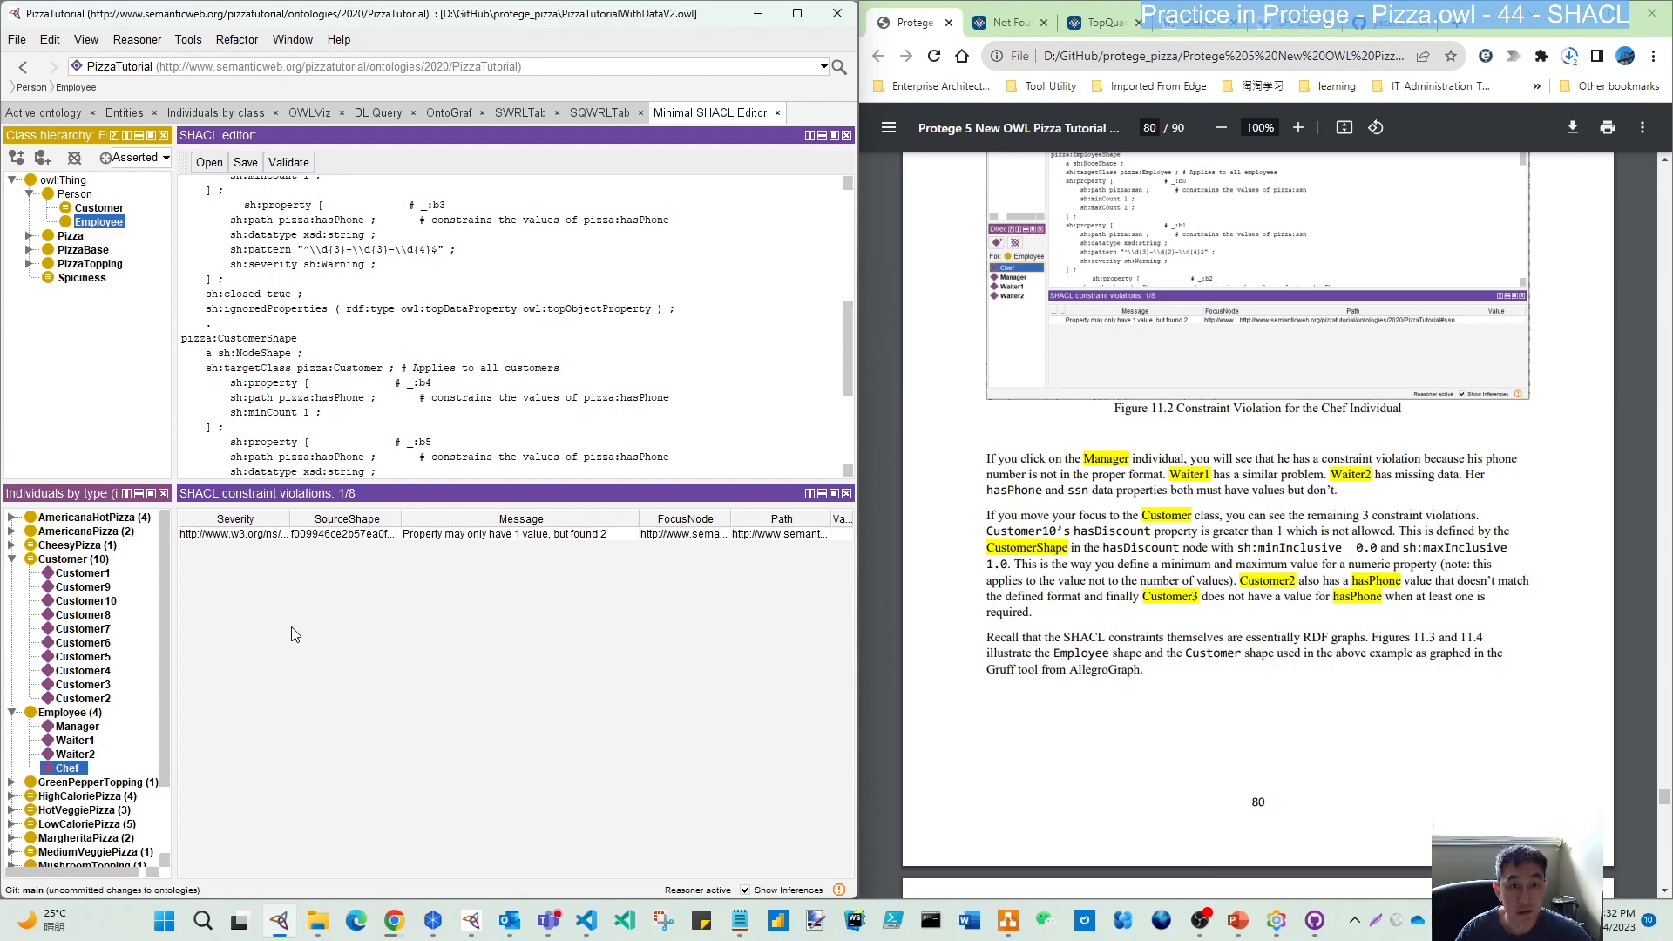
# - Examine the tutorial PDF's paragraph on SHACL constraints as RDF graphs and the Gruff visualizations of the Employee and Customer shapes
pyautogui.scroll(1, 1146, 668)
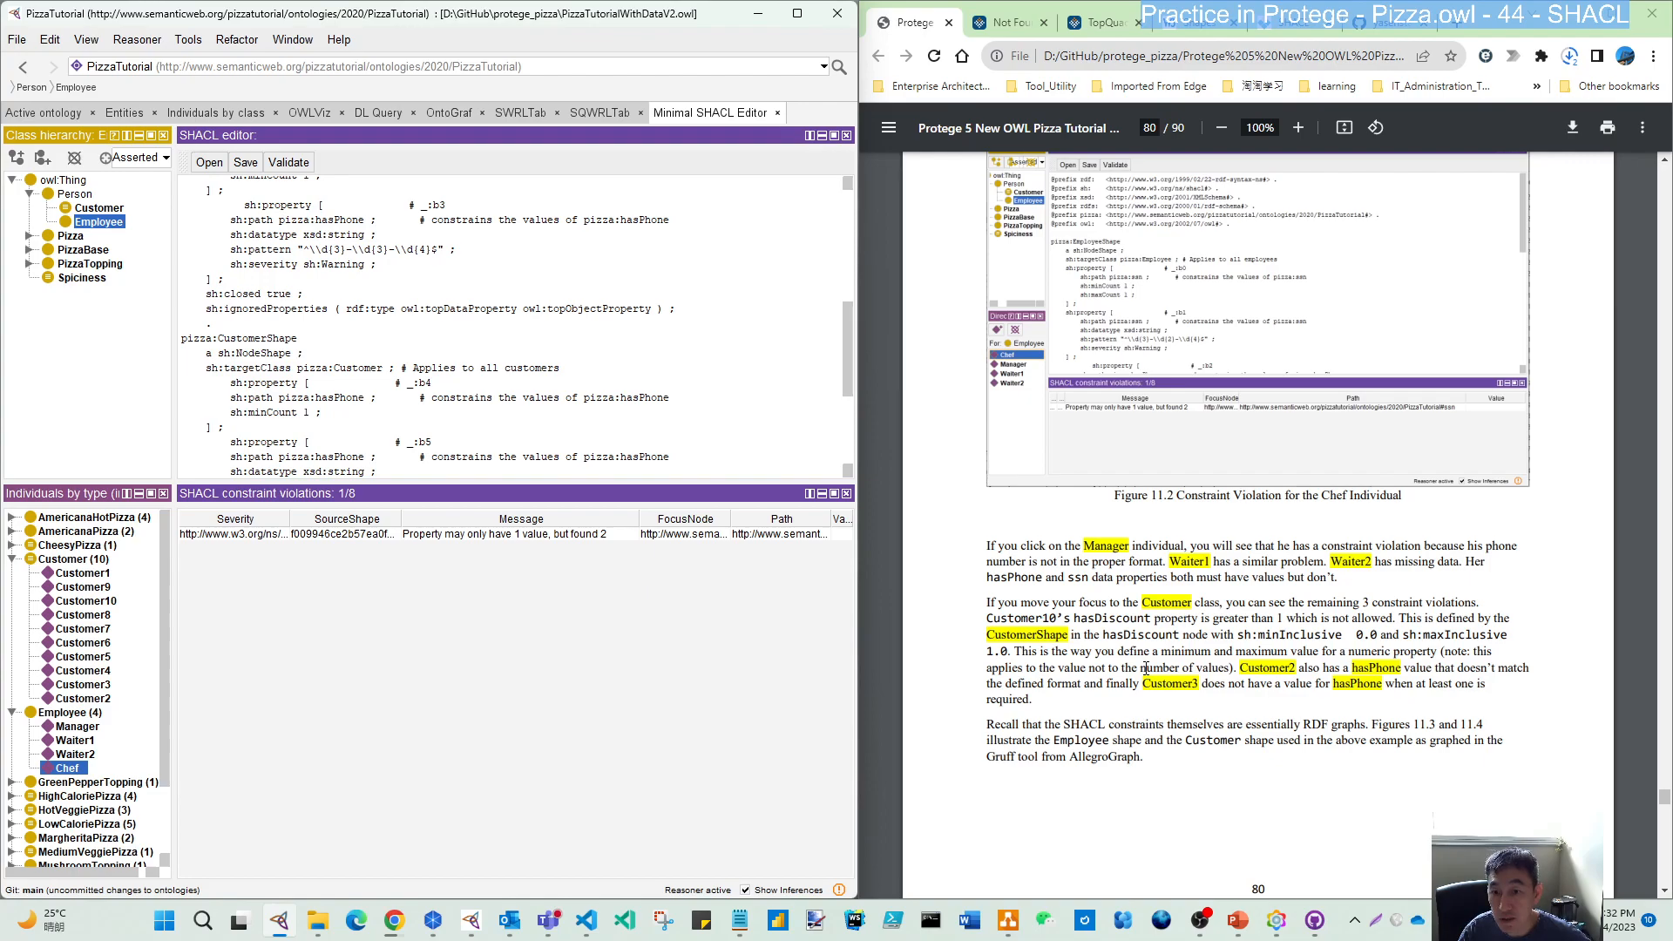
pyautogui.scroll(-4, 1285, 708)
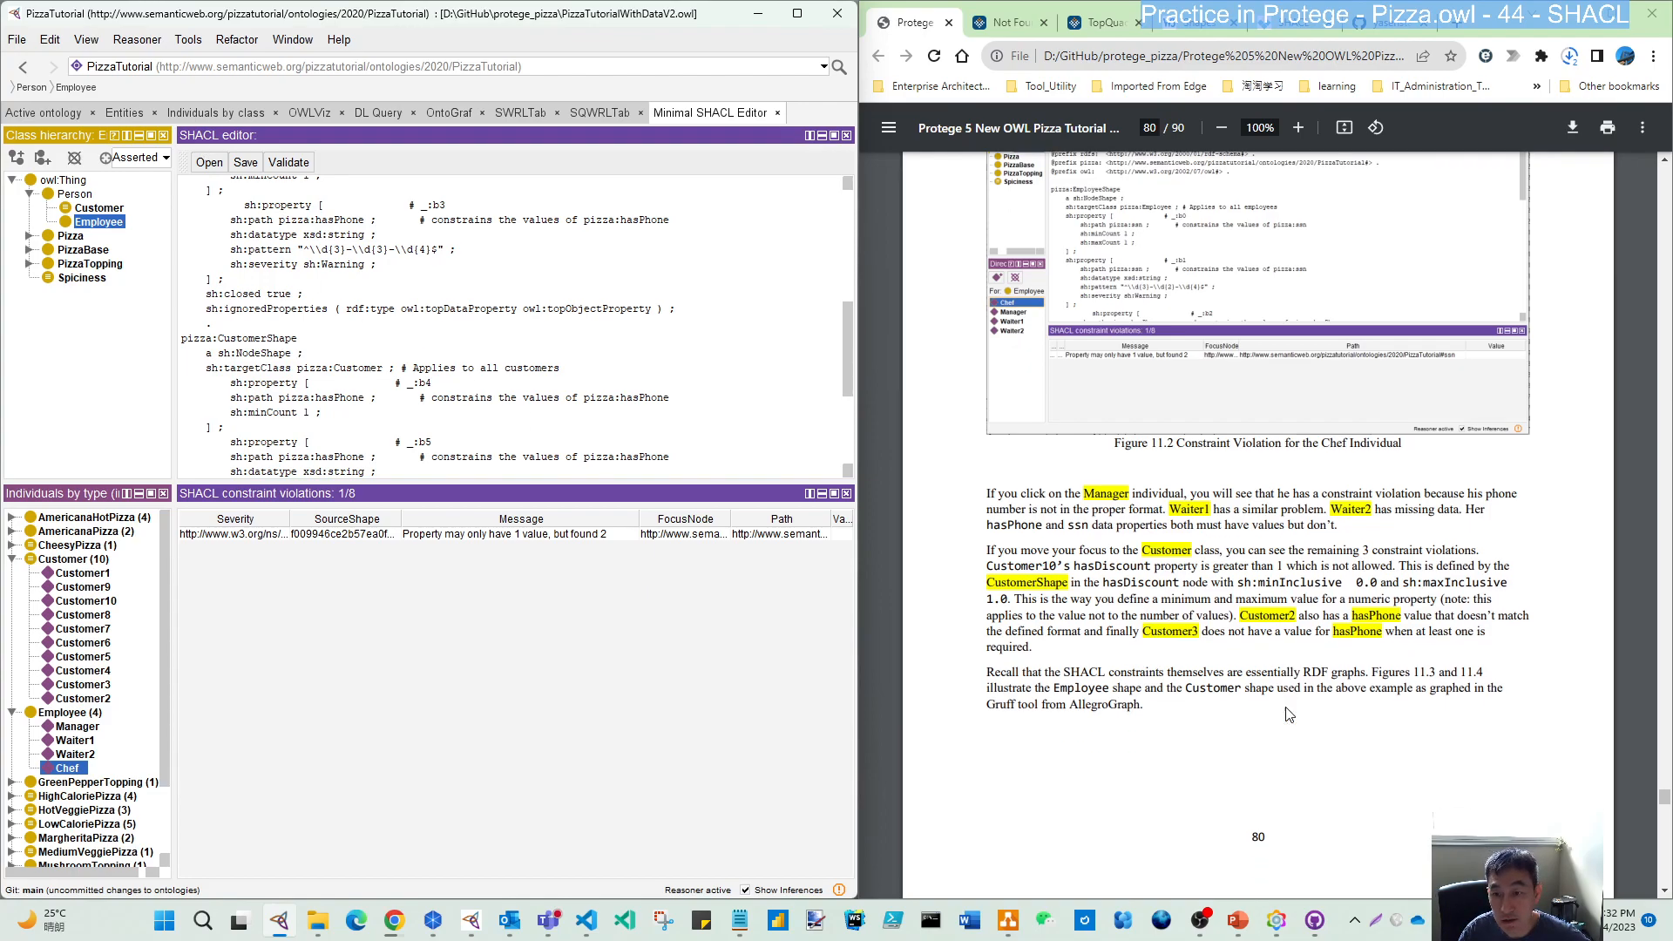
pyautogui.scroll(-6, 1285, 708)
pyautogui.scroll(6, 1285, 708)
pyautogui.scroll(-6, 1285, 706)
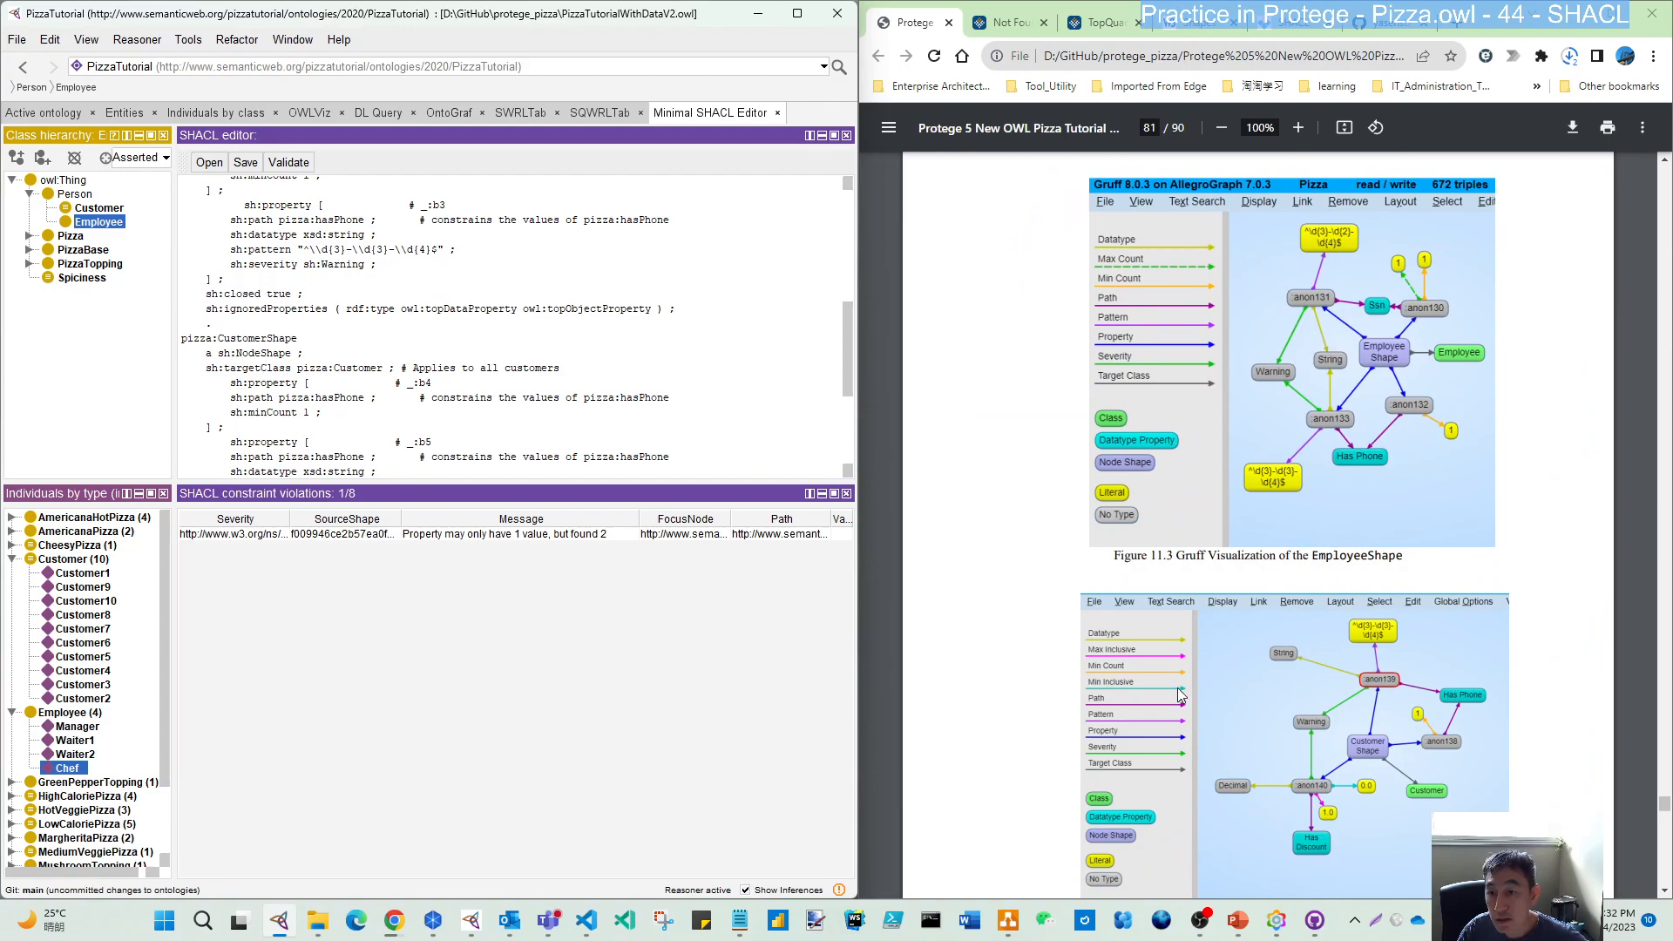
pyautogui.scroll(3, 1218, 604)
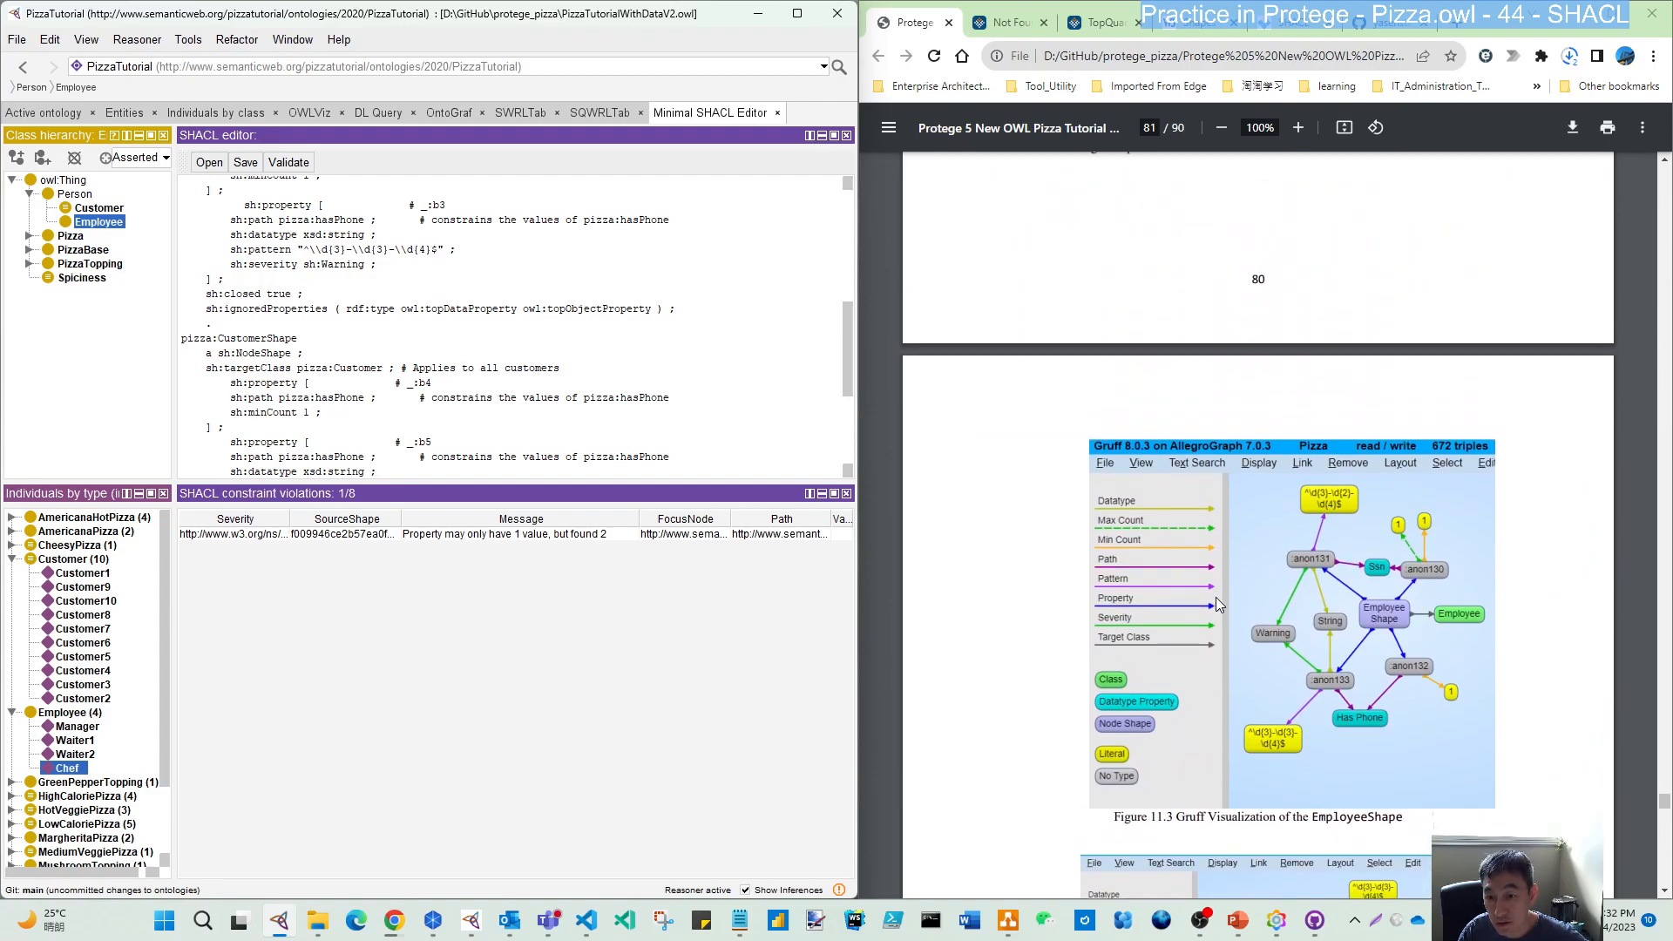
# - Review the tutorial PDF's Gruff figures of EmployeeShape and CustomerShape, and highlight the Top Quadrant tutorial reference in the closing SHACL paragraph
pyautogui.scroll(3, 1255, 669)
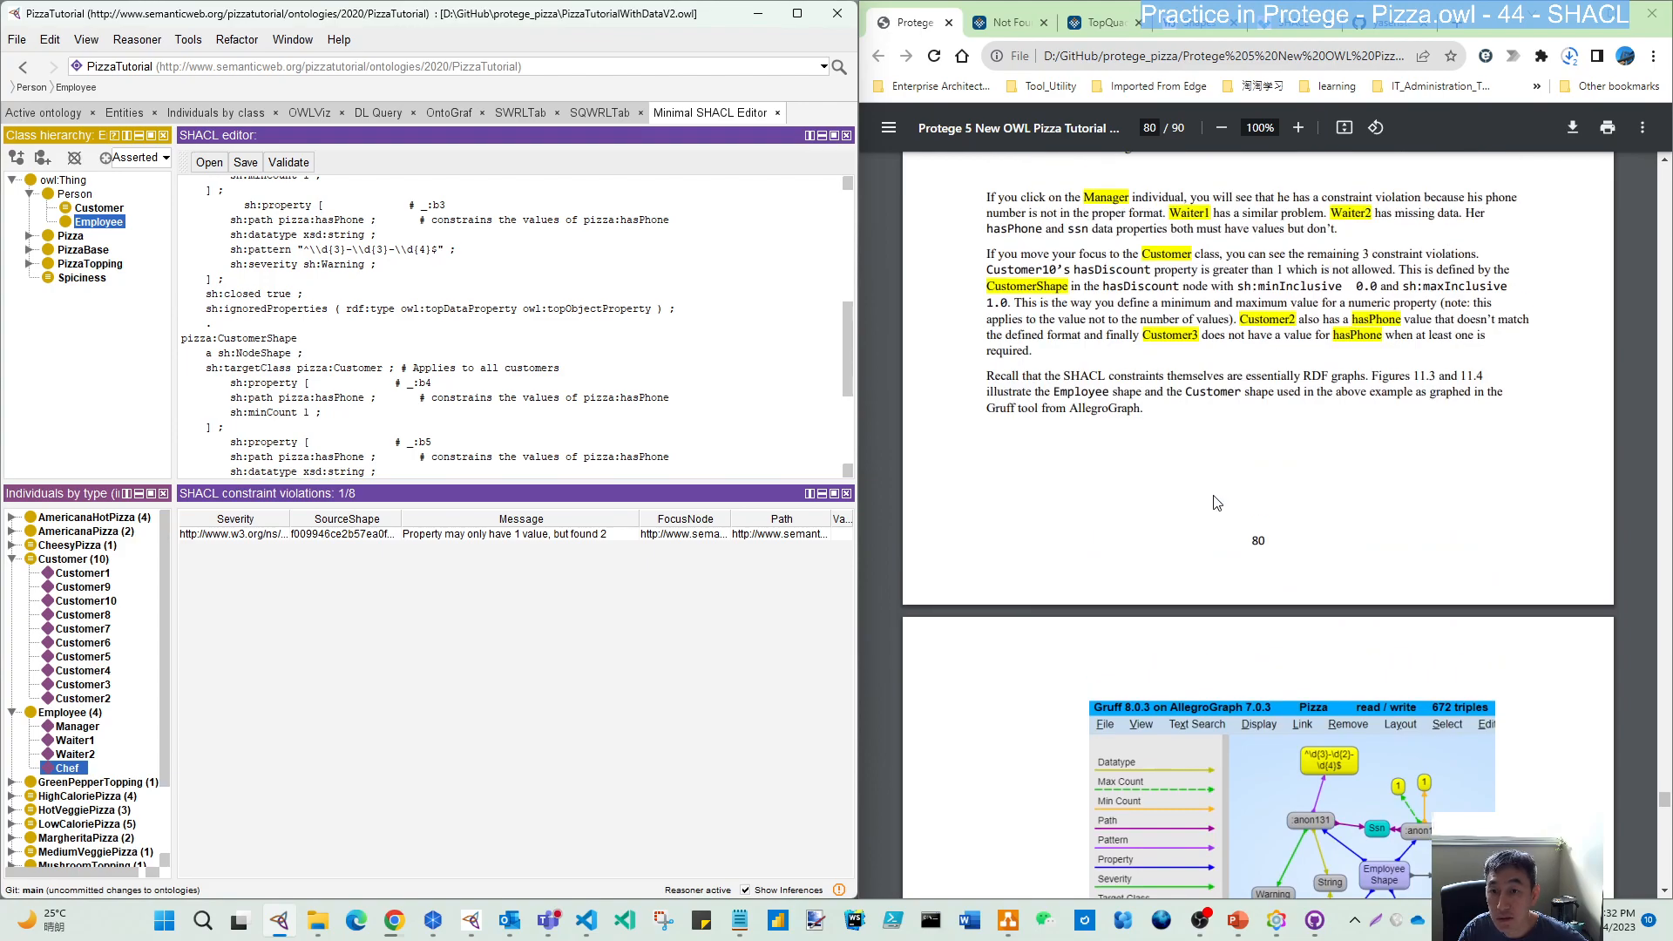
pyautogui.scroll(-8, 1284, 652)
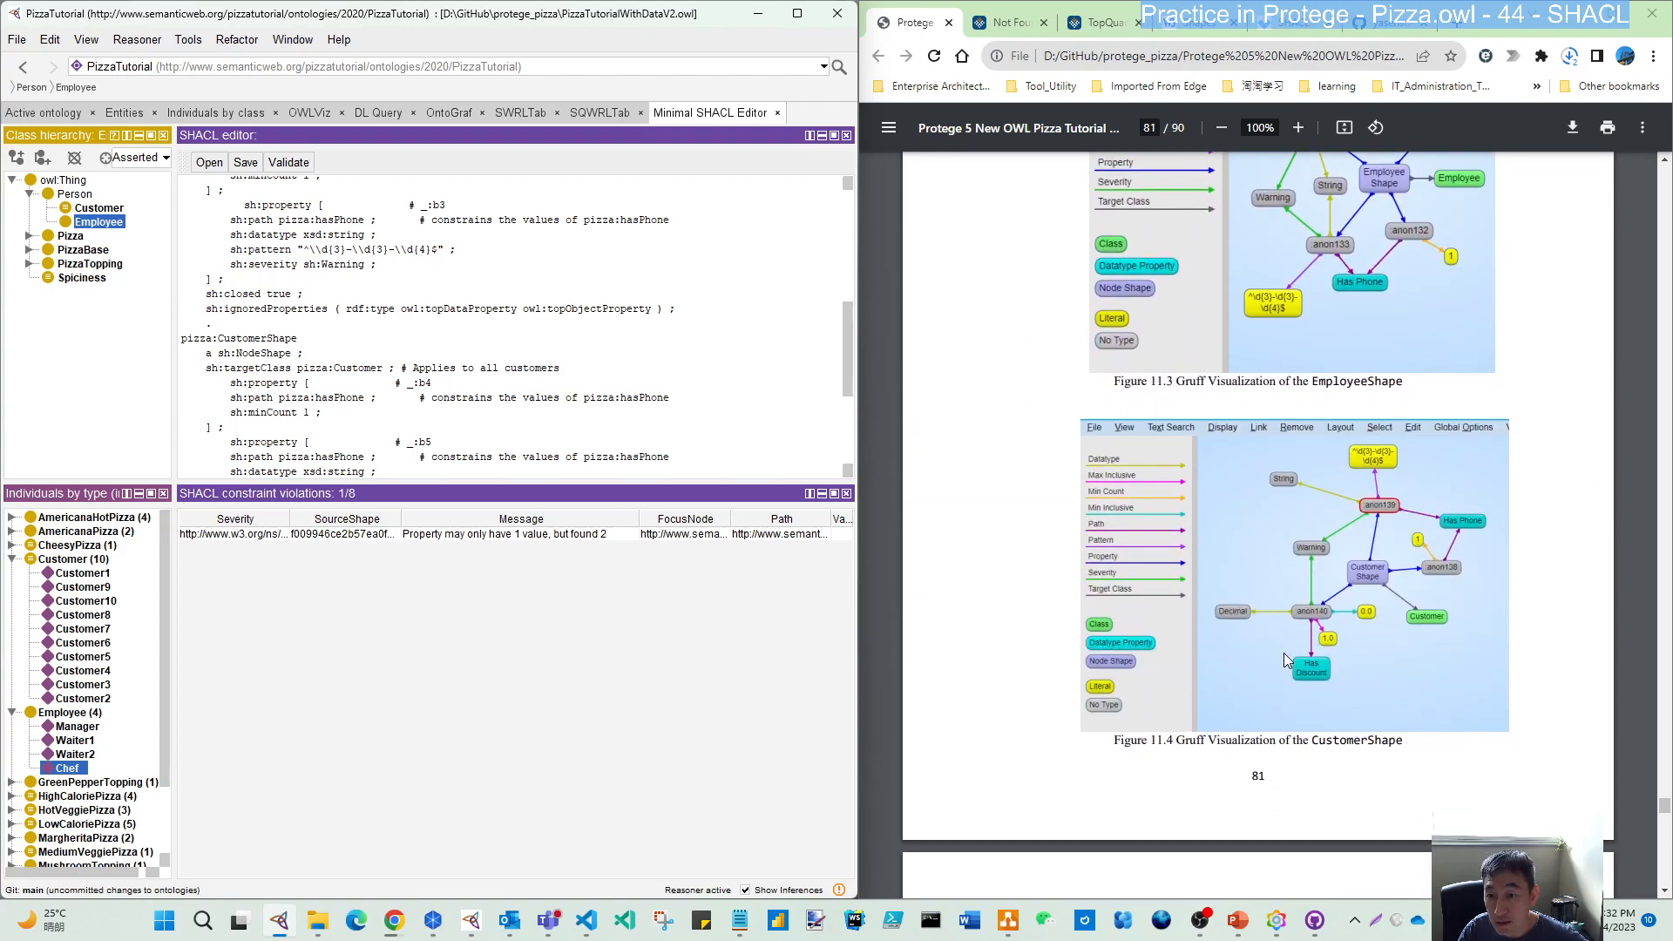
pyautogui.scroll(-2, 1276, 678)
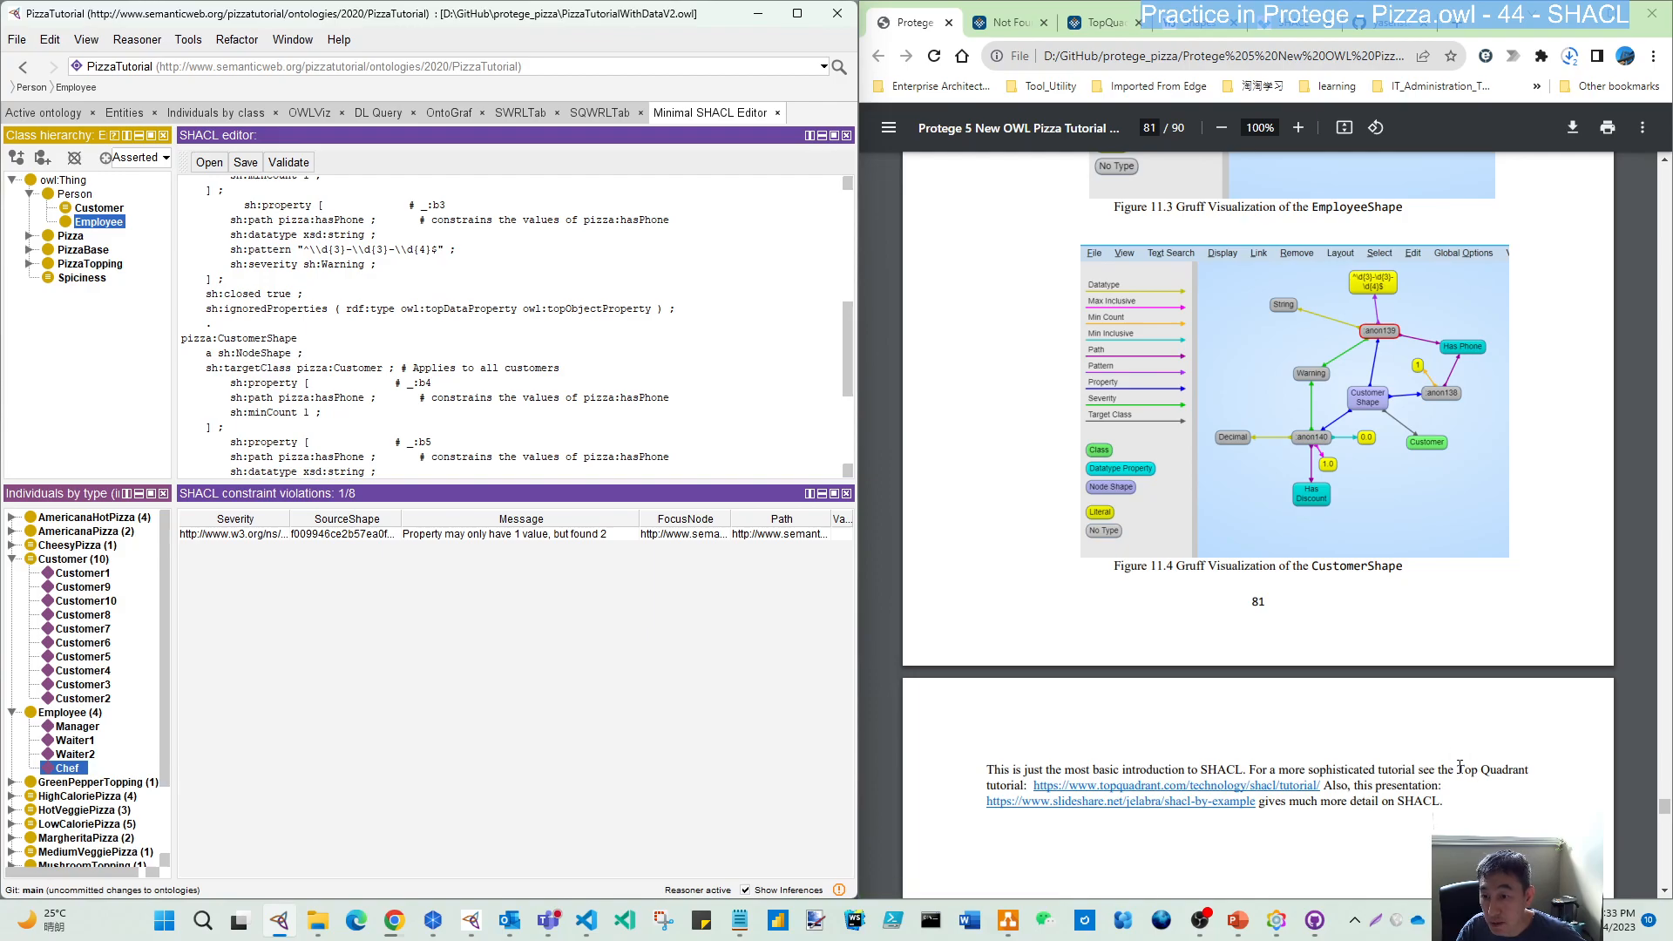
pyautogui.moveTo(1460, 766); pyautogui.dragTo(1521, 769)
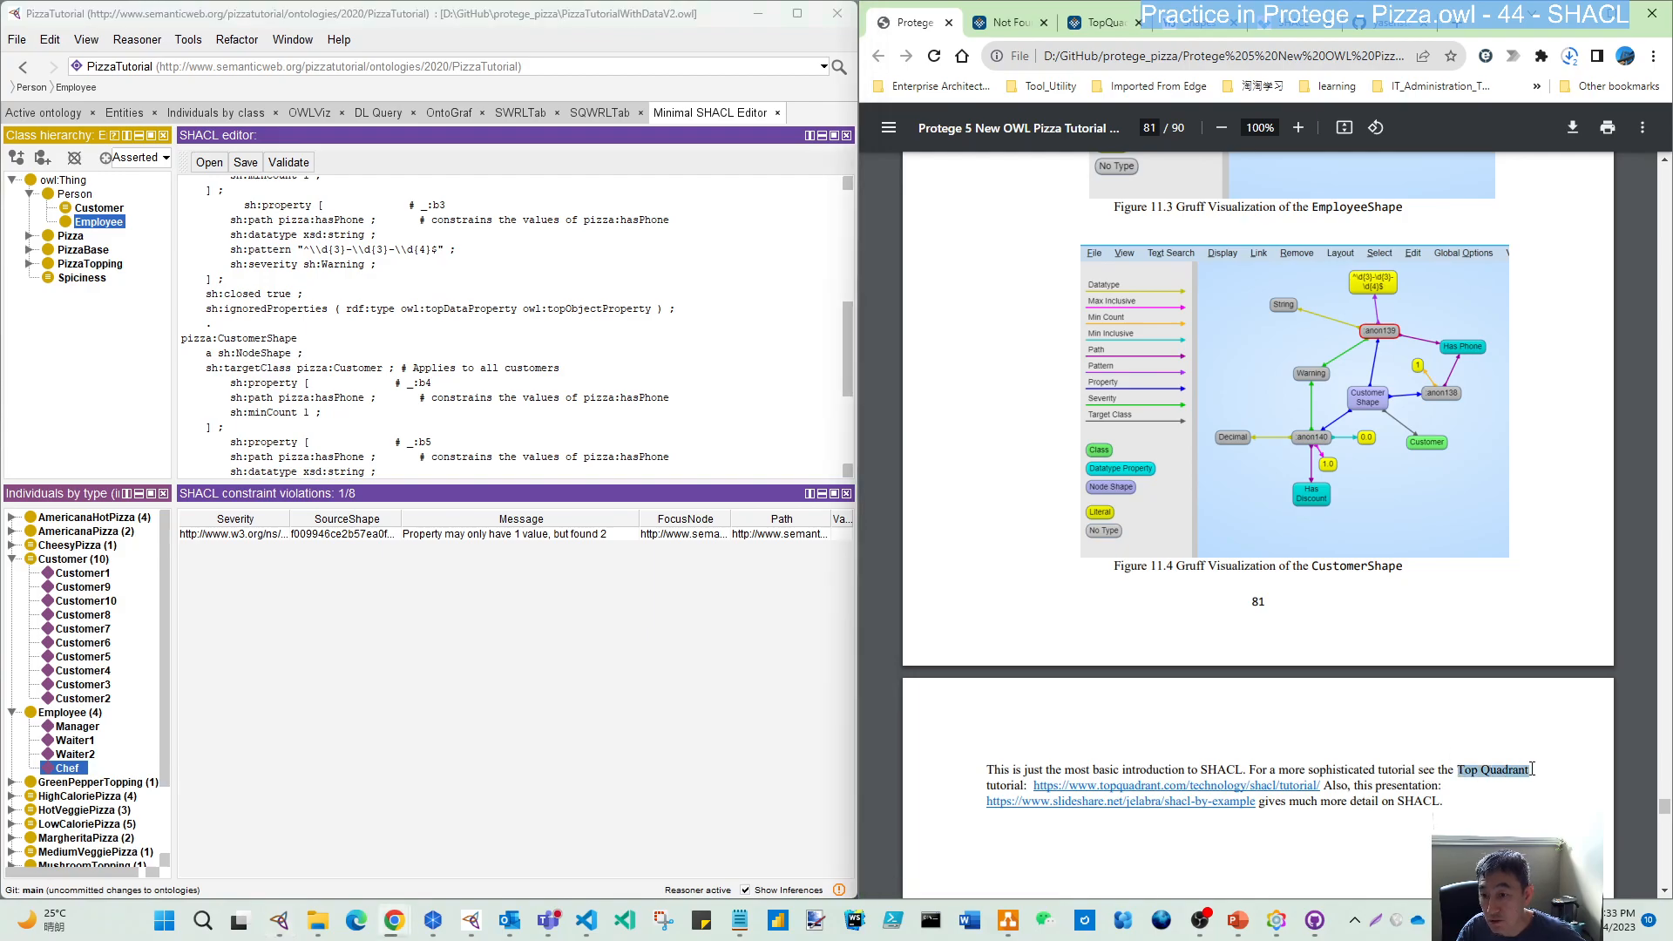
# - Read TopQuadrant's broken-link notice about the archive address, and view the blog "Why I Use SHACL For Defining Ontology Models" with its URL
pyautogui.click(1011, 23)
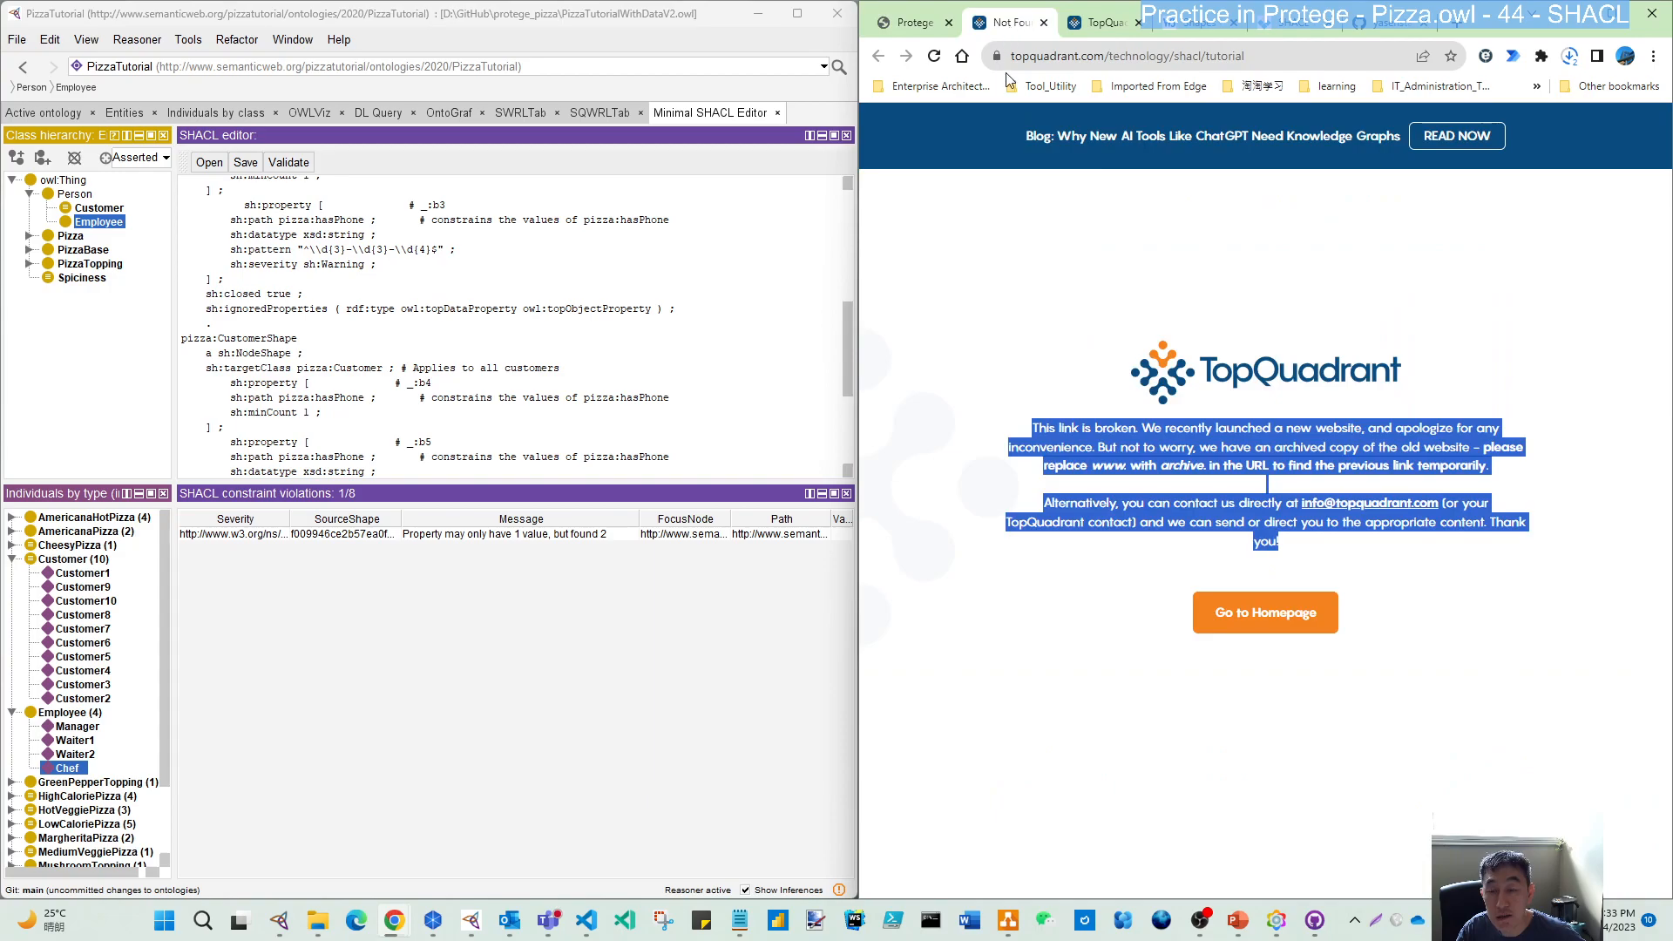
pyautogui.click(1201, 503)
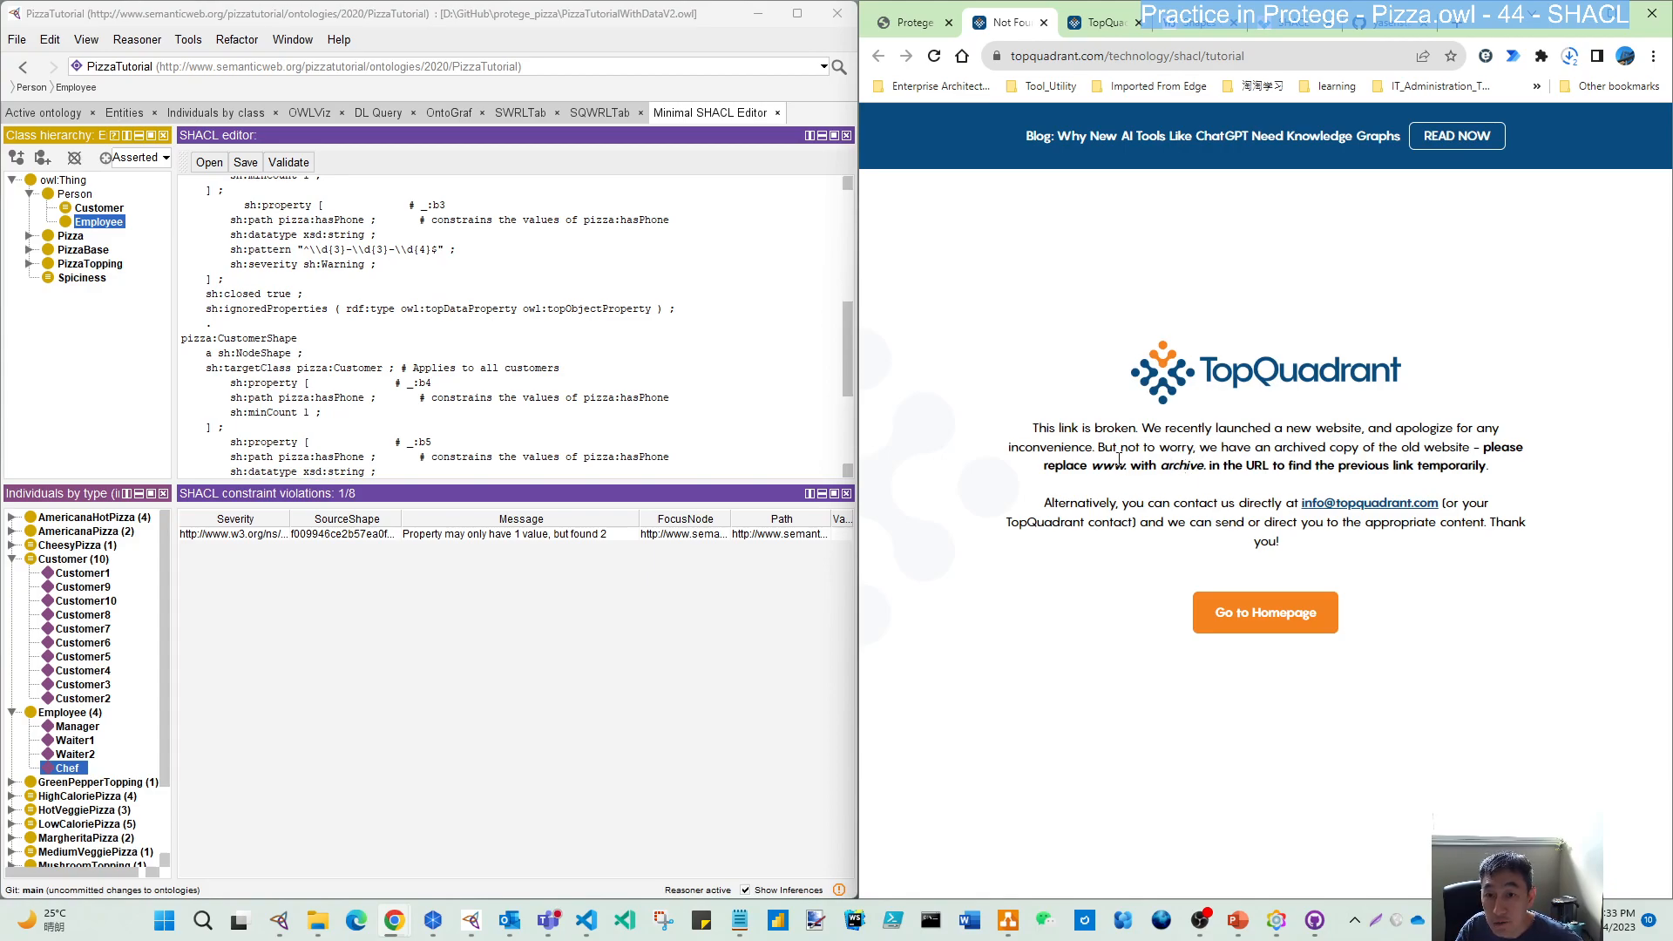
pyautogui.moveTo(1166, 467); pyautogui.dragTo(1203, 467)
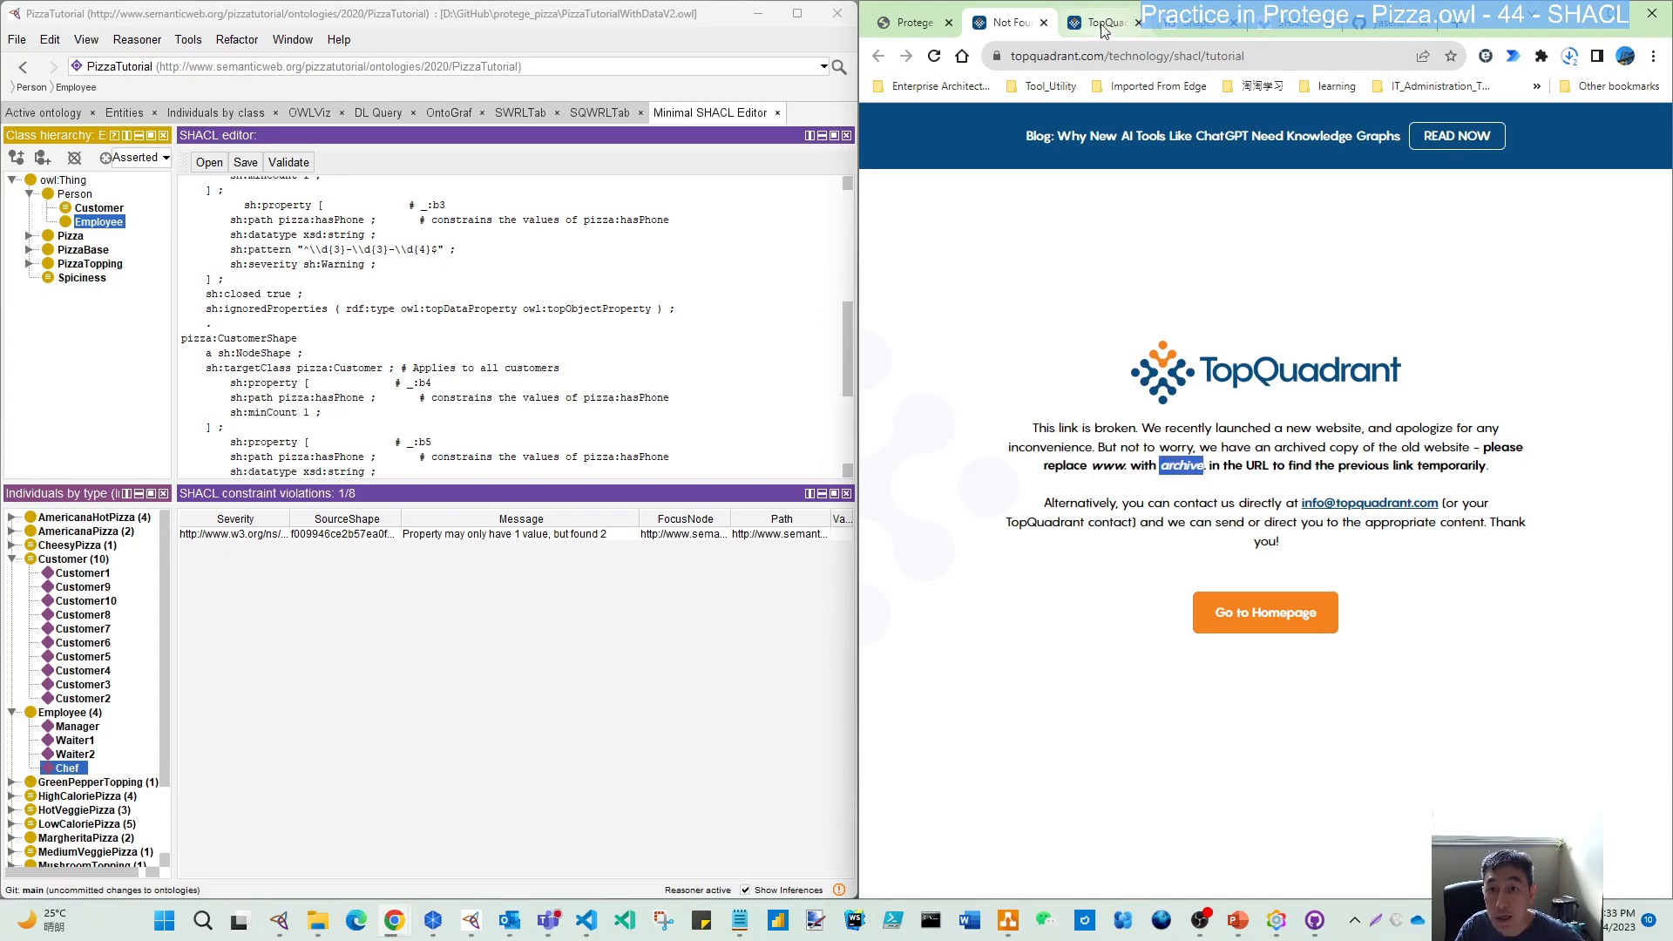
pyautogui.click(1100, 24)
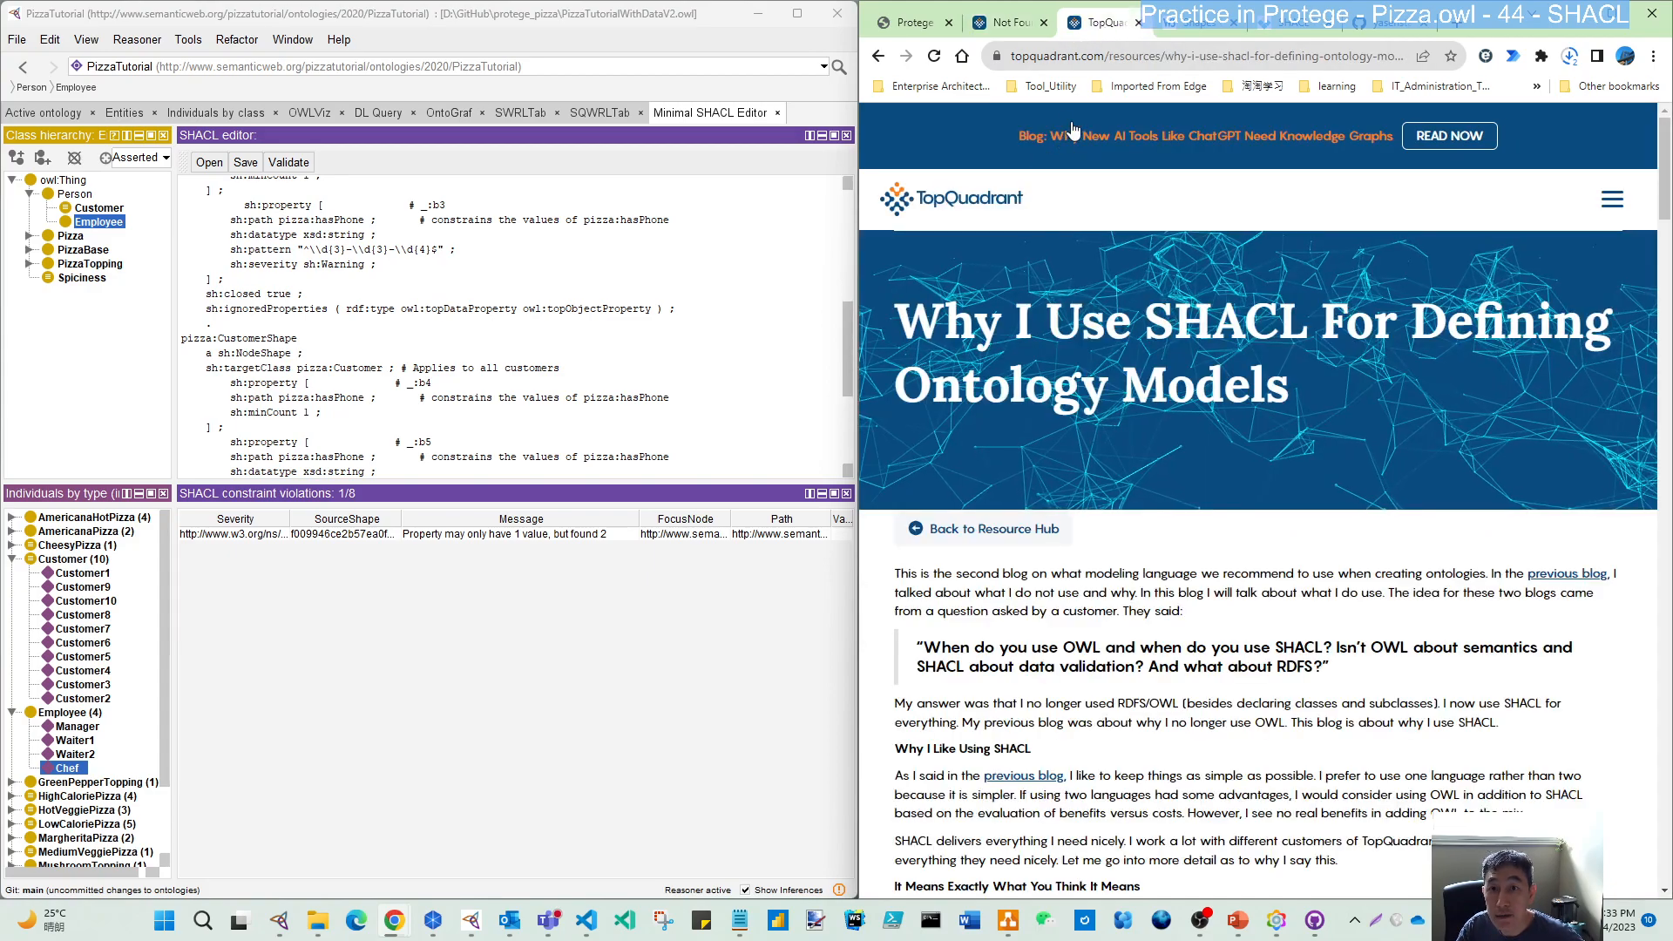
pyautogui.click(1026, 59)
pyautogui.click(1028, 63)
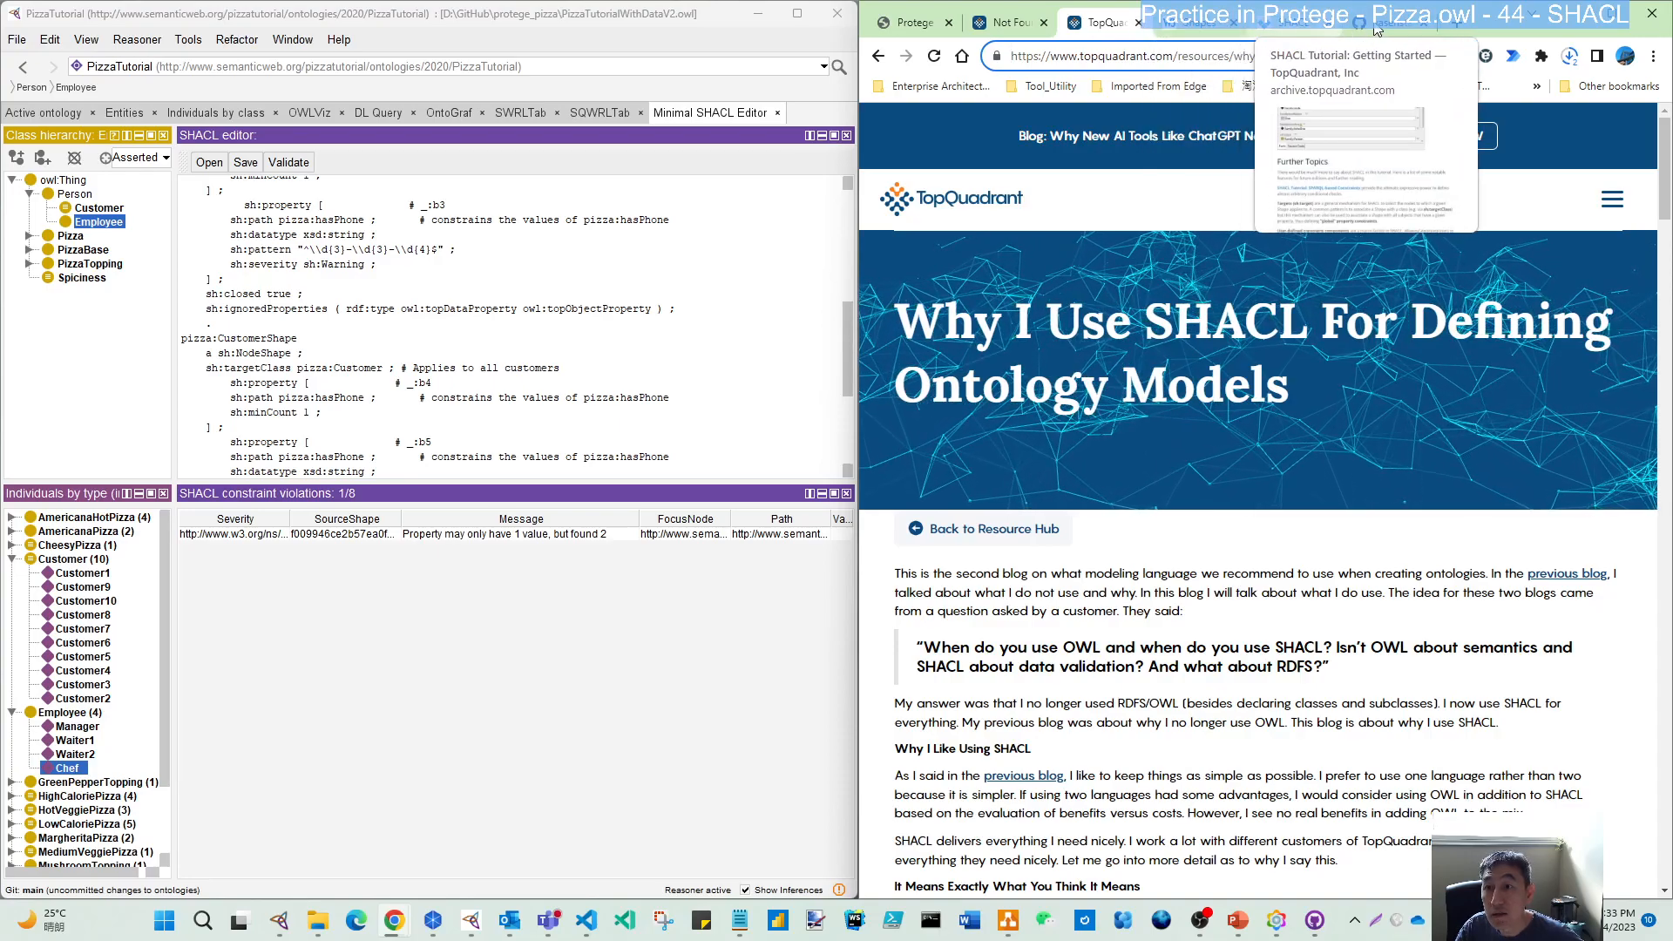
# - Look through the archived TopQuadrant page "SHACL Tutorial: Getting Started" from its beginning to the section on classes, shapes and property constraints
pyautogui.click(1268, 23)
pyautogui.scroll(1, 1117, 299)
pyautogui.scroll(20, 1117, 298)
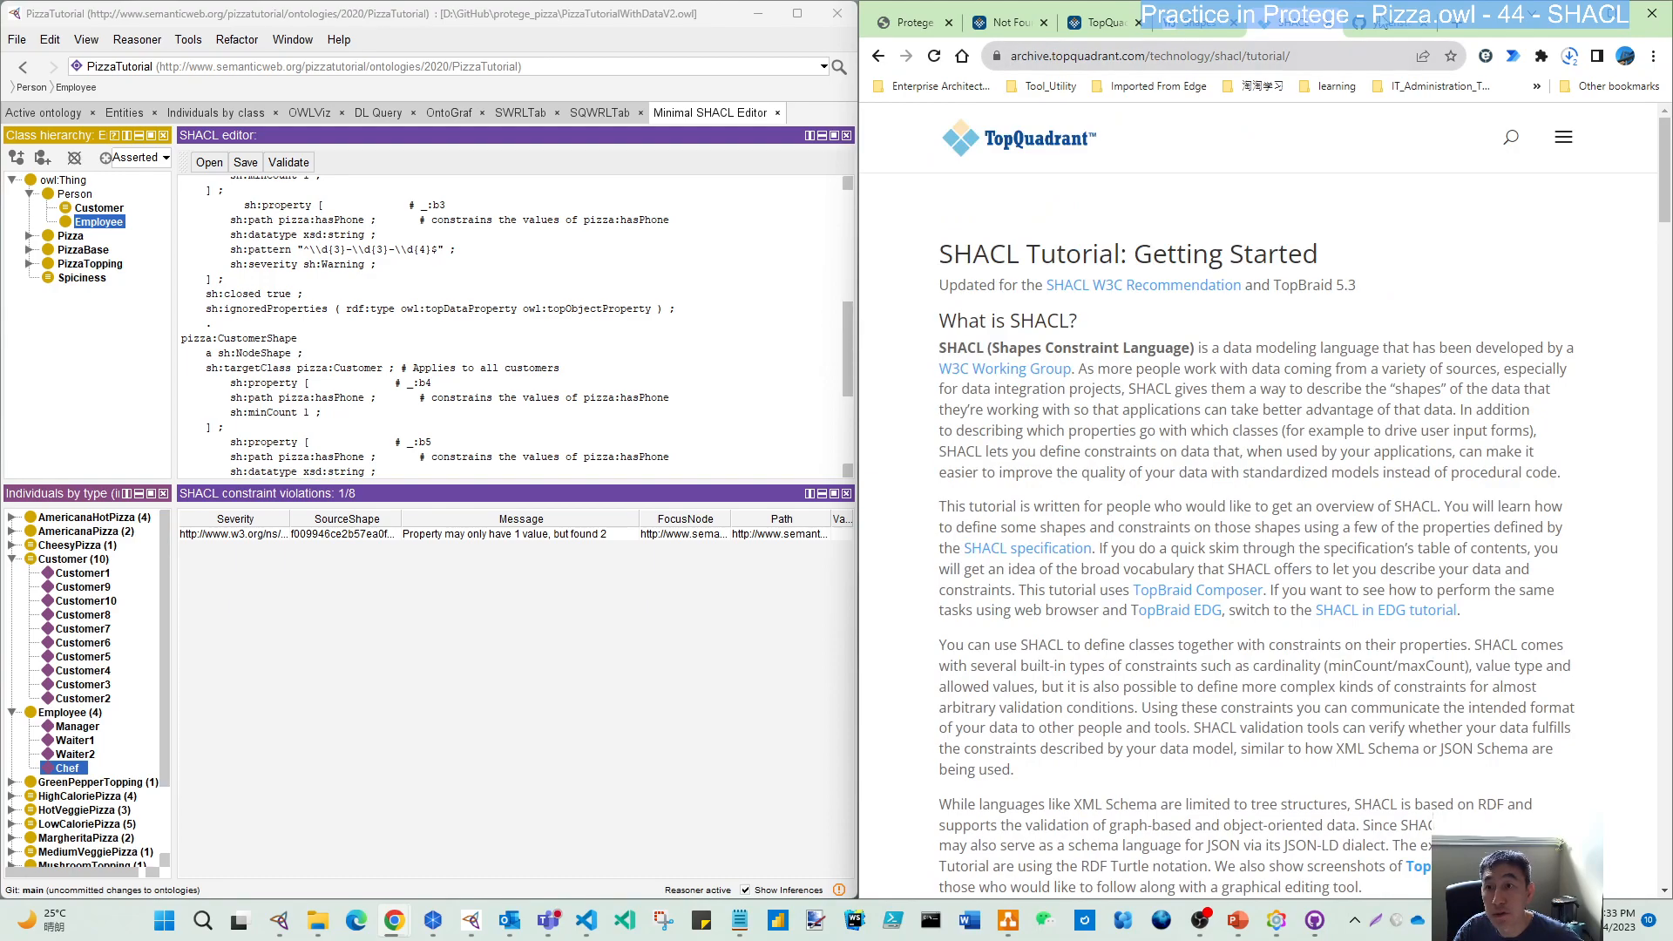
pyautogui.scroll(-8, 1204, 427)
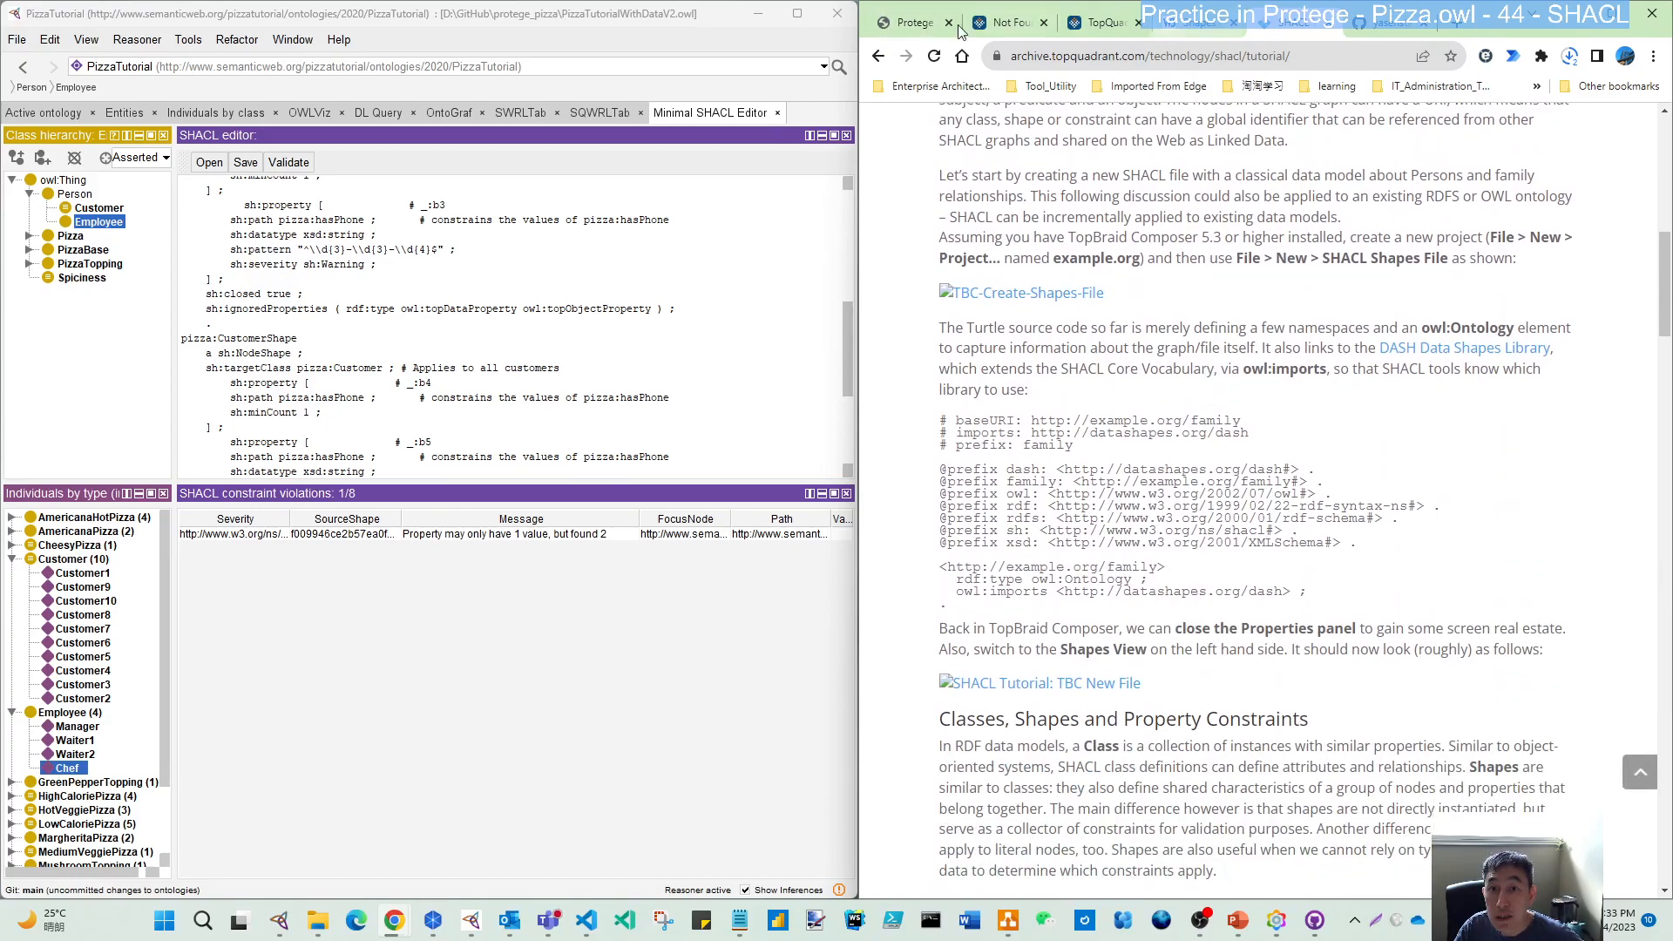
# - Compare the PDF's tutorial link with the W3C SHACL recommendation, and return to the start of the archived SHACL tutorial
pyautogui.click(911, 25)
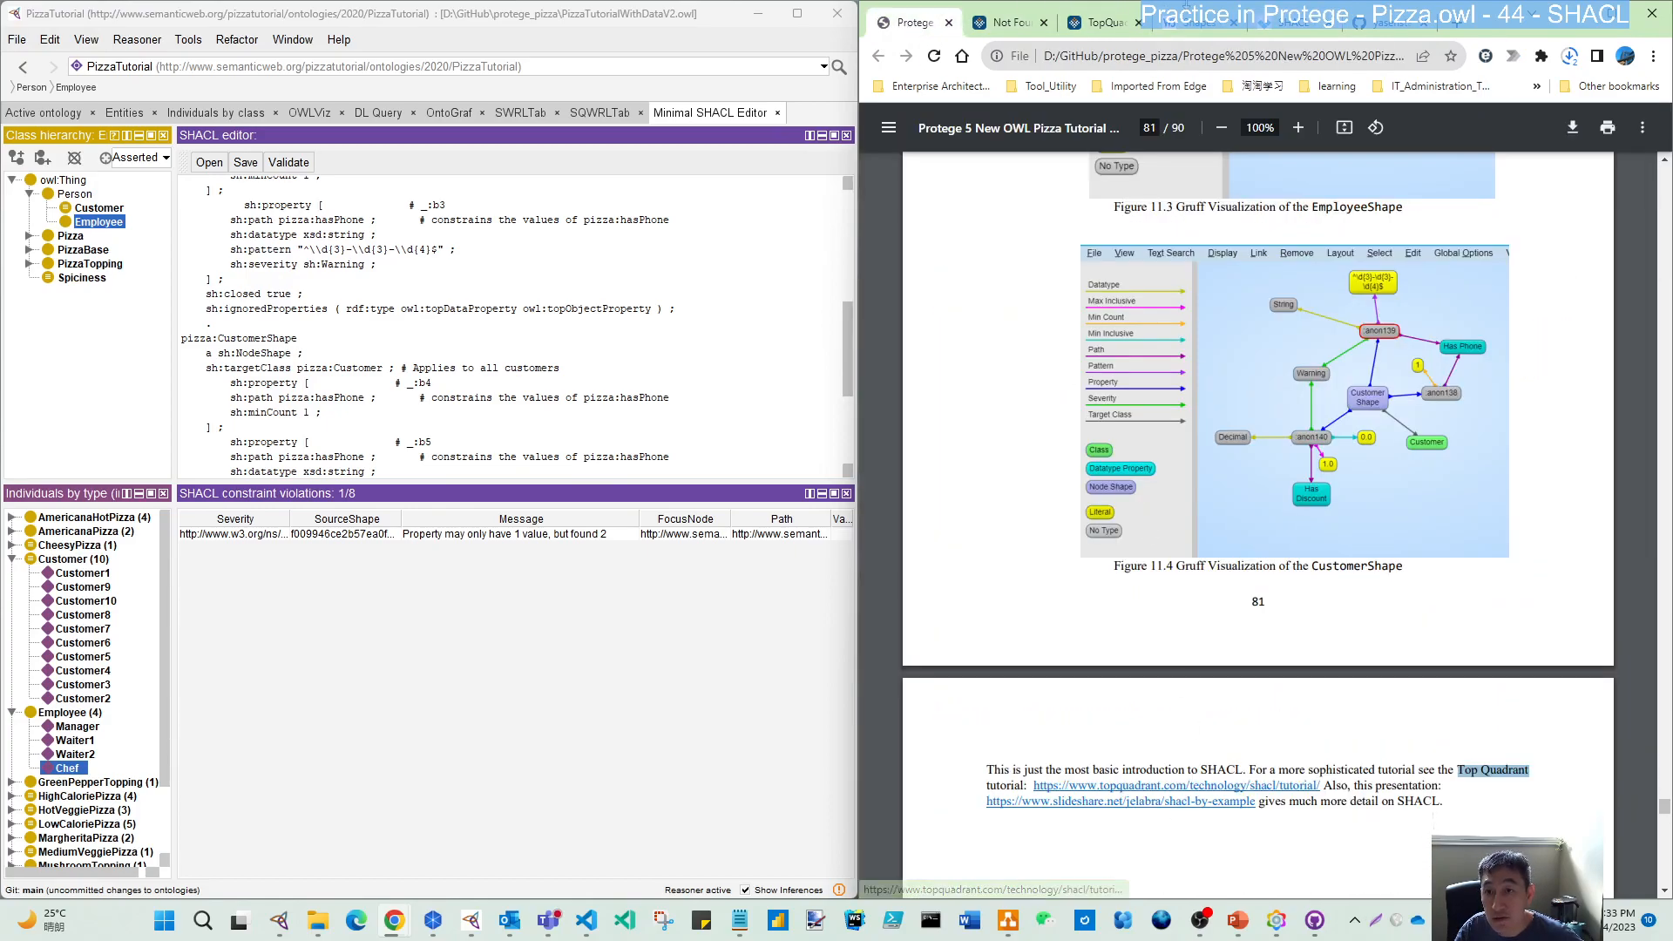
pyautogui.click(1198, 28)
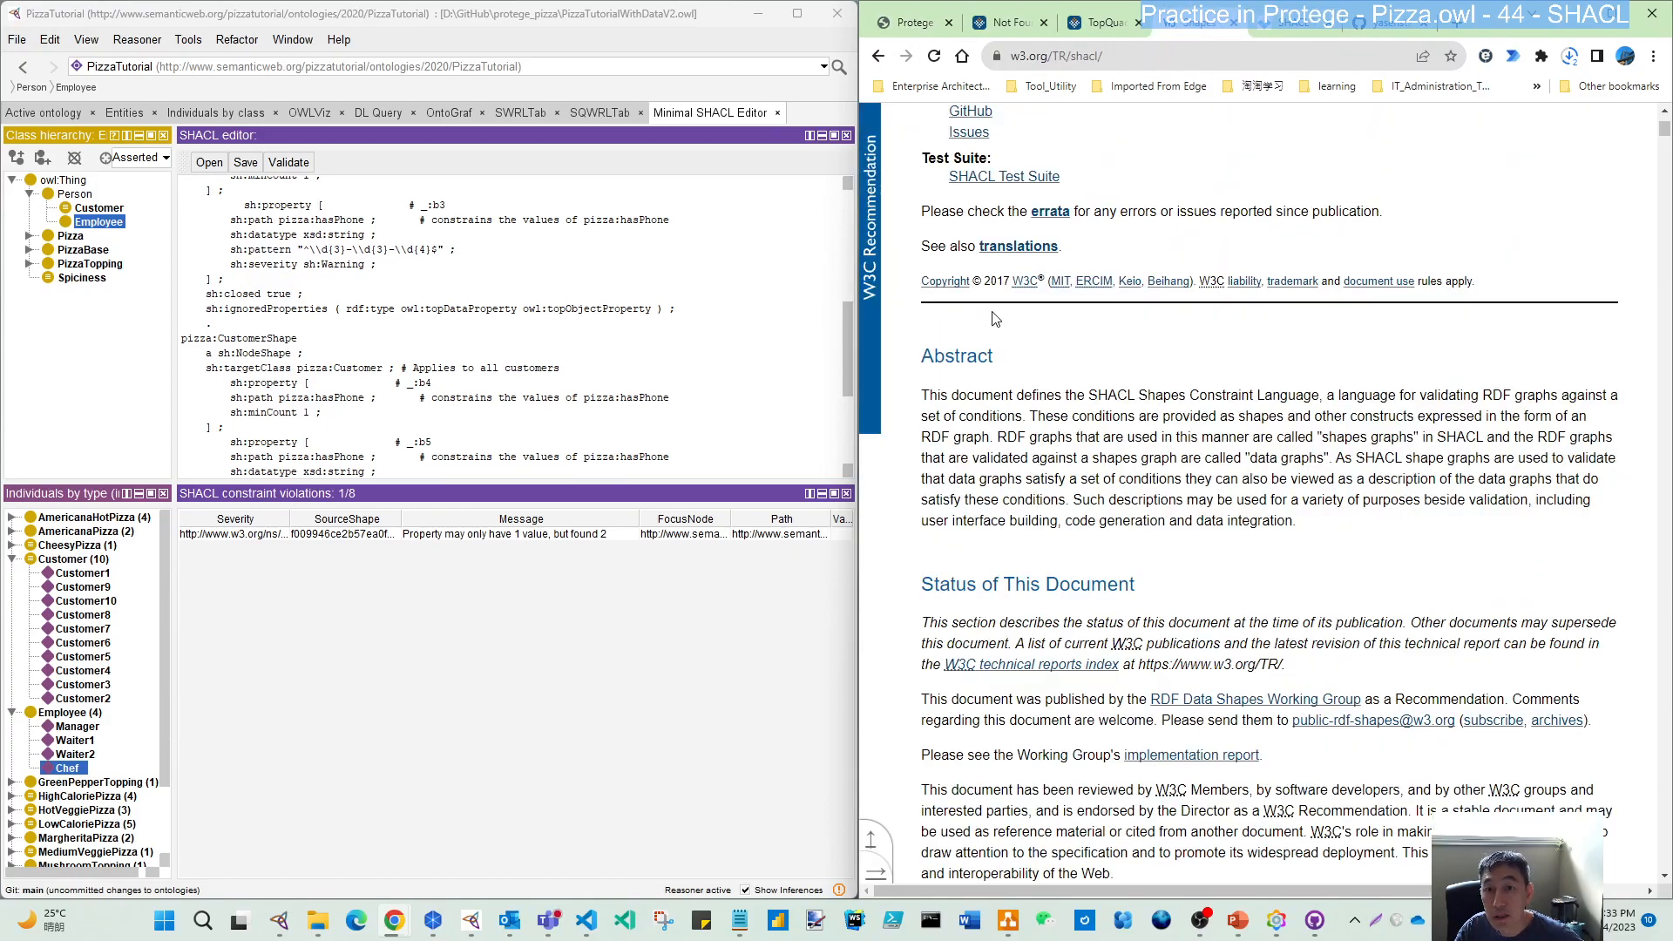
pyautogui.click(1290, 25)
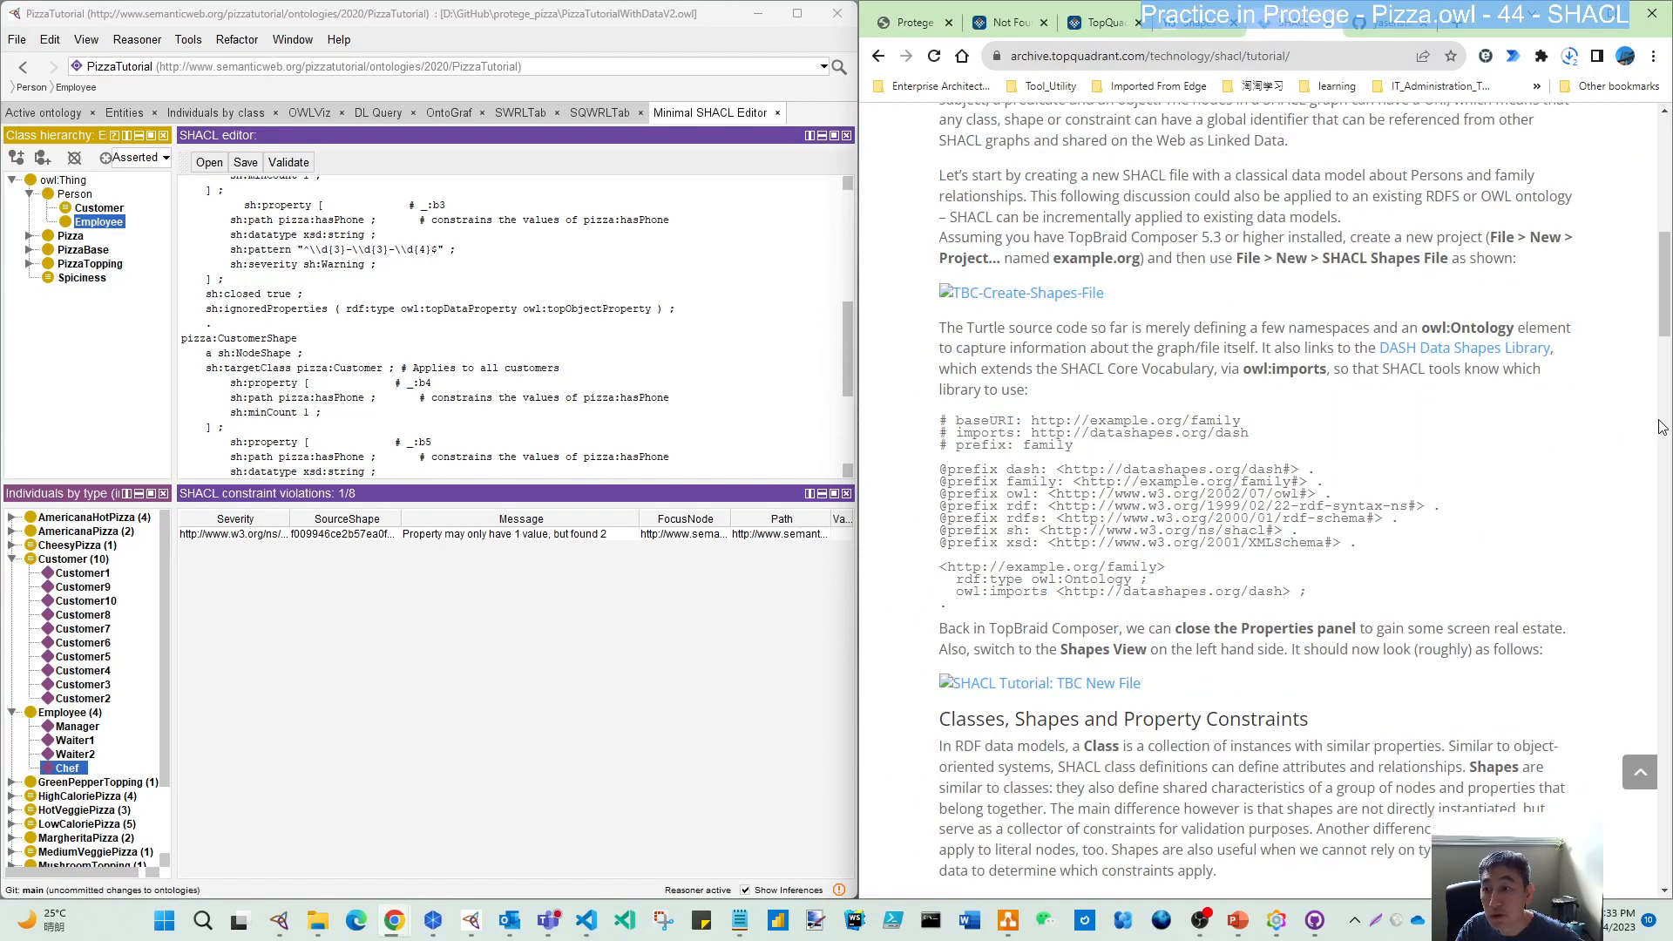
pyautogui.moveTo(1664, 294); pyautogui.dragTo(1665, 140)
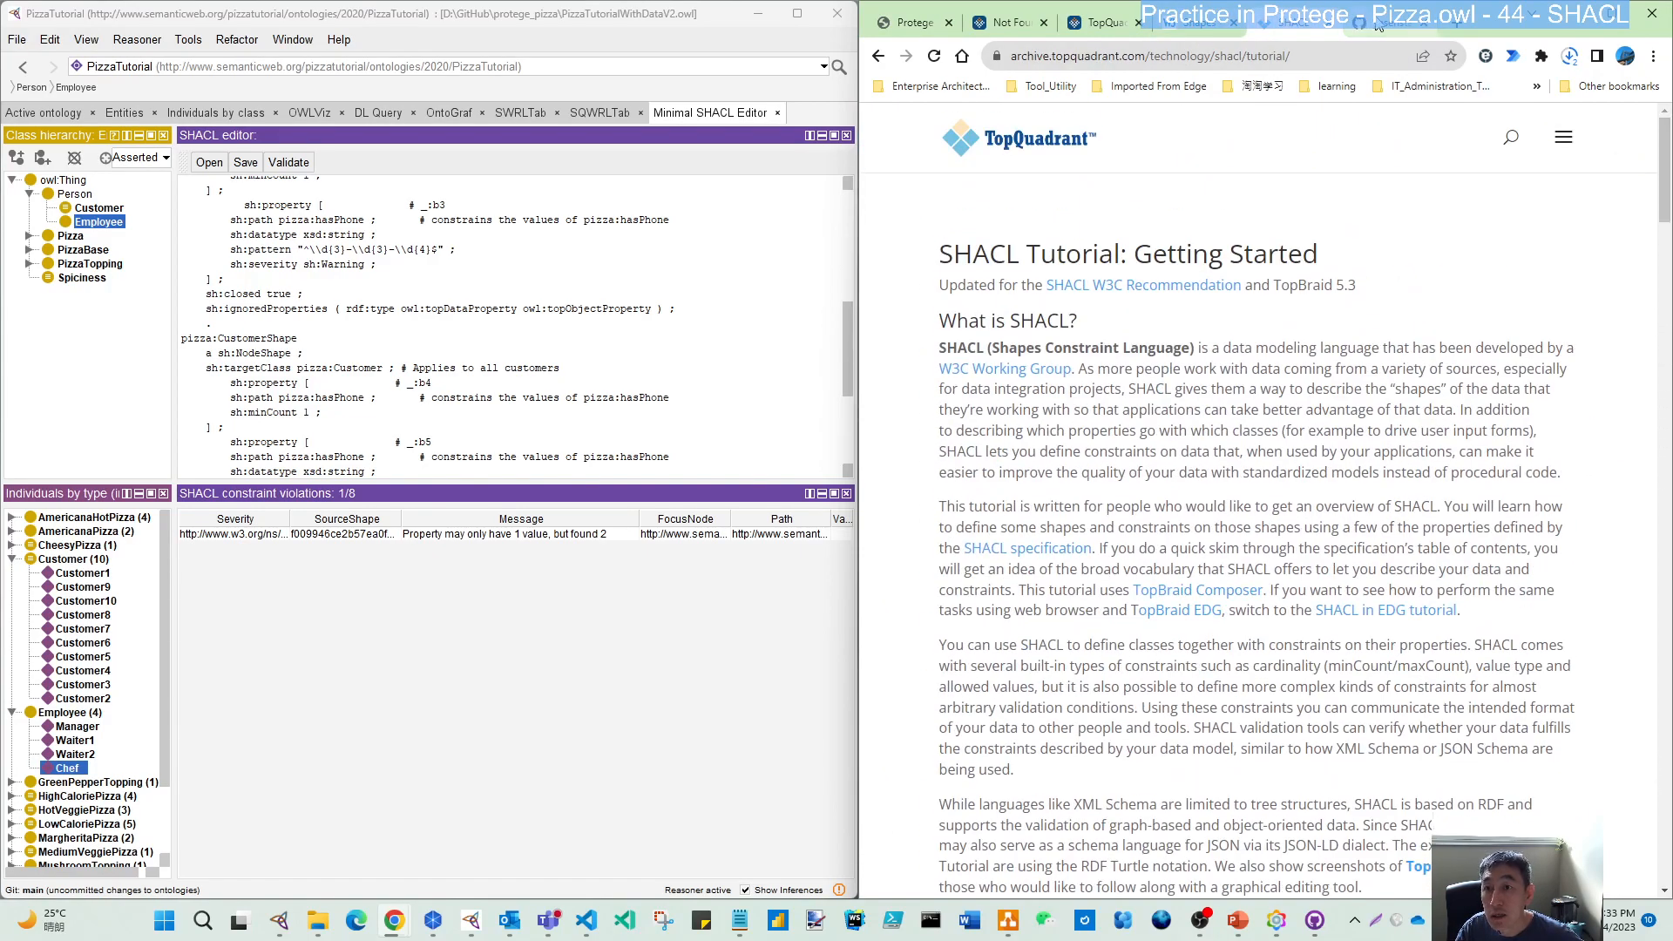
# - Open the ontology_ref/SHACL folder of the protege_pizza GitHub repository, and view the archived SHACL tutorial's Further Topics section
pyautogui.click(1386, 24)
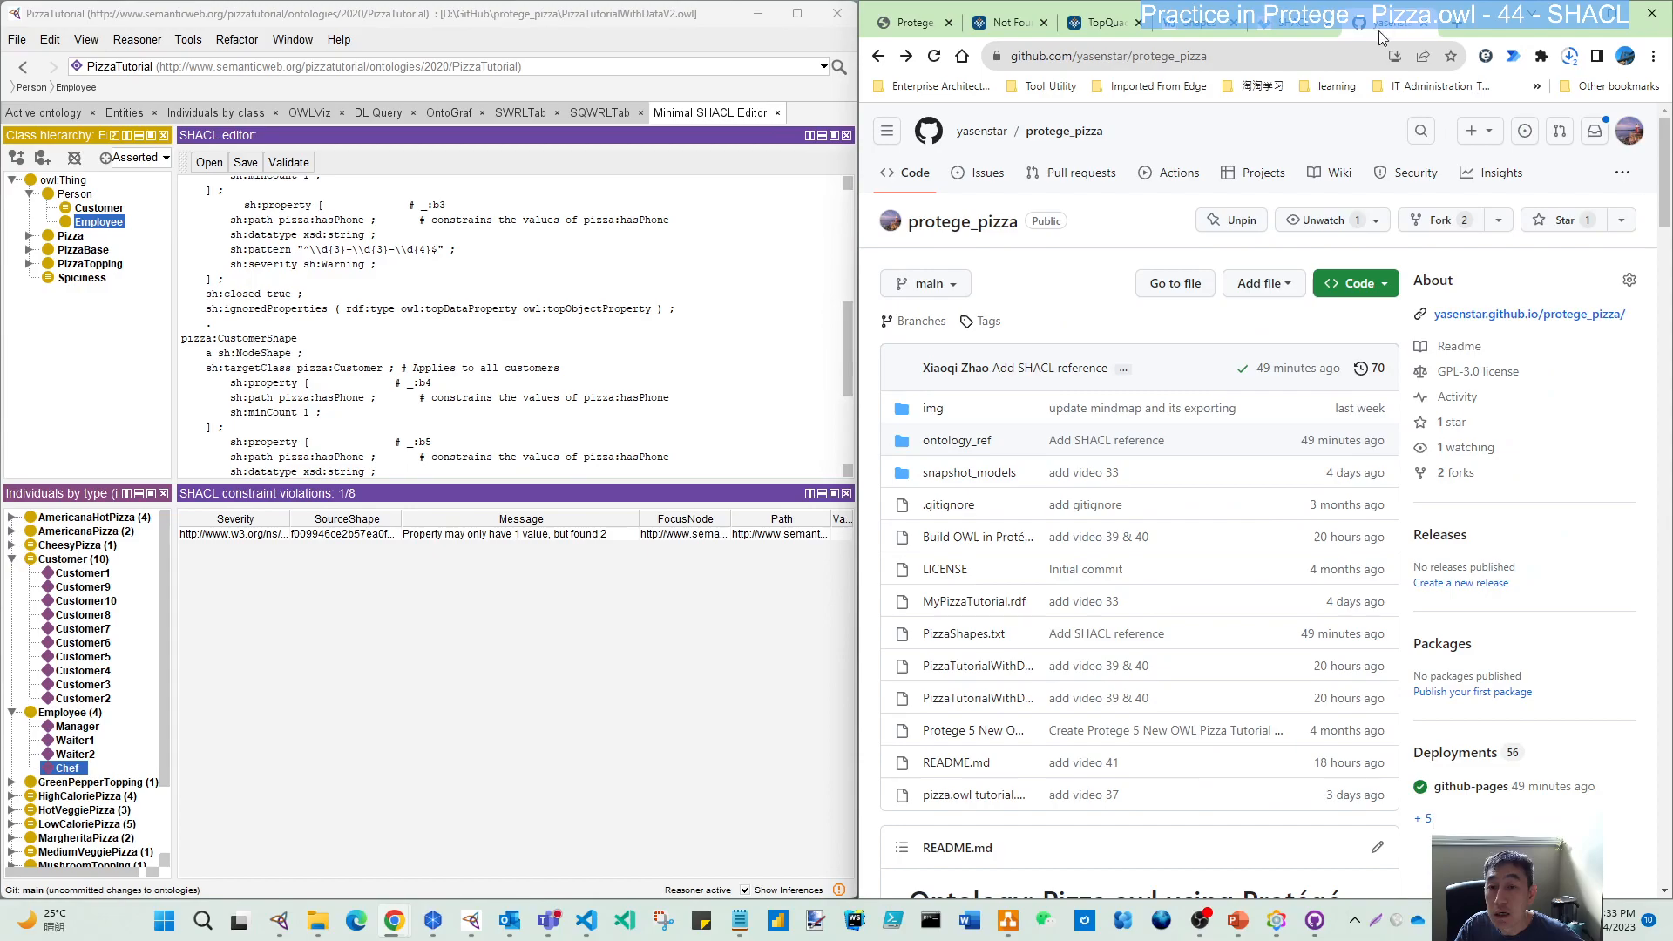
pyautogui.click(956, 444)
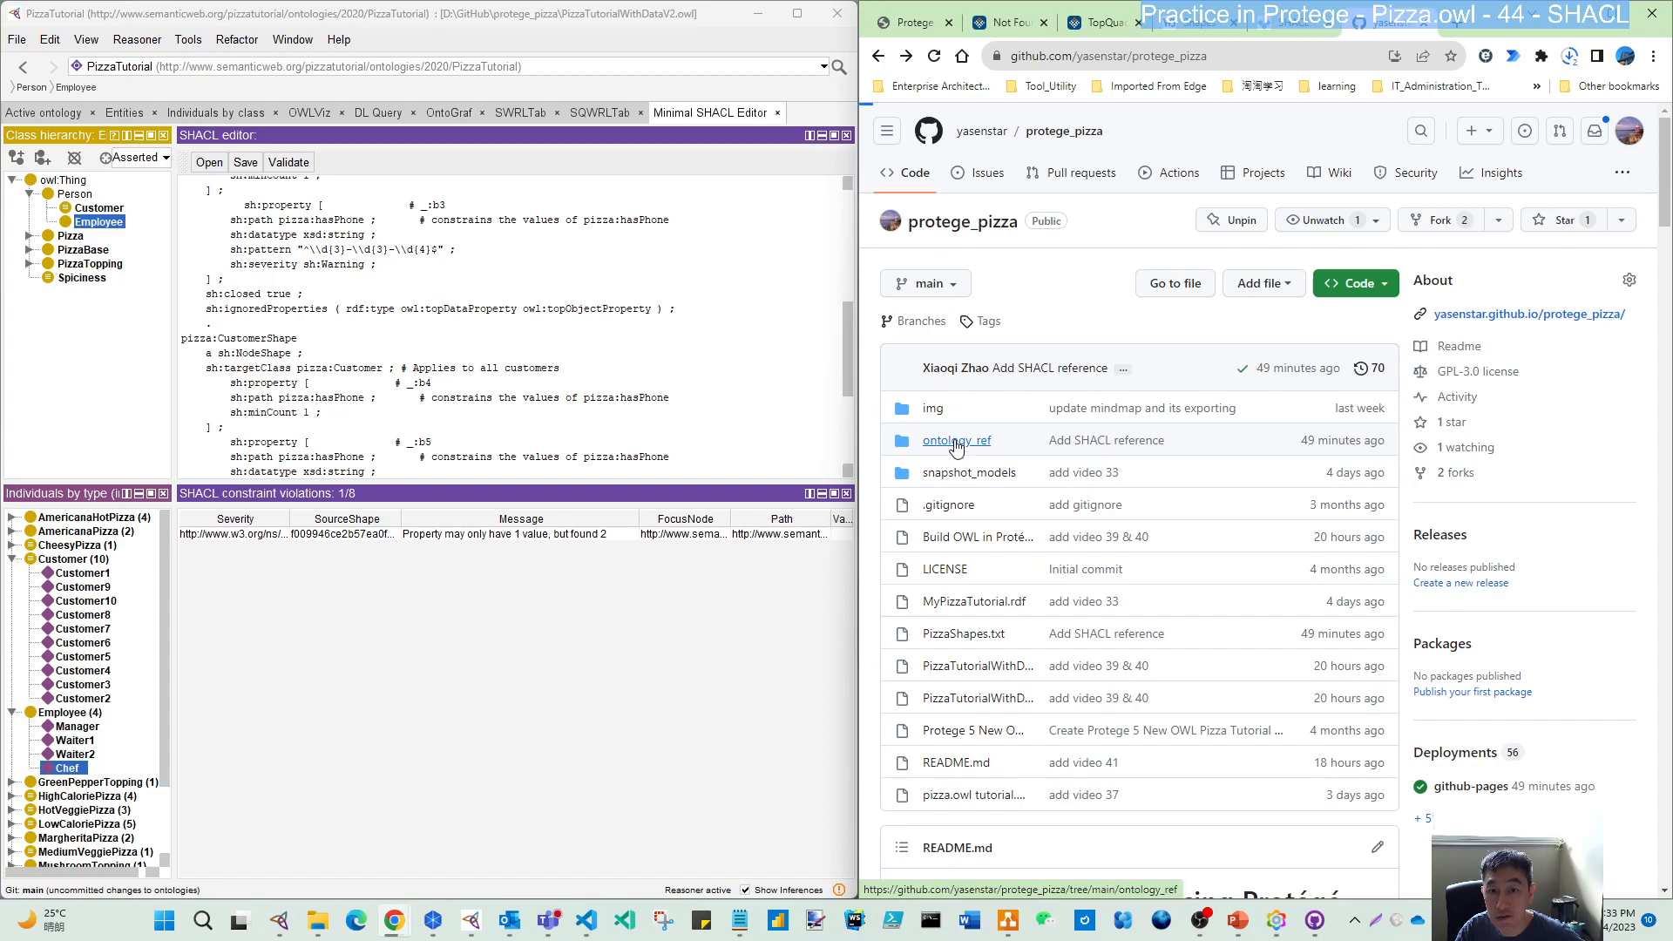
pyautogui.click(926, 432)
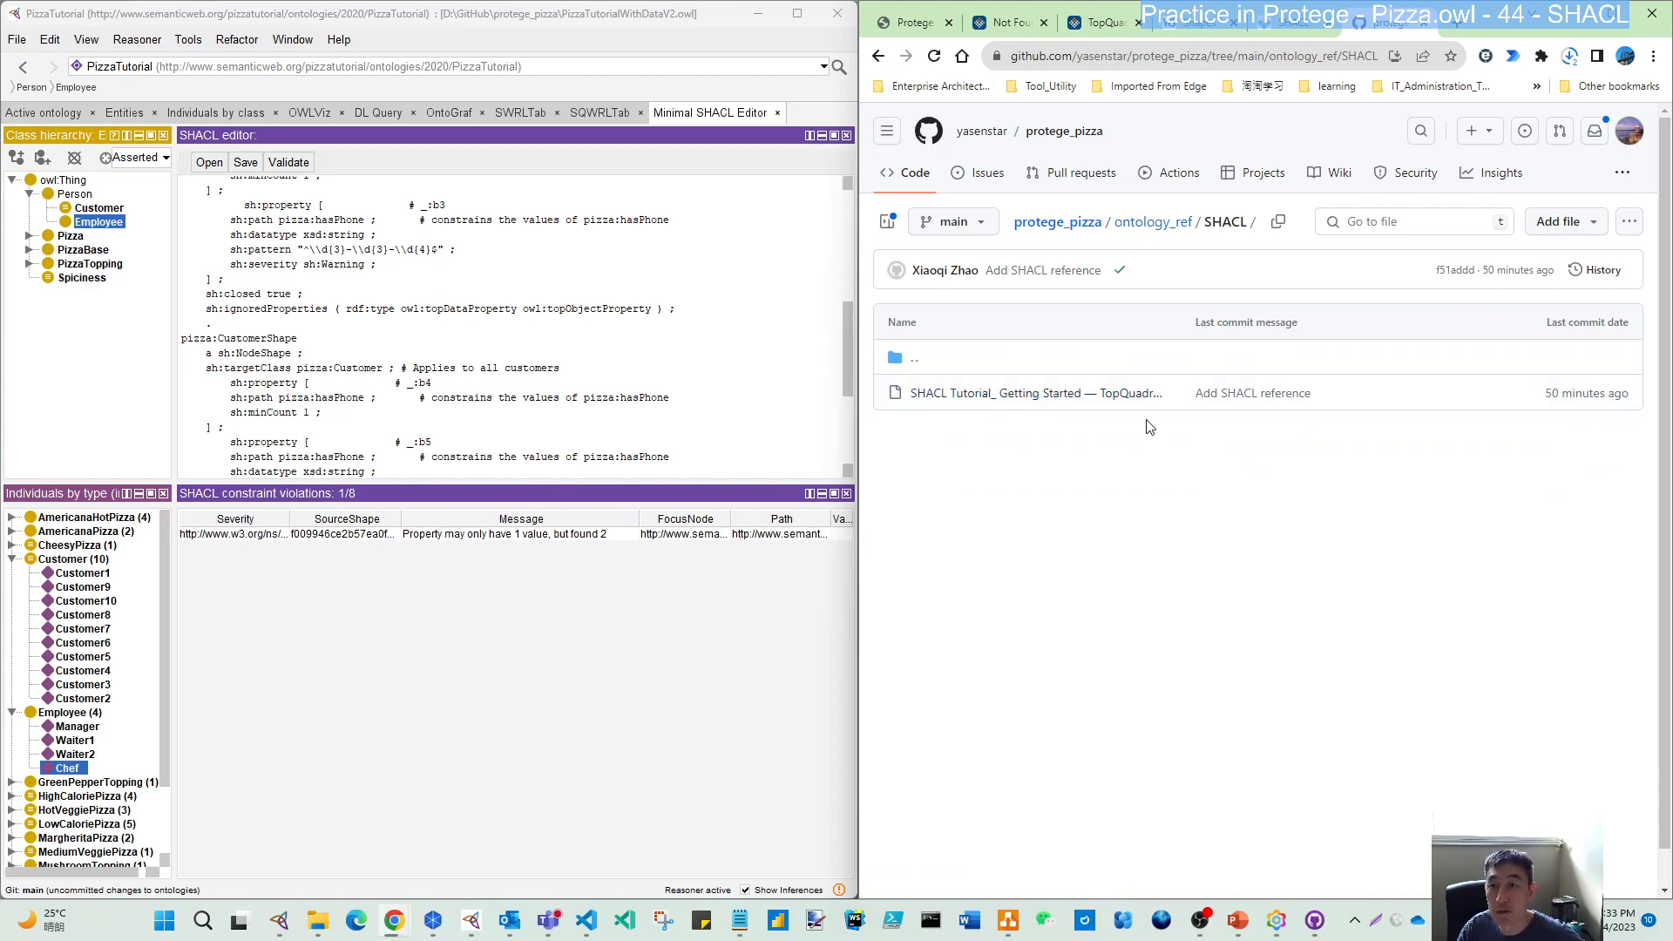
pyautogui.click(1278, 22)
pyautogui.moveTo(1660, 161); pyautogui.dragTo(1651, 825)
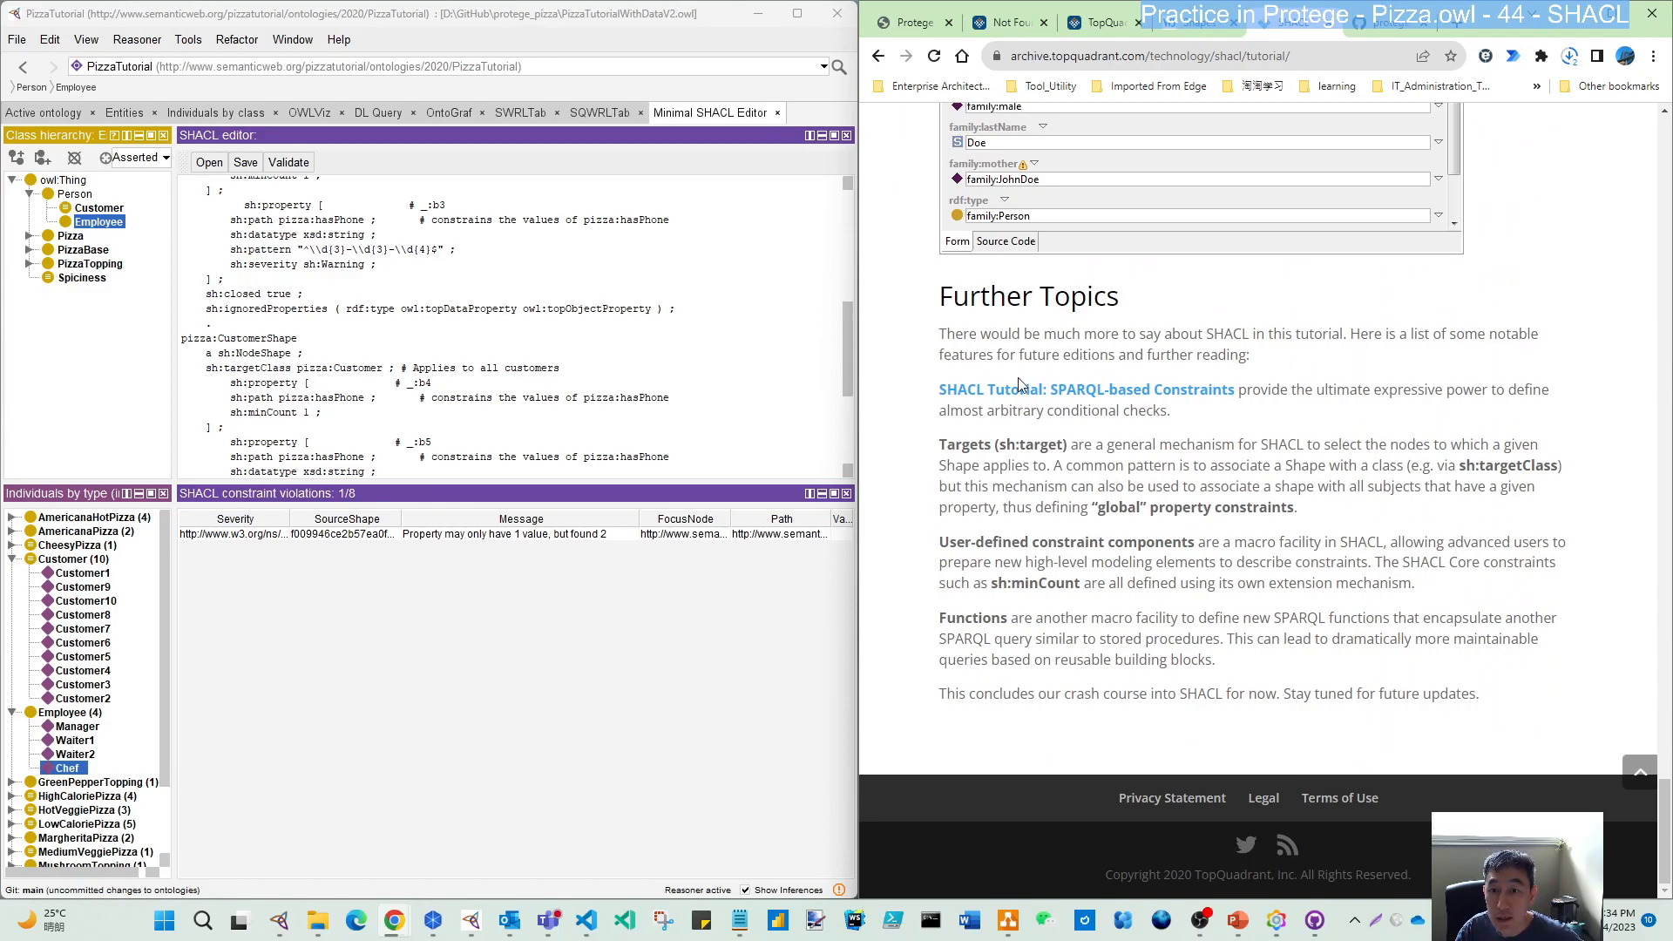
# - Return to the tutorial PDF, highlight the AllegroGraph mention before the Gruff figures, and continue to Chapter 12 Web Protégé
pyautogui.click(905, 30)
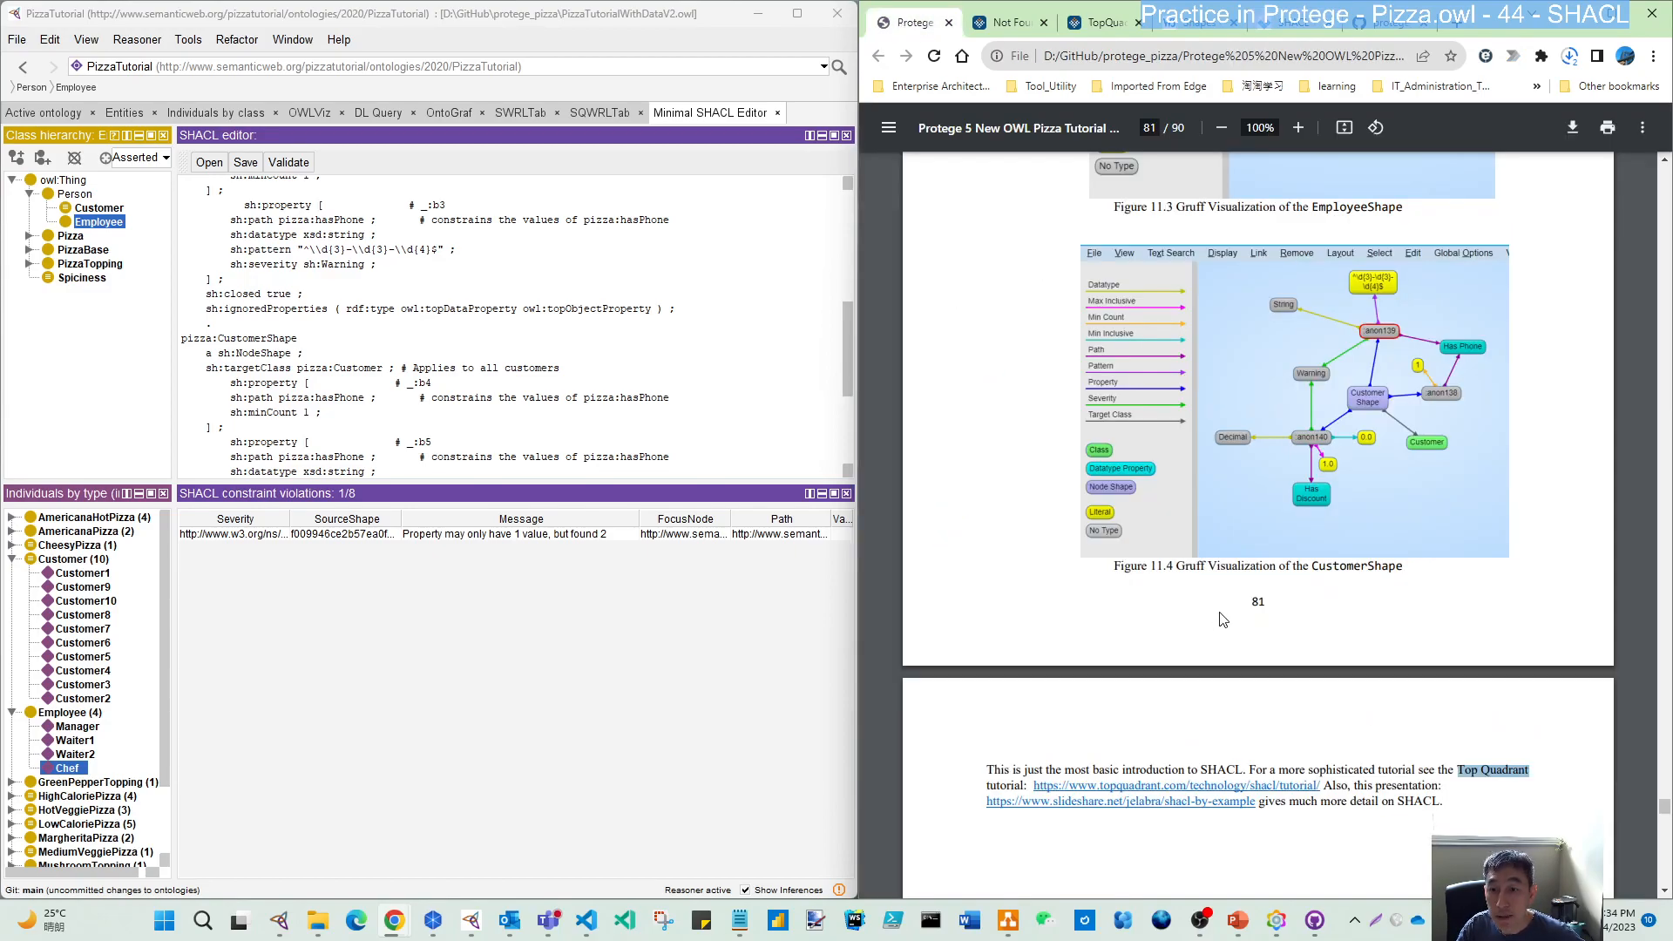
pyautogui.scroll(1, 1220, 610)
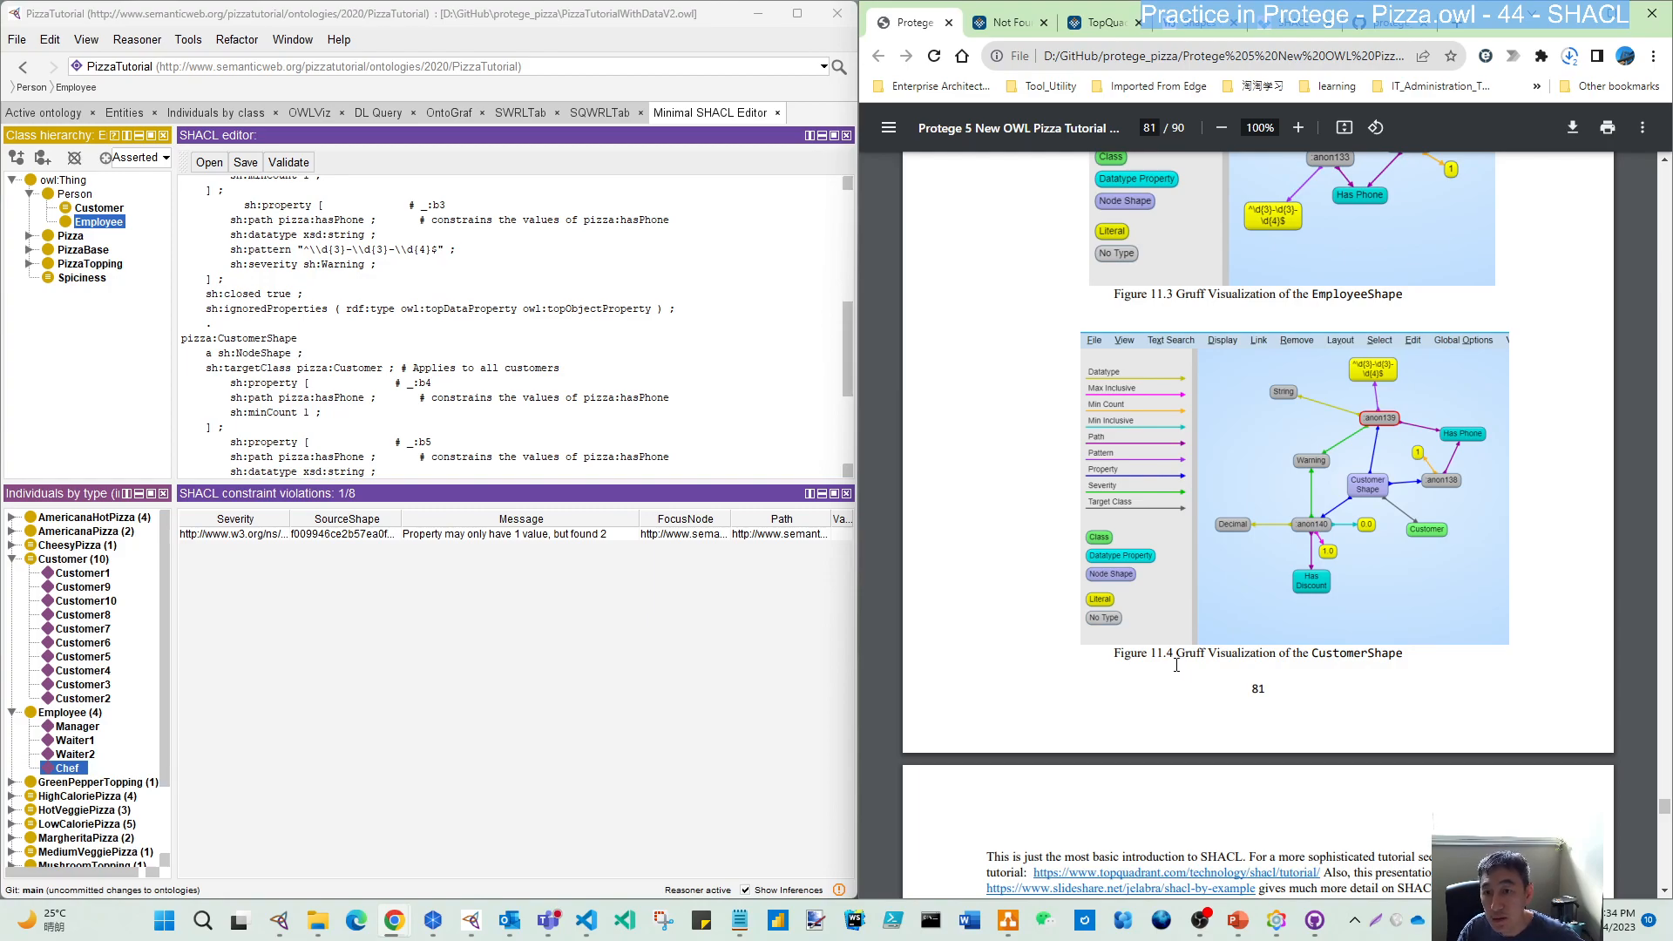
pyautogui.scroll(7, 1175, 645)
pyautogui.moveTo(1071, 235); pyautogui.dragTo(1140, 234)
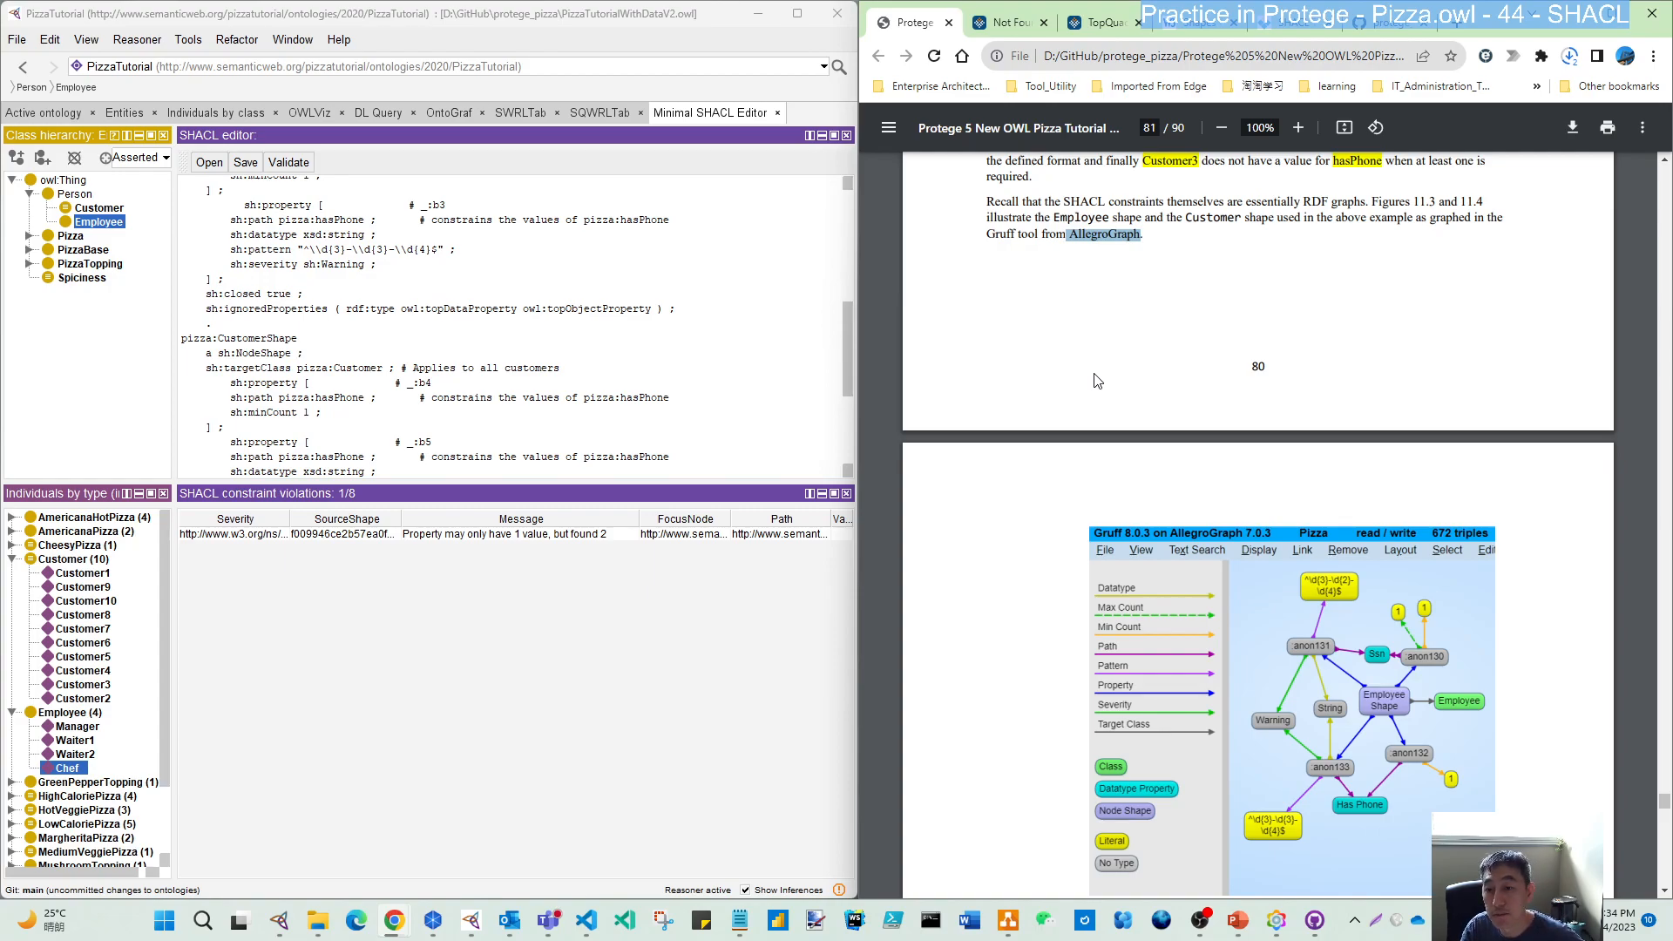
pyautogui.scroll(-9, 1122, 428)
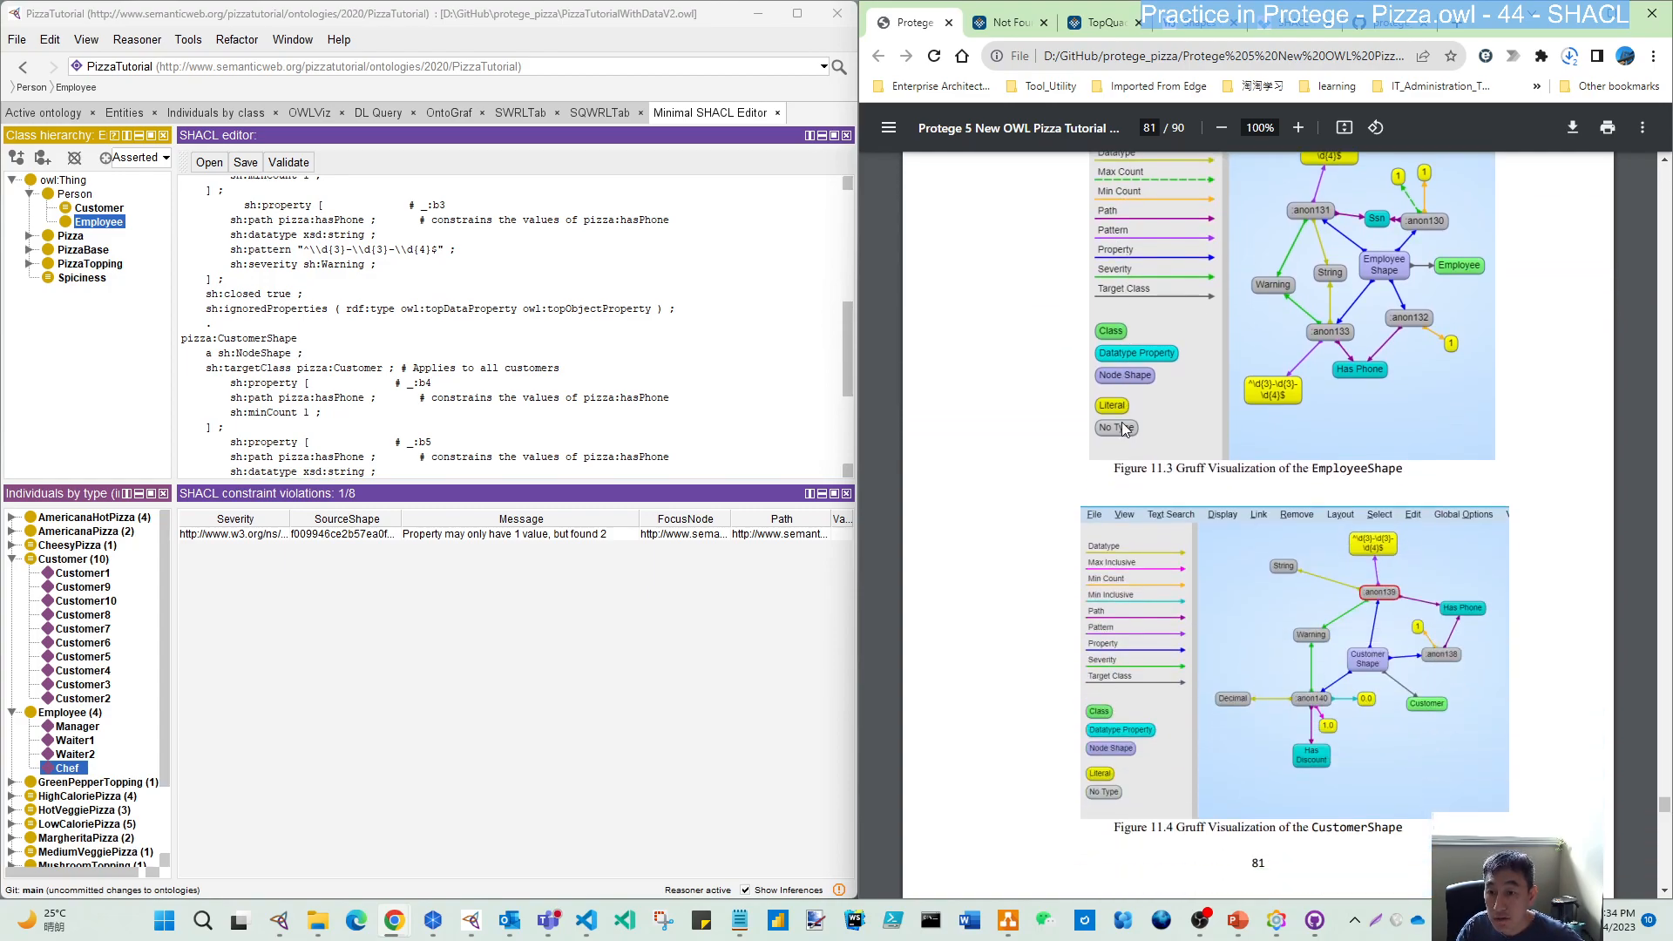
pyautogui.scroll(-14, 1122, 428)
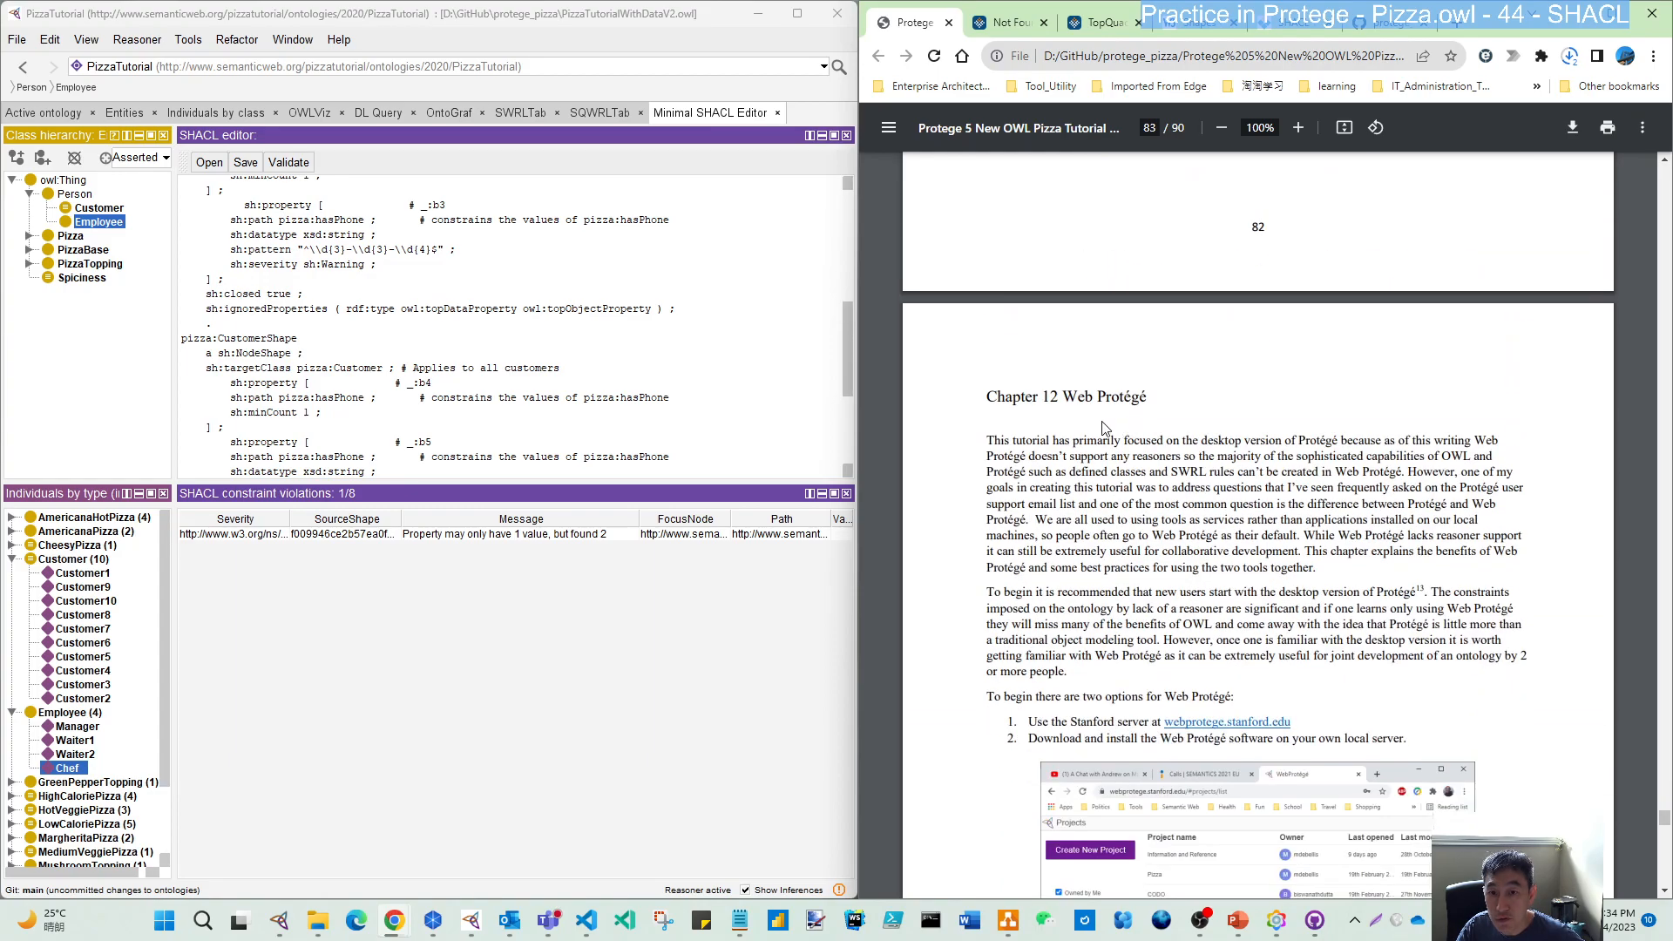